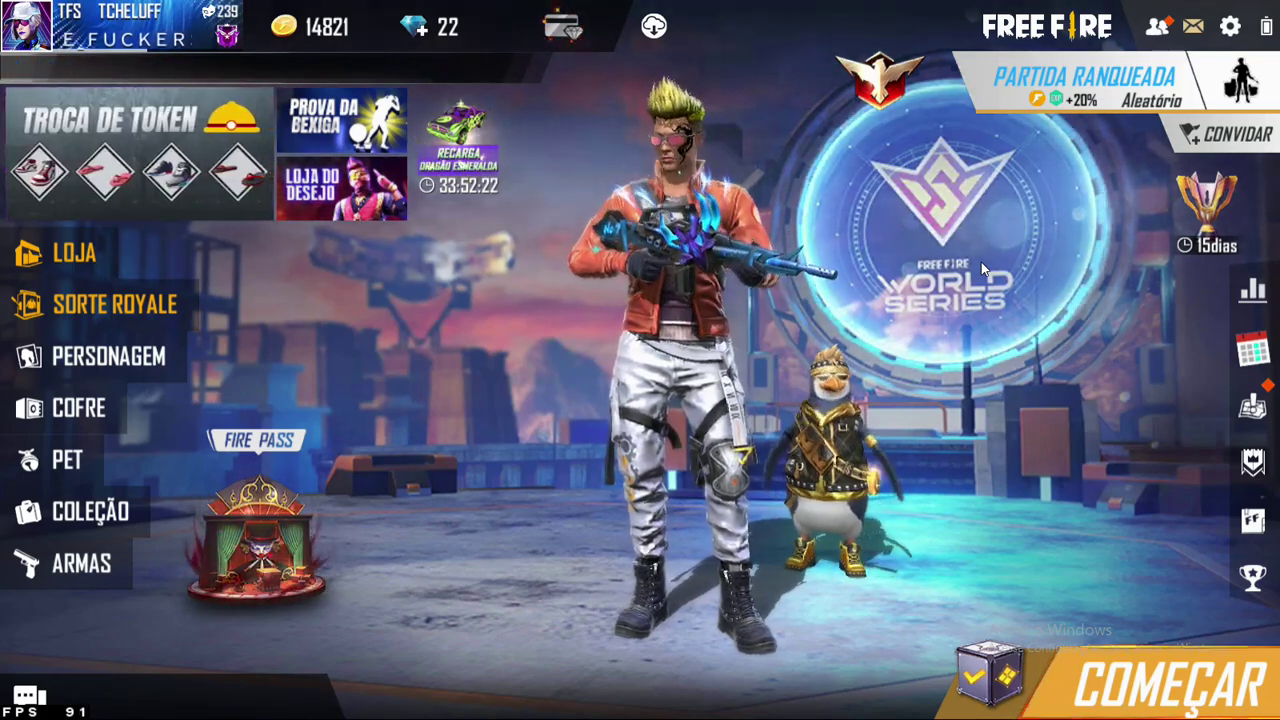
- Check and close the Correio mail, then exit BlueStacks fullscreen with F11 and nudge the window right
click(1192, 30)
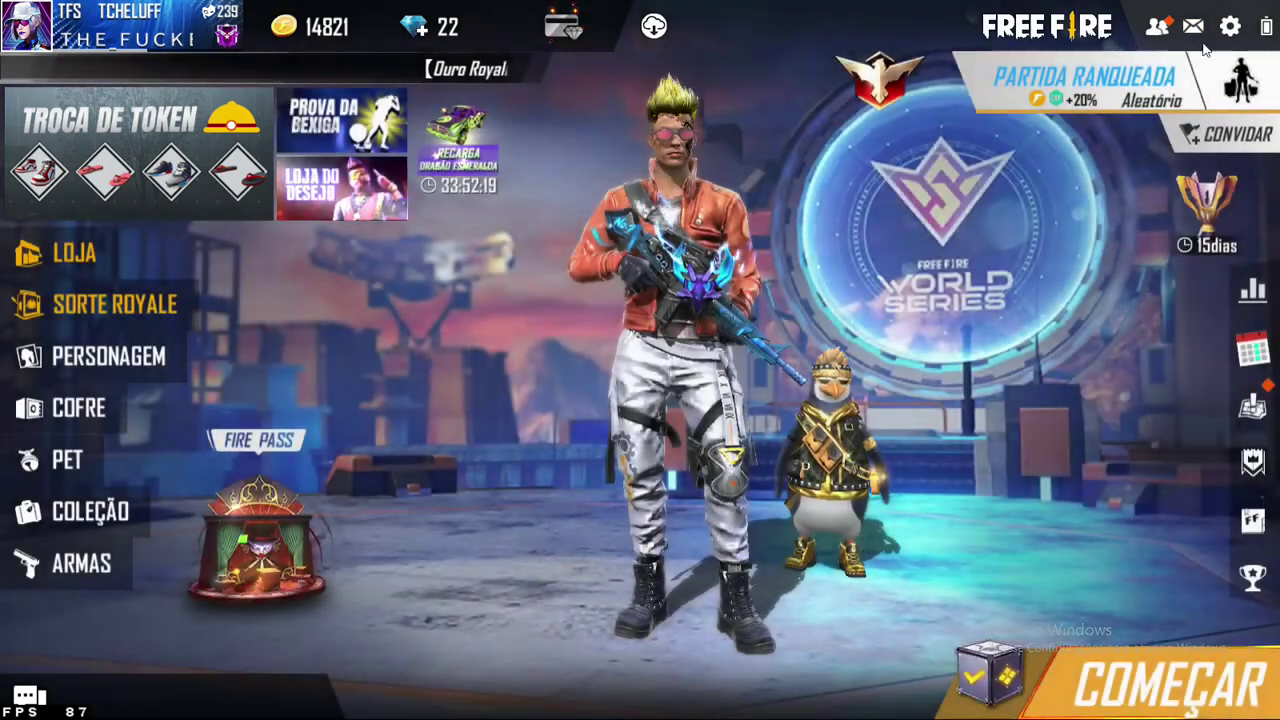
click(1192, 30)
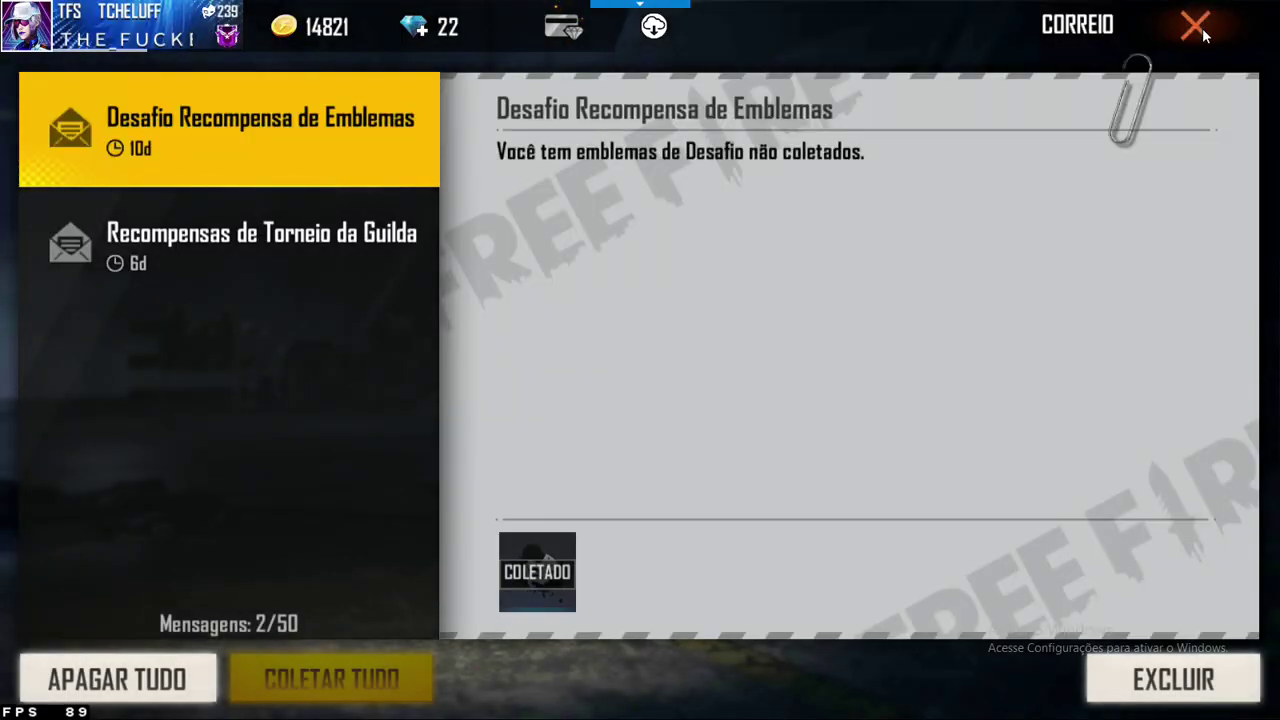
click(1208, 28)
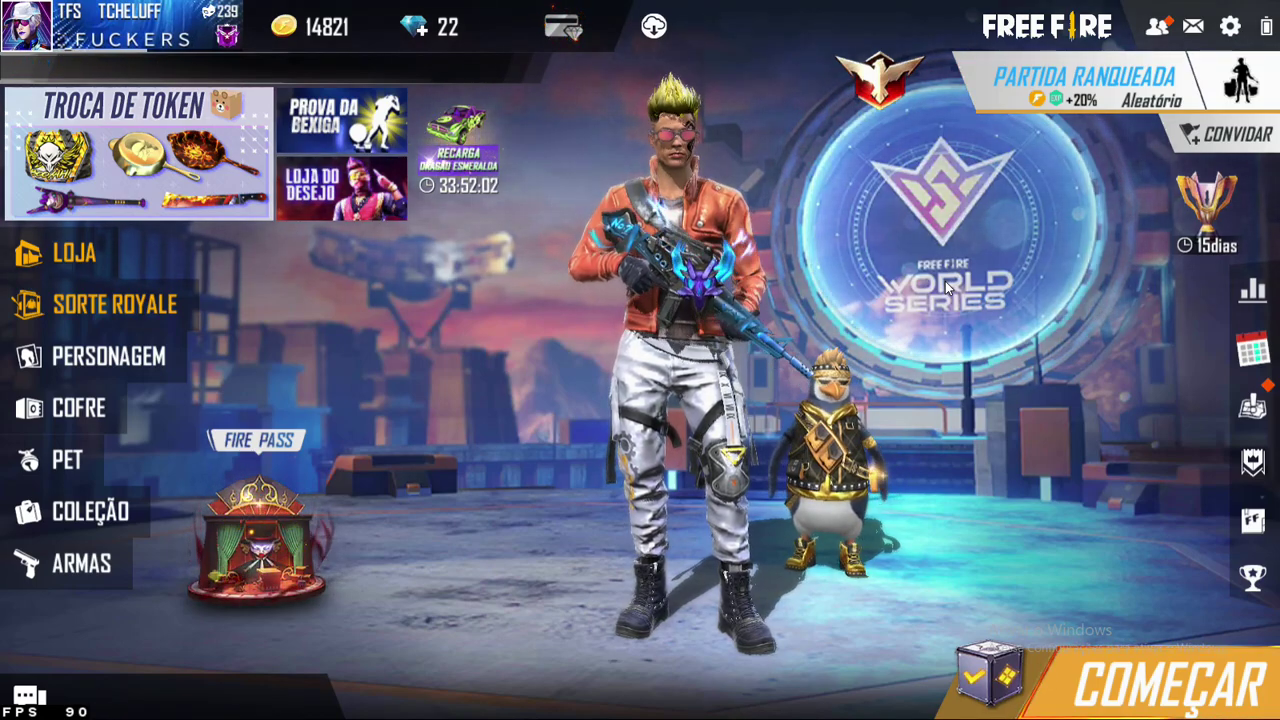
key(F11)
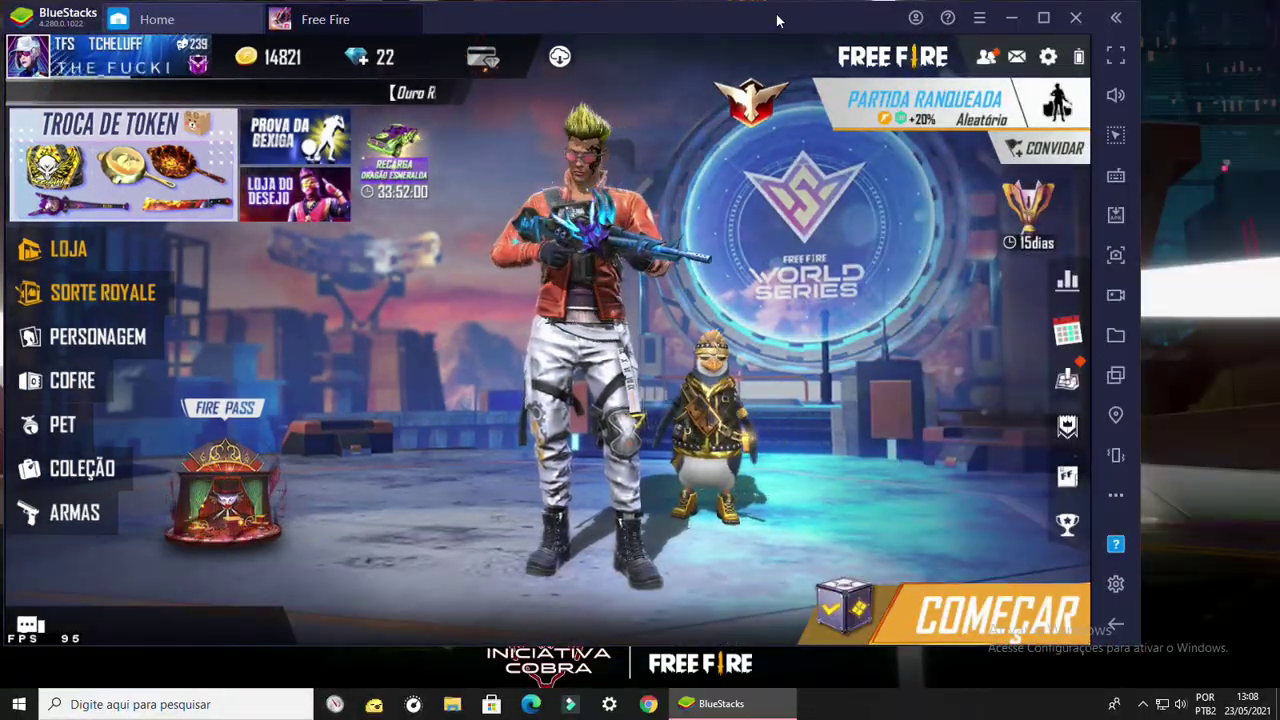
drag(911, 10, 1012, 17)
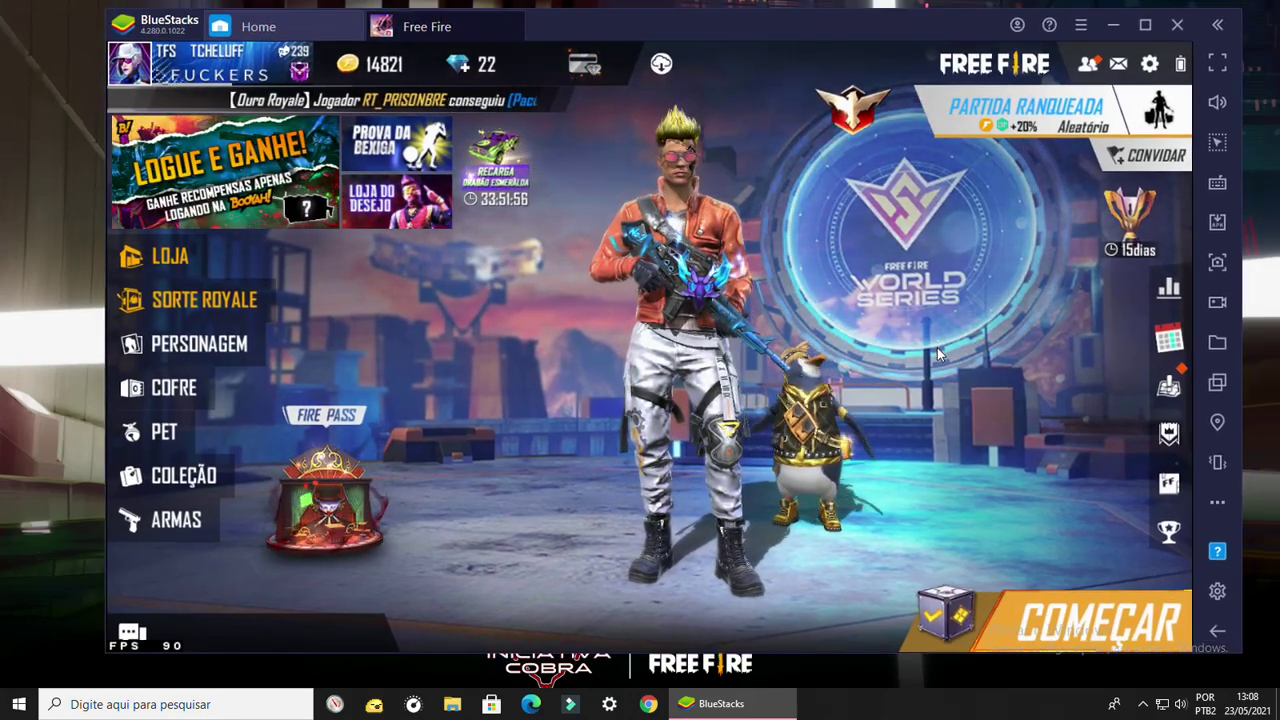
click(648, 704)
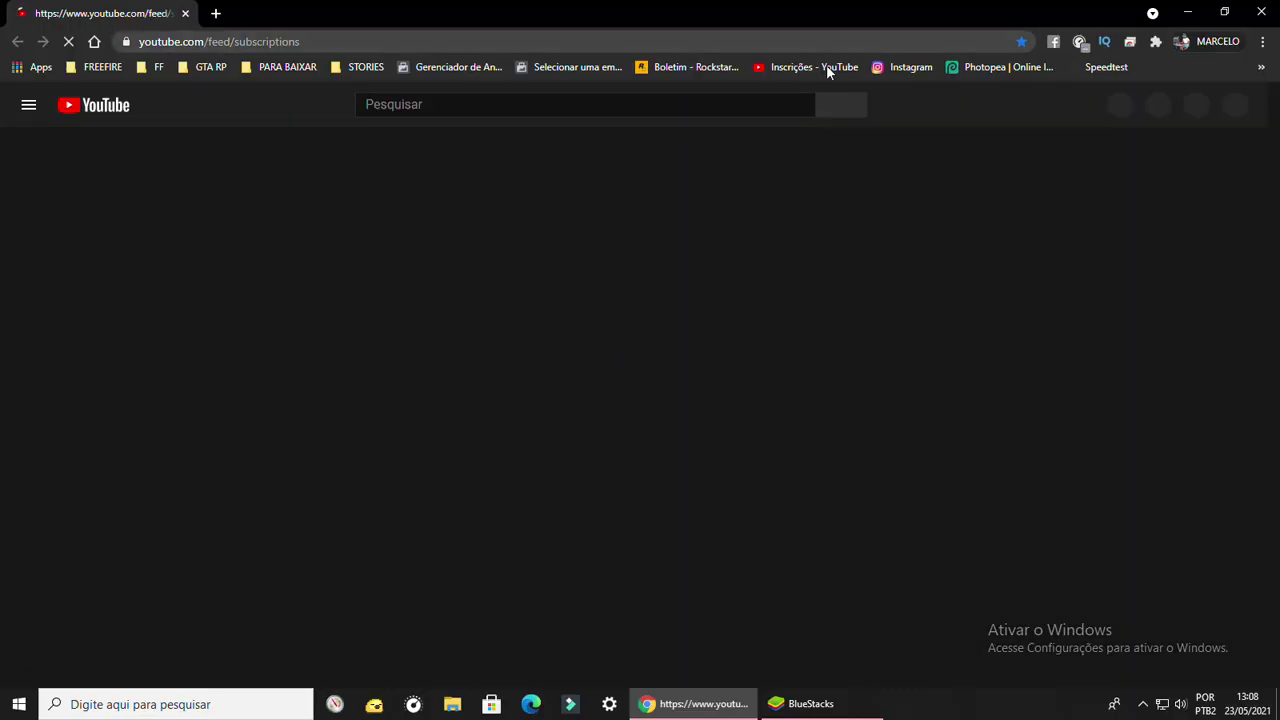
click(967, 72)
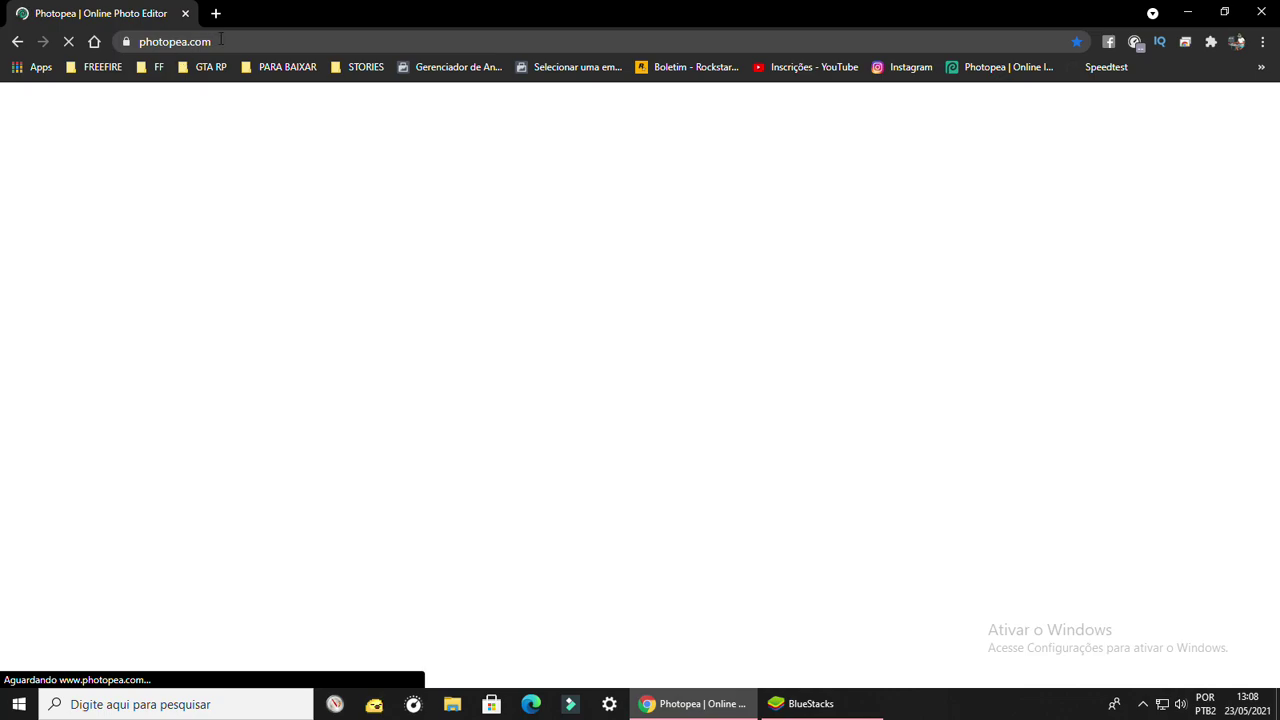
click(221, 41)
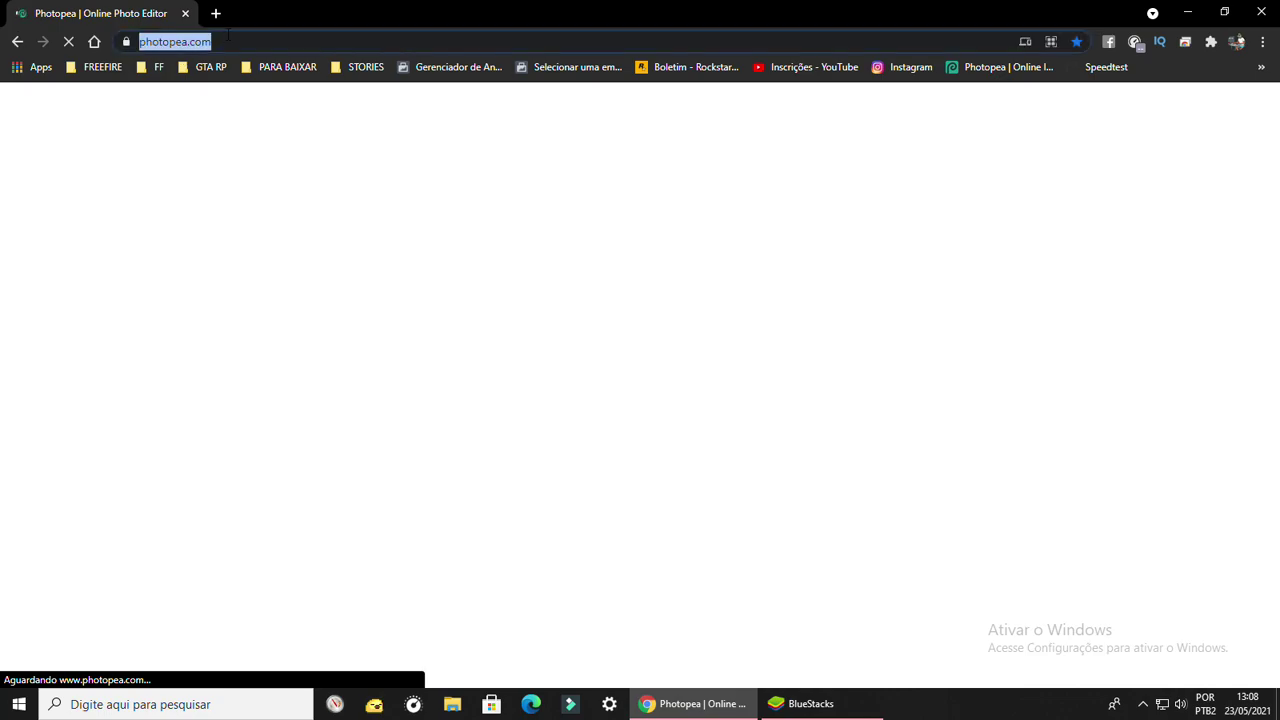
text(www.google.com.)
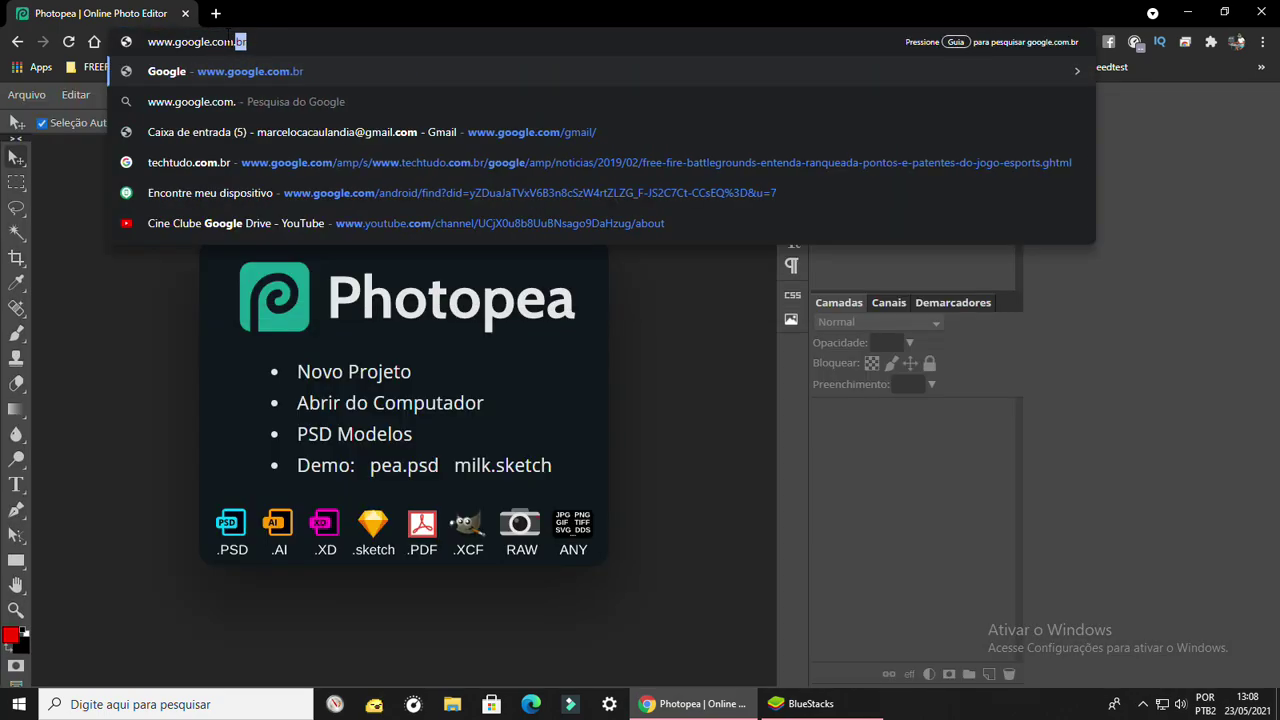
text(br)
key(Return)
- Search Google for 'photopea' and open the Photopea | Online Photo Editor result
click(484, 330)
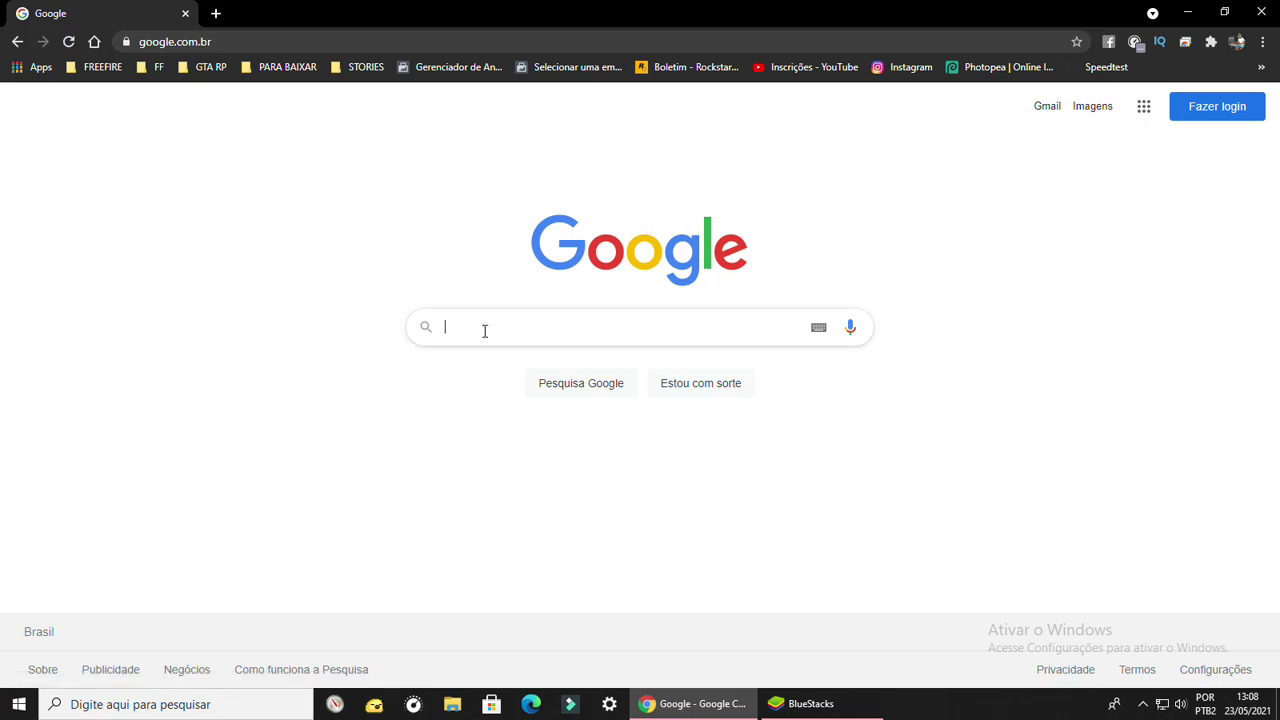
text(photopea)
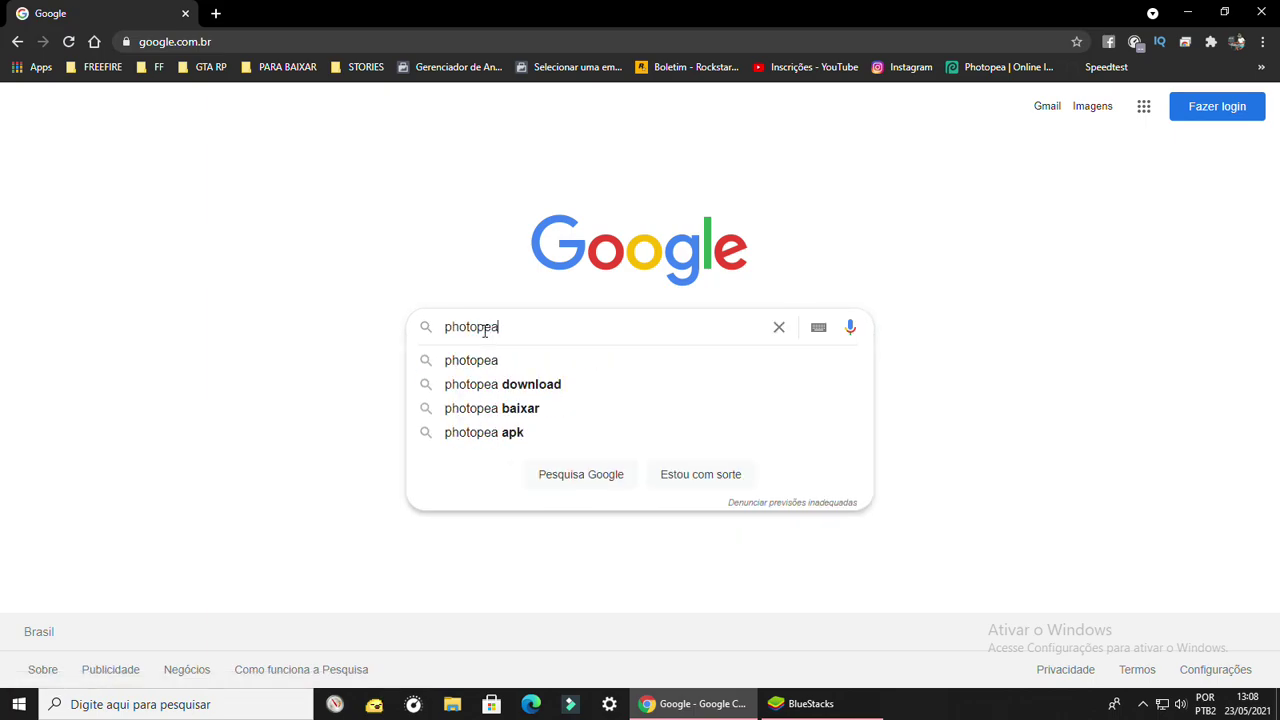
key(Return)
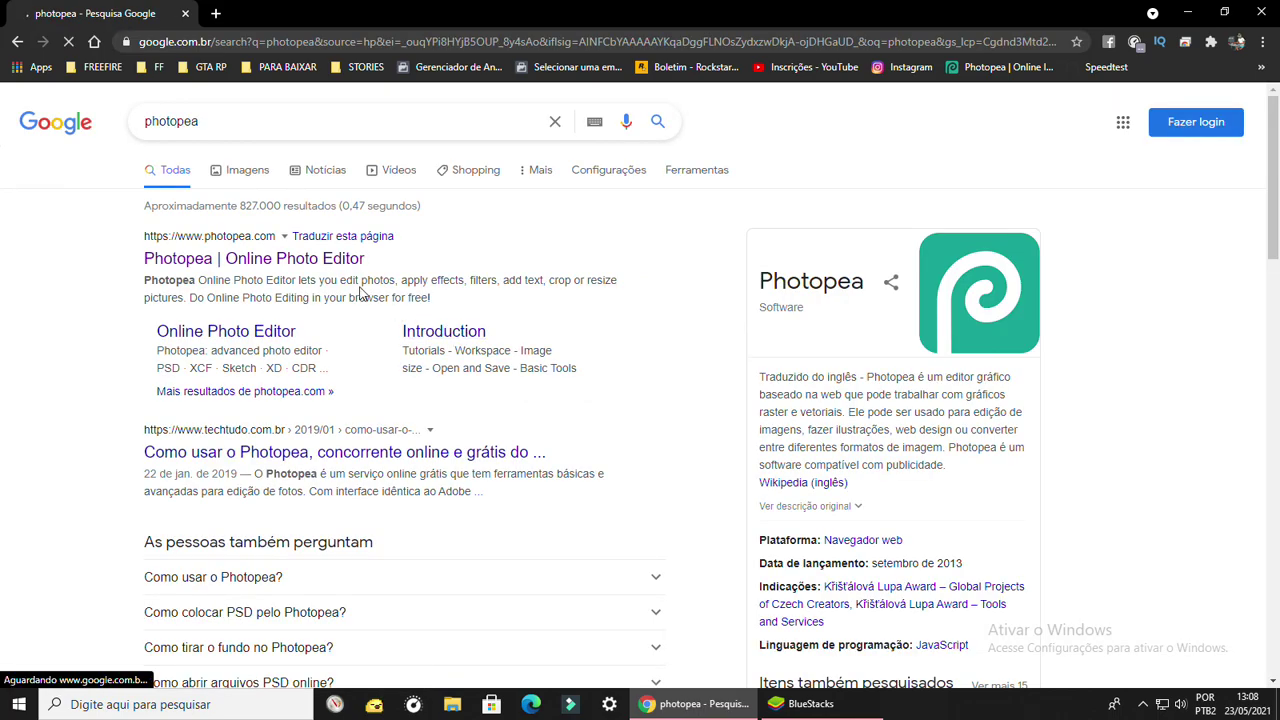
click(315, 262)
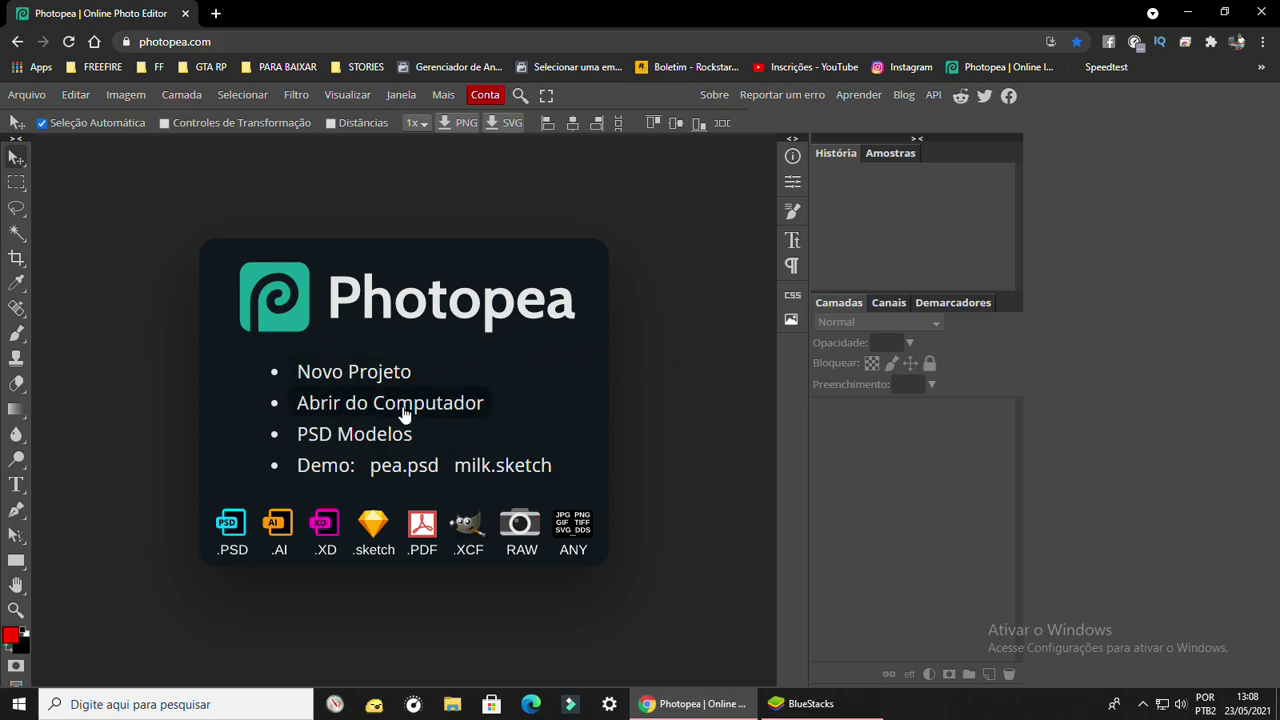
- Create a new 1280×720 Novo Projeto with a Transparente background
click(366, 376)
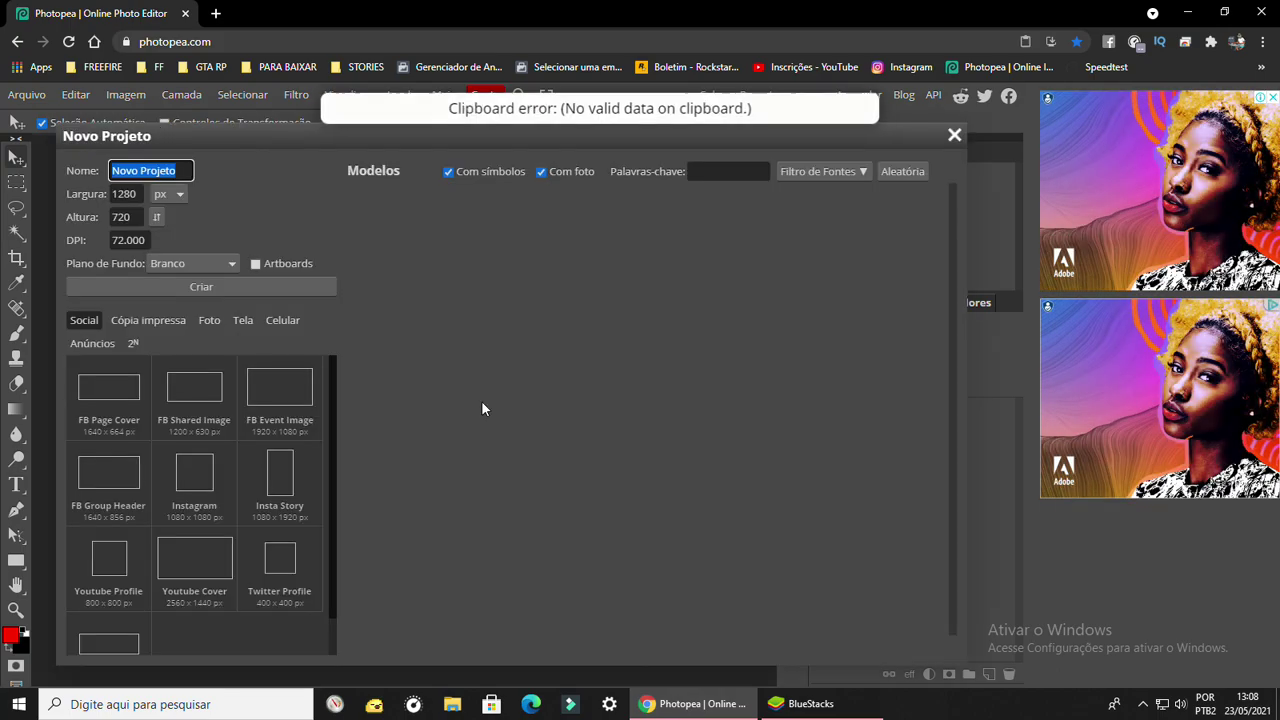
click(206, 265)
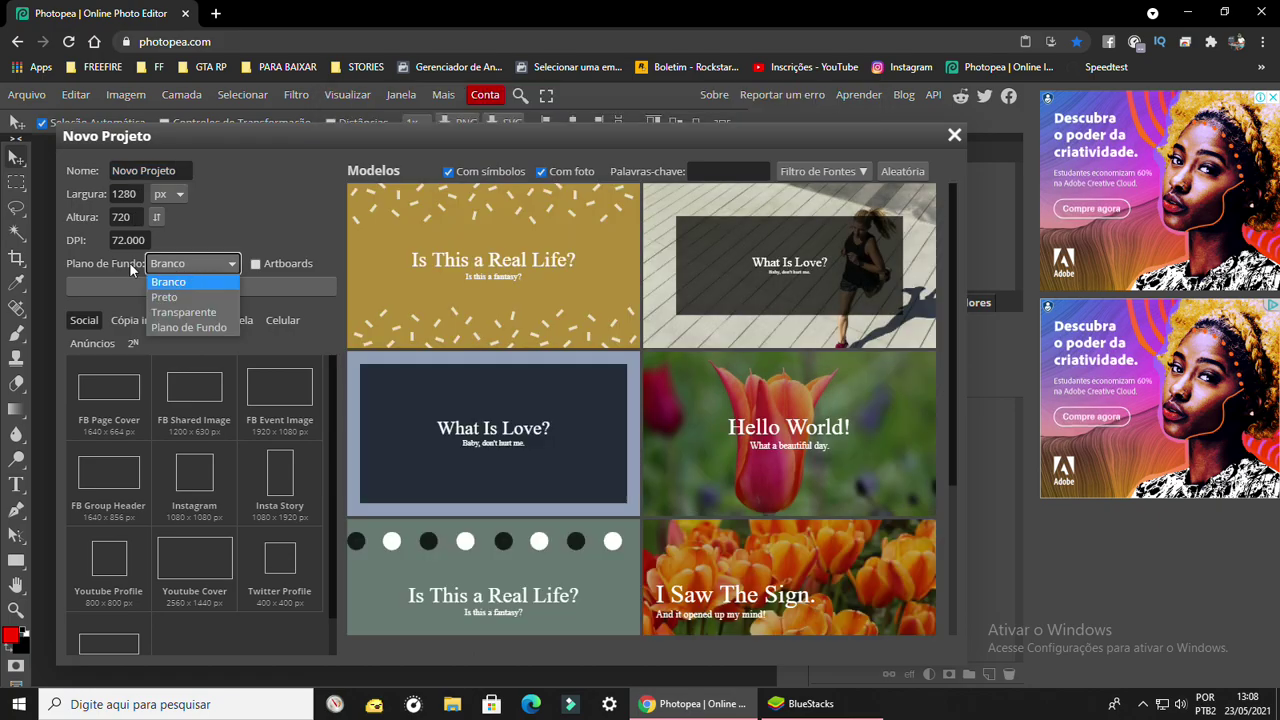
click(184, 313)
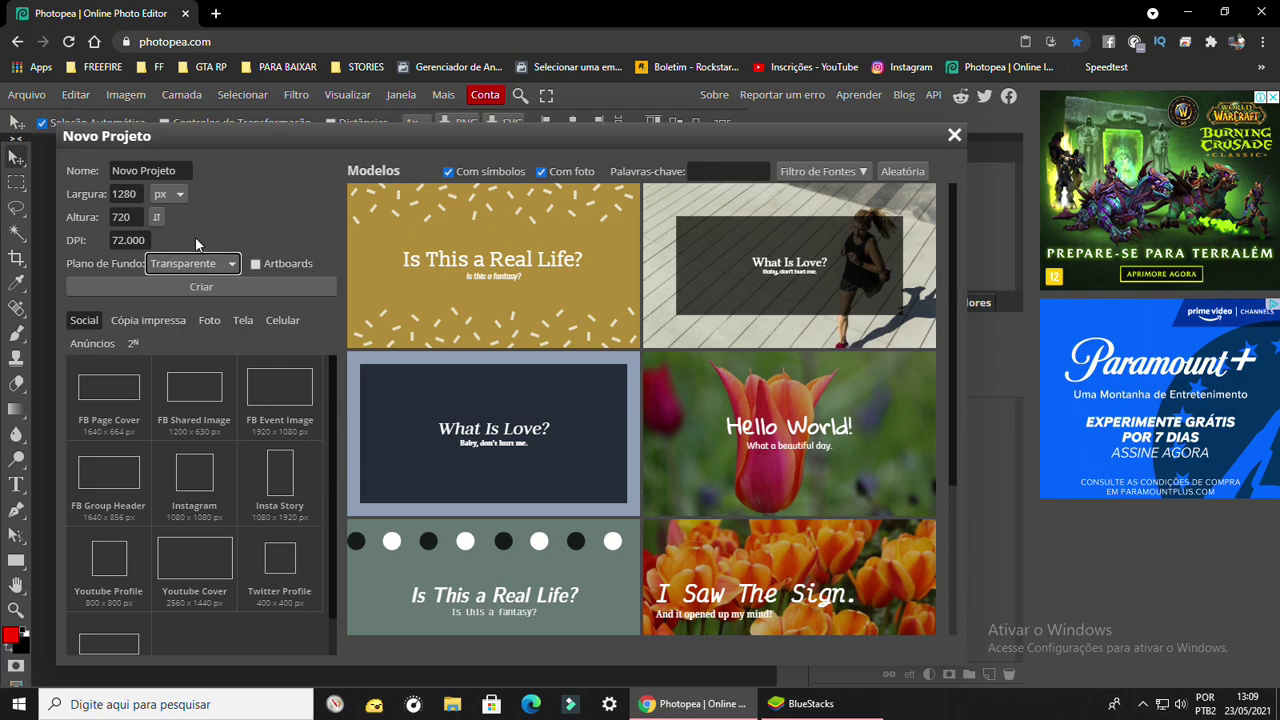
click(221, 287)
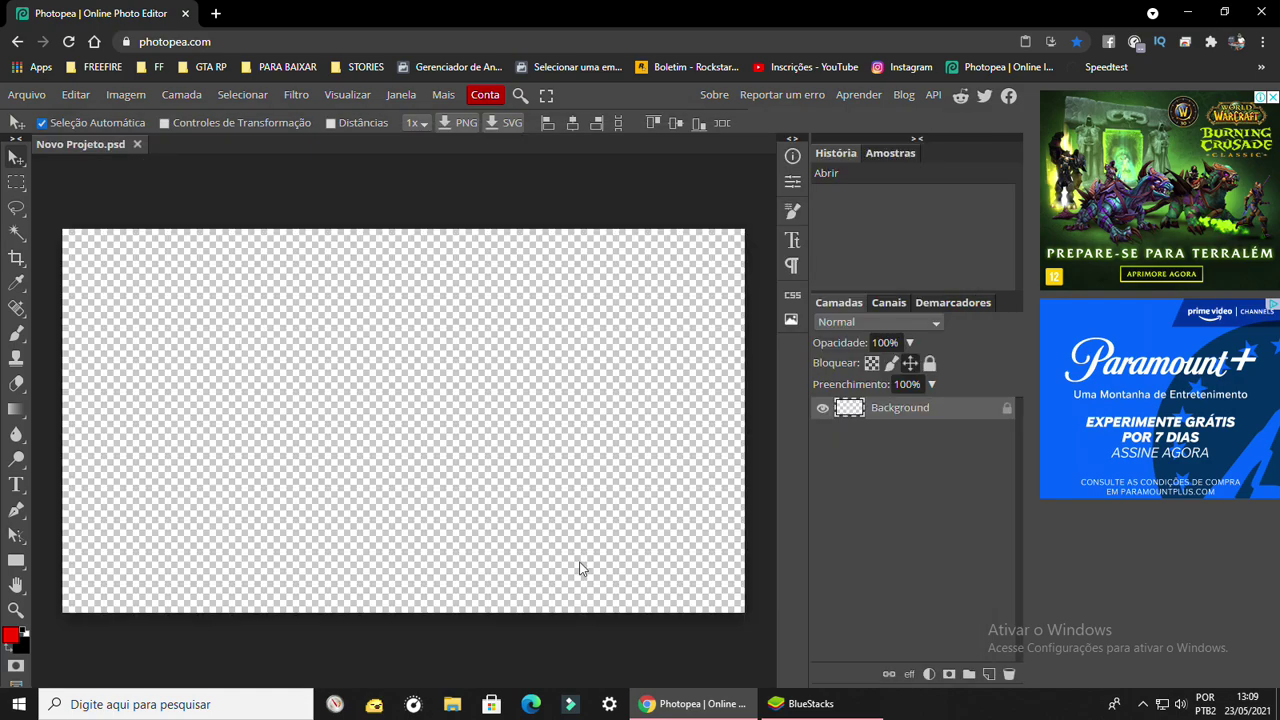
click(805, 704)
- Open Free Fire's Diamante IV ranked screen and paste its capture into the Photopea document
click(836, 147)
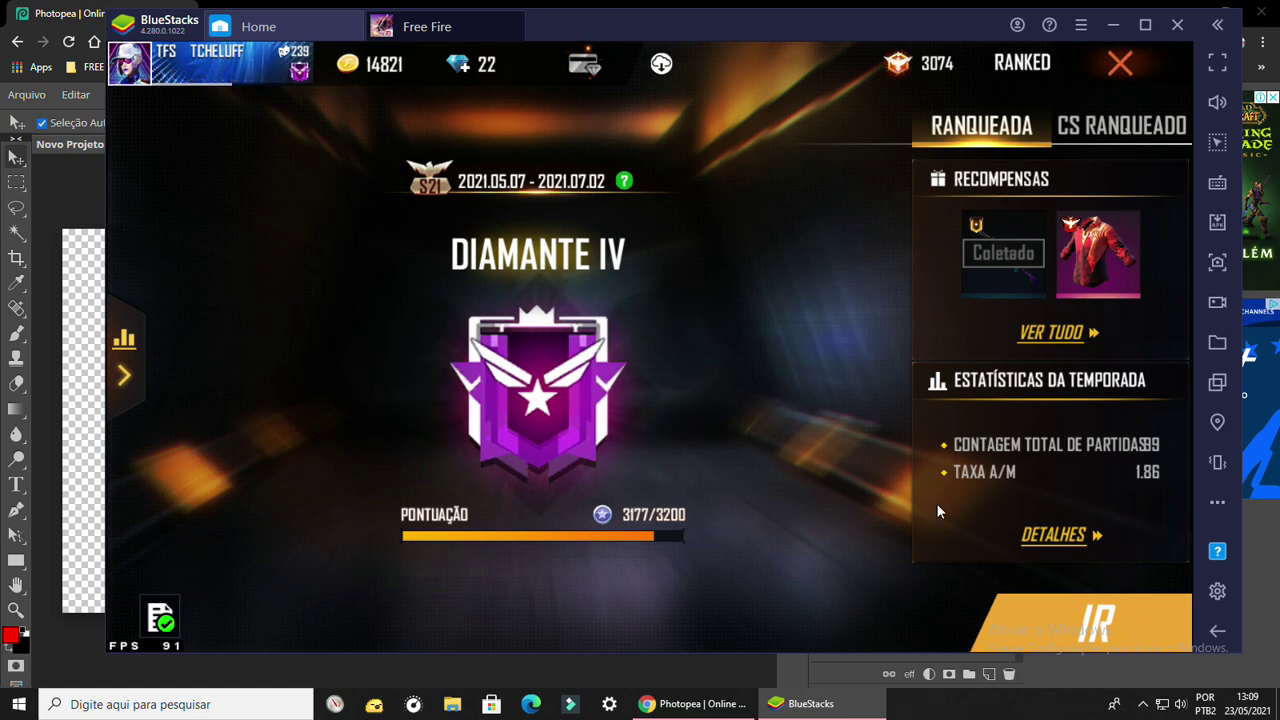
key(alt+Tab)
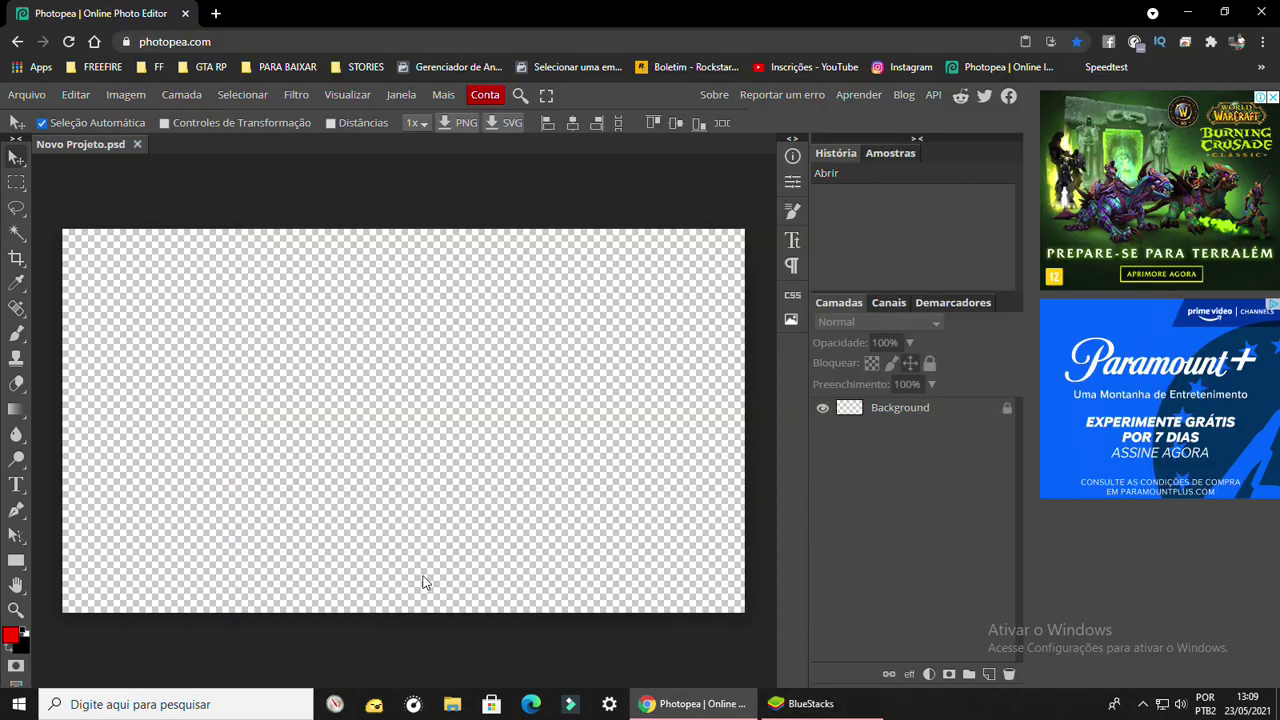
key(ctrl+v)
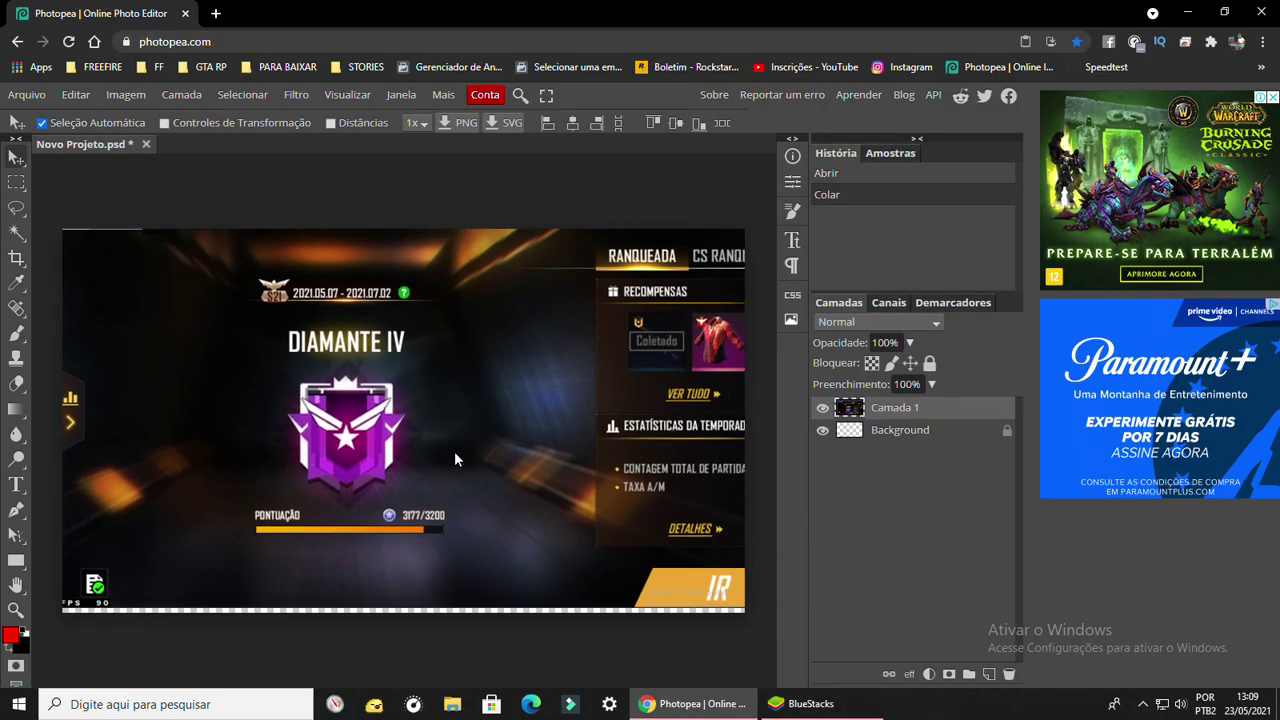
- Free-transform the pasted ranked capture down to about 72% and position it inside the canvas
mouse_move(466, 498)
mouse_down()
mouse_move(450, 454)
mouse_move(480, 472)
mouse_up()
click(78, 95)
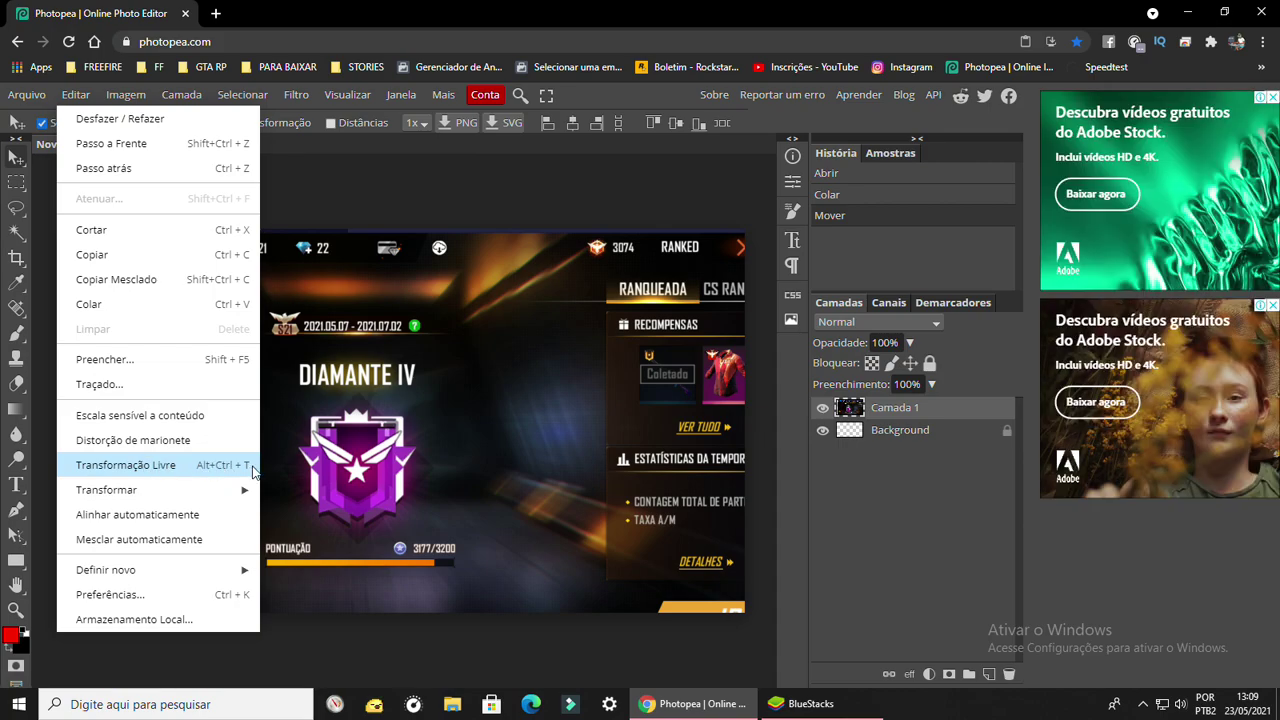
click(214, 471)
drag(455, 372, 411, 409)
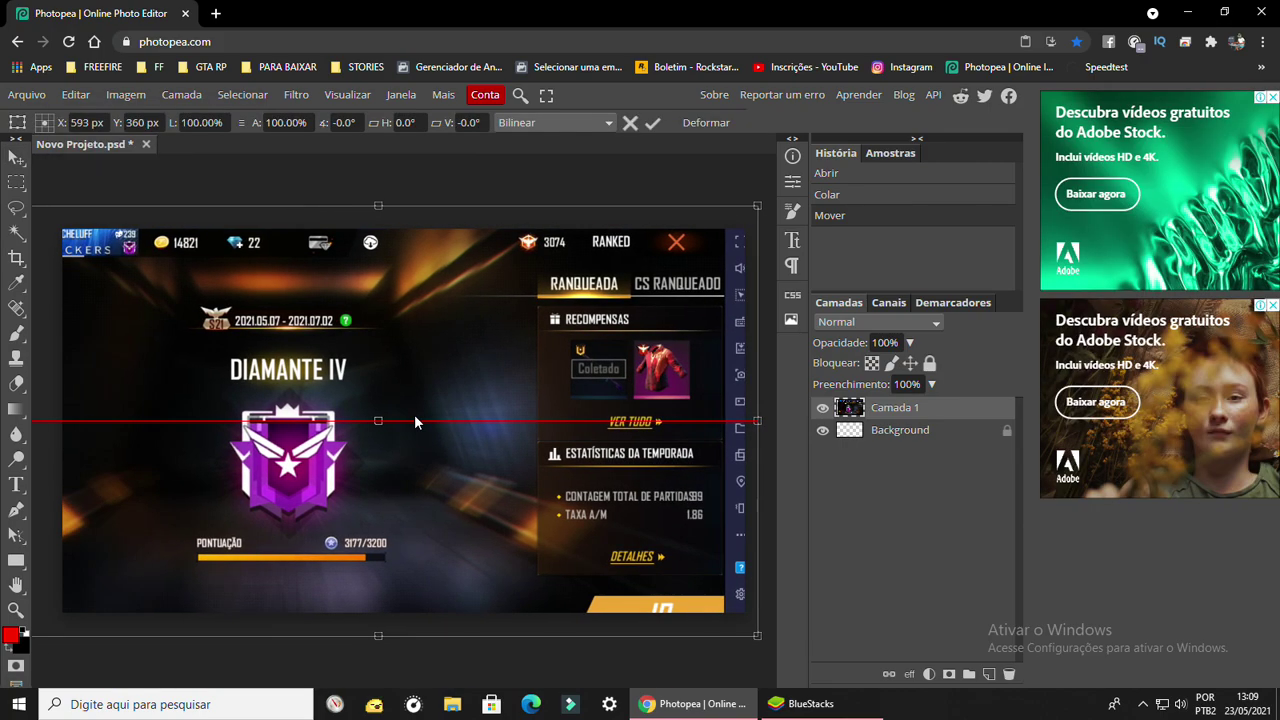
mouse_move(757, 206)
mouse_down()
mouse_move(598, 296)
mouse_move(610, 264)
mouse_move(590, 232)
mouse_move(428, 210)
mouse_move(665, 195)
mouse_move(522, 253)
mouse_move(537, 286)
mouse_up()
mouse_move(309, 401)
mouse_down()
mouse_move(431, 335)
mouse_move(447, 352)
mouse_up()
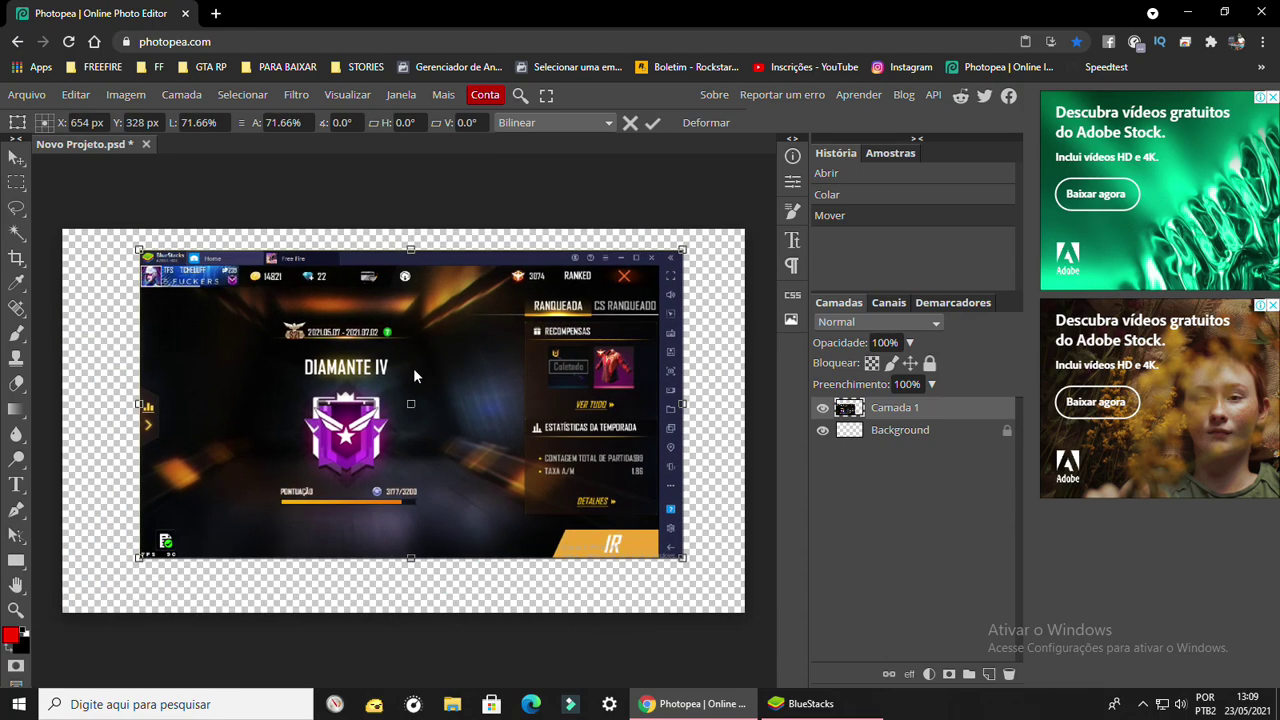
click(16, 183)
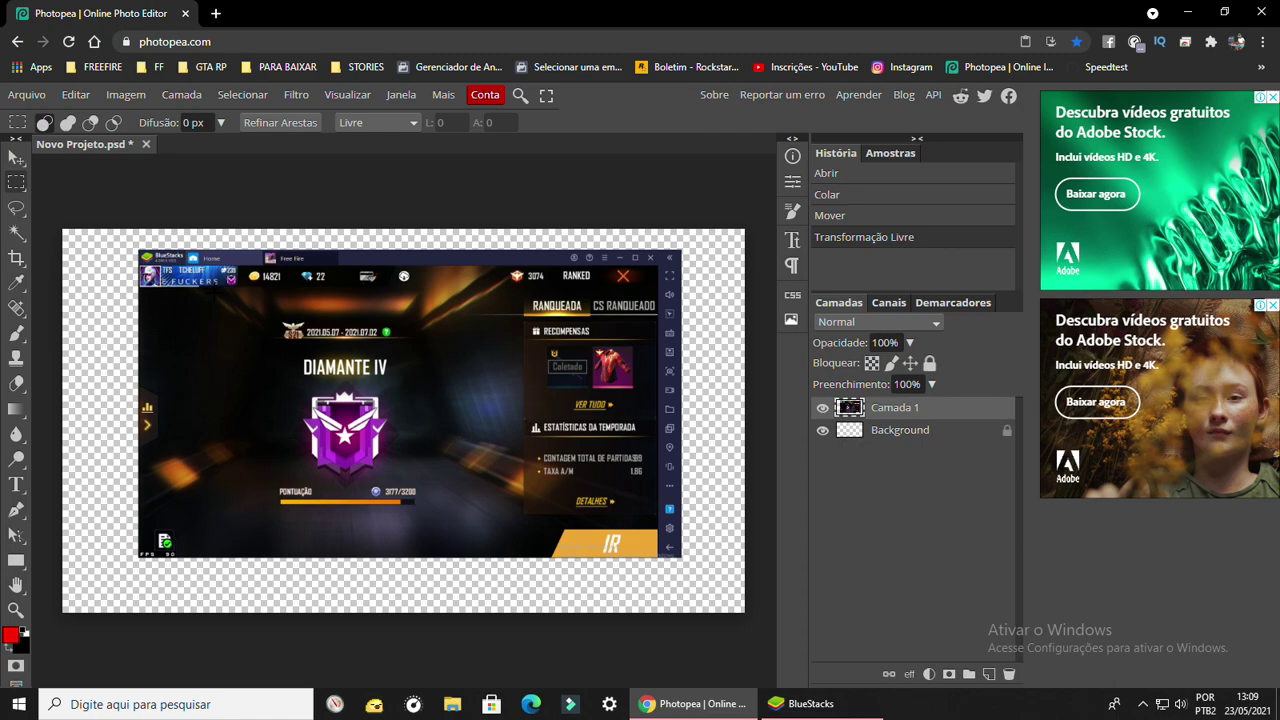
- Marquee the Diamante IV badge with 20 px feathering, hide Camada 1, and paste it as a new layer
drag(214, 293, 478, 529)
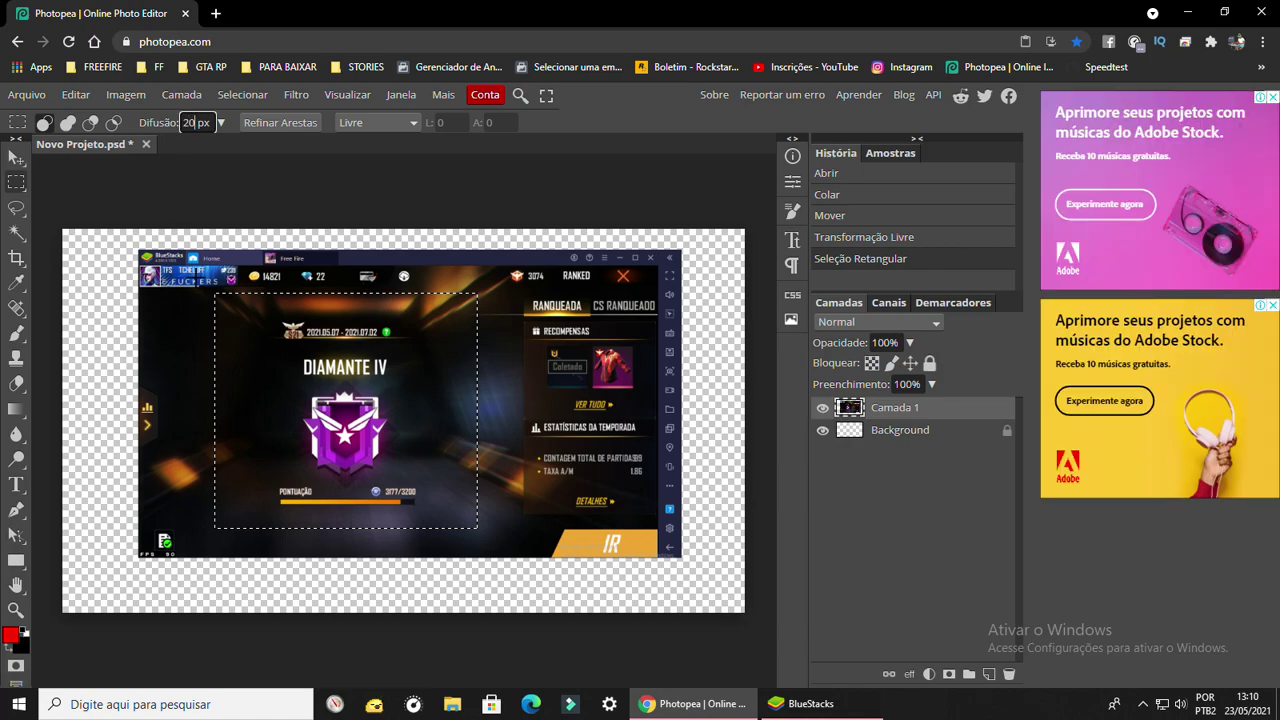
drag(211, 289, 483, 533)
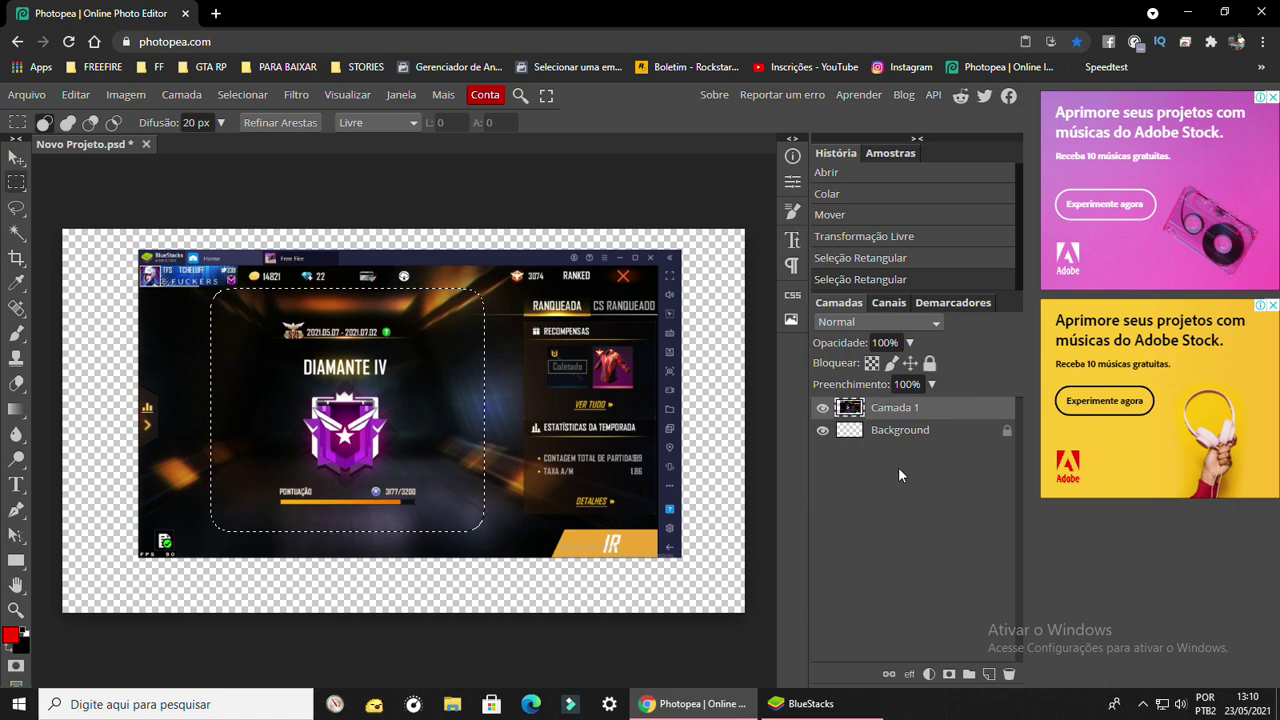
click(822, 409)
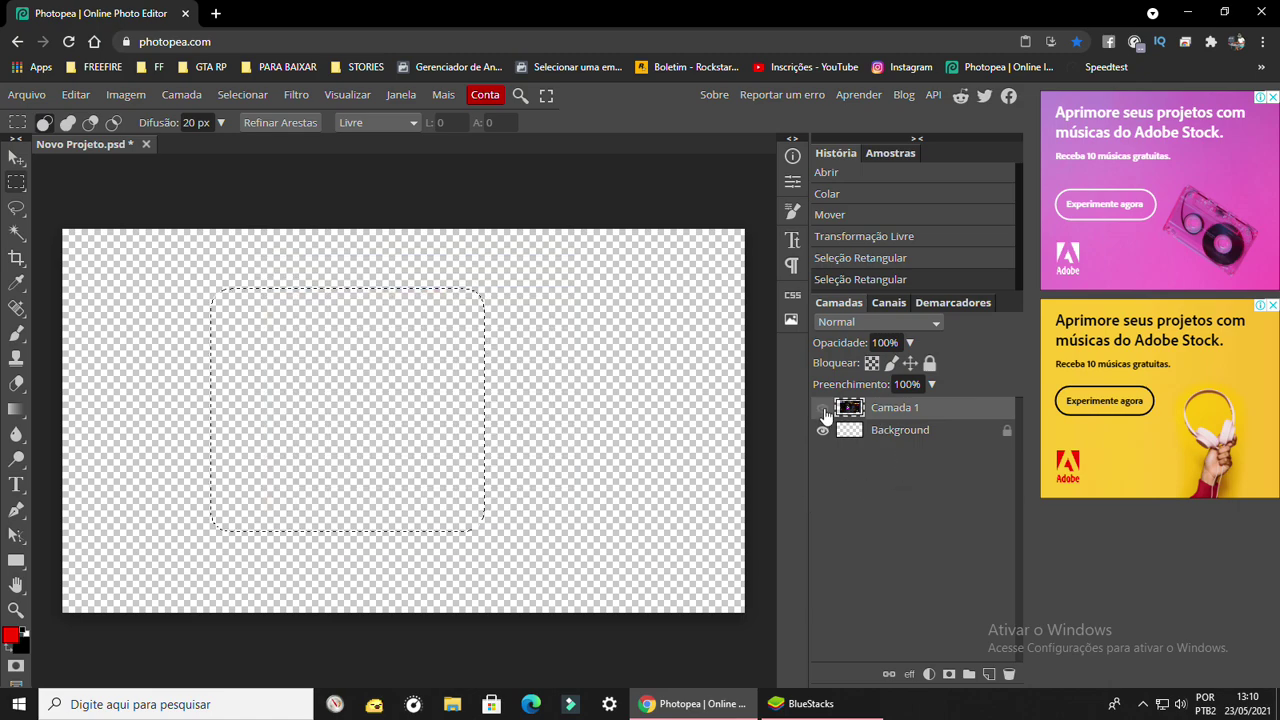
click(15, 157)
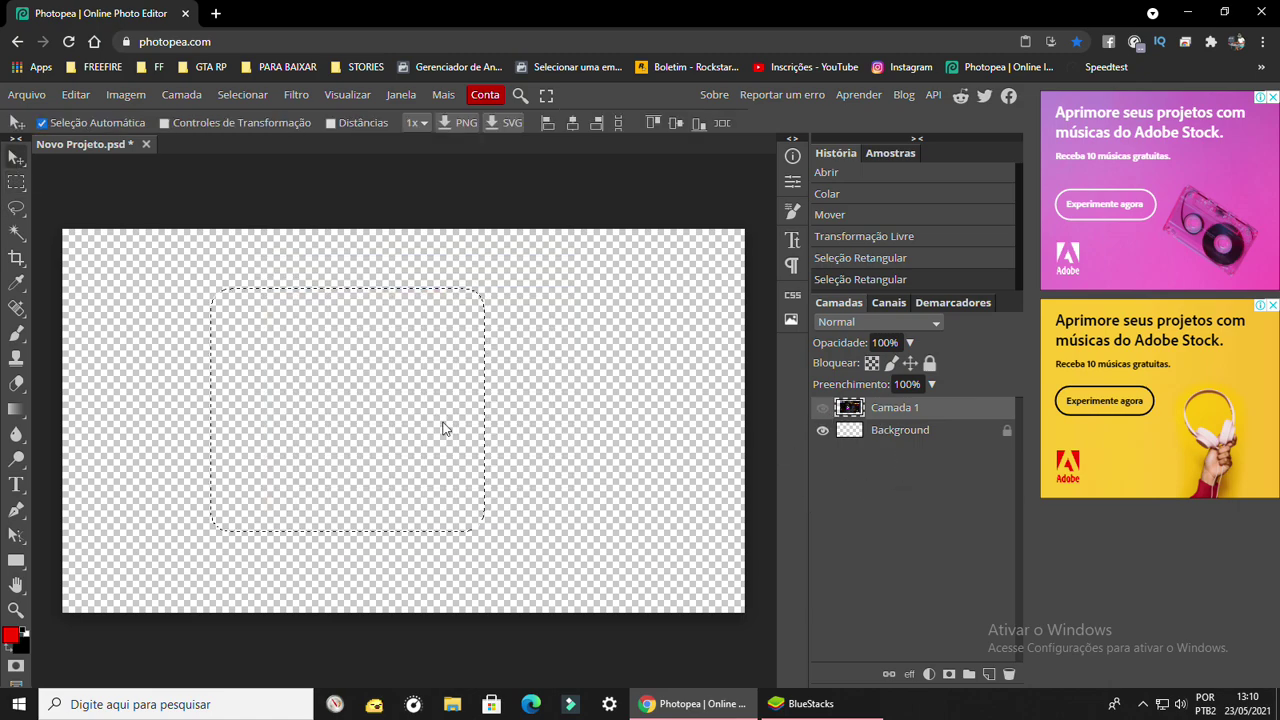
drag(443, 431, 445, 428)
key(ctrl+v)
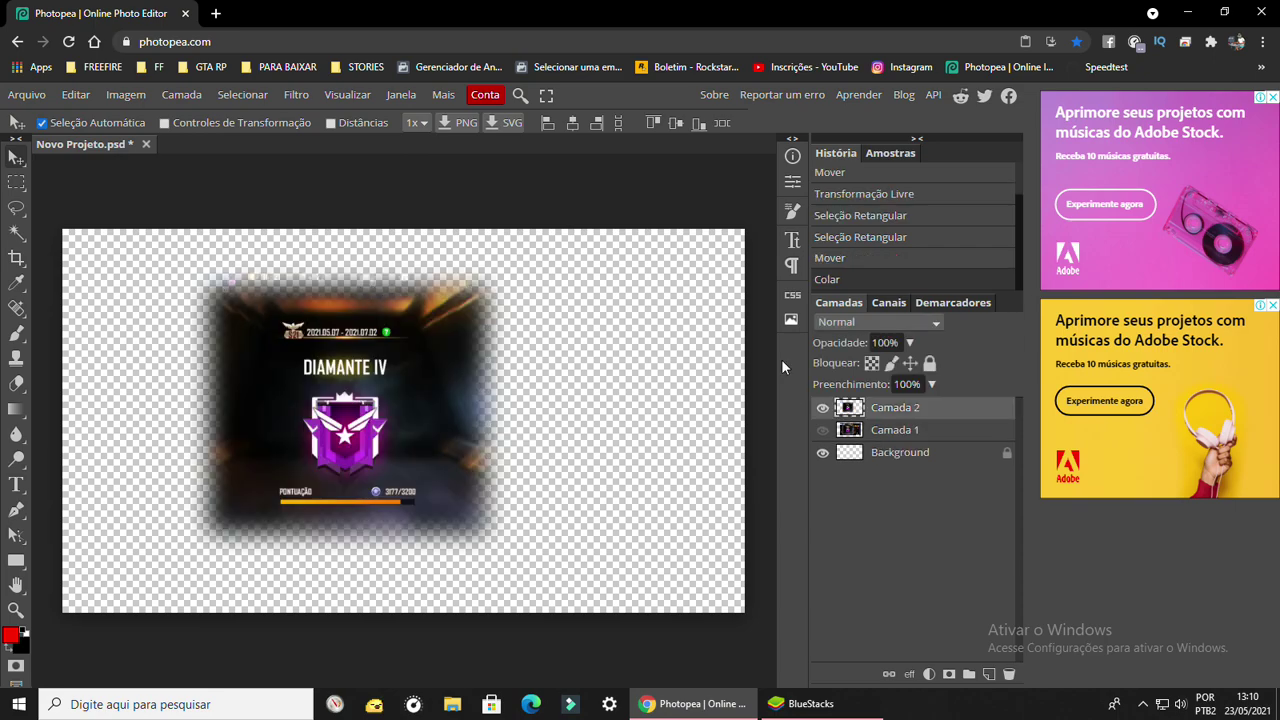
- Swap layer visibility between the badge cutout Camada 2 and the full capture Camada 1
click(822, 407)
click(822, 430)
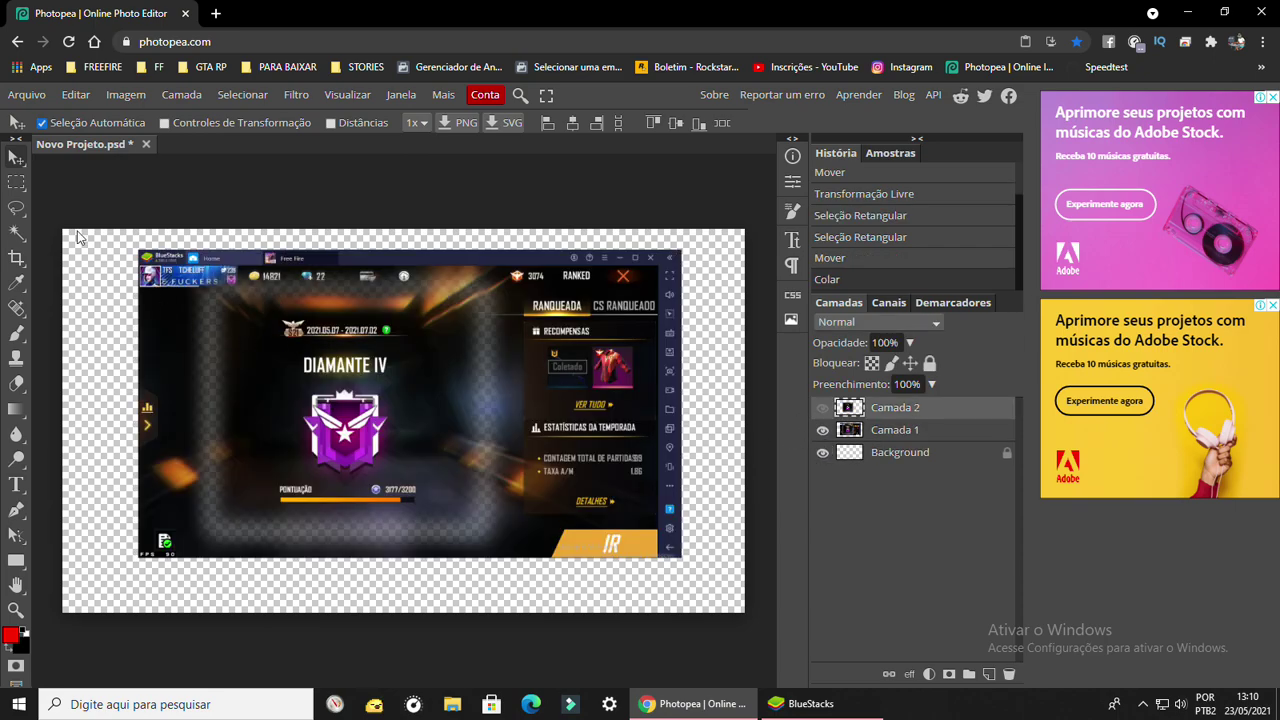
click(880, 438)
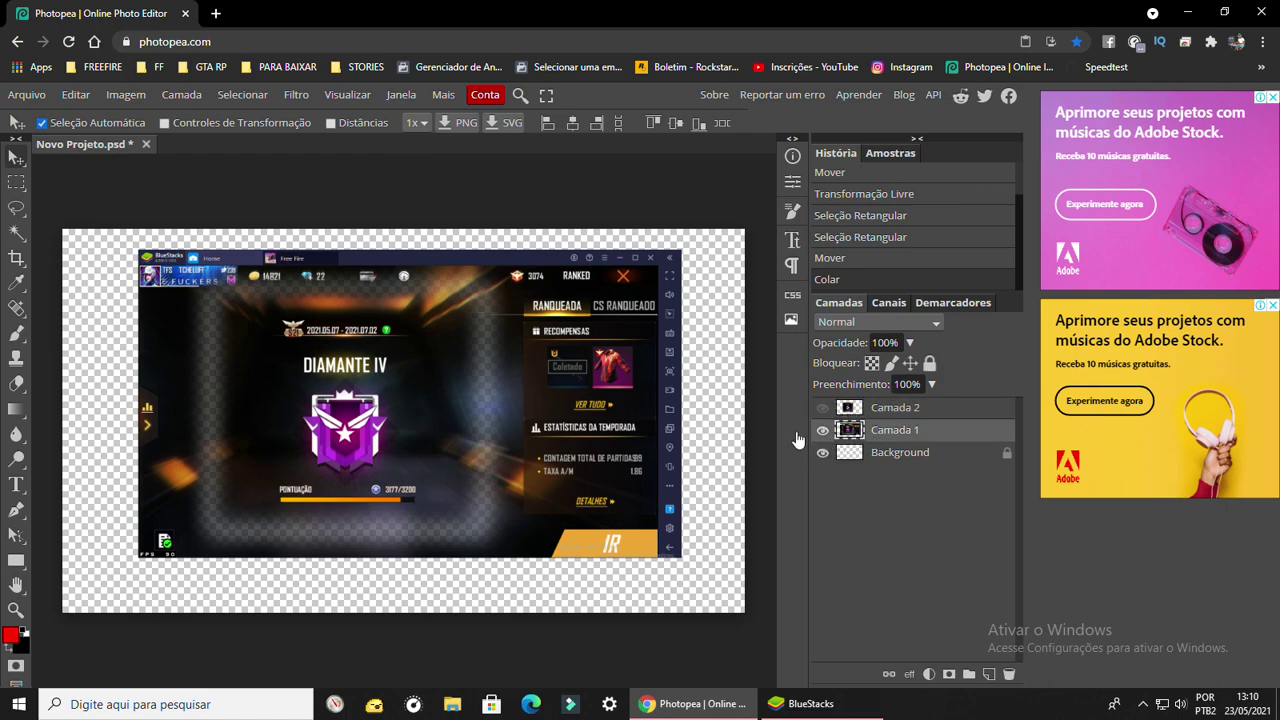
key(ctrl+comma)
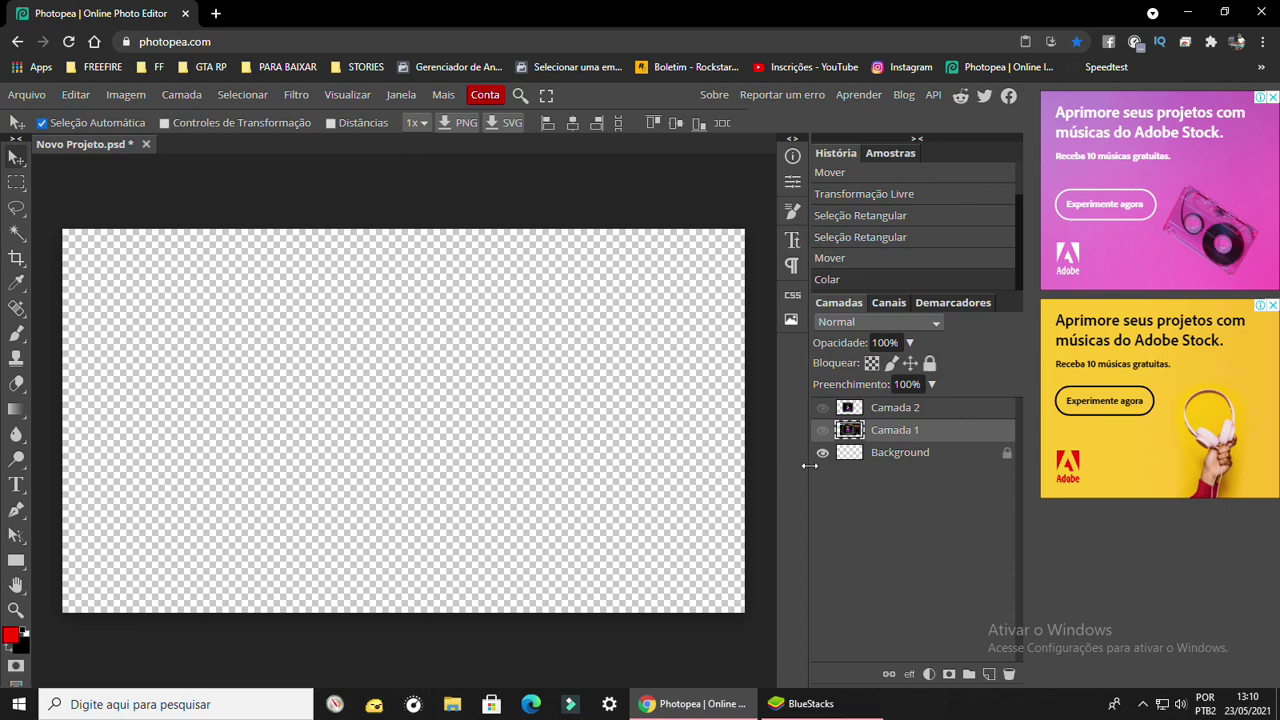
click(822, 432)
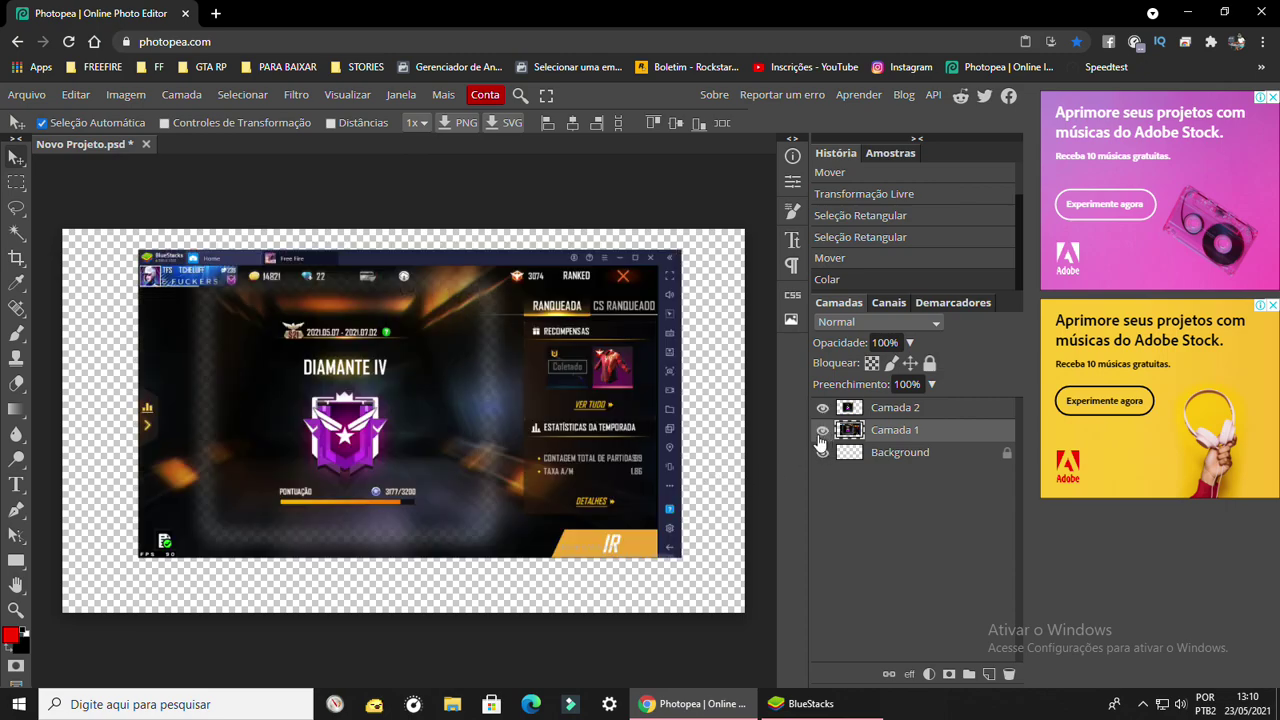
click(822, 408)
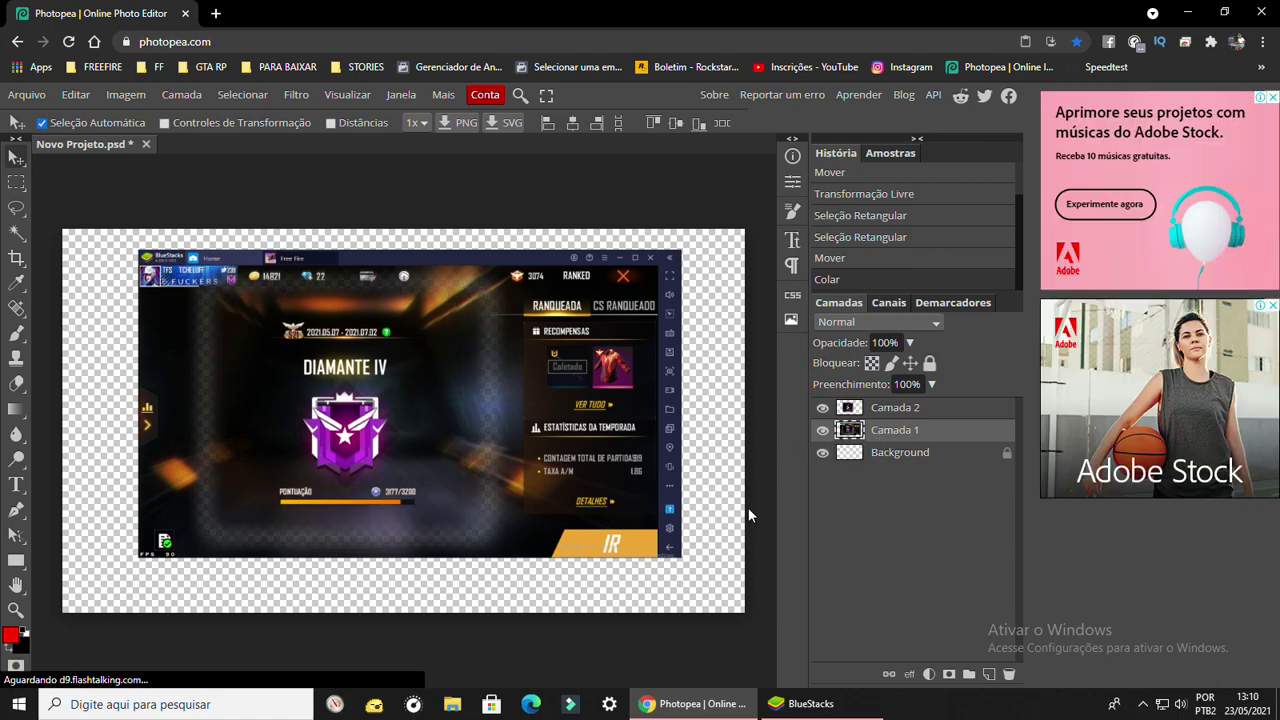
- Undo the last paste and move, then paste the ranked screenshot again as a new layer
key(ctrl+z)
key(ctrl+z)
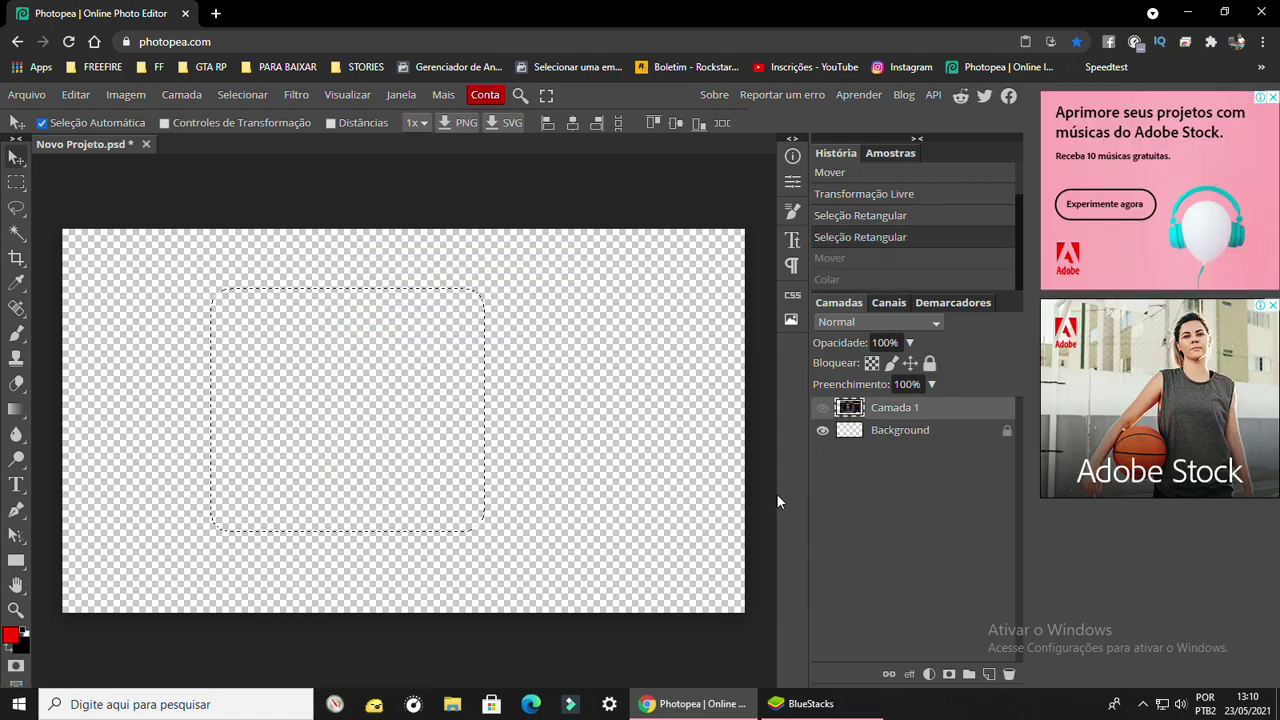
key(ctrl+z)
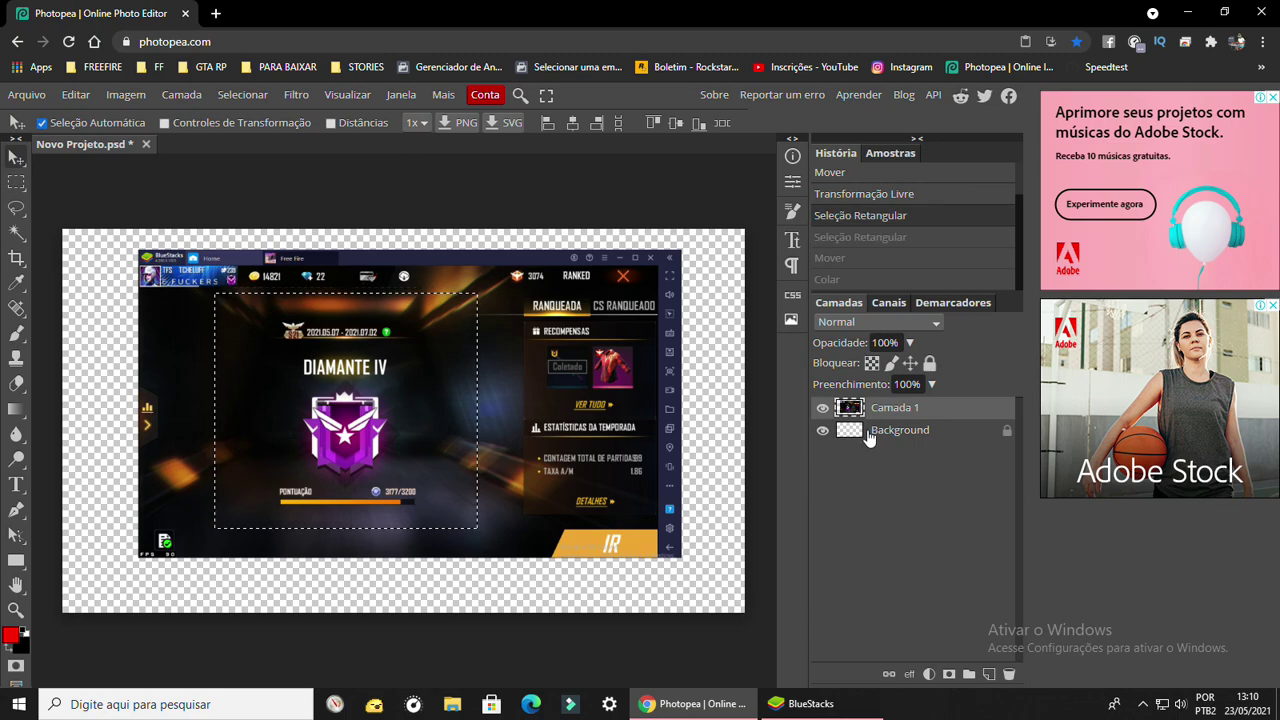
key(ctrl+v)
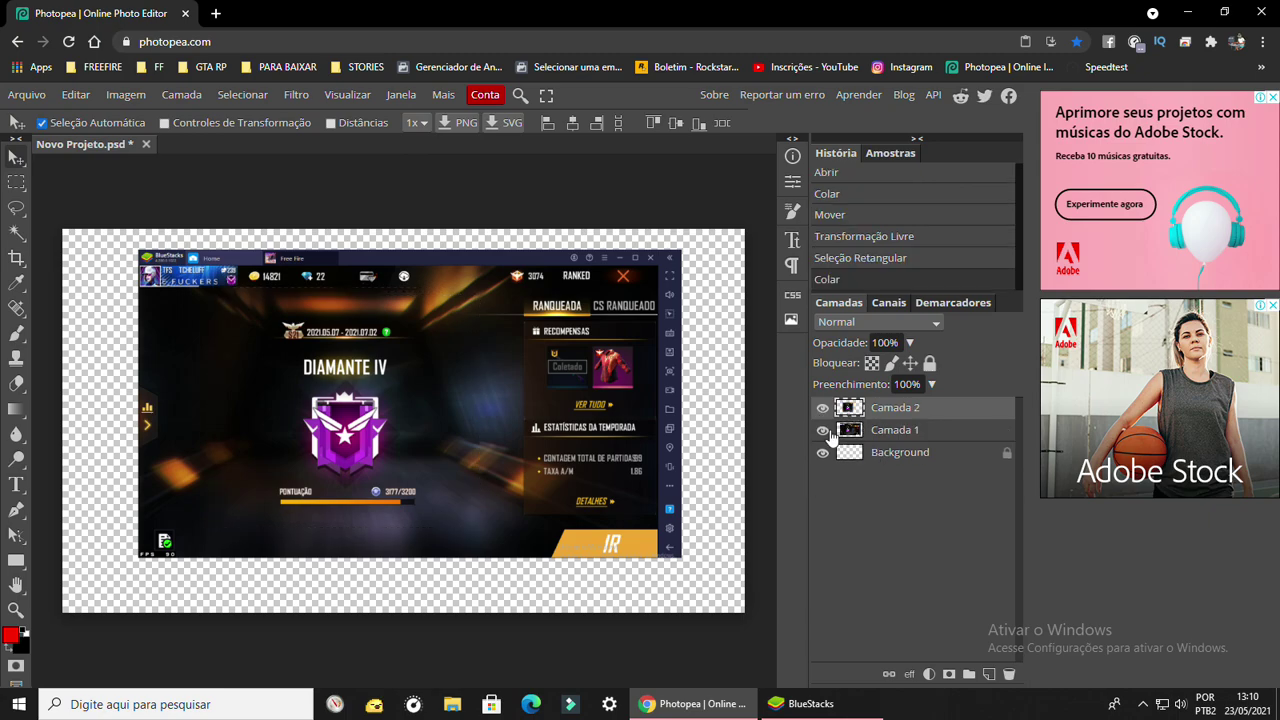
alt+click(822, 430)
- Copy the Diamante IV panel into a sharp-edged new layer, then show only the feathered Camada 2 crop
click(16, 182)
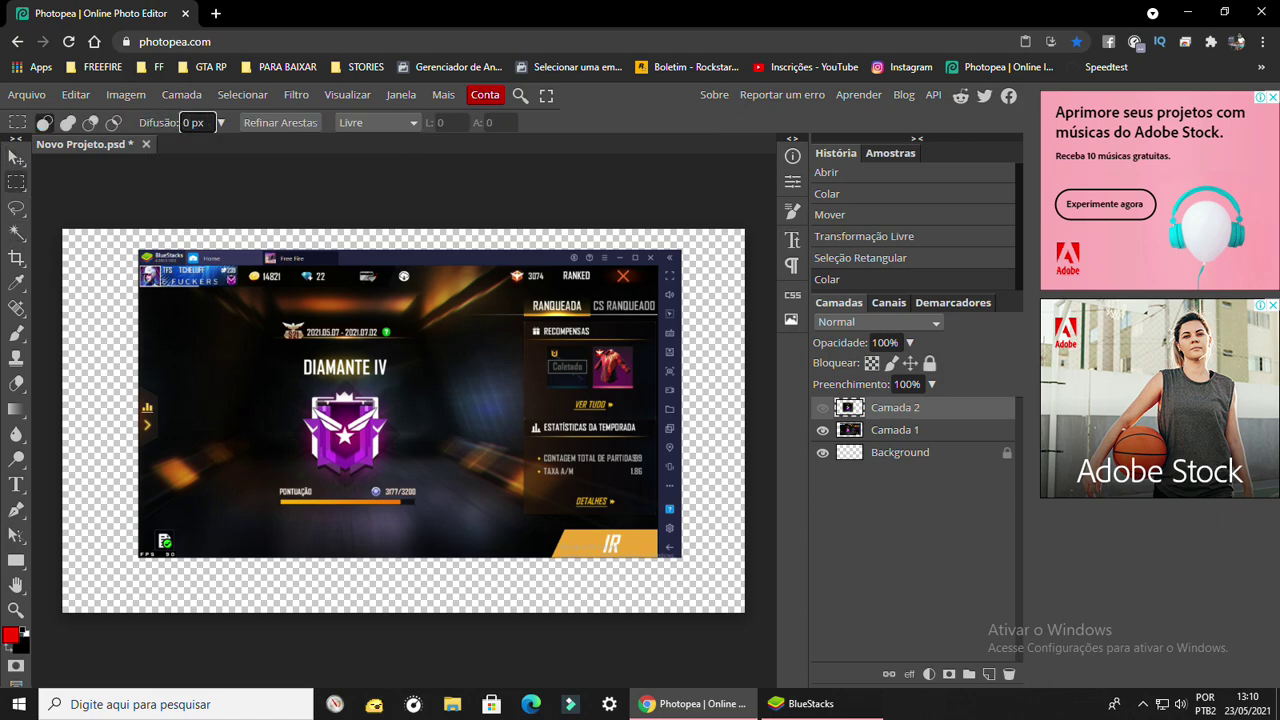
drag(243, 304, 458, 518)
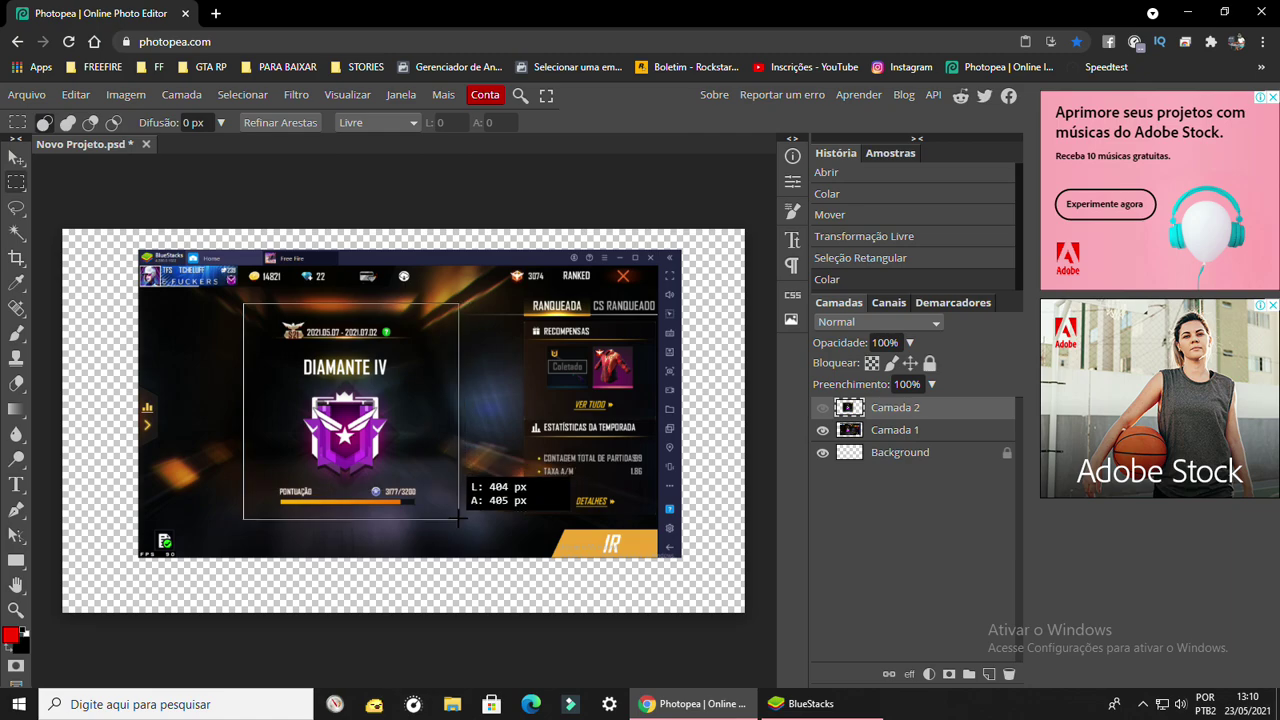
key(ctrl+c)
key(ctrl+v)
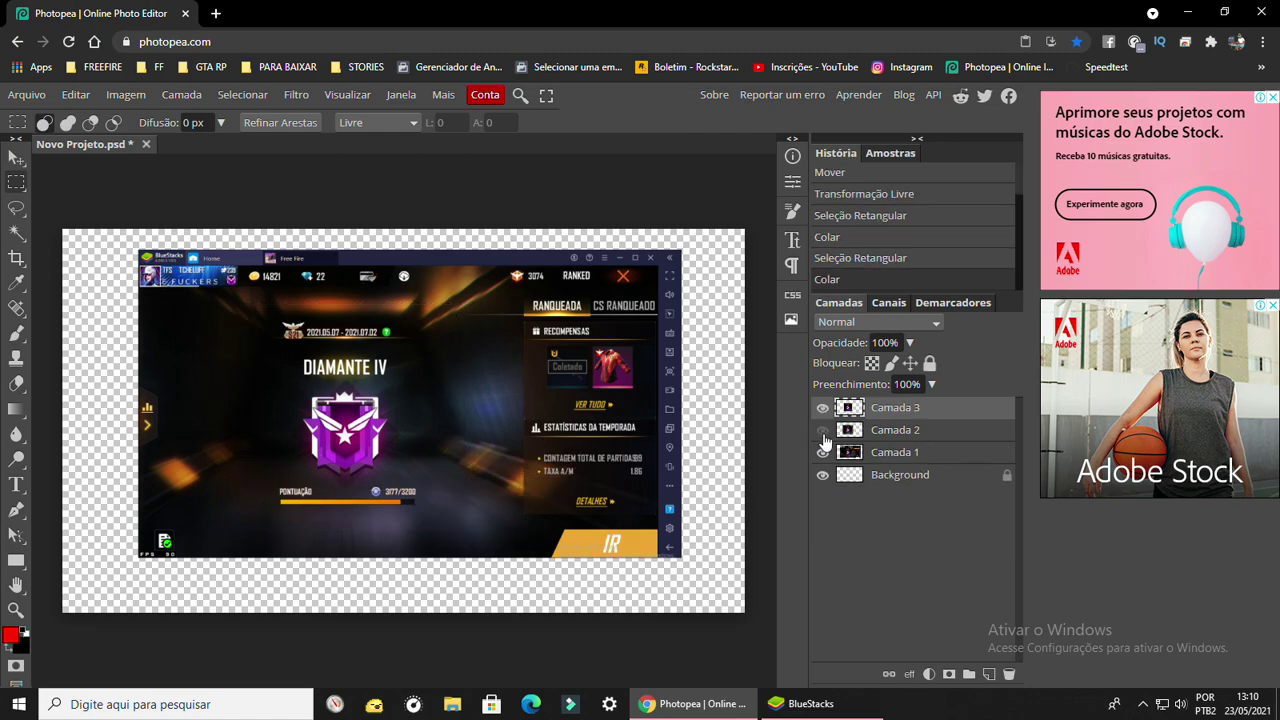
click(822, 453)
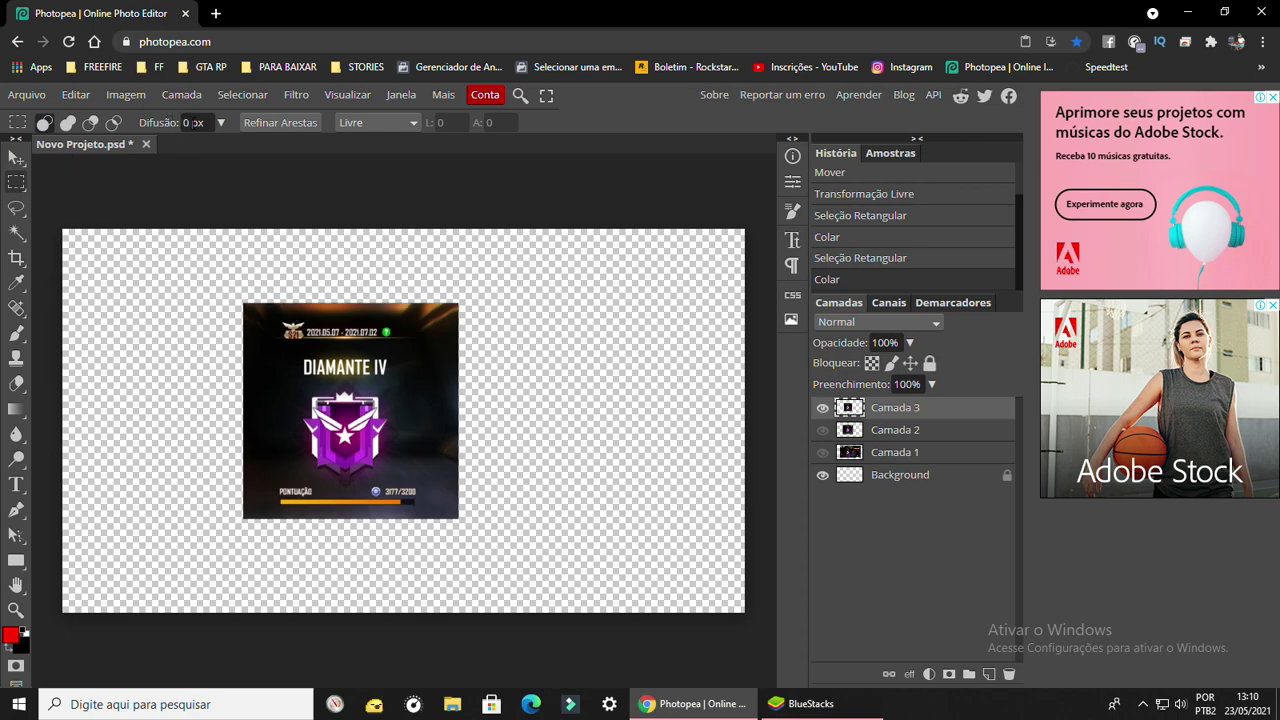
click(822, 407)
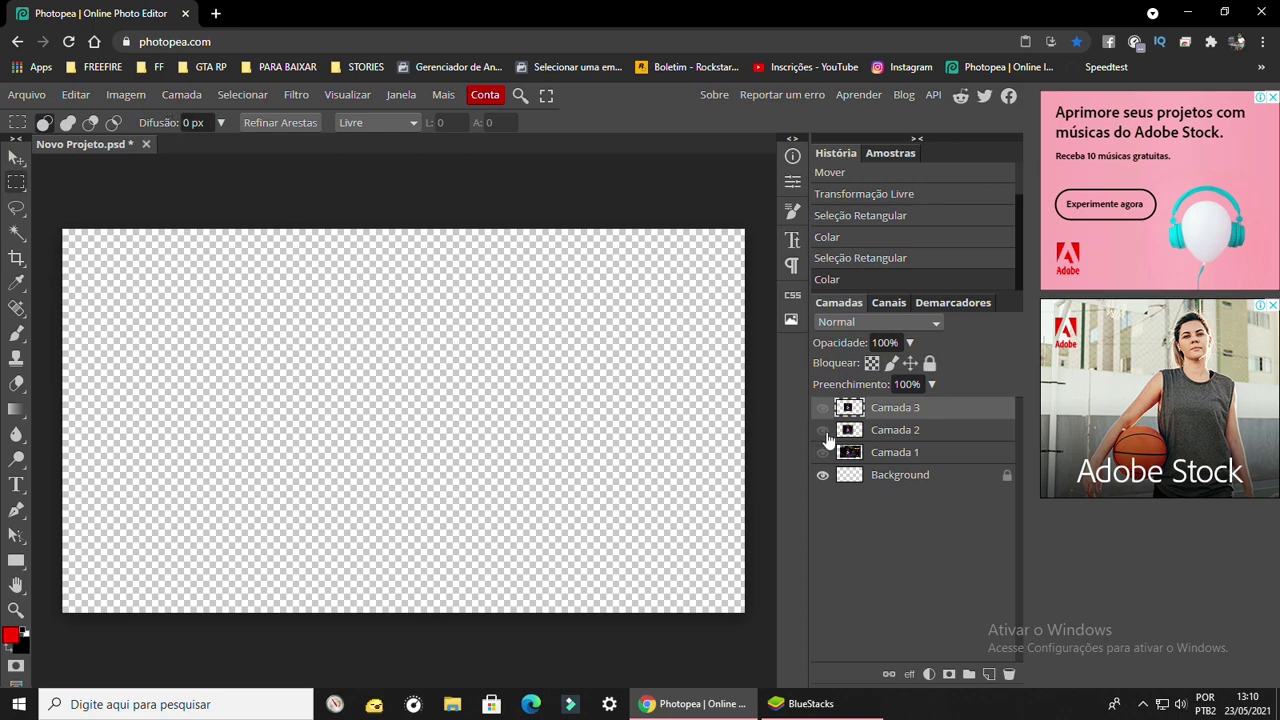
click(822, 430)
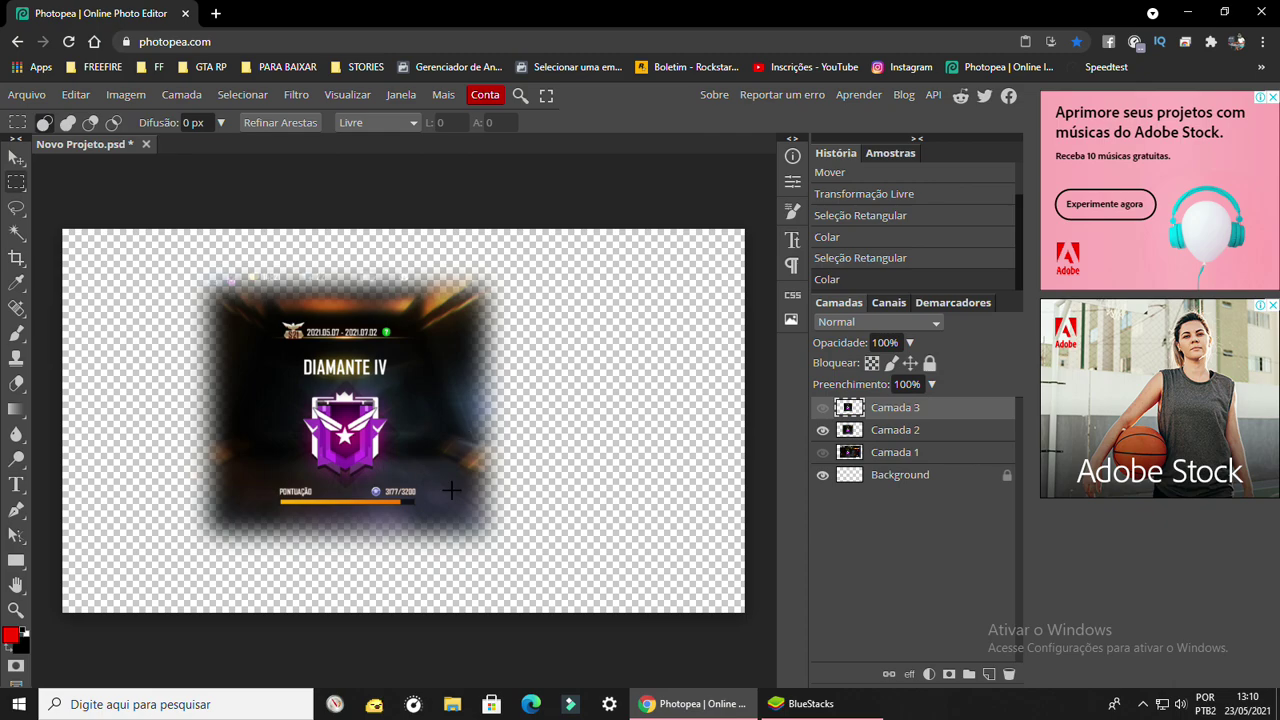
- Delete the sharp-edged badge crop layer Camada 3
click(902, 440)
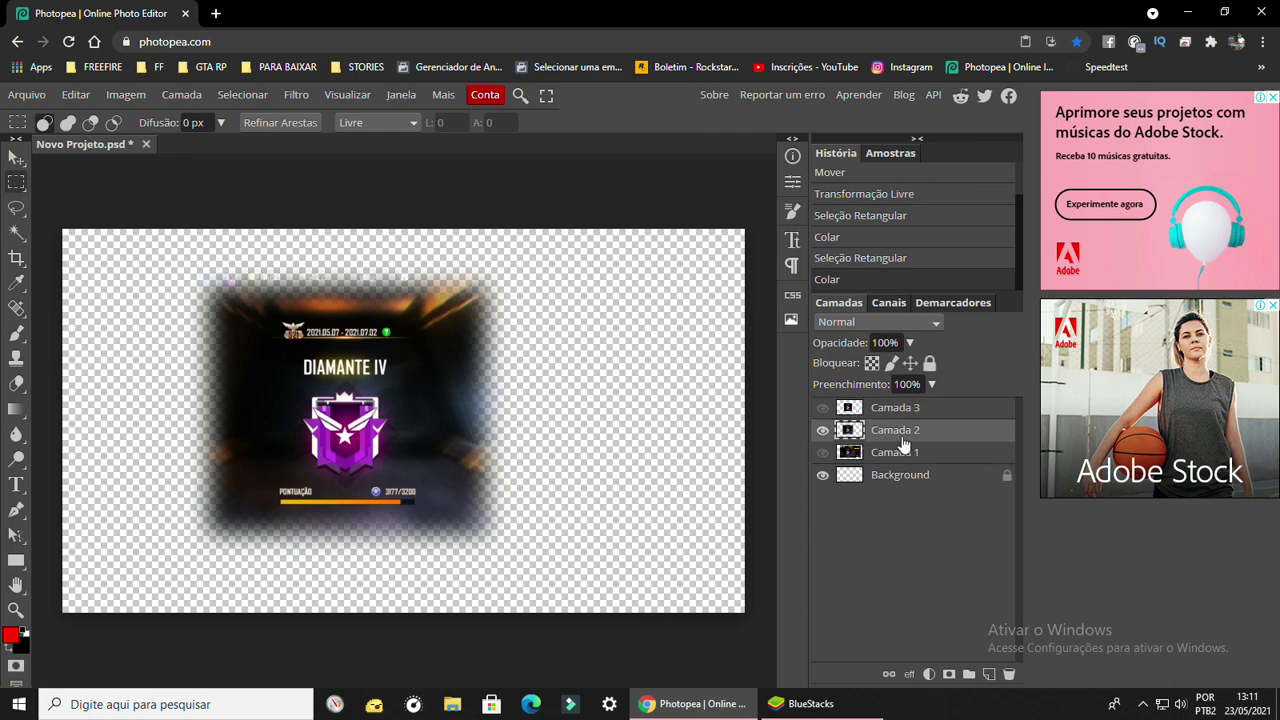
key(Delete)
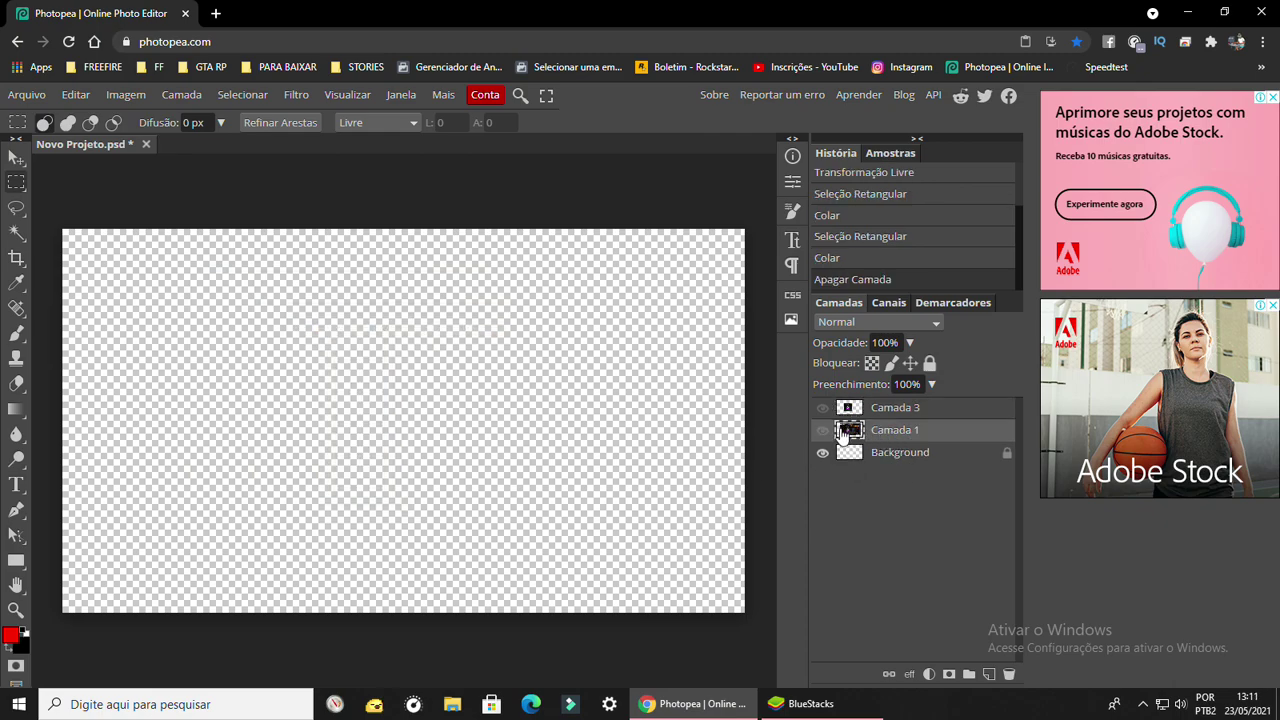
key(Delete)
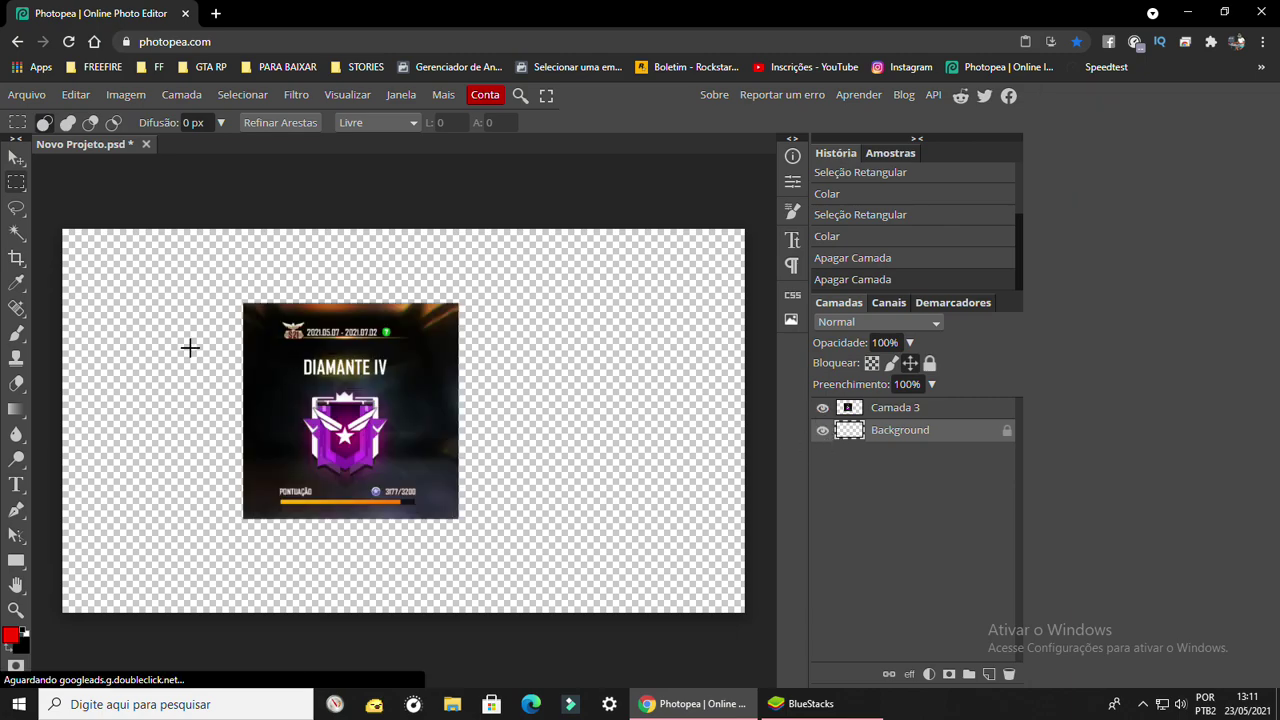
key(ctrl+z)
key(ctrl+z)
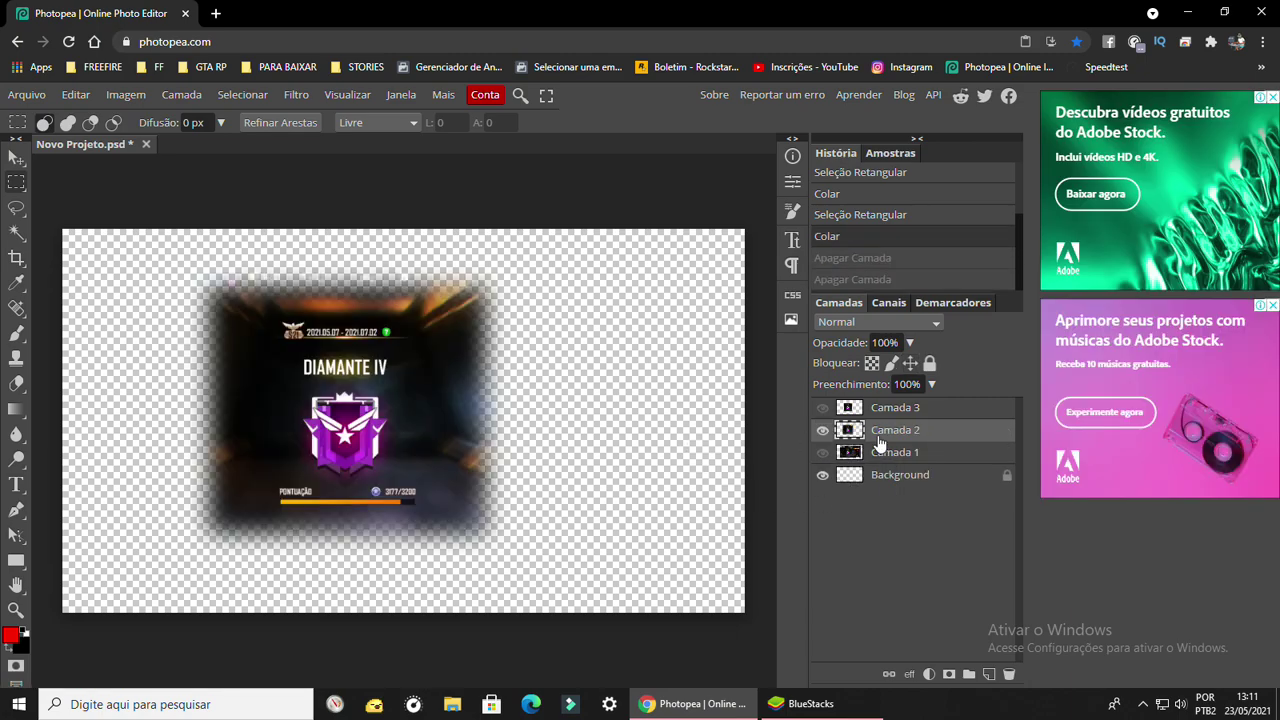
key(ctrl+shift+z)
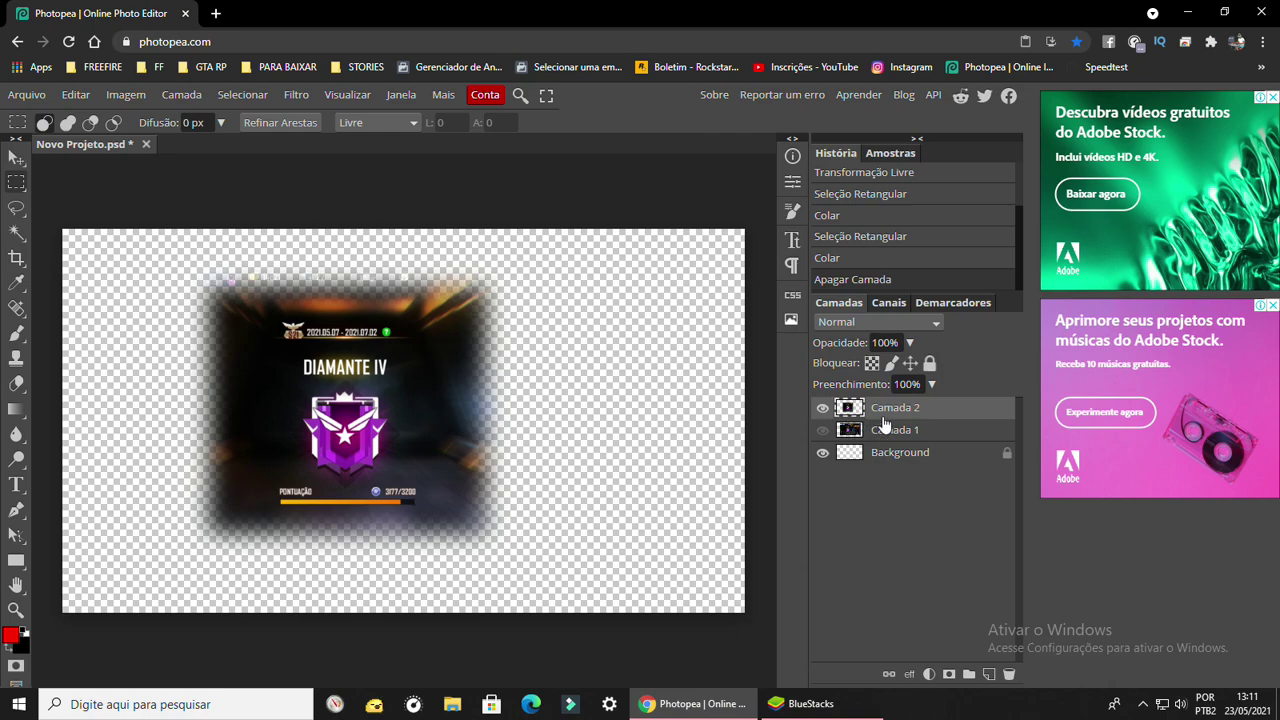
- Delete the full screenshot layer Camada 1 and move the badge toward the canvas centre
click(894, 430)
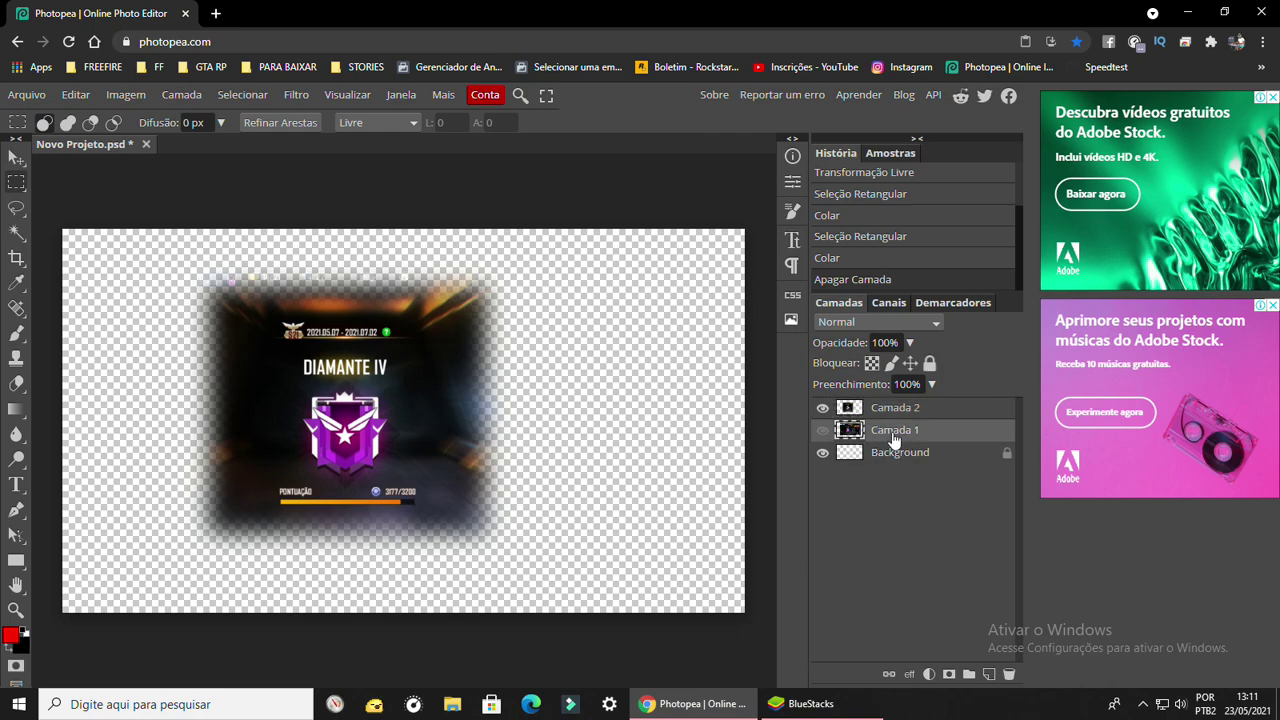
key(Delete)
click(16, 157)
mouse_move(362, 402)
mouse_down()
mouse_move(418, 430)
mouse_move(442, 401)
mouse_up()
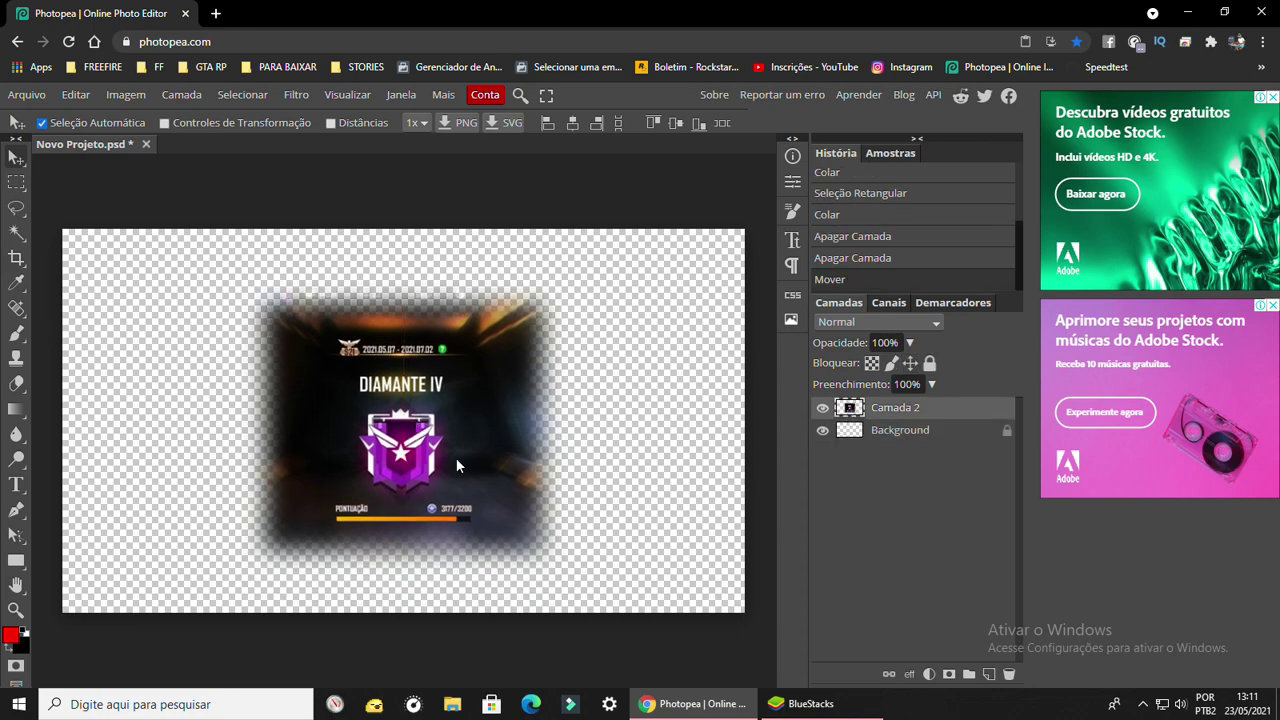
- Open Chrono's details on Free Fire's PERSONAGEM screen and paste that capture into Photopea
click(810, 703)
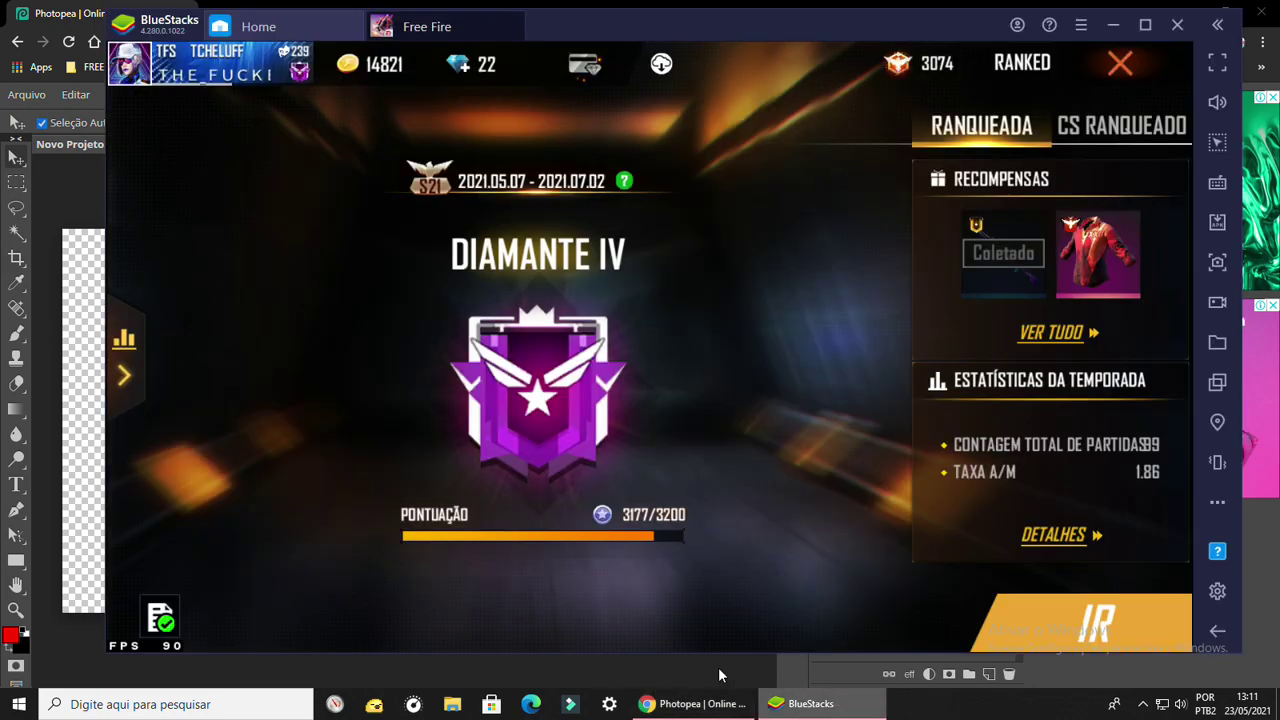
click(1120, 63)
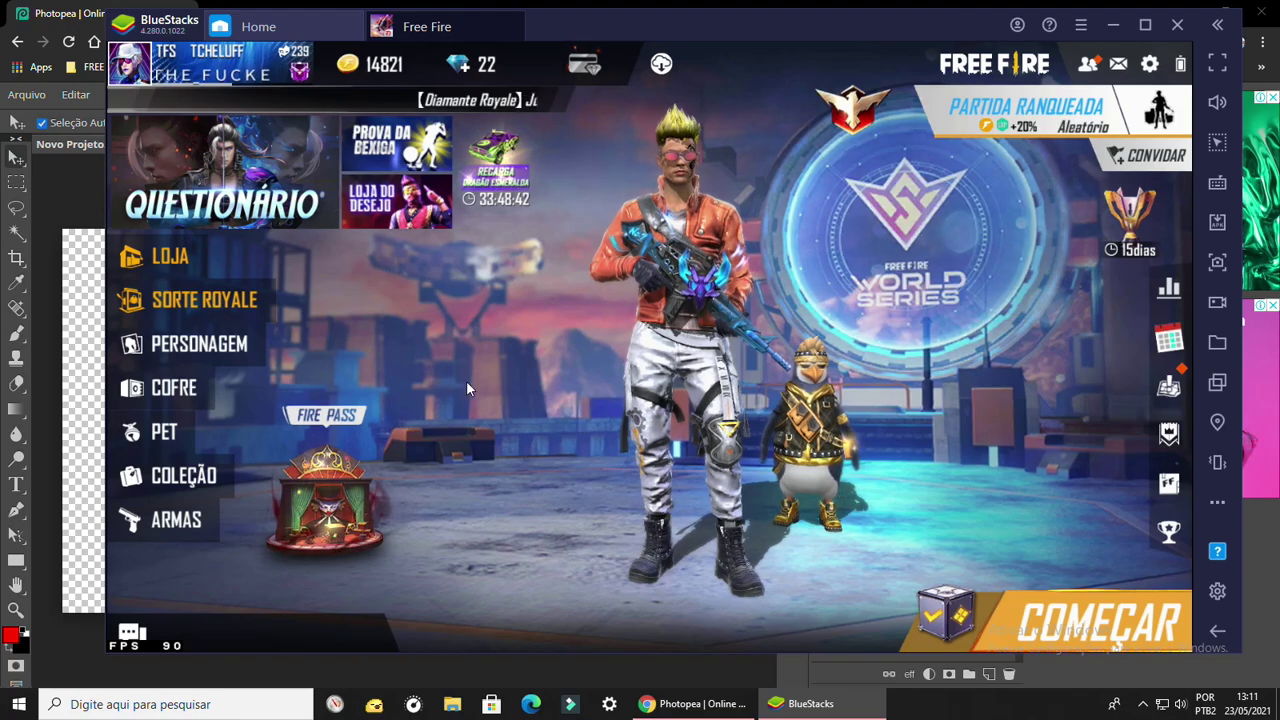
click(195, 345)
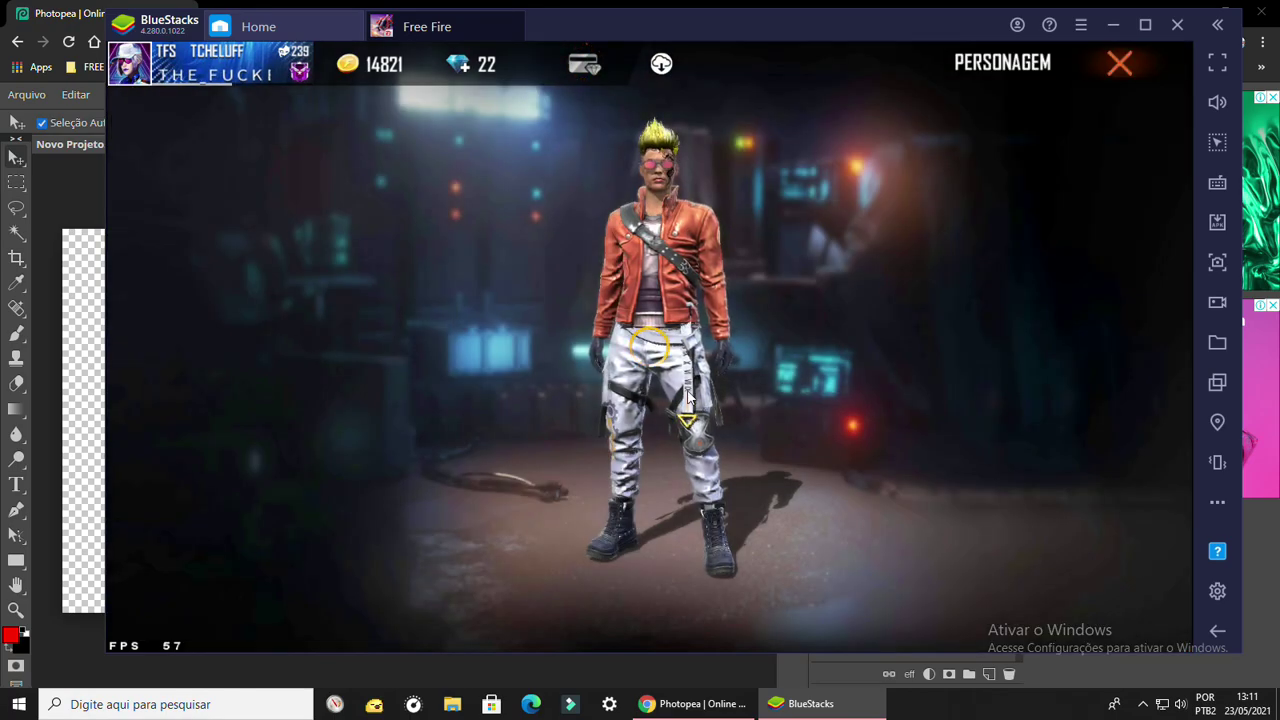
click(470, 366)
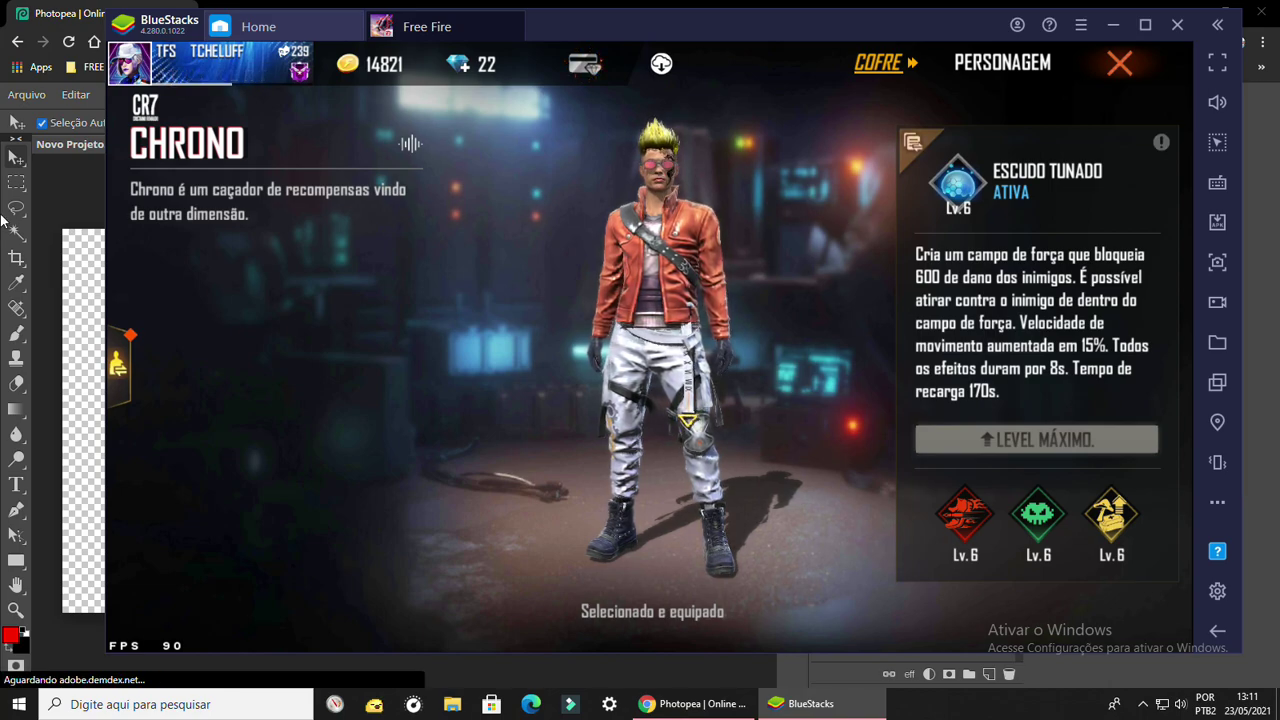
click(53, 184)
key(ctrl+v)
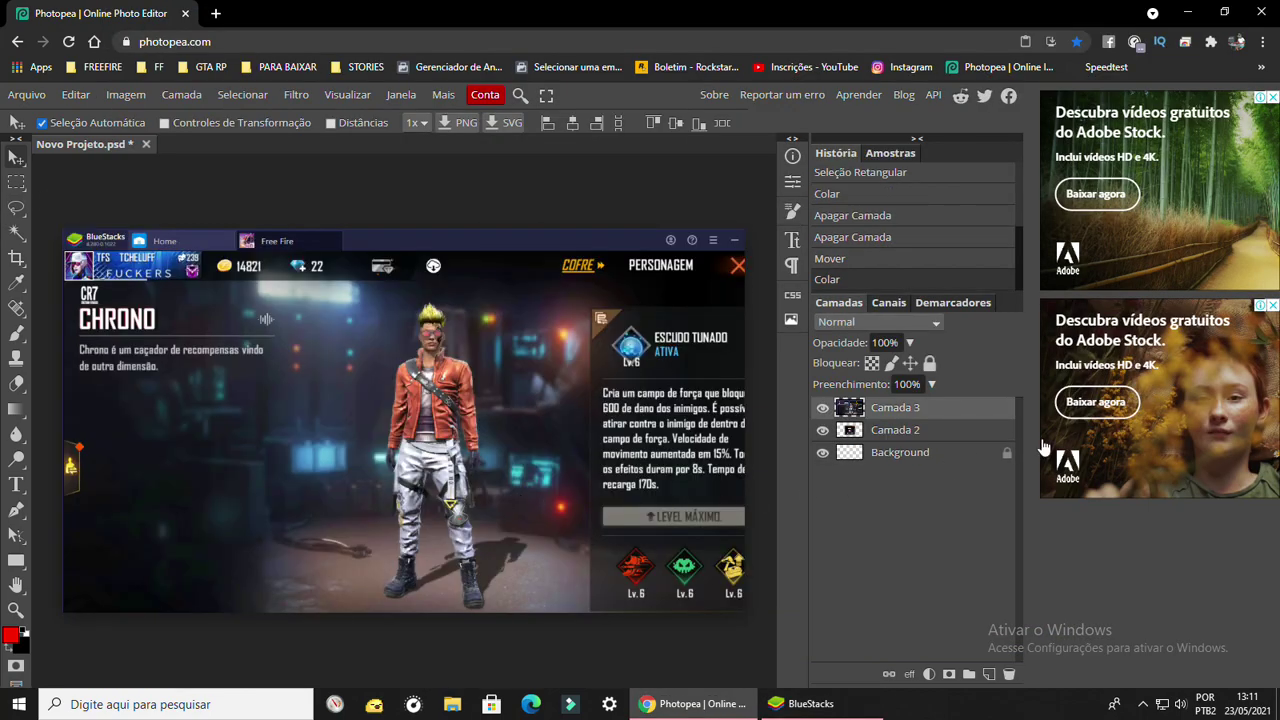
- Move Camada 3 below Camada 2, cut Chrono out with a 20 px feathered marquee, delete Camada 3
drag(913, 419, 900, 445)
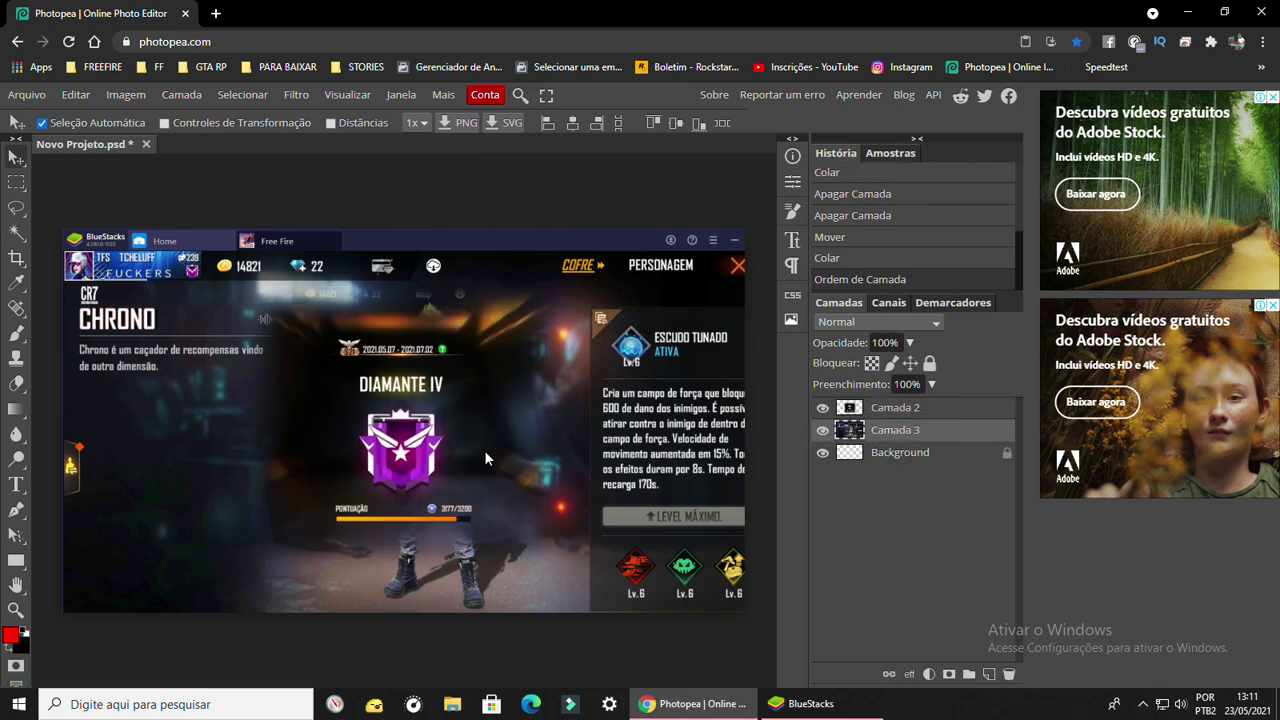
mouse_move(368, 432)
mouse_down()
mouse_move(160, 398)
mouse_move(183, 368)
mouse_up()
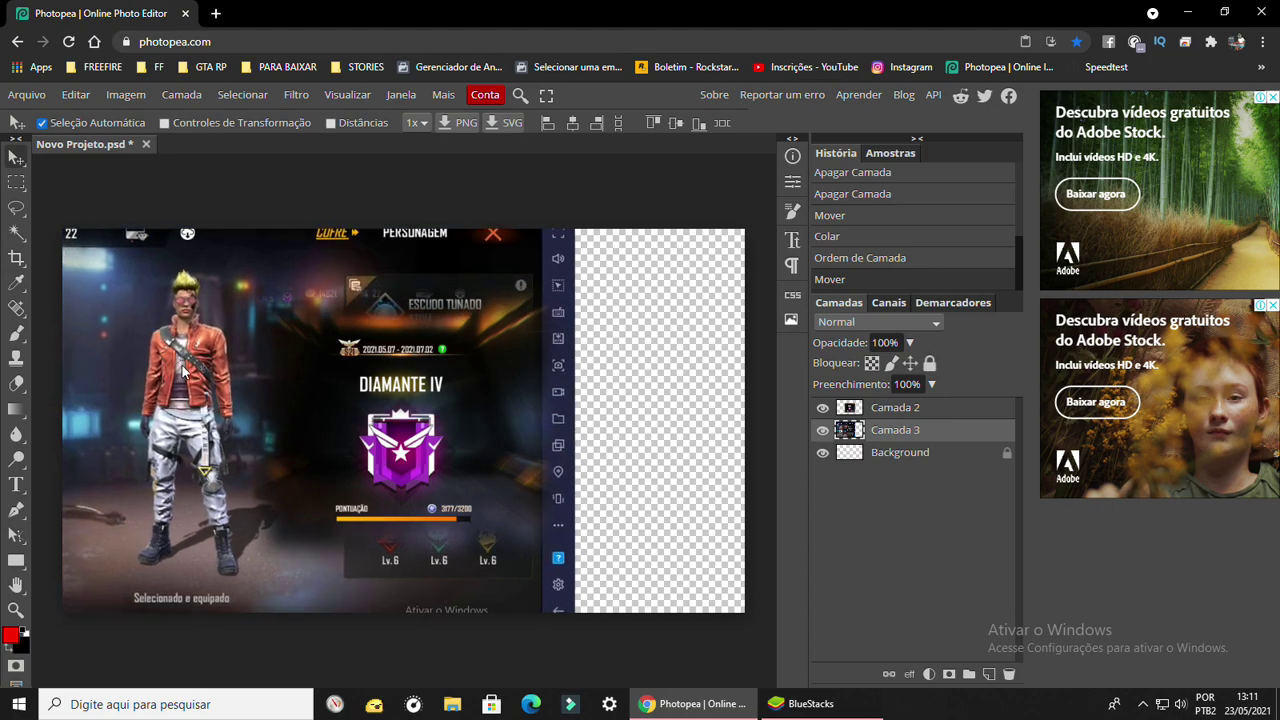
key(m)
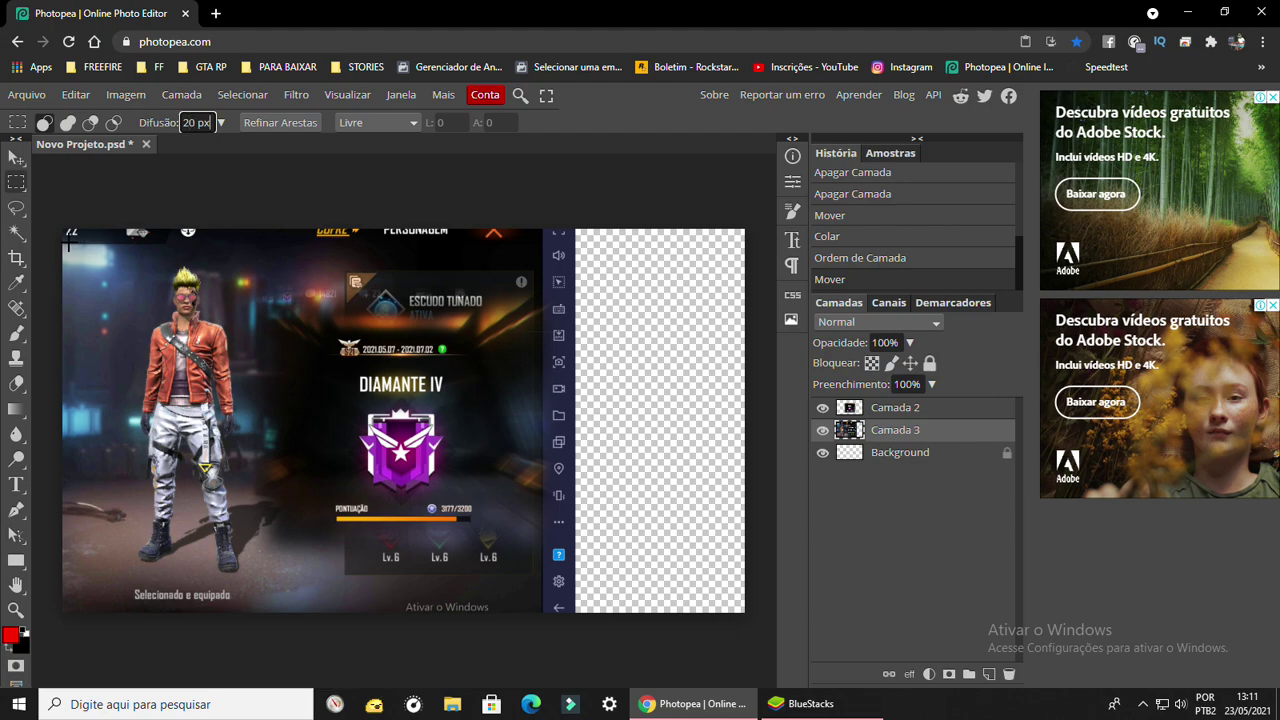
drag(68, 242, 341, 594)
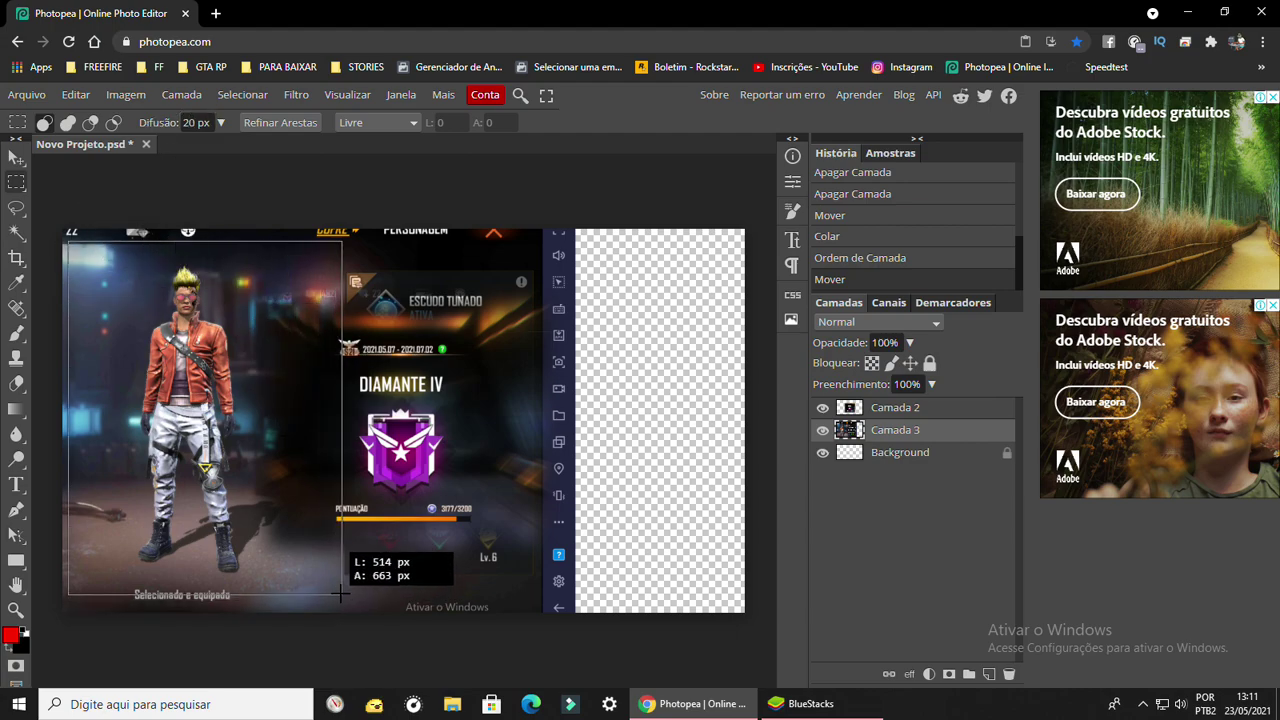
drag(341, 594, 318, 588)
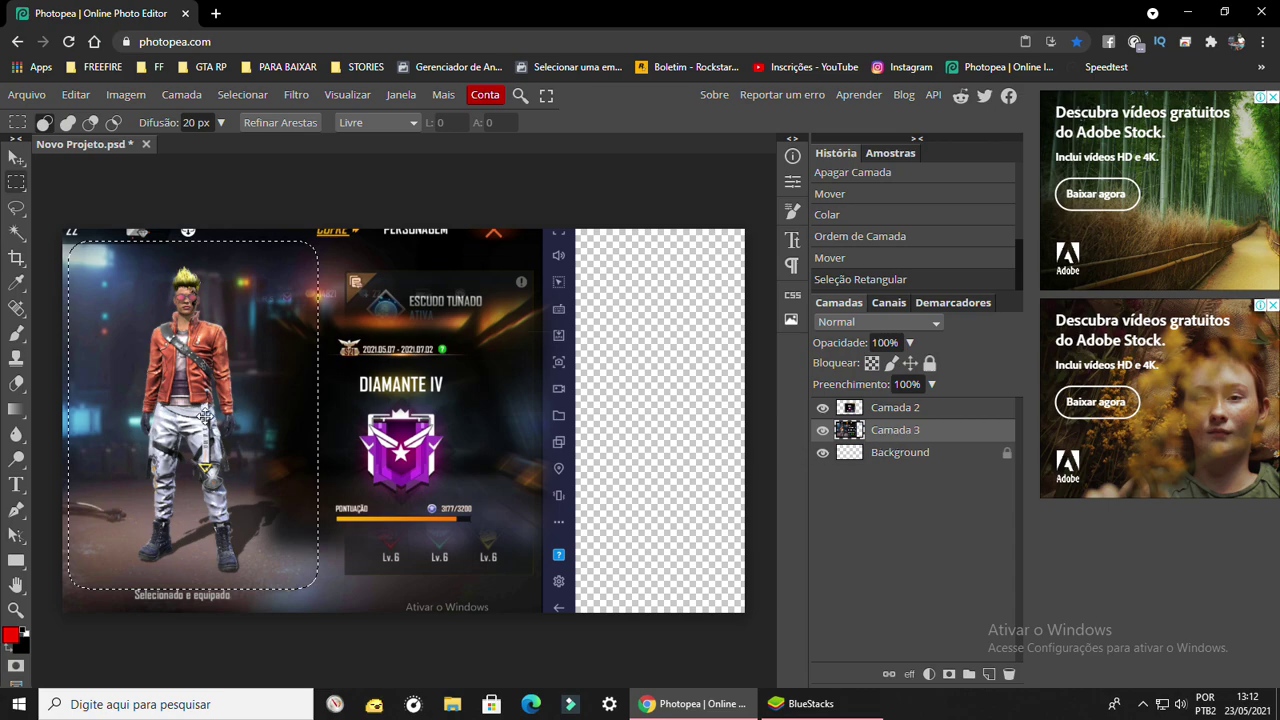
key(Delete)
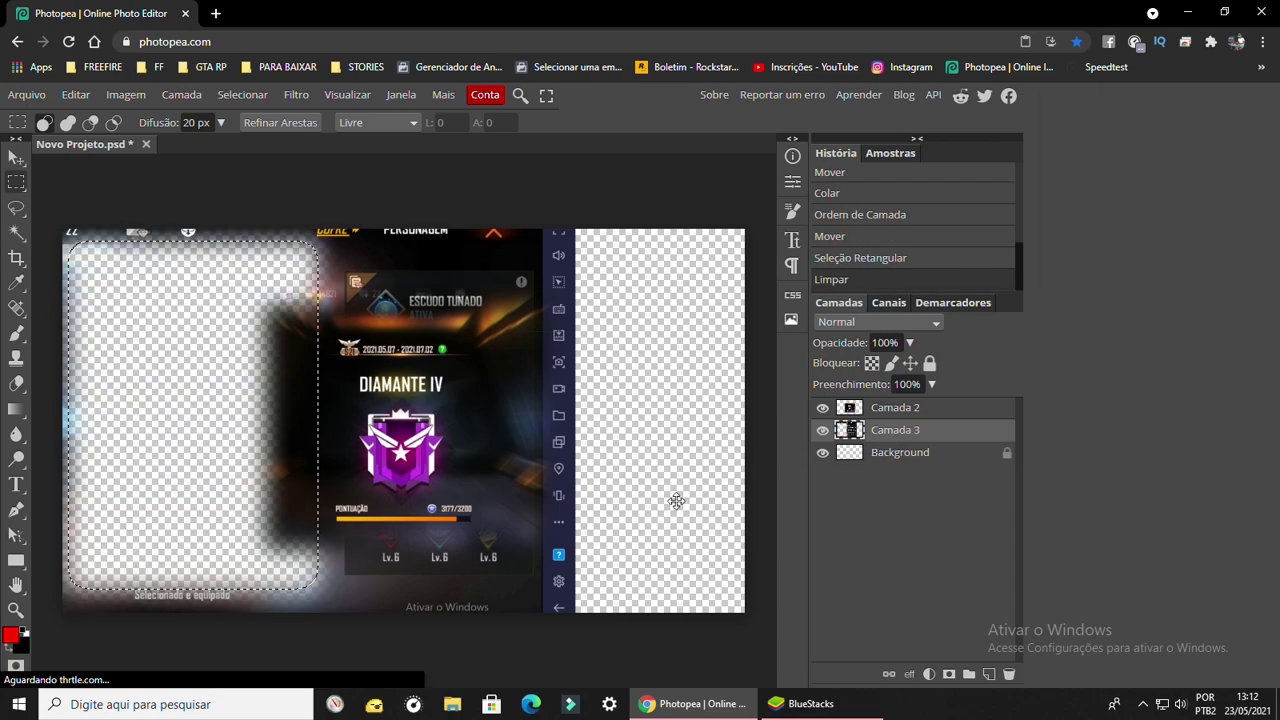
click(1009, 674)
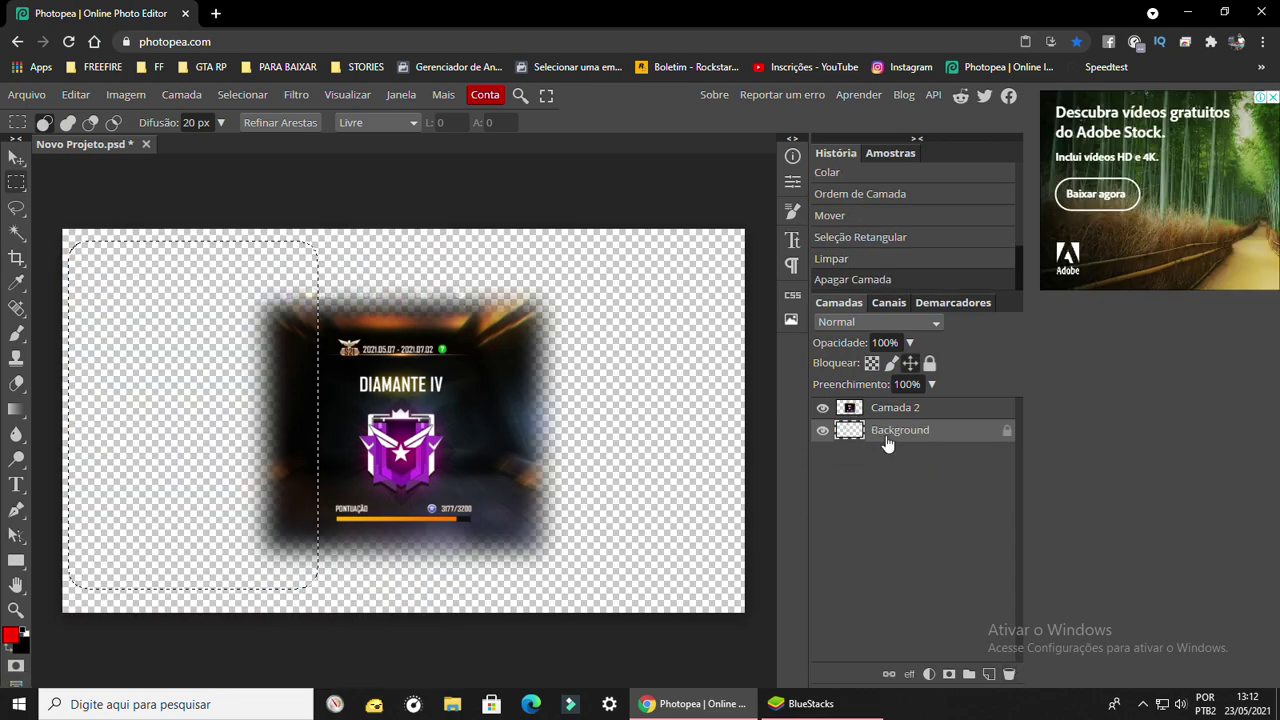
- Paste the soft-edged Chrono, unlock its Background layer and move it slightly down
key(ctrl+v)
click(16, 157)
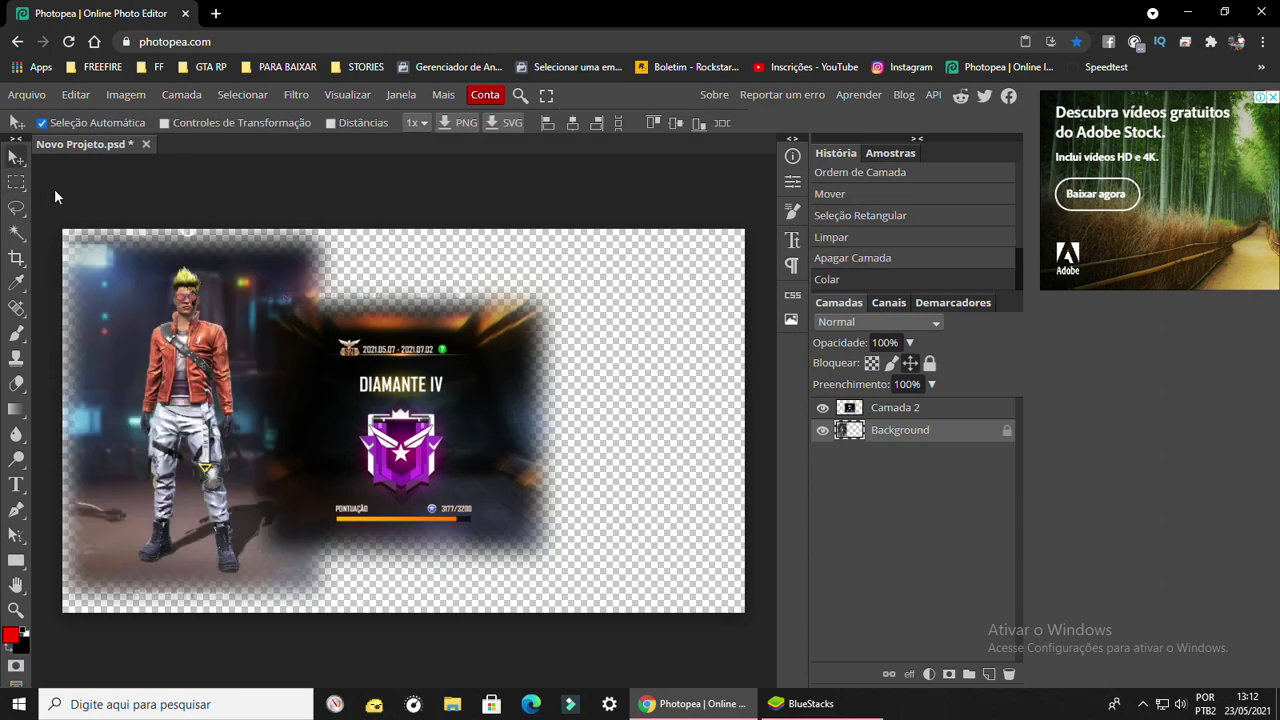
click(200, 450)
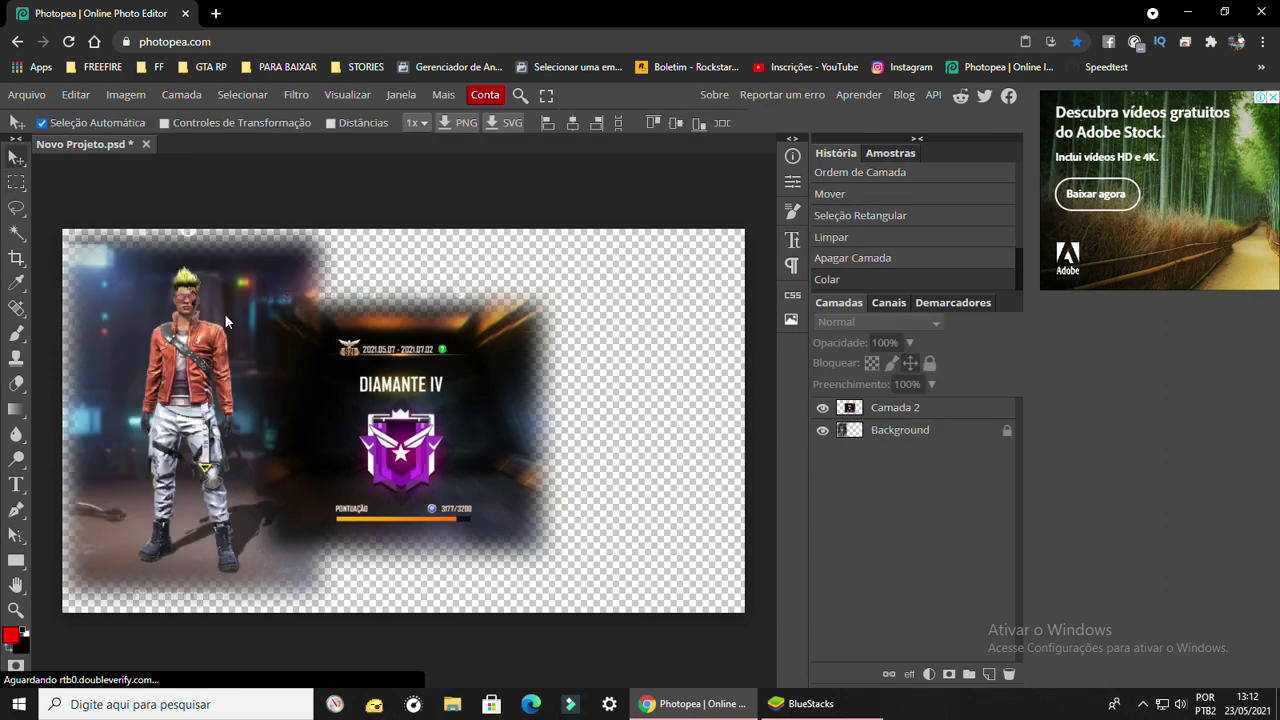
click(907, 440)
click(1007, 432)
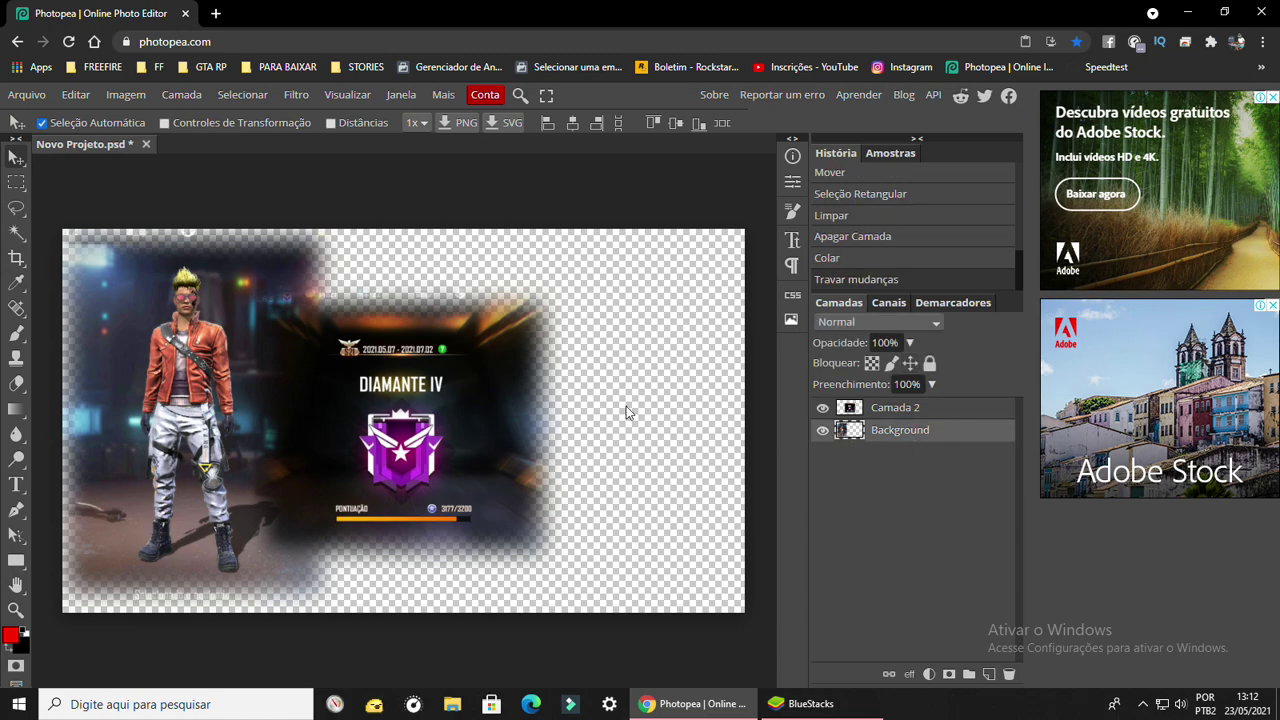
drag(212, 364, 170, 408)
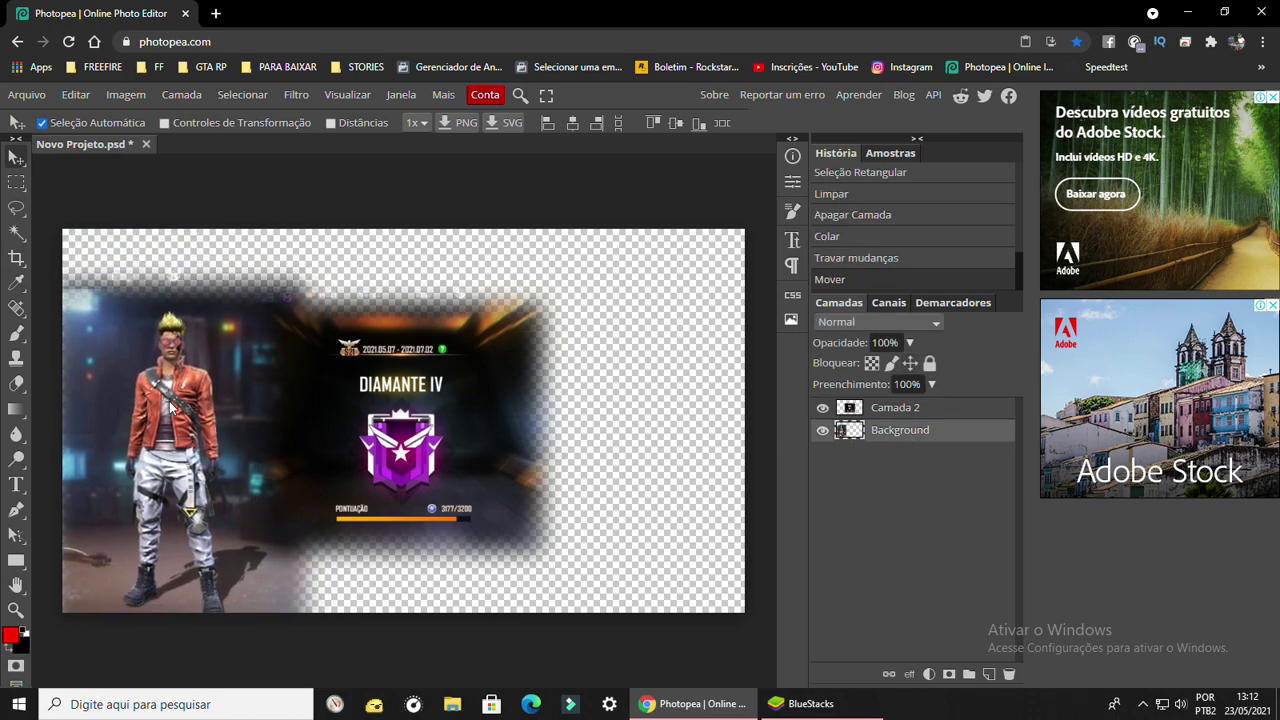
- Scale the Chrono character up to about 145% and shift it left and down
key(ctrl+t)
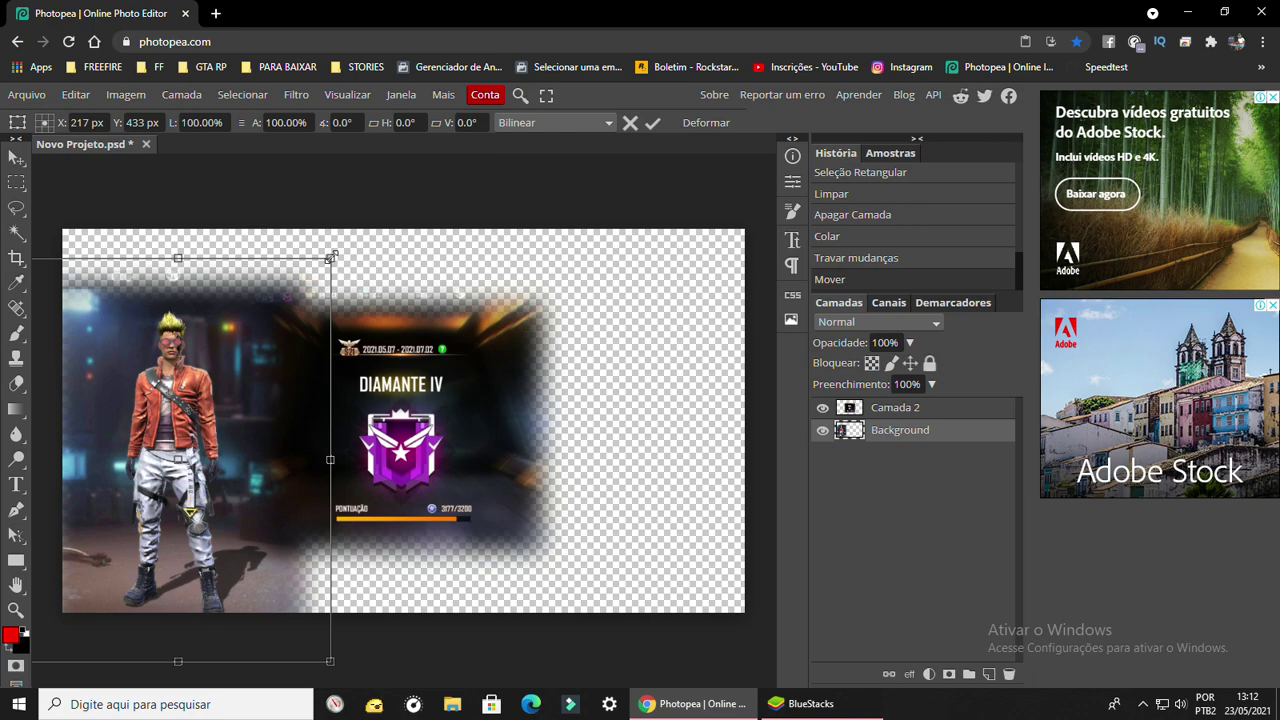
drag(330, 258, 362, 254)
drag(106, 484, 116, 396)
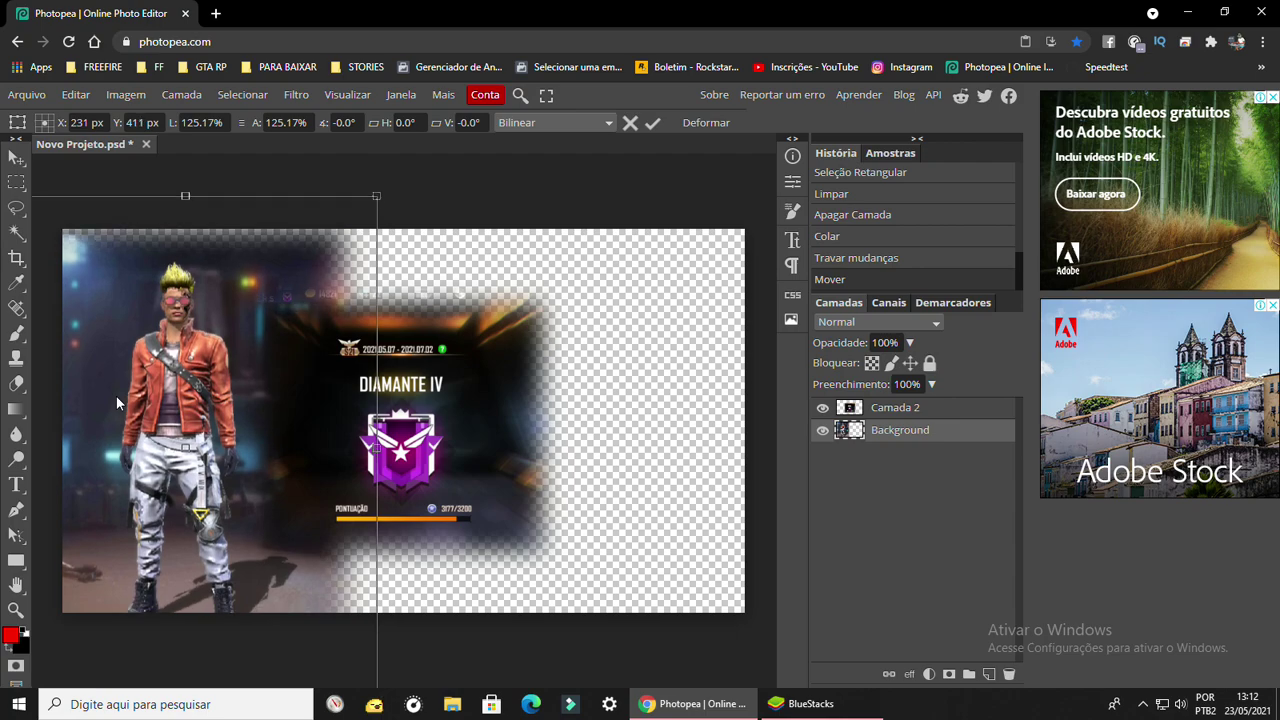
drag(116, 396, 81, 410)
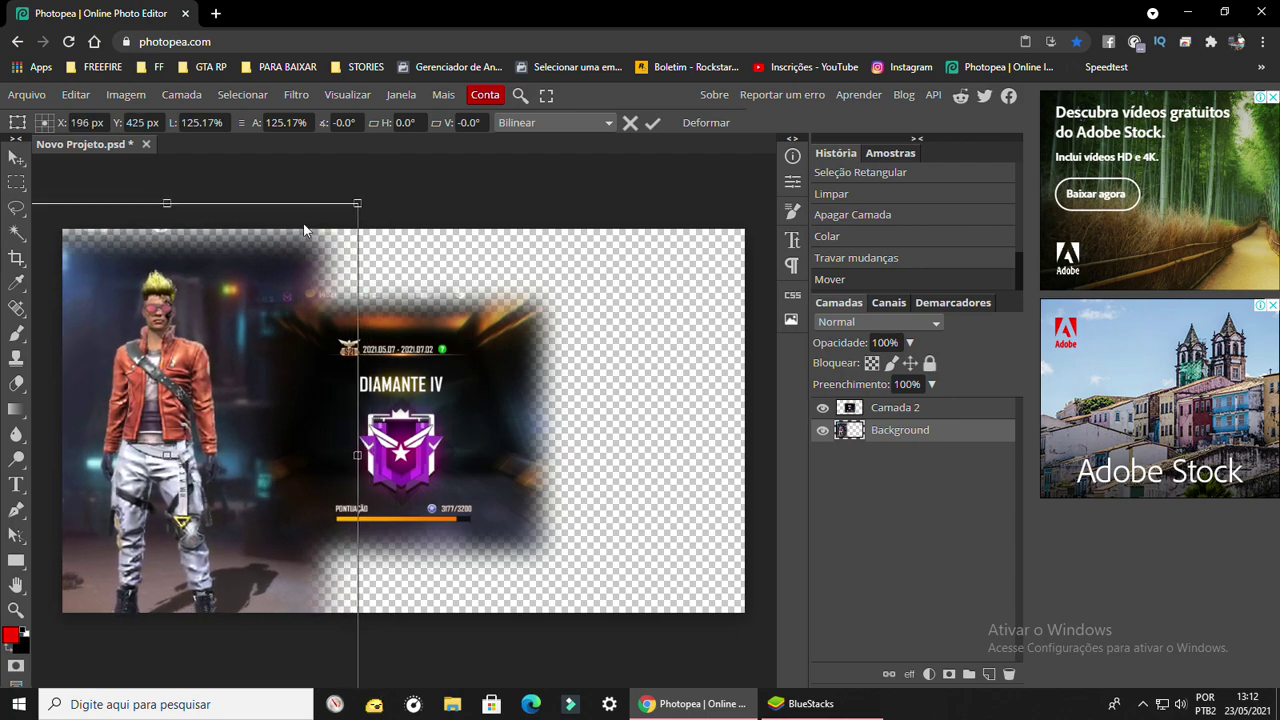
drag(352, 206, 420, 158)
mouse_move(160, 362)
mouse_down()
mouse_move(152, 449)
mouse_move(145, 428)
mouse_up()
key(Return)
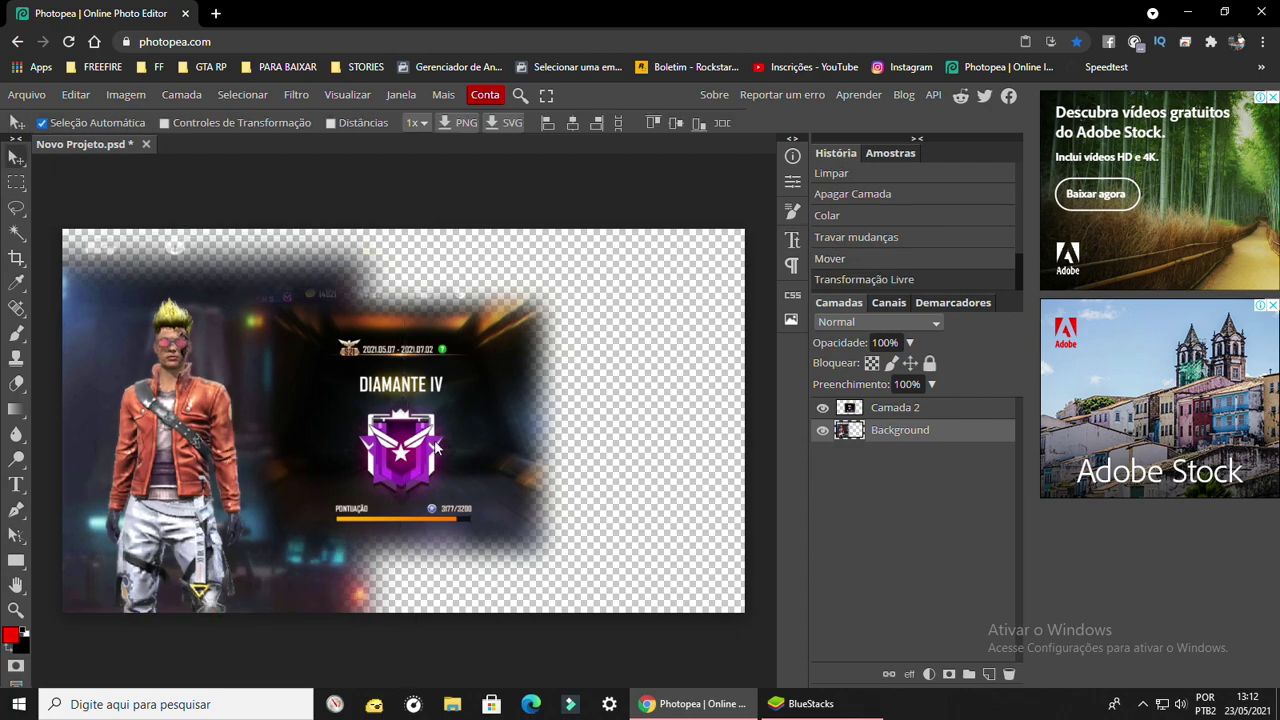
- Delete the DIAMANTE IV screenshot layer and nudge the character slightly right
mouse_move(450, 427)
mouse_down()
mouse_move(499, 457)
mouse_move(452, 438)
mouse_move(468, 459)
mouse_up()
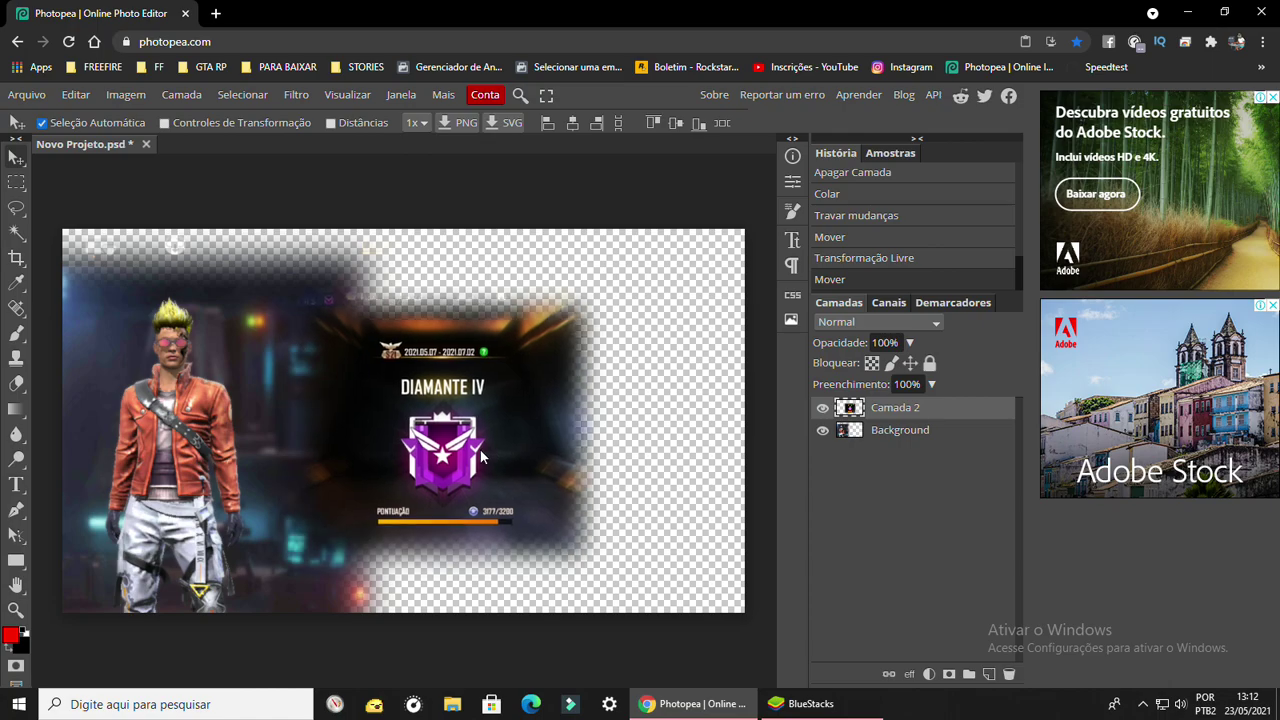
key(Delete)
drag(270, 415, 287, 409)
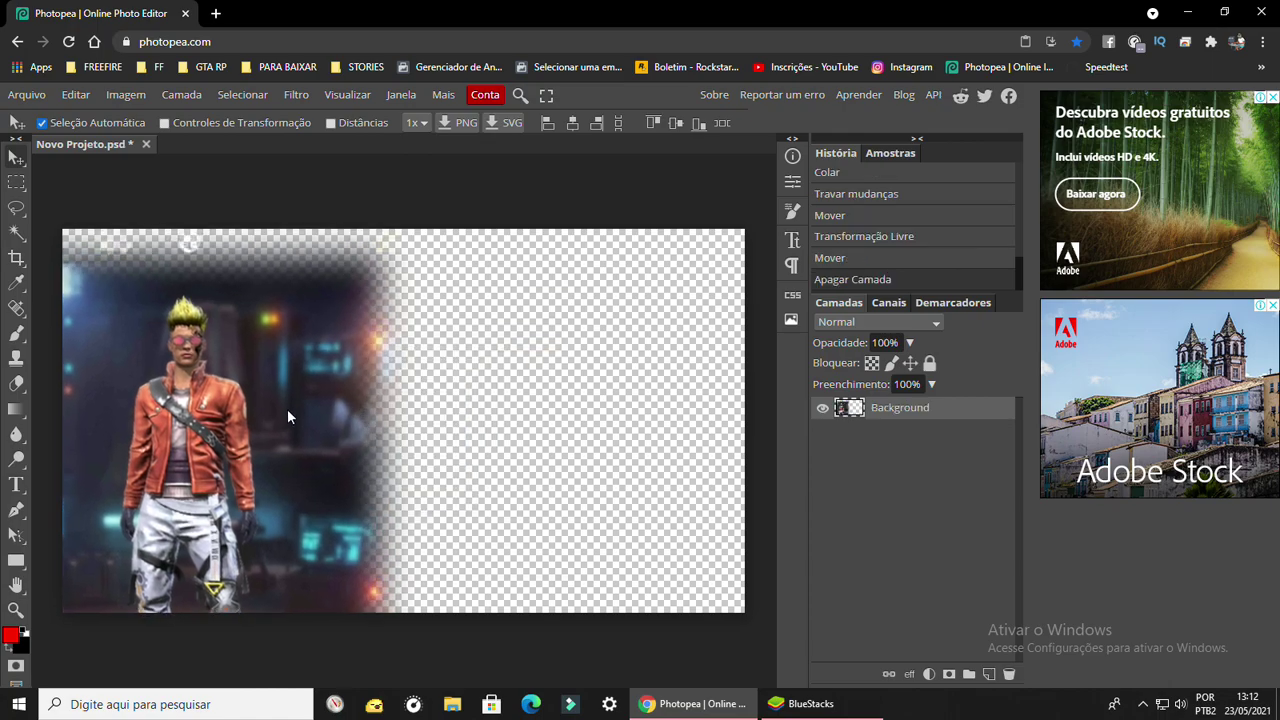
- Search Google Images for 'mestre free fire png' and copy the first Mestre logo result
click(212, 22)
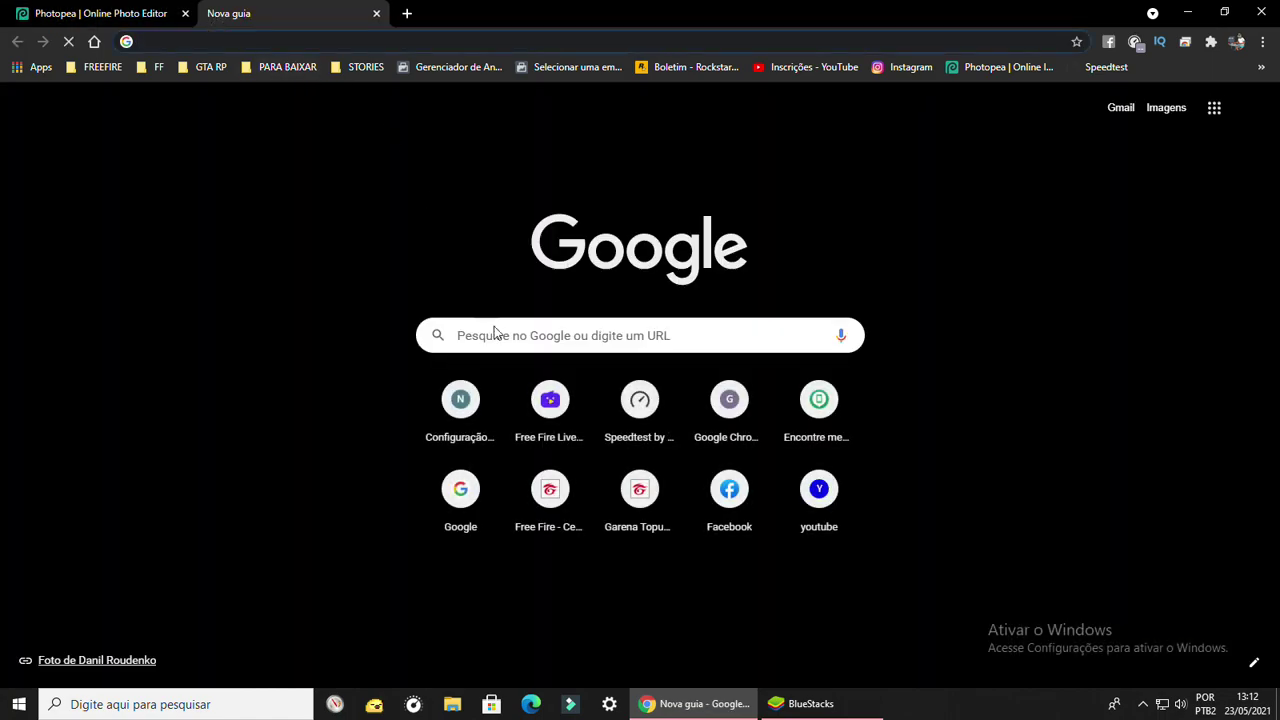
click(460, 334)
text(mest)
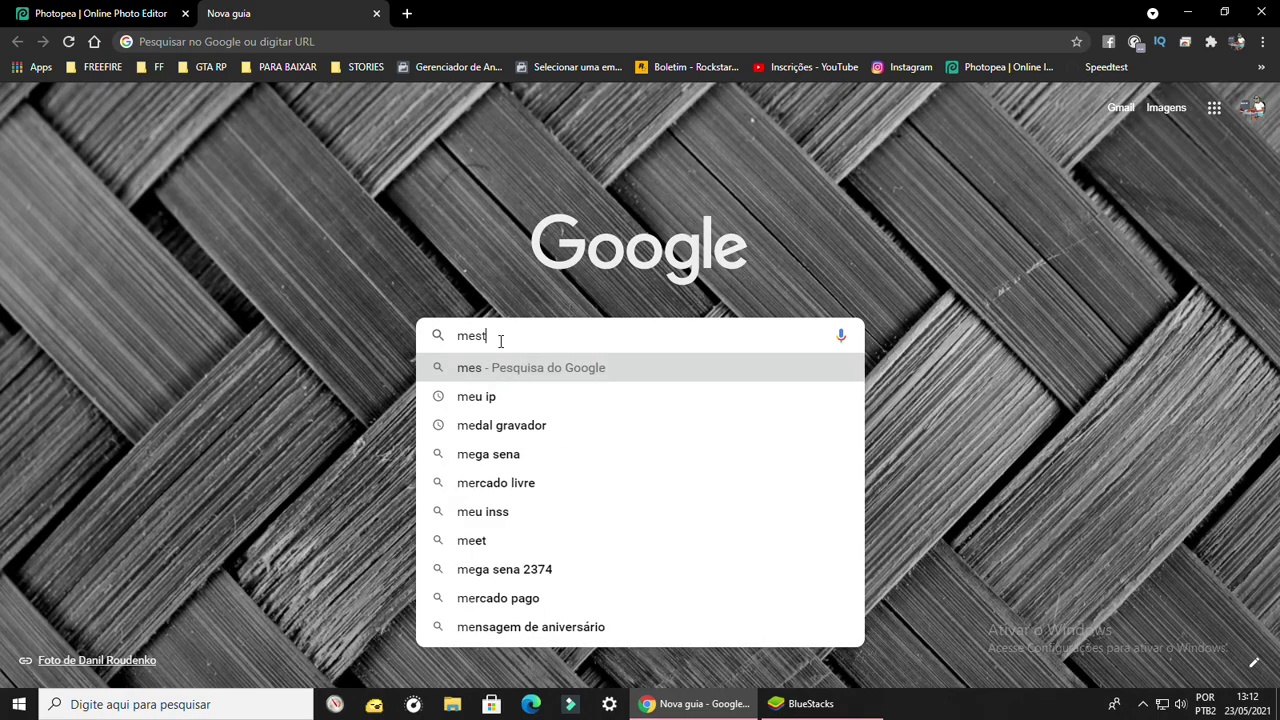
text(re free fire p)
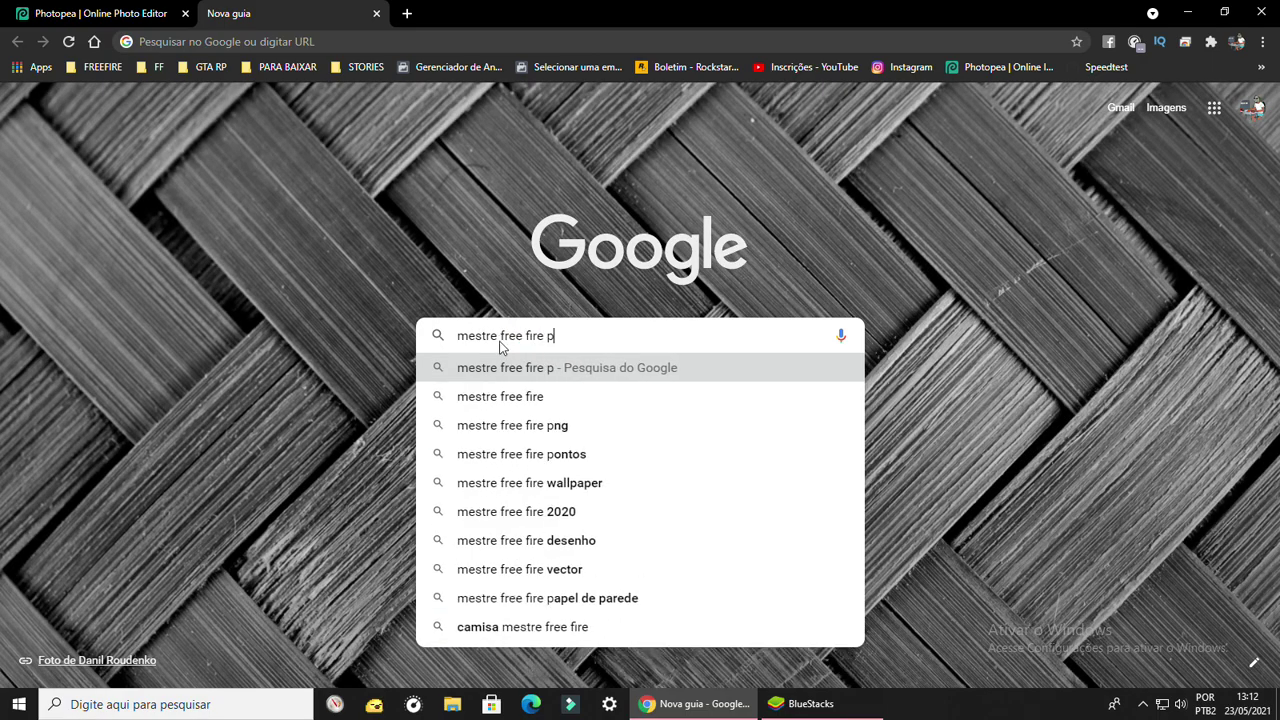
text(ng)
key(Return)
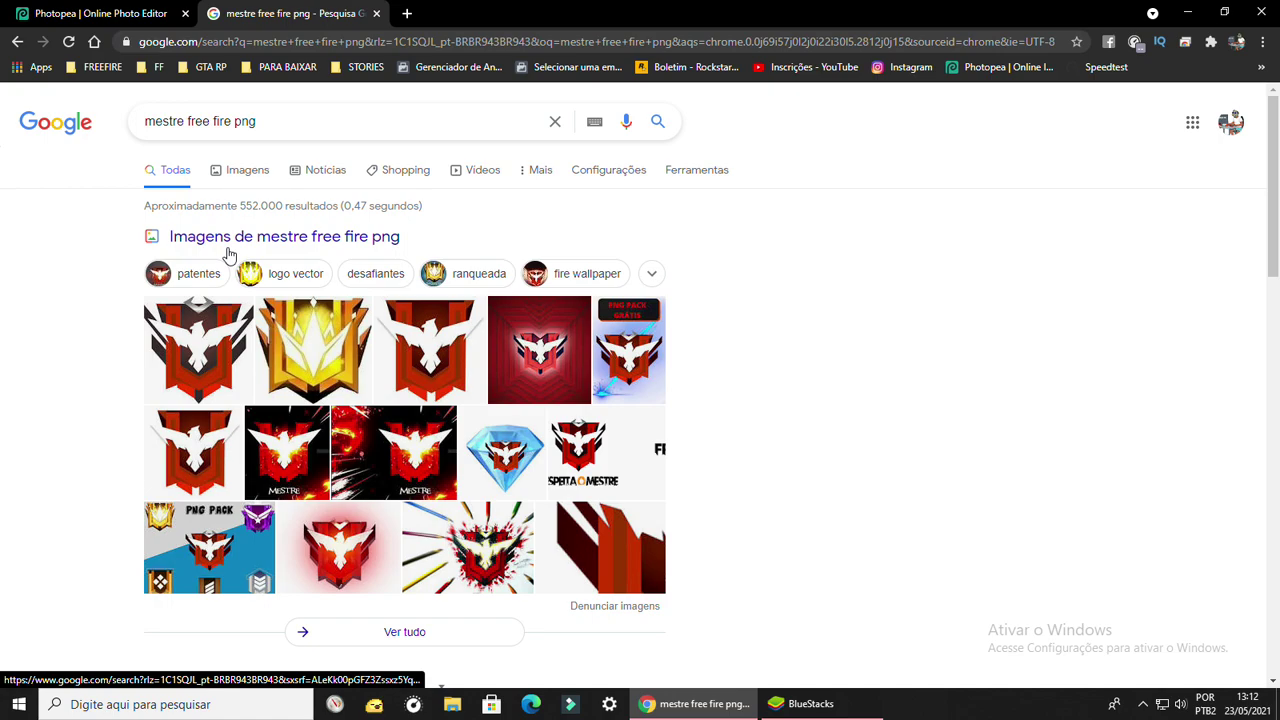
click(236, 184)
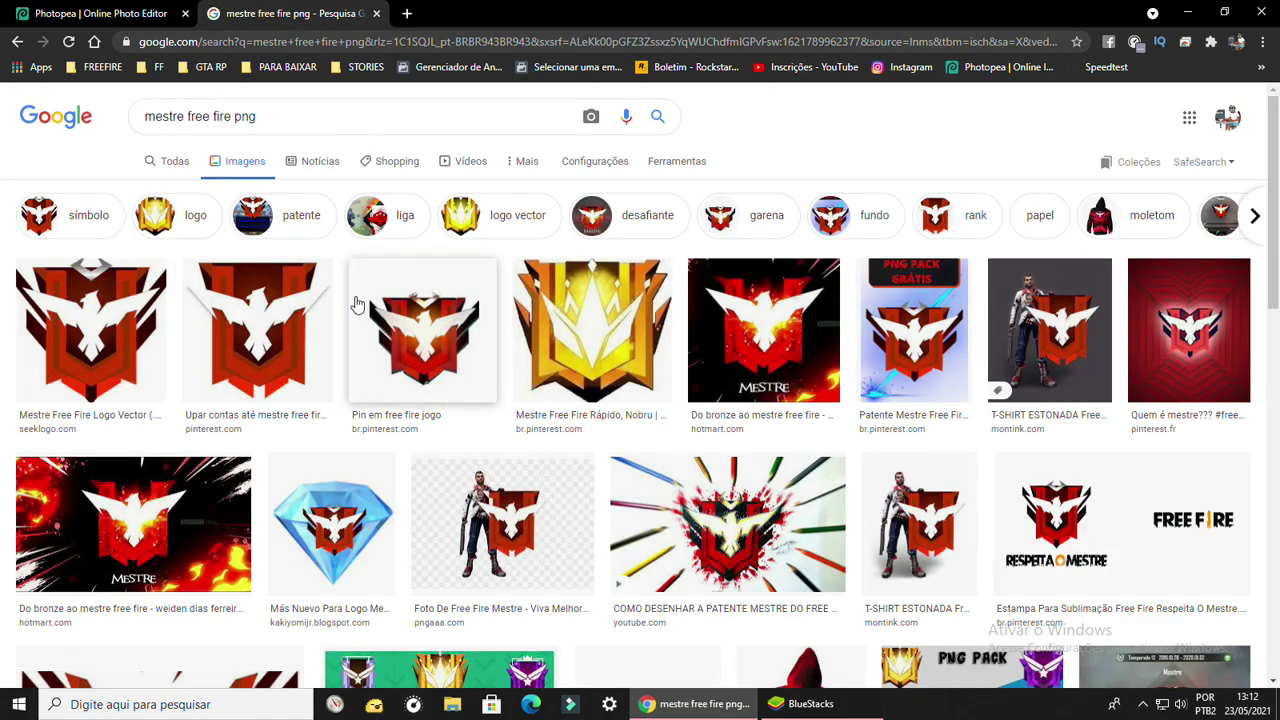
click(130, 310)
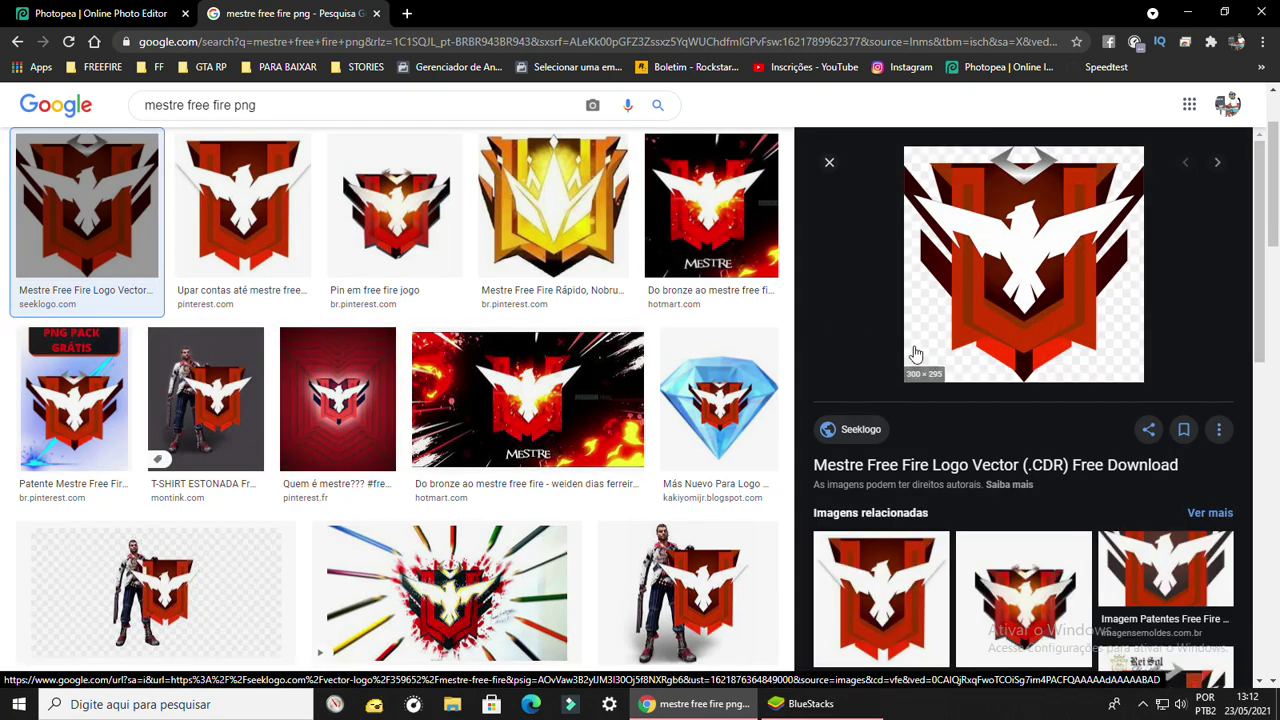
right_click(970, 305)
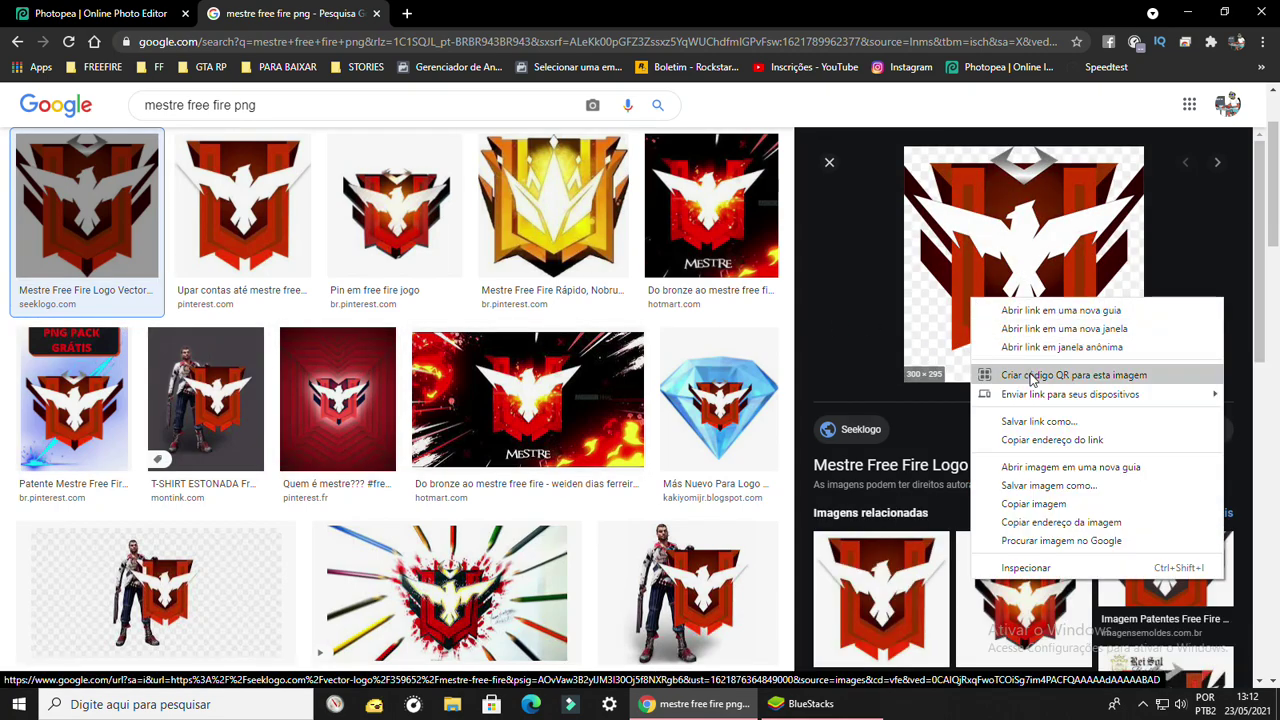
click(1050, 505)
- Paste the Mestre emblem on the canvas's right, scaled to about 138% and tilted 9°
click(107, 15)
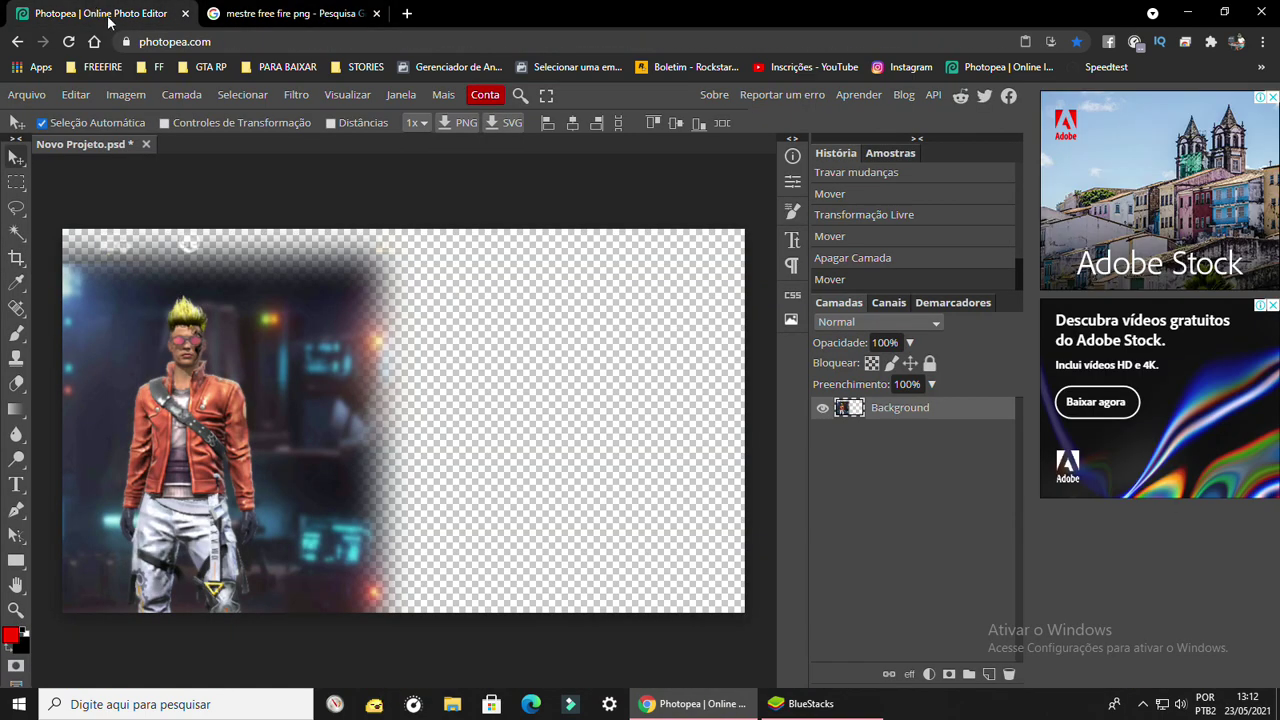
key(ctrl+v)
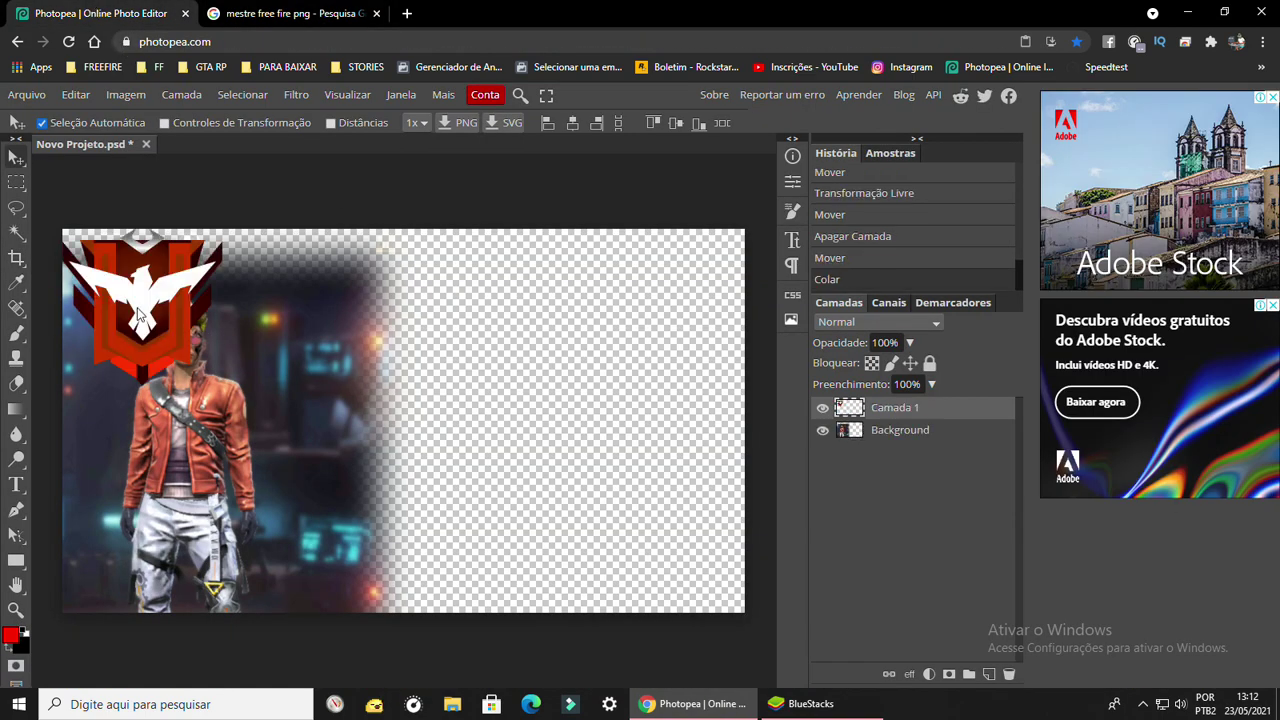
mouse_move(140, 325)
mouse_down()
mouse_move(375, 447)
mouse_move(628, 345)
mouse_up()
key(ctrl+t)
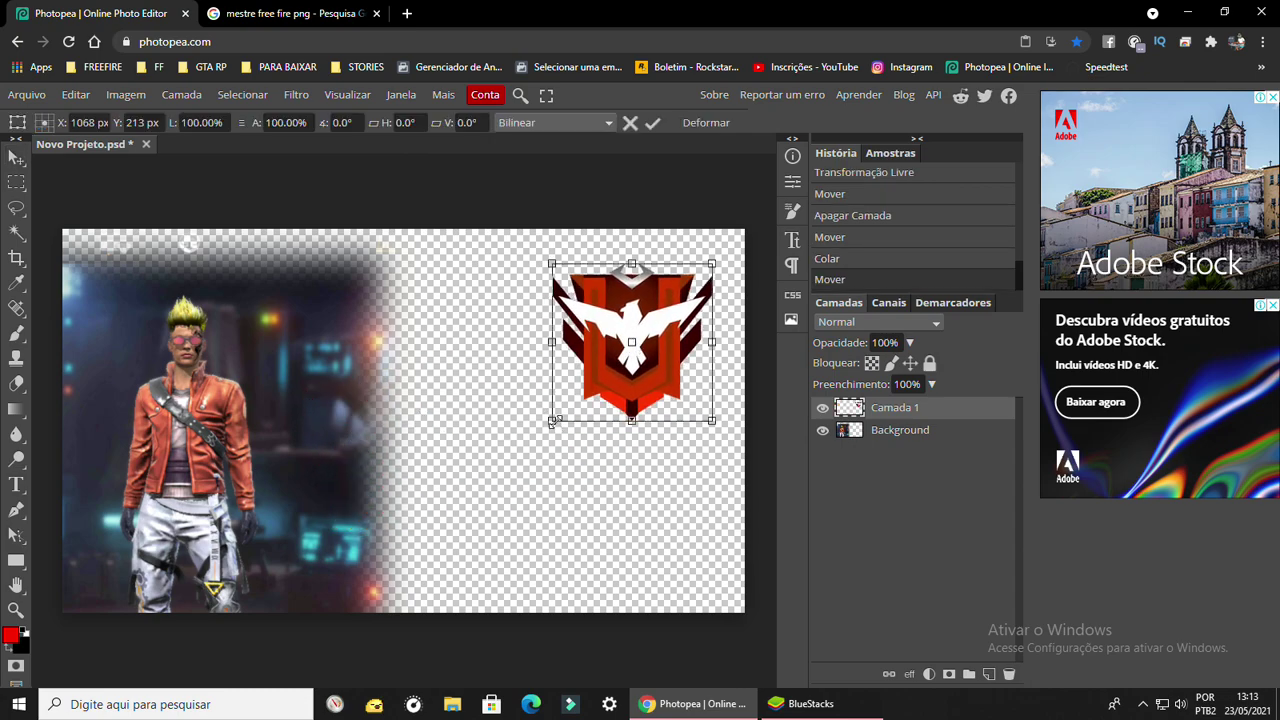
drag(551, 421, 491, 480)
drag(718, 229, 742, 246)
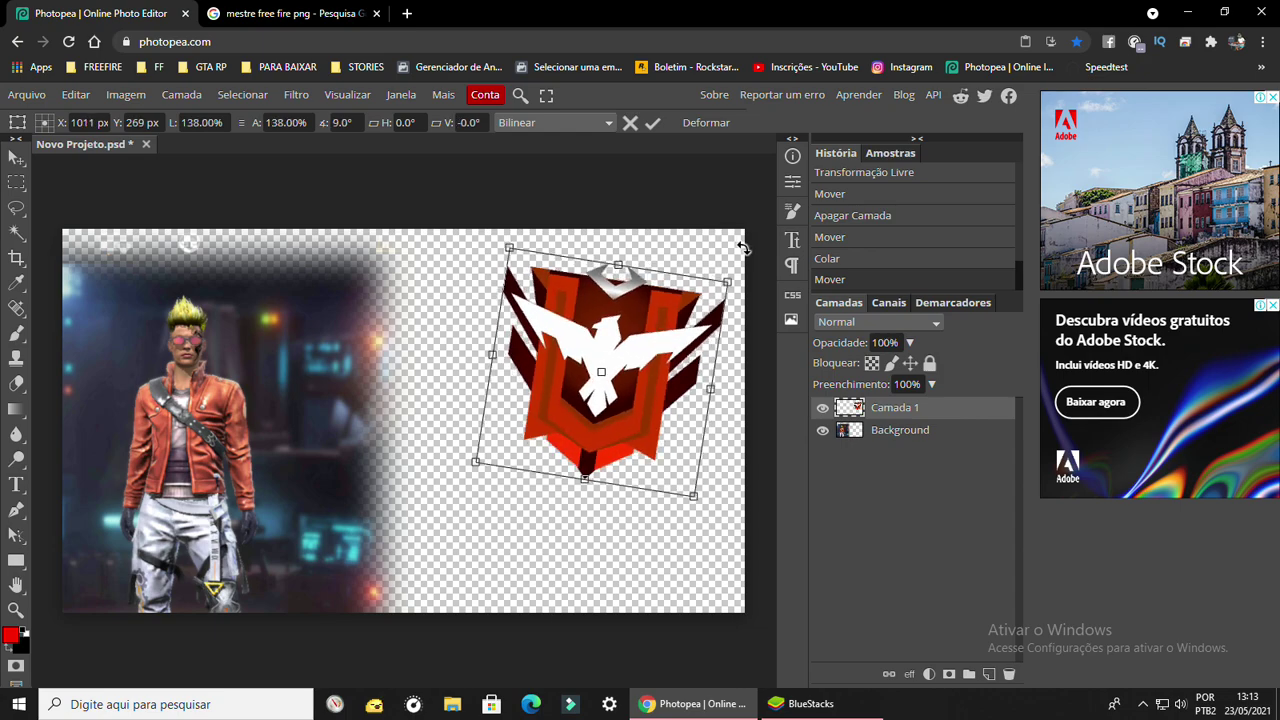
drag(628, 340, 640, 362)
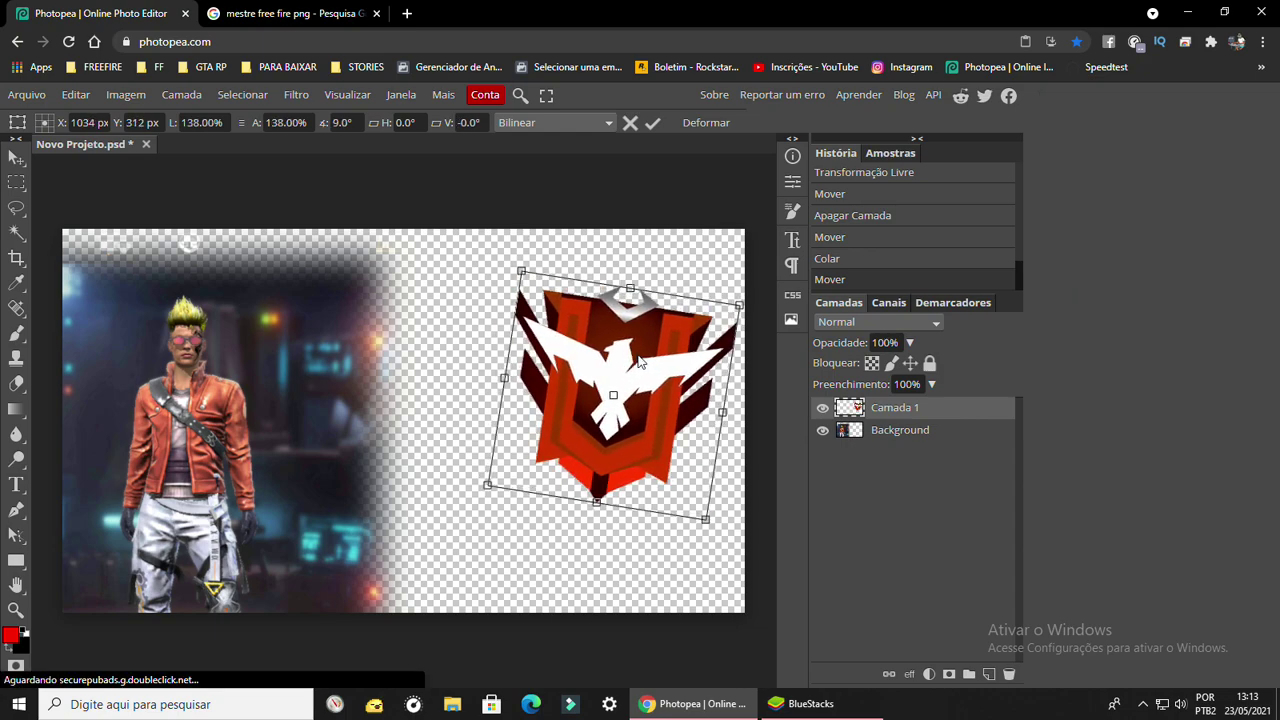
key(Return)
- Return to Google Images and search for 'ouro free fire' PNG images
click(302, 22)
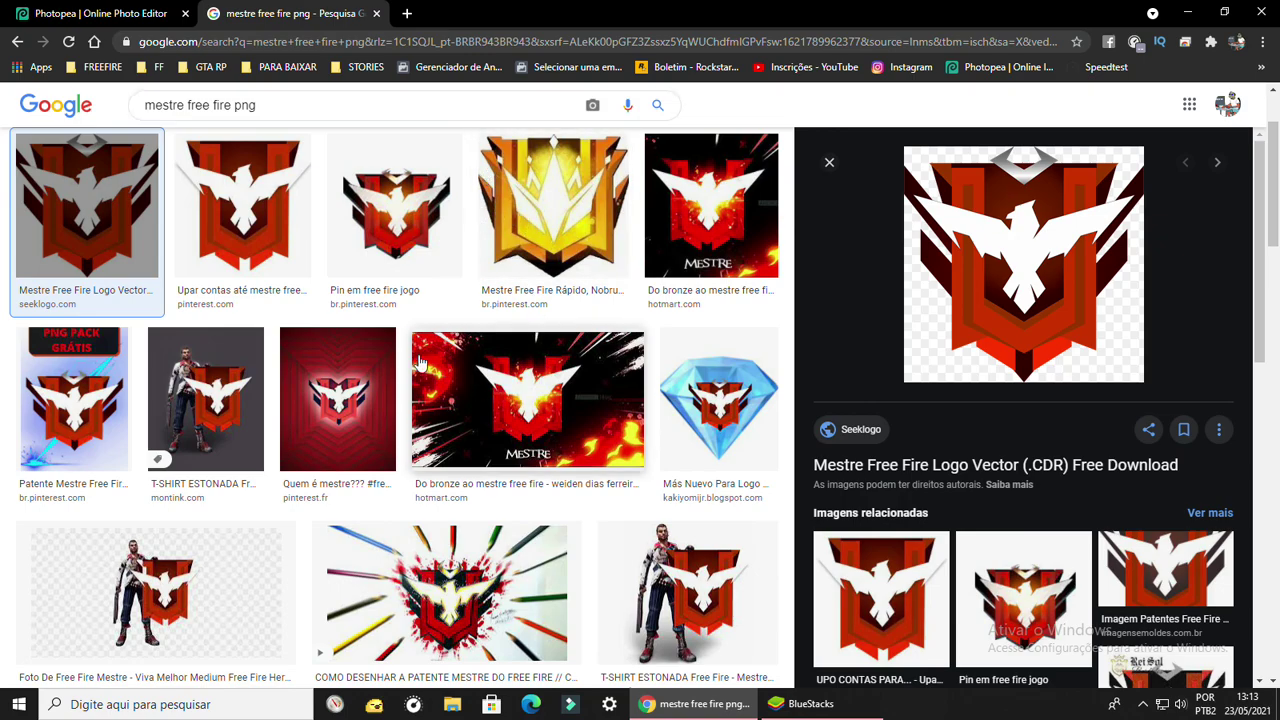
scroll(420, 363, up, 2)
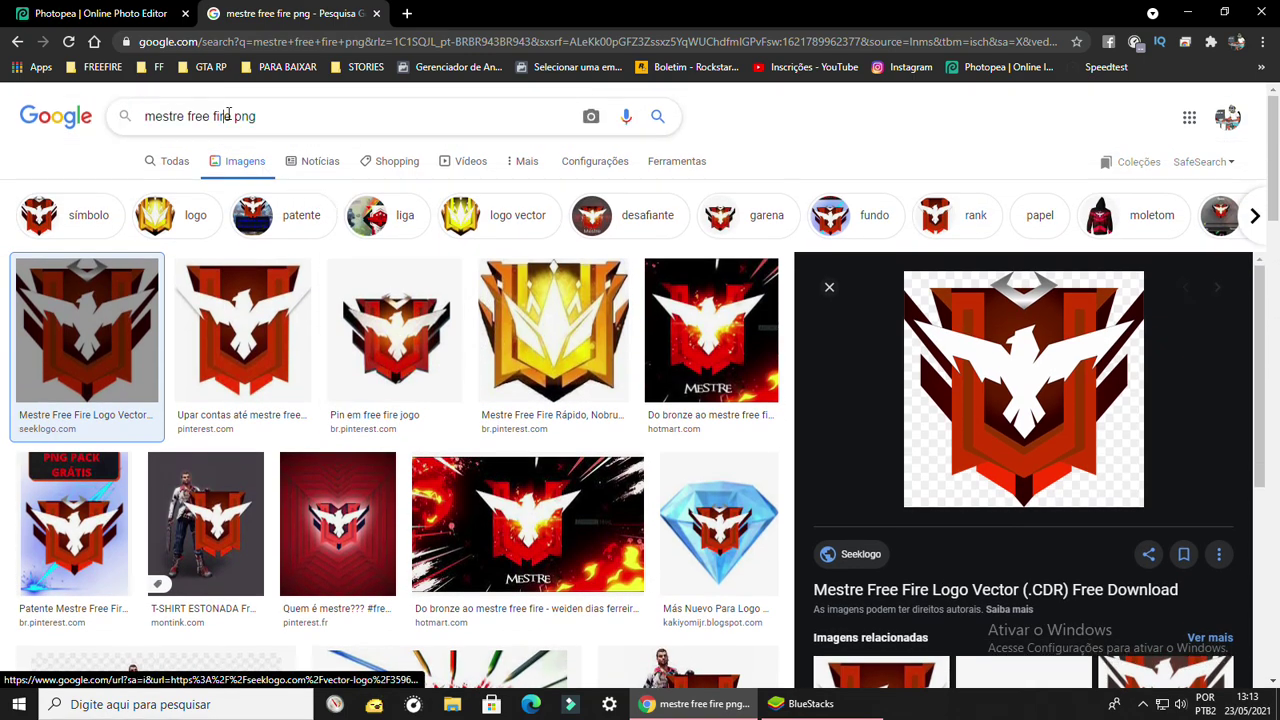
drag(233, 116, 44, 118)
text(ou)
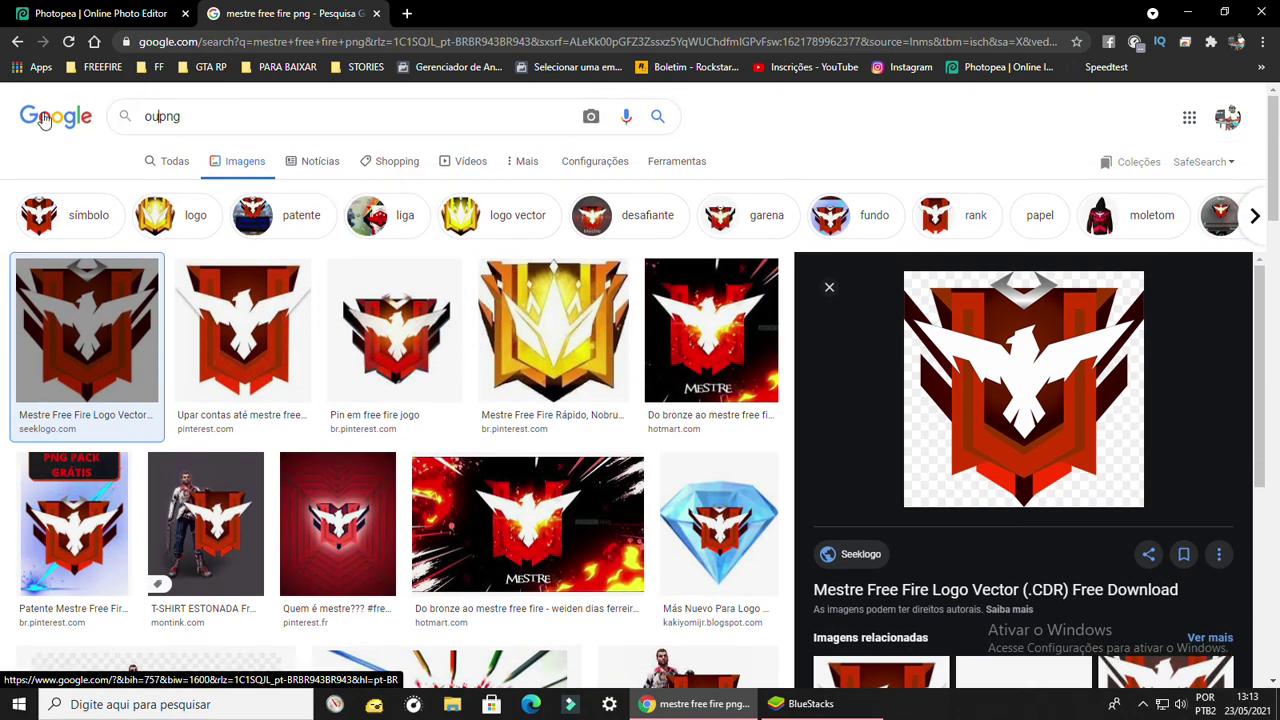
text(ro free)
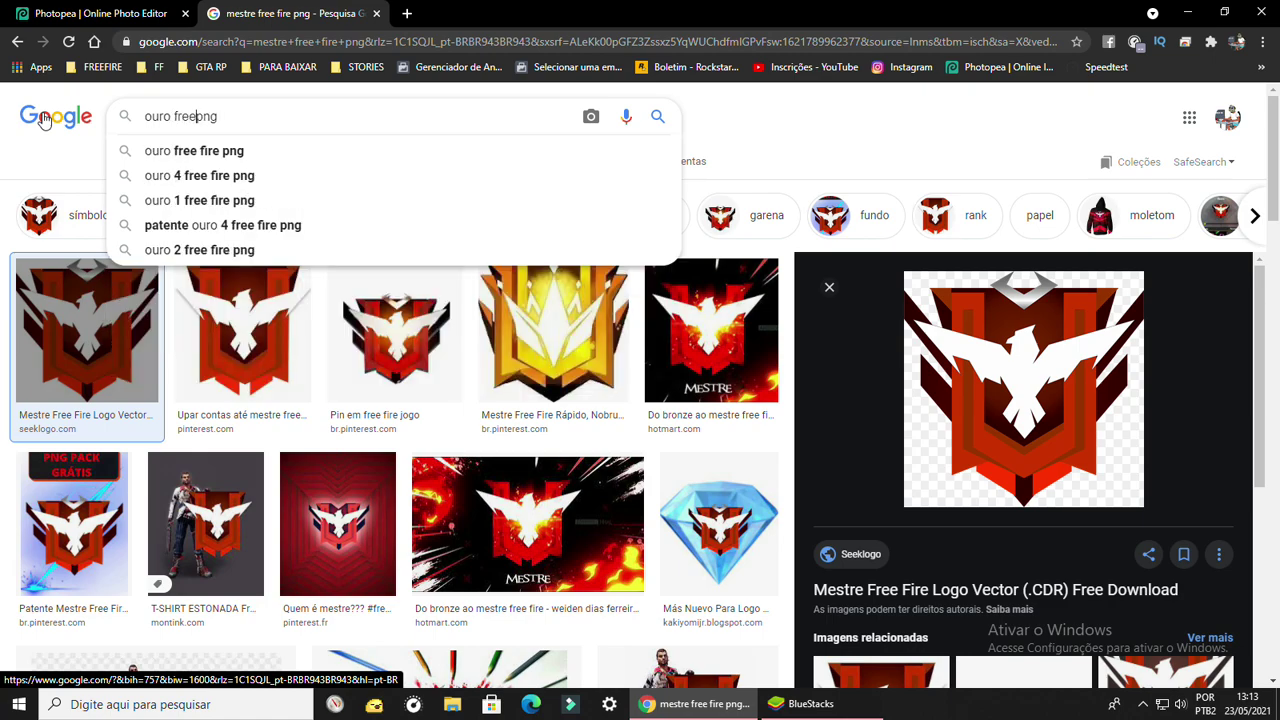
text( fire)
key(Return)
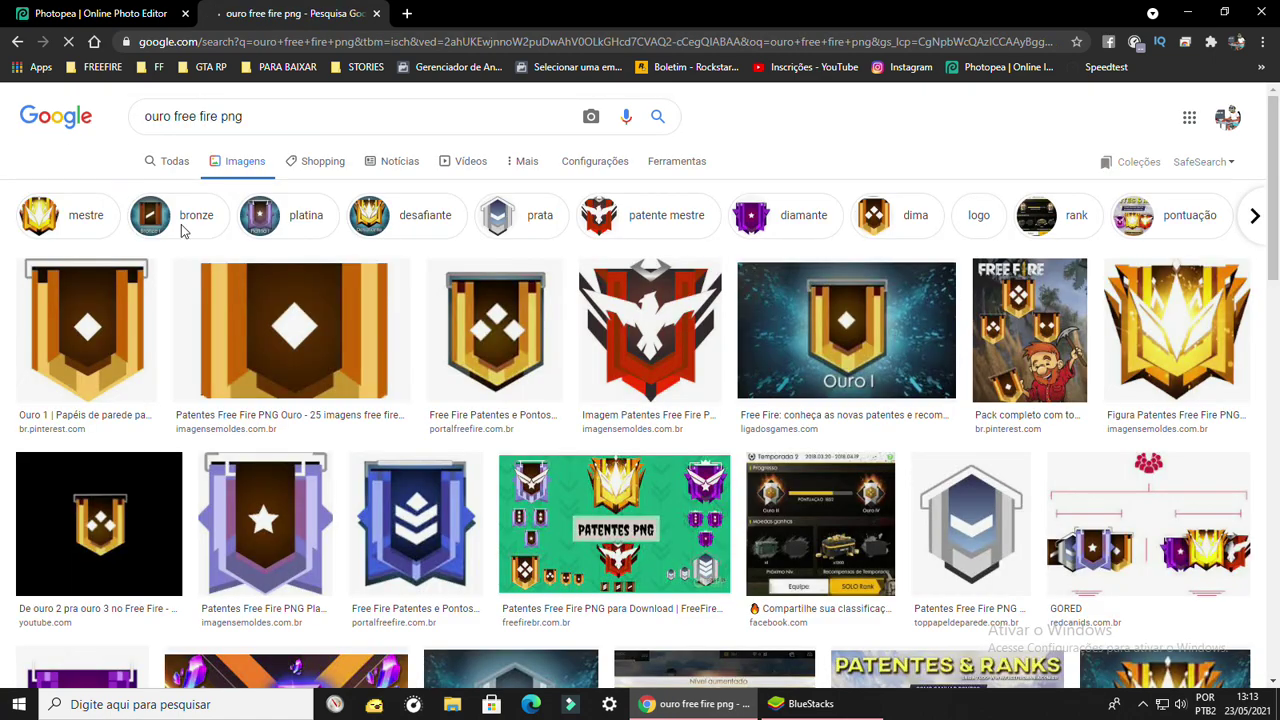
- Preview several gold Ouro rank badge results, including Ouro 1 and Patentes Ouro
click(88, 330)
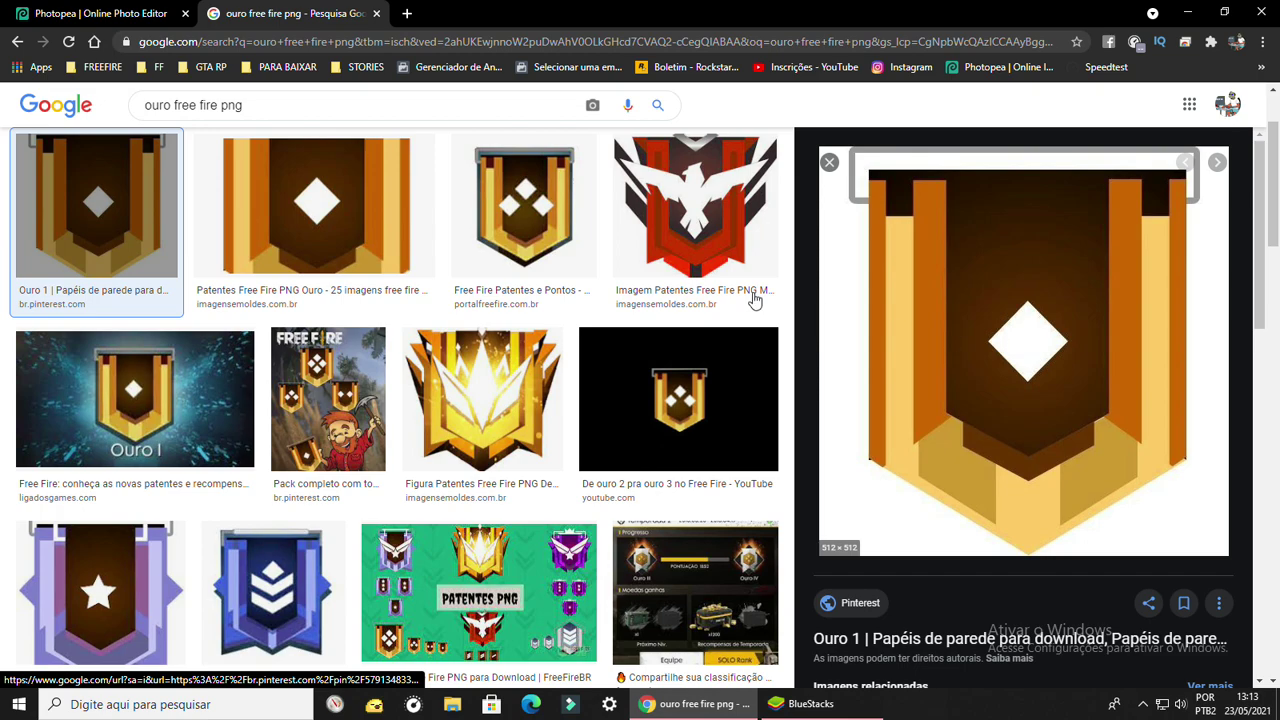
click(524, 215)
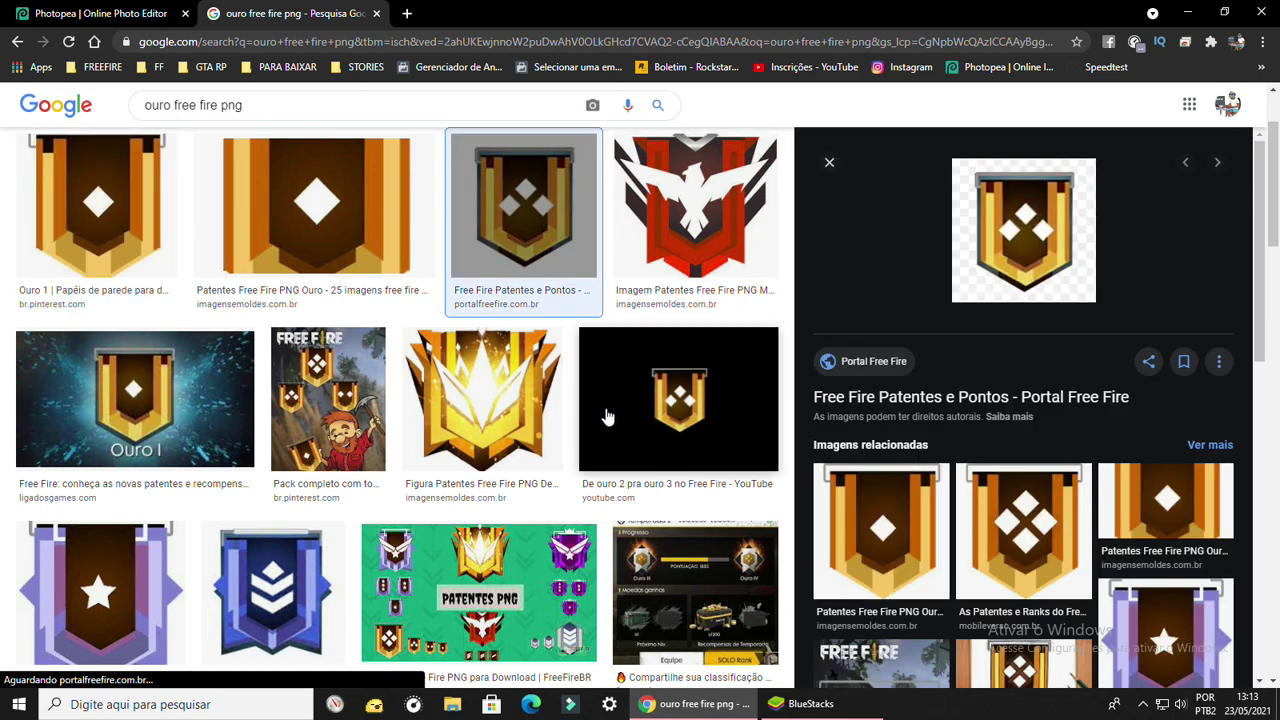
click(96, 210)
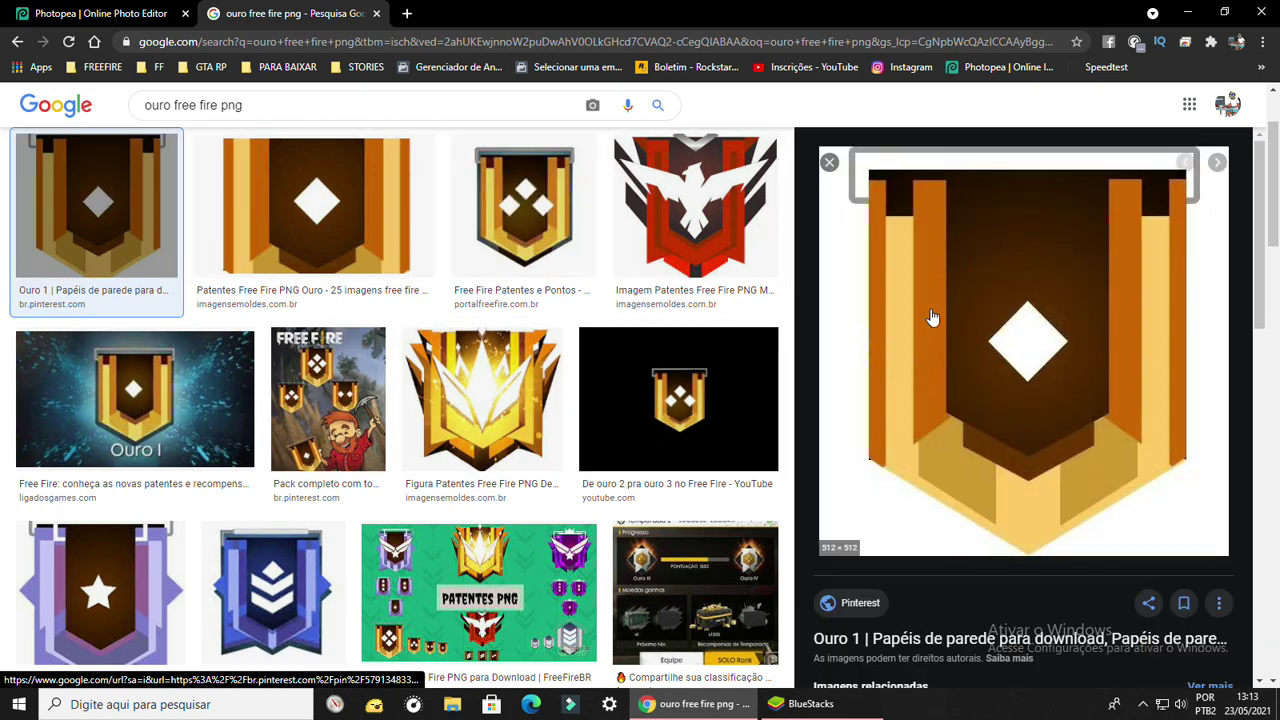
click(420, 240)
scroll(383, 375, down, 1)
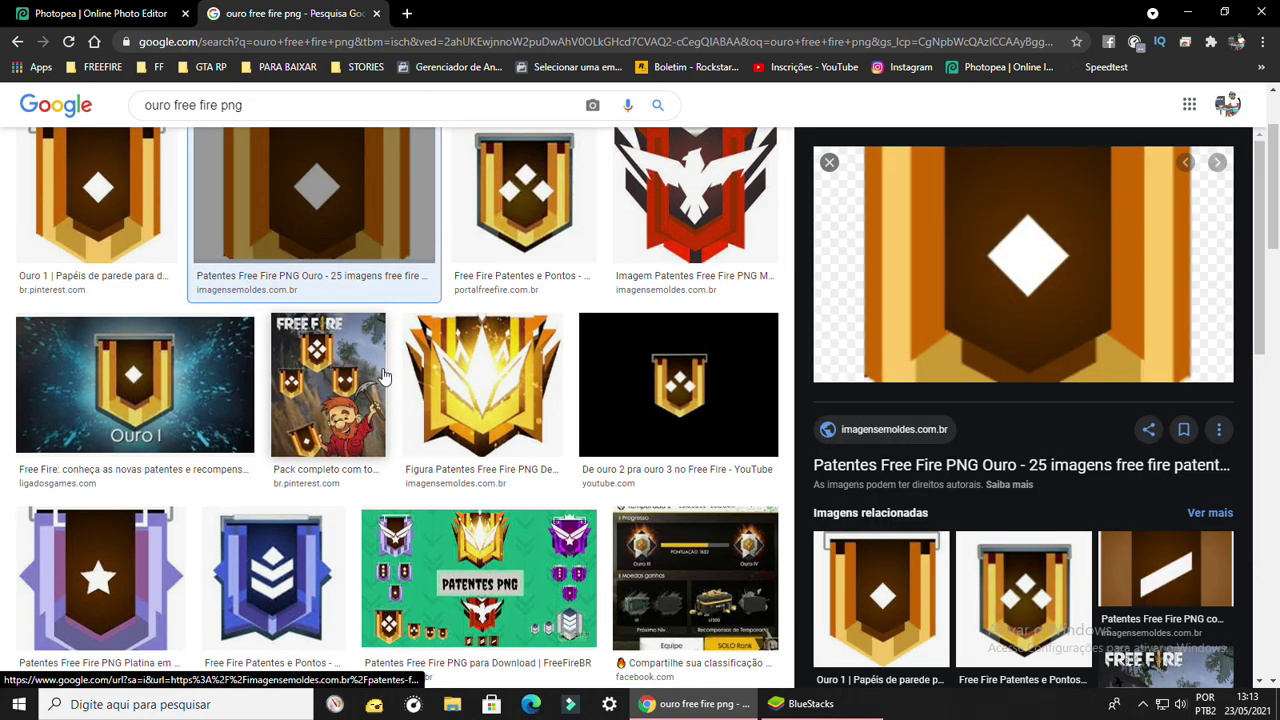
scroll(383, 375, down, 2)
scroll(386, 400, down, 3)
scroll(386, 400, down, 3)
scroll(390, 420, down, 3)
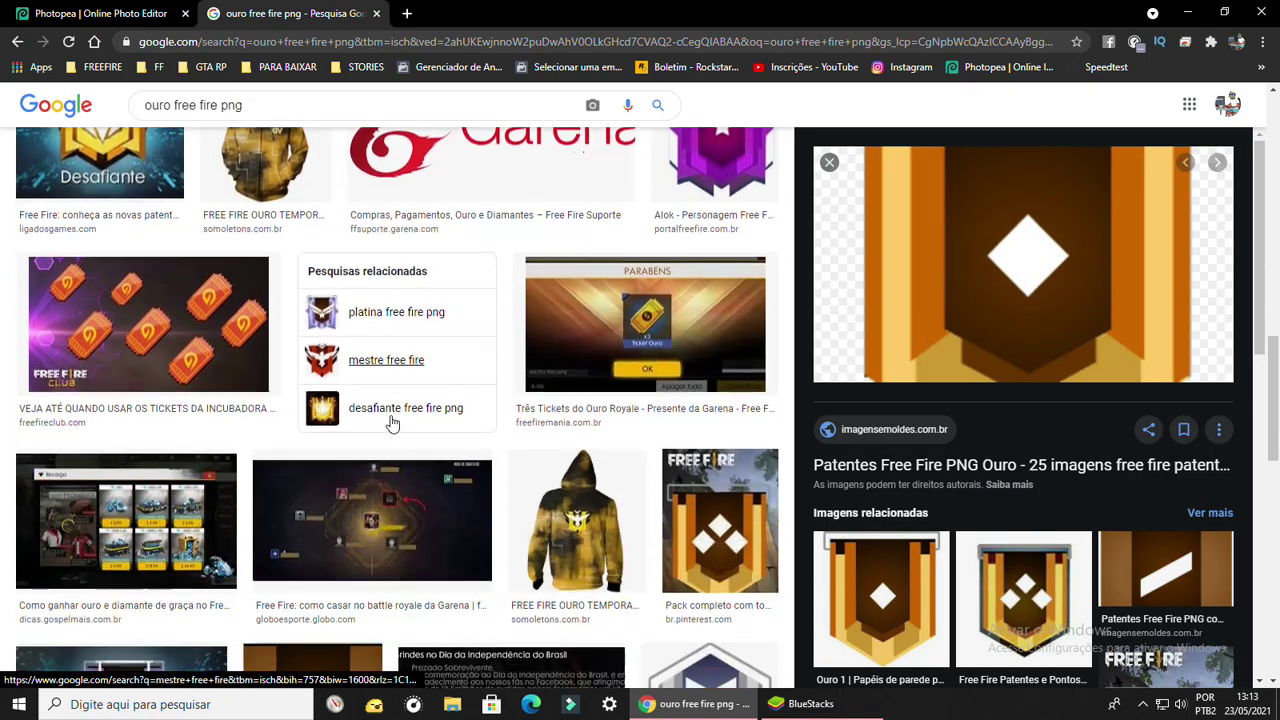
scroll(393, 424, down, 2)
scroll(397, 433, down, 4)
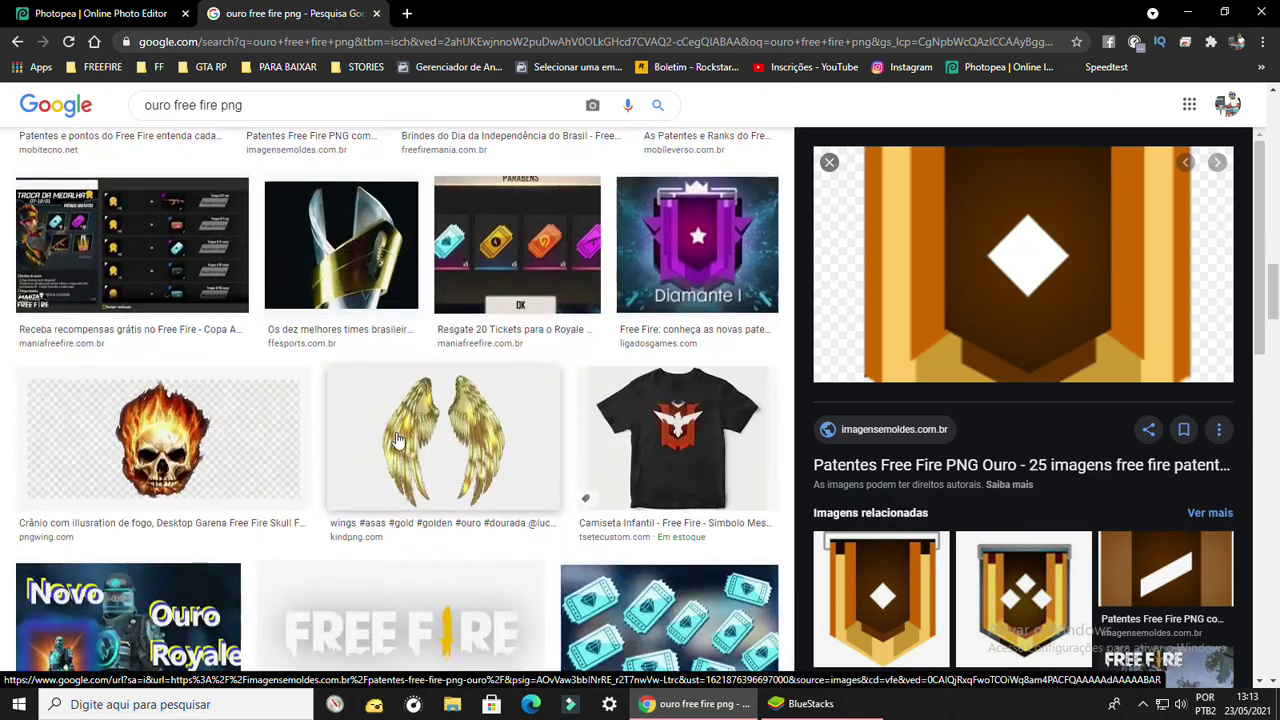
scroll(420, 400, up, 6)
scroll(440, 380, up, 5)
scroll(463, 347, up, 5)
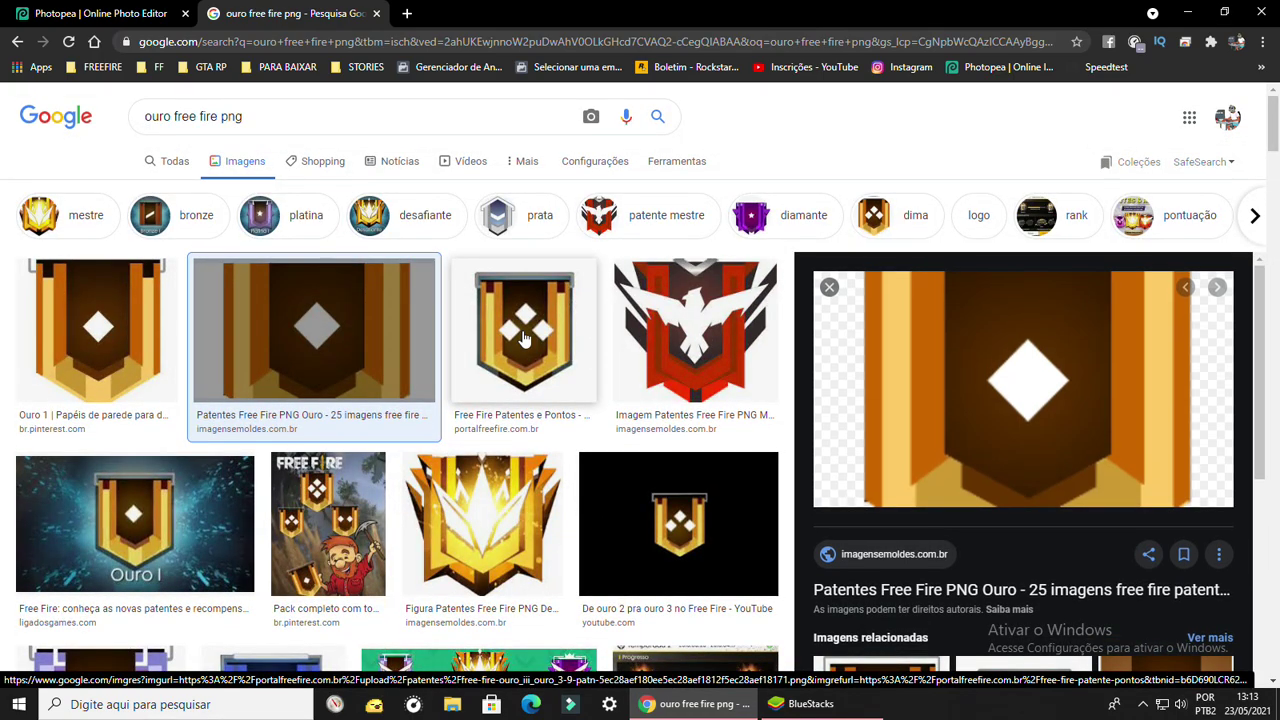
- Reopen the Ouro 1 badge preview and delete 'ouro' from the search query
click(139, 323)
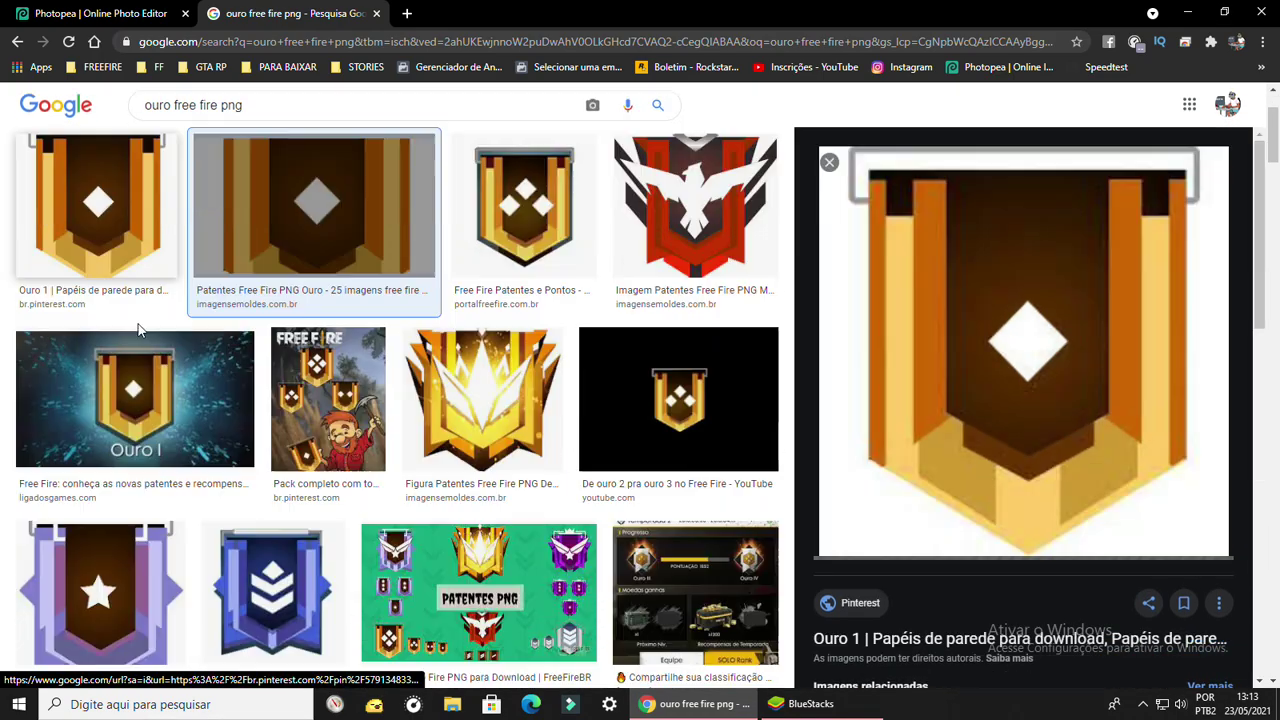
scroll(300, 270, up, 2)
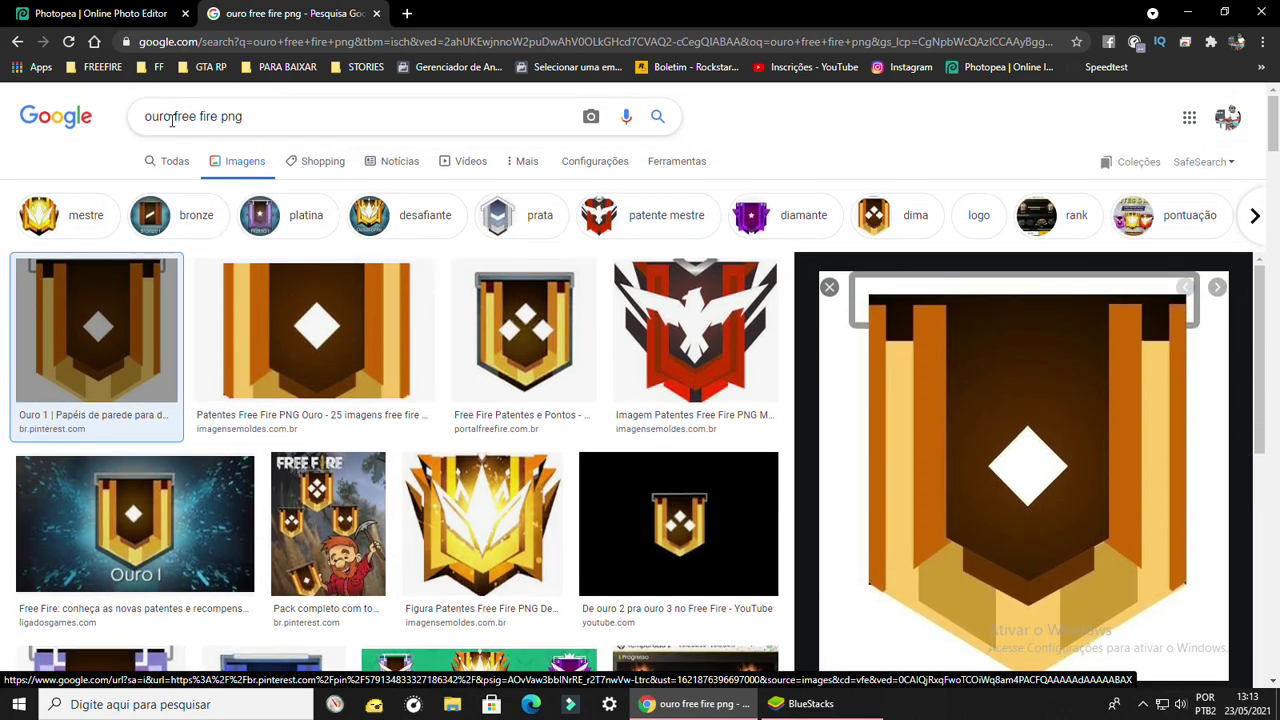
drag(155, 120, 140, 118)
key(BackSpace)
- Search 'diamante free fire png' and copy the purple winged Diamante badge image
text(diamante)
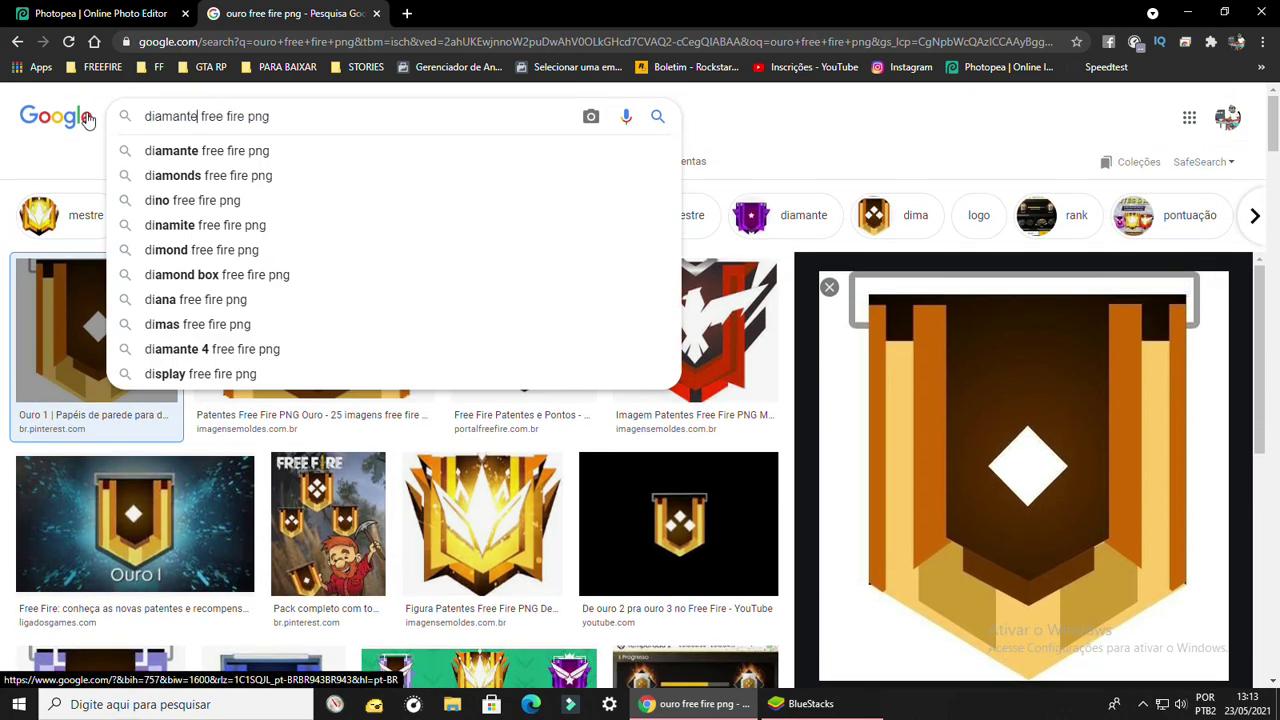
key(Return)
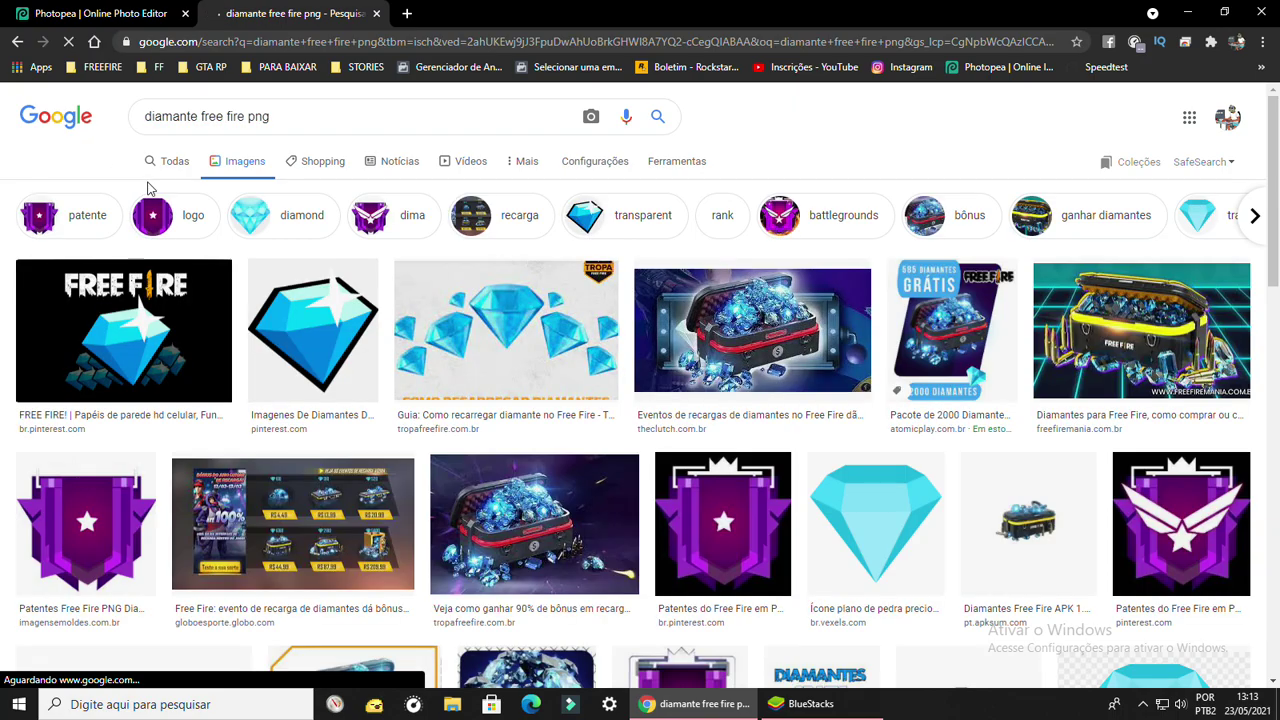
click(112, 530)
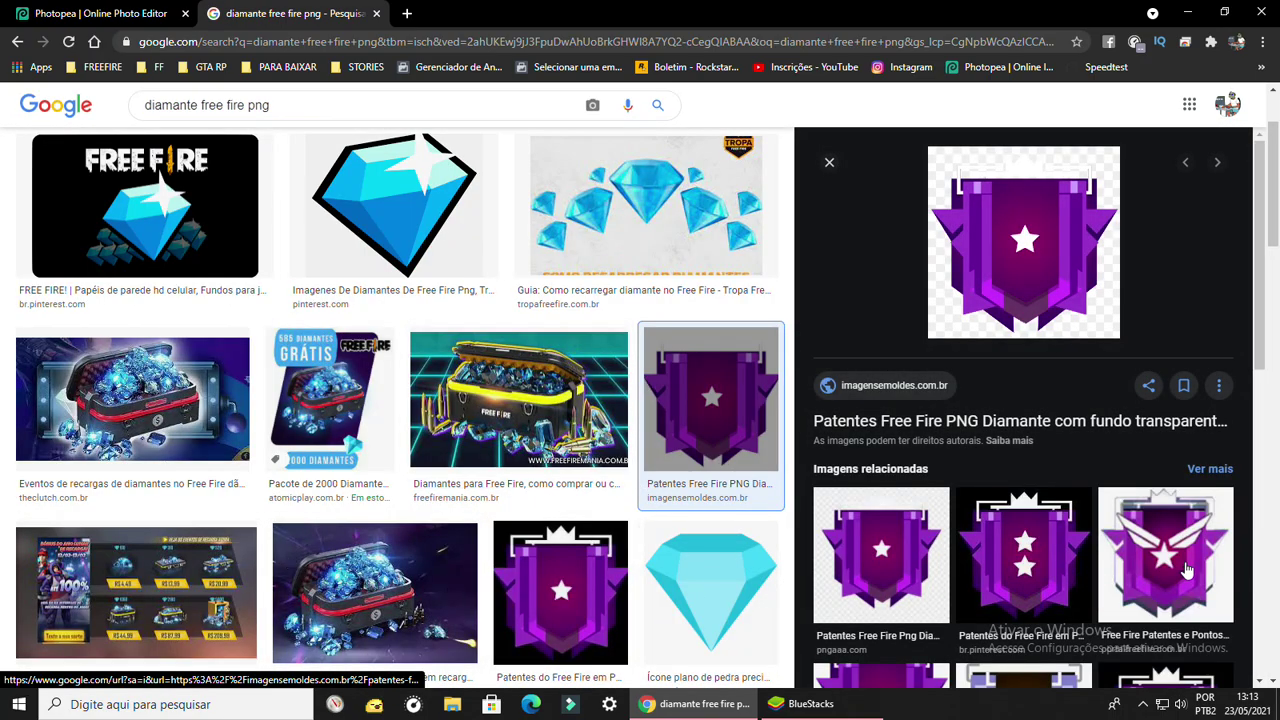
scroll(434, 520, down, 2)
scroll(430, 520, down, 2)
click(280, 403)
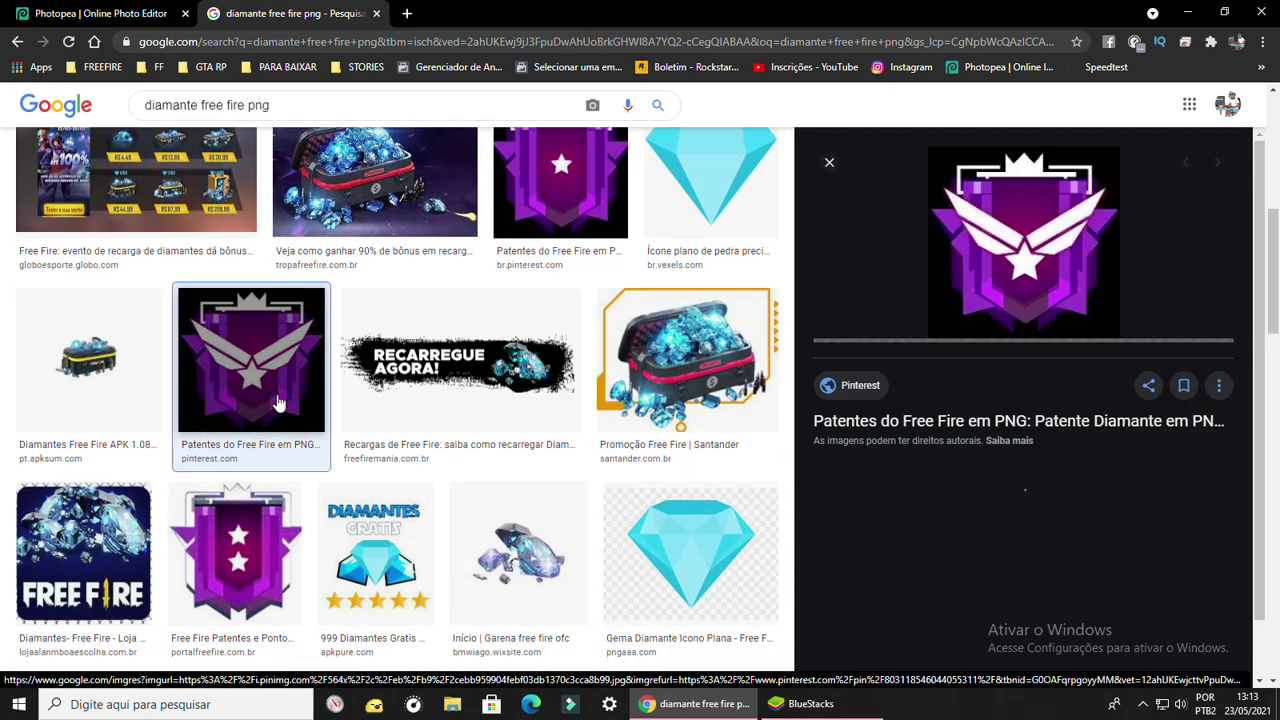
click(1192, 585)
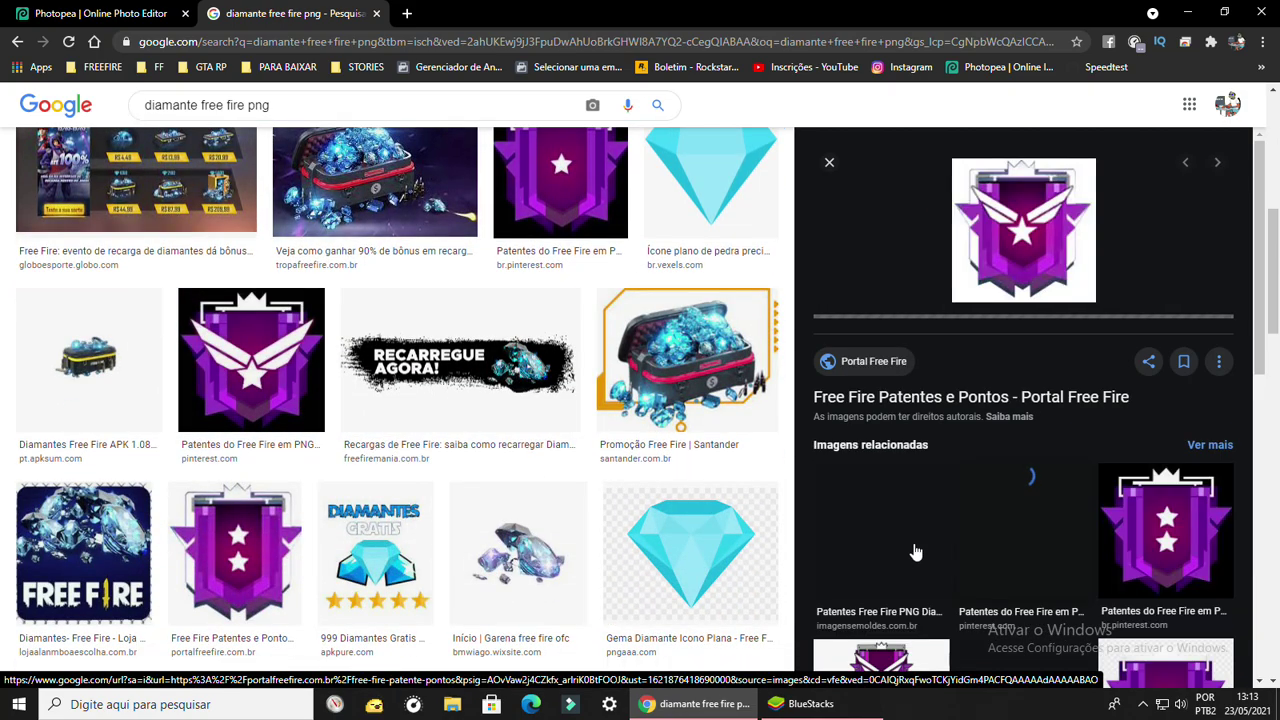
right_click(1015, 237)
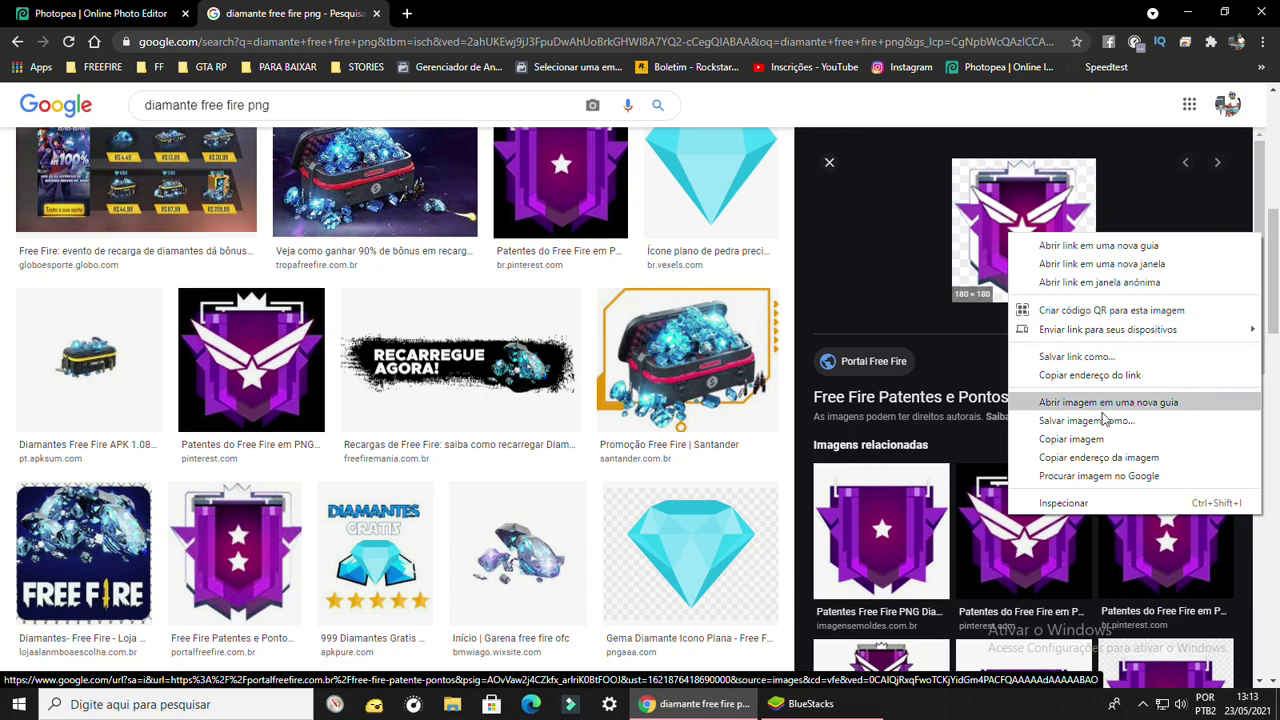
click(1038, 447)
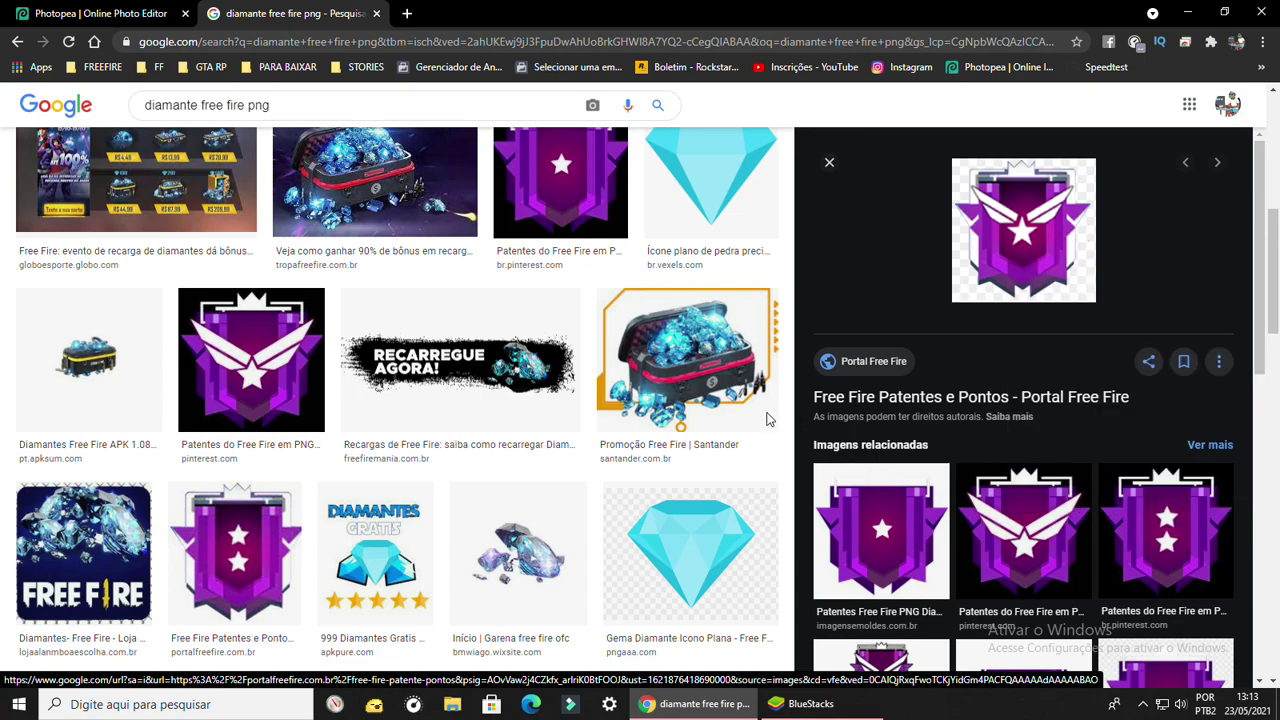
- Bring up the Free Fire window and open its ranked mode page
click(806, 703)
click(1120, 60)
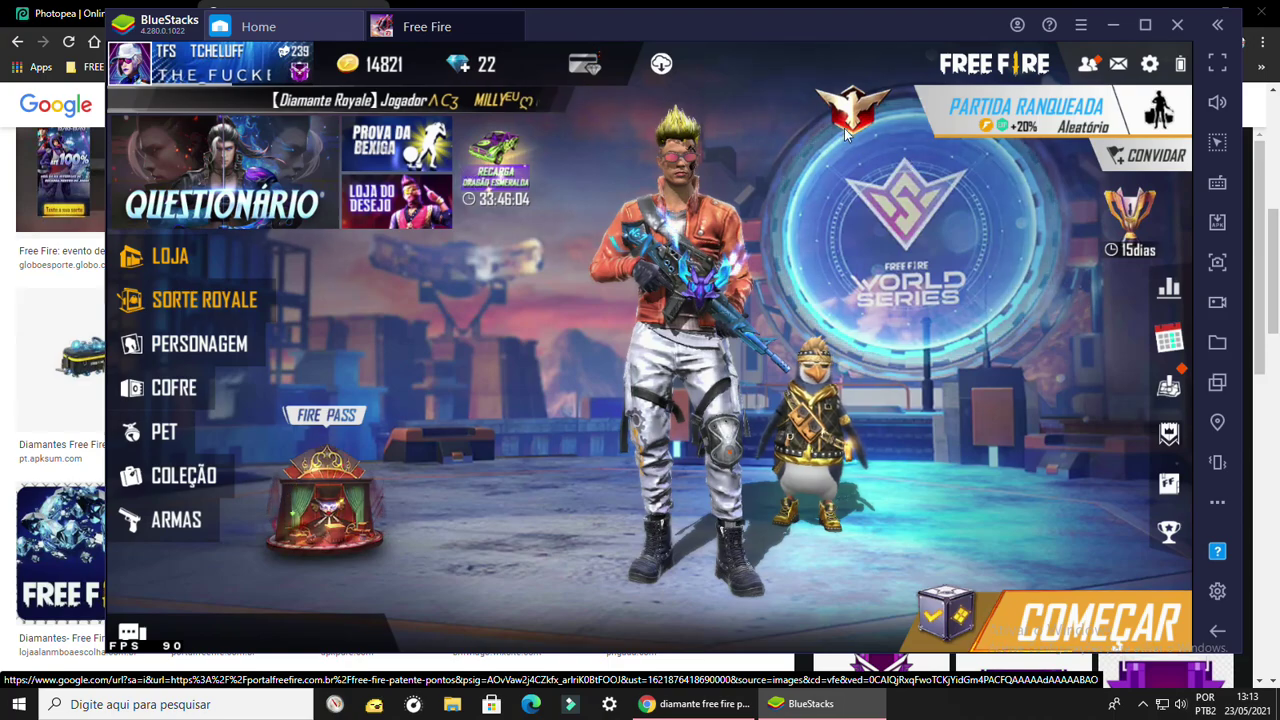
click(1142, 215)
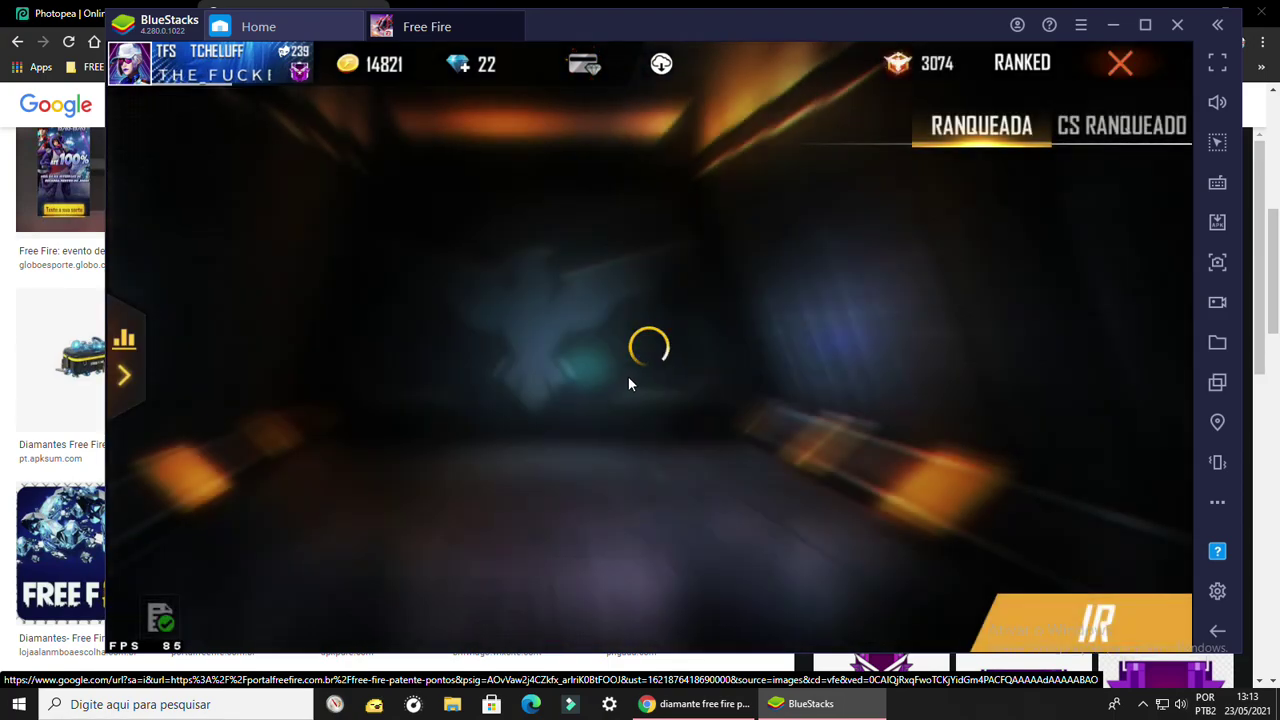
- Paste the purple Diamante badge beside Chrono and enlarge it to about 167%
click(55, 14)
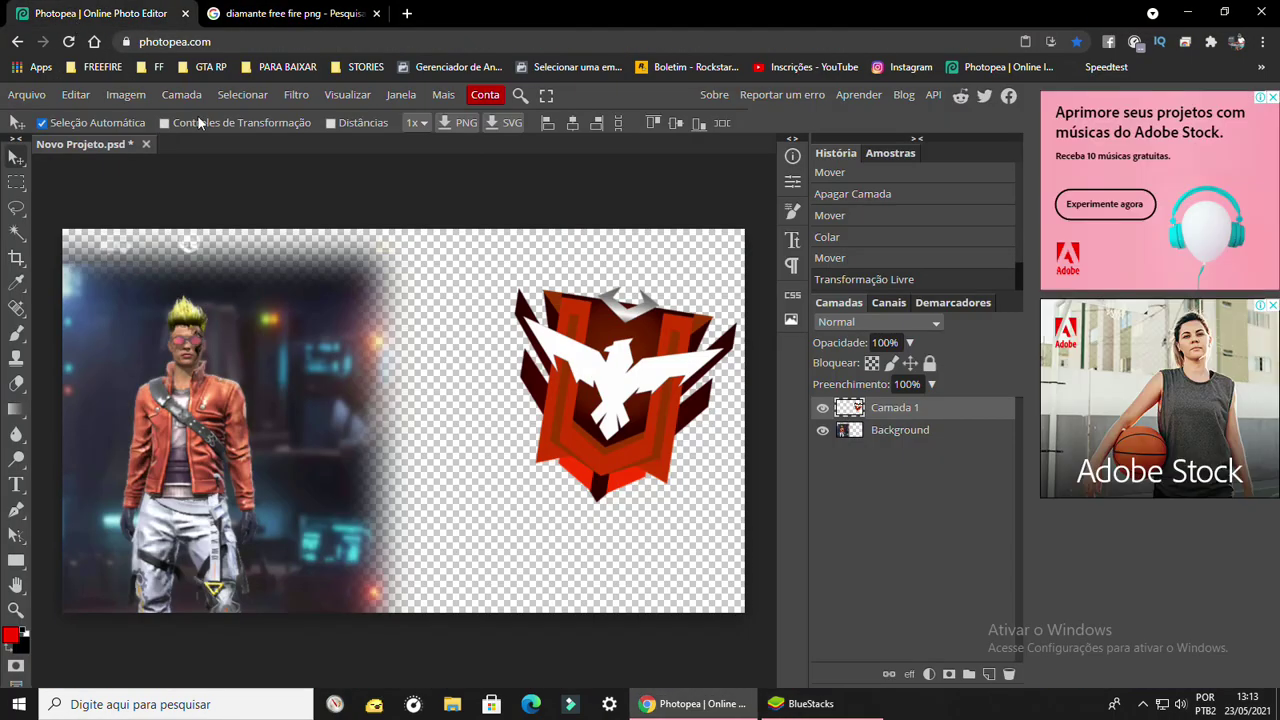
key(ctrl+v)
drag(141, 250, 359, 442)
key(ctrl+t)
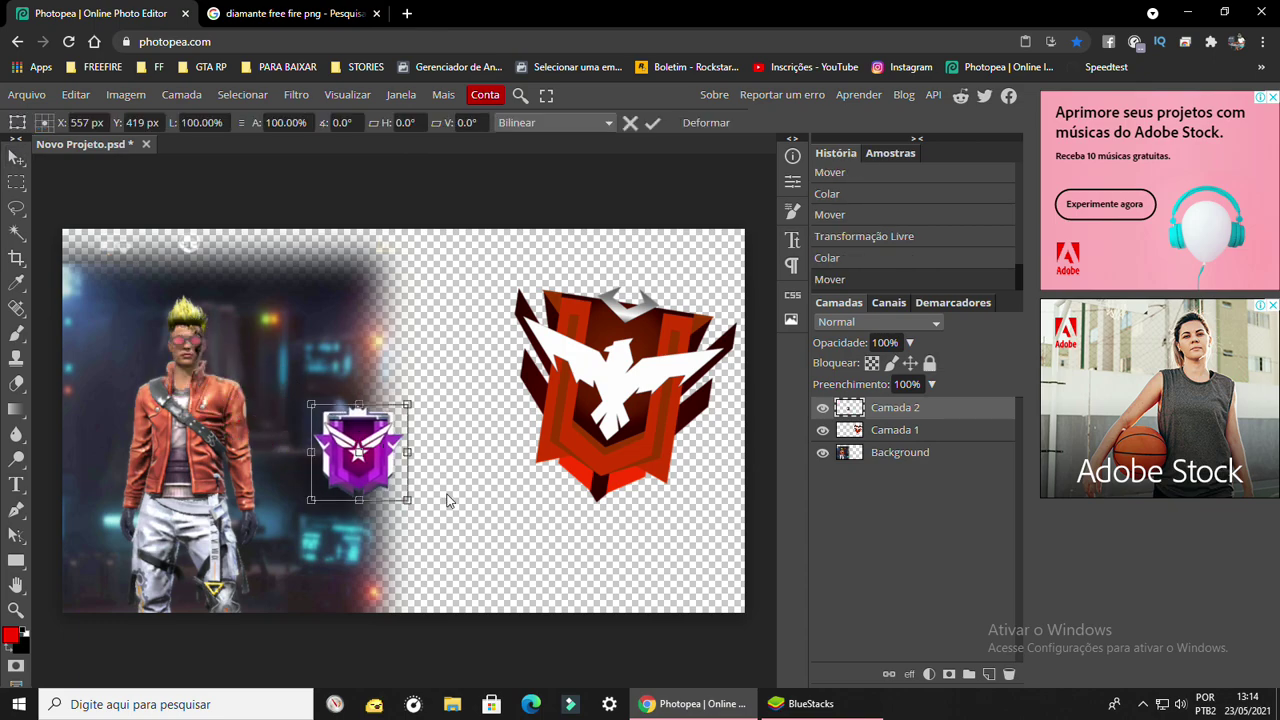
drag(406, 500, 470, 562)
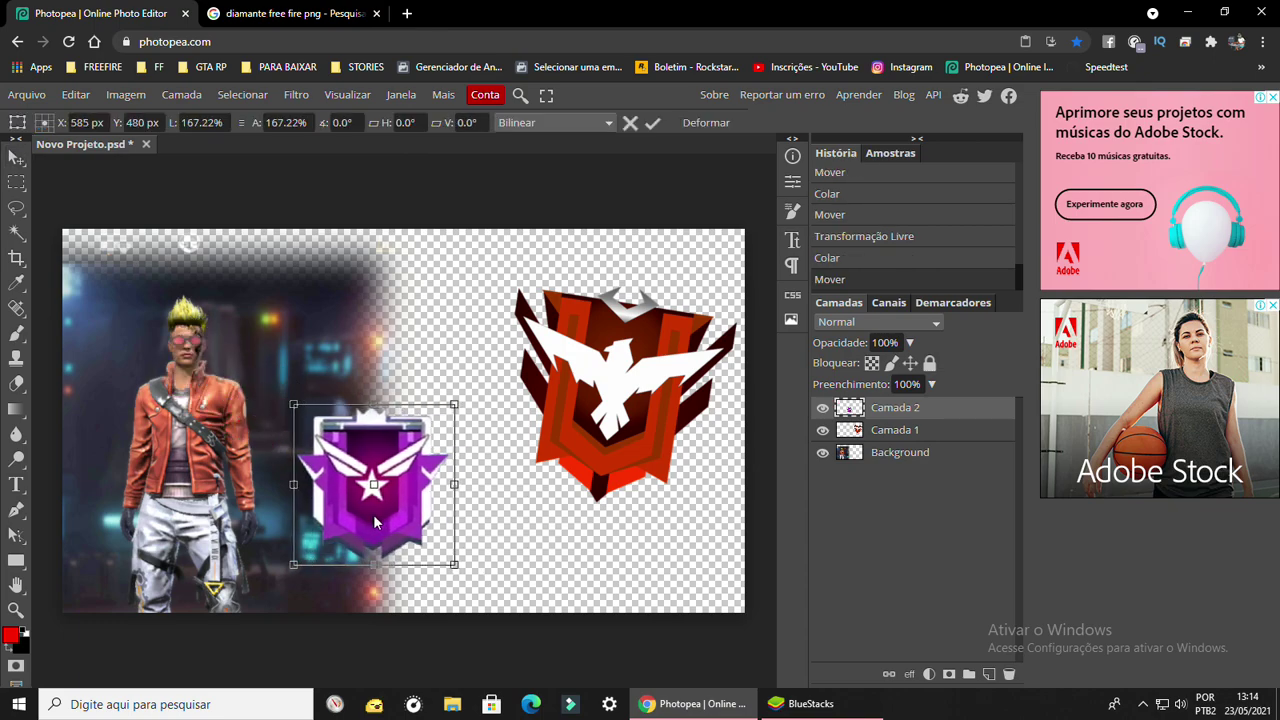
drag(389, 514, 369, 504)
key(Return)
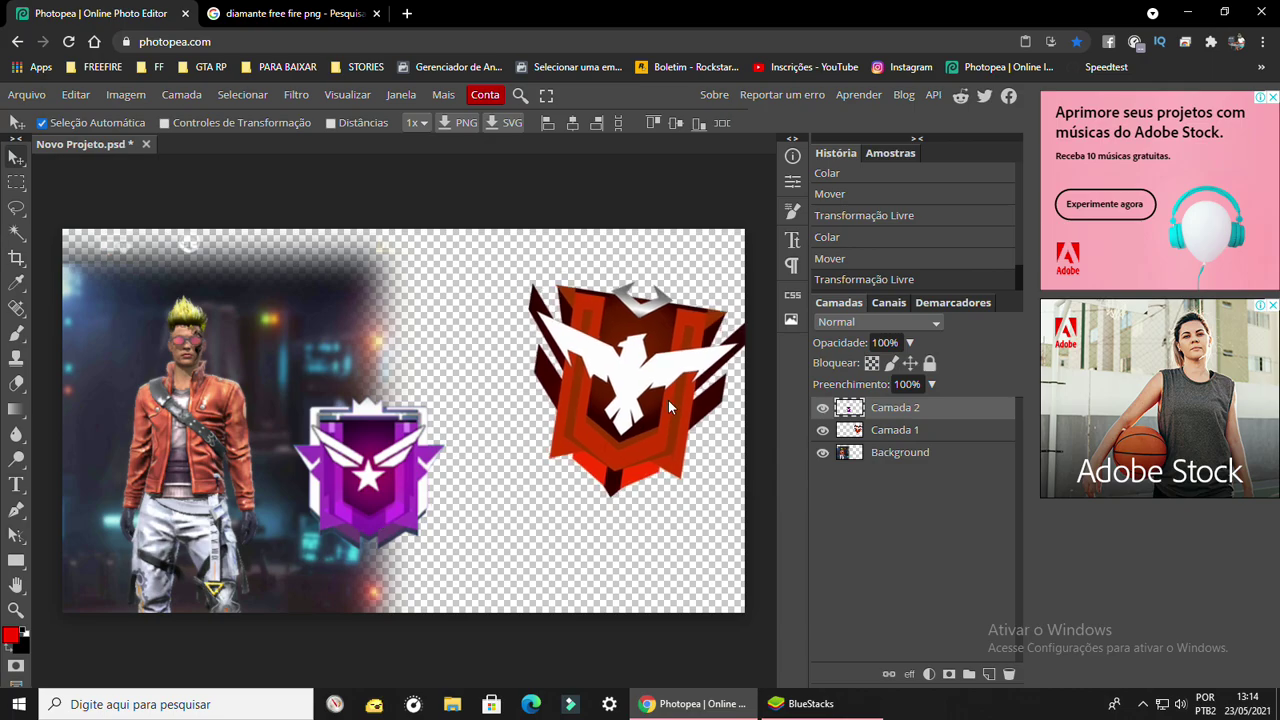
- Replace the image query with 'arrow png', then switch it to 'seta png'
click(290, 13)
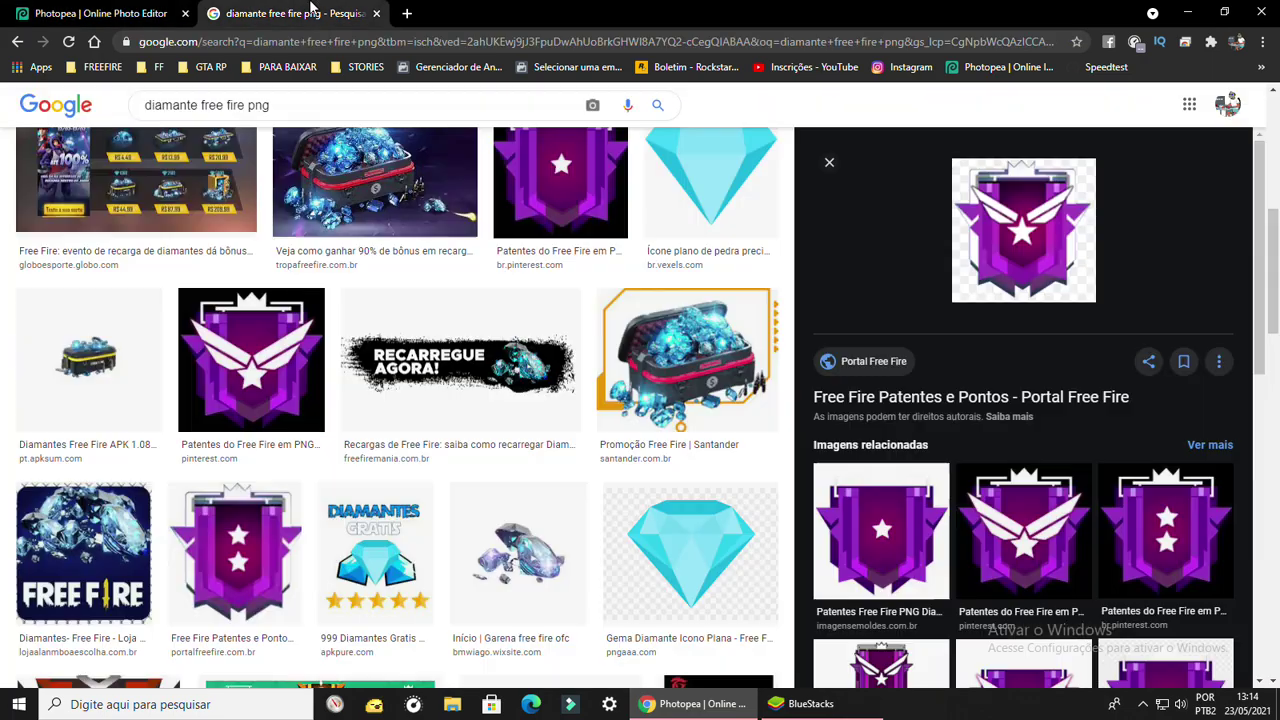
scroll(290, 126, up, 5)
drag(245, 105, 35, 110)
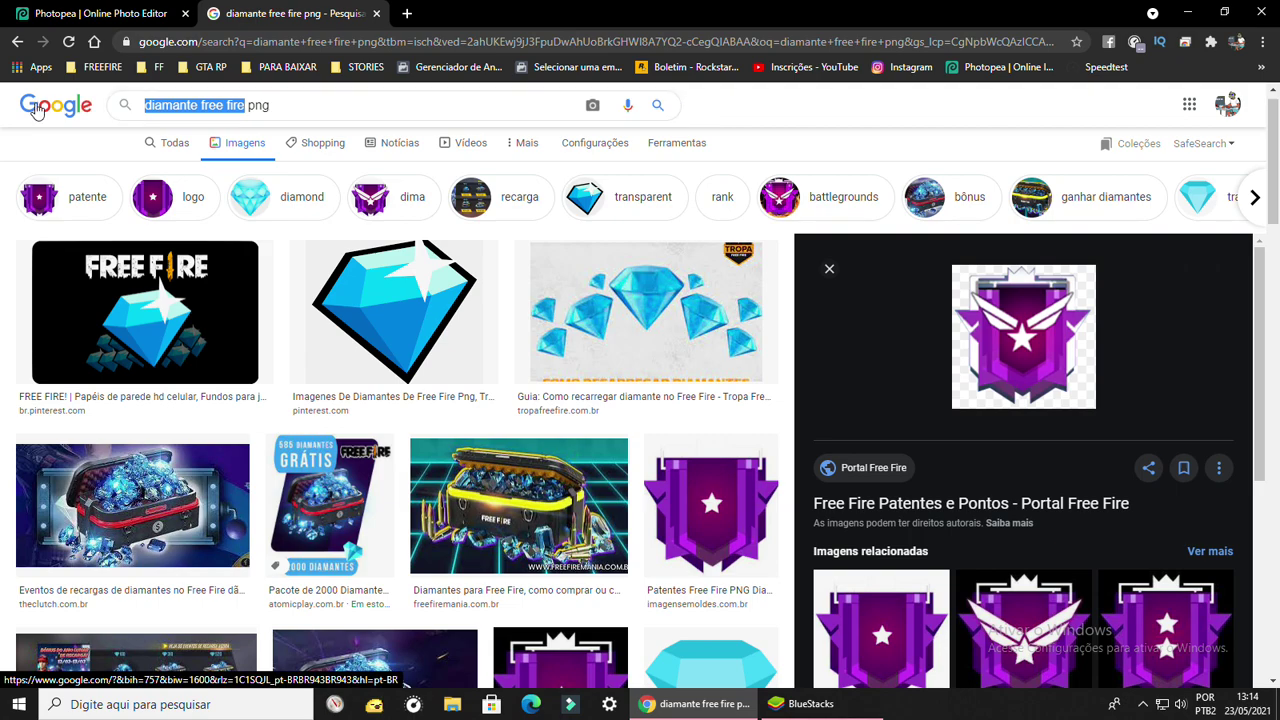
text(a)
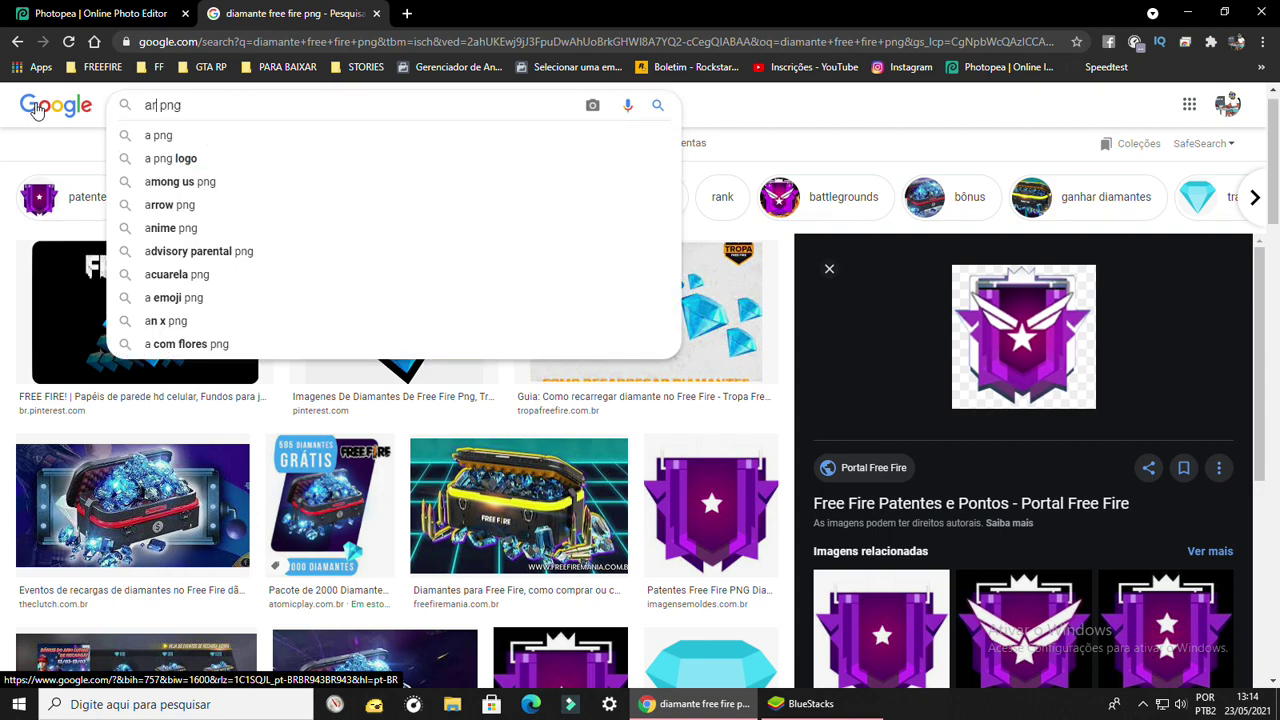
text(rrow)
key(Return)
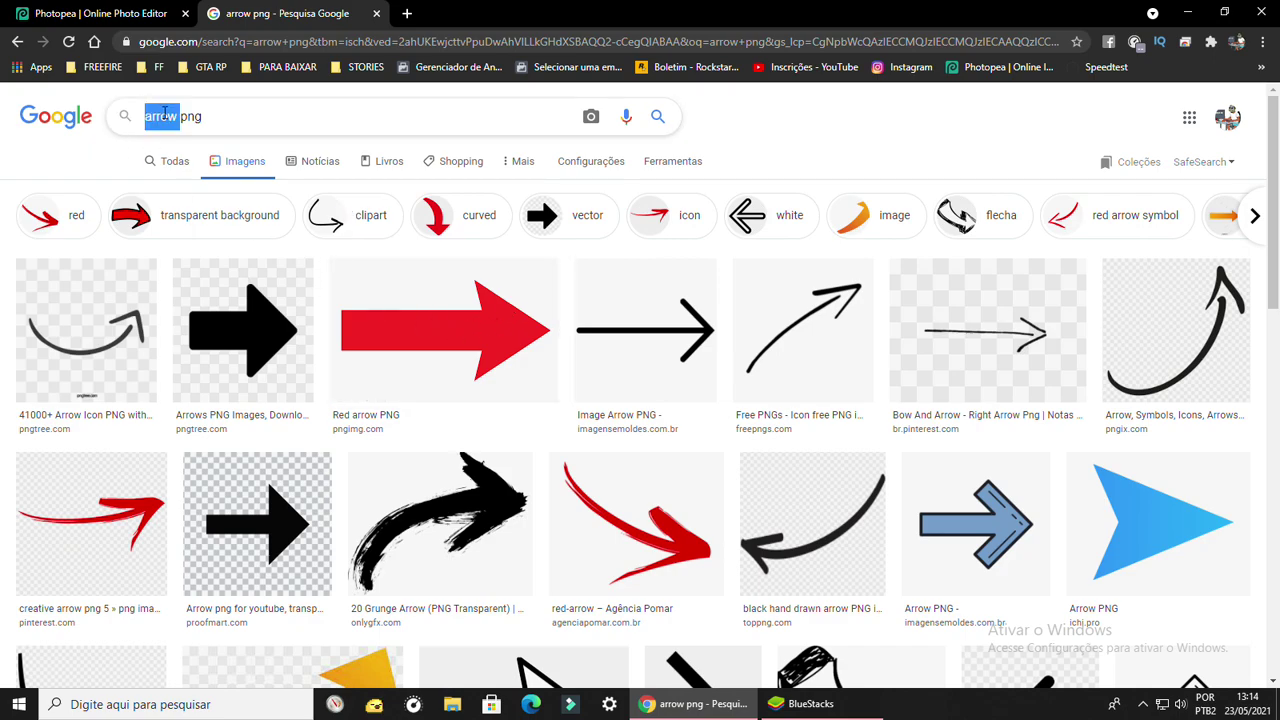
text(eta)
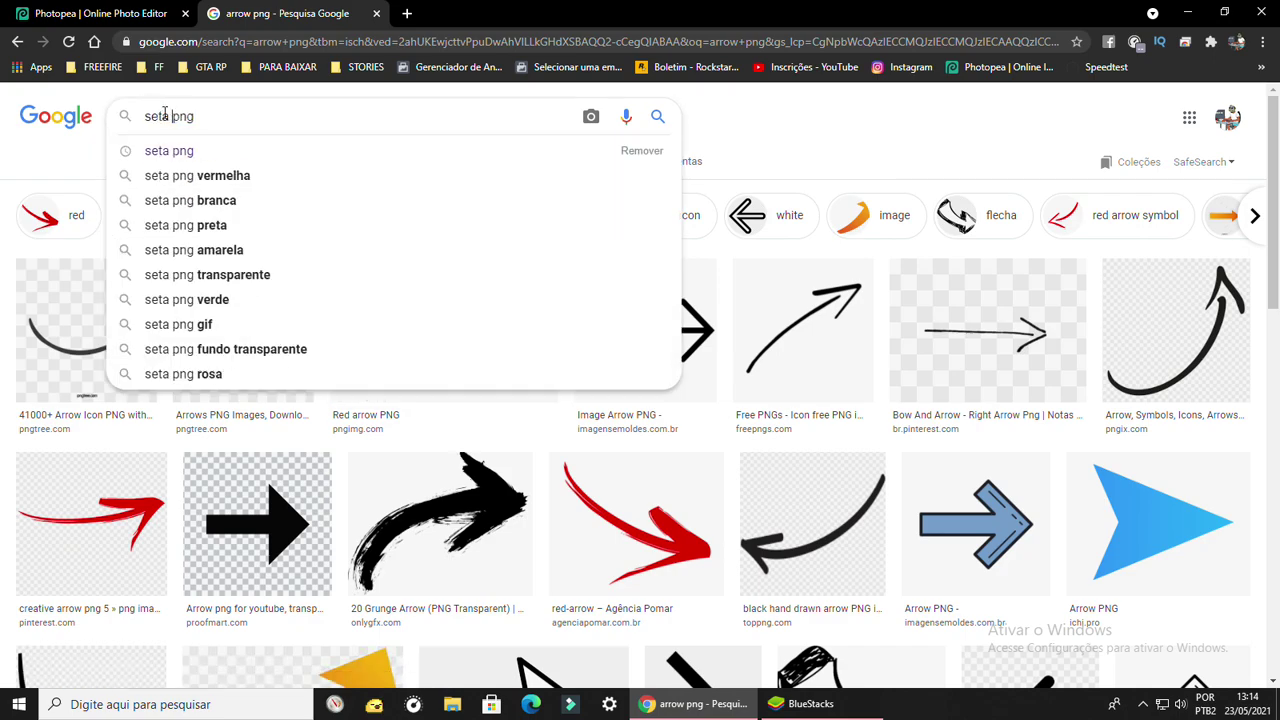
key(Return)
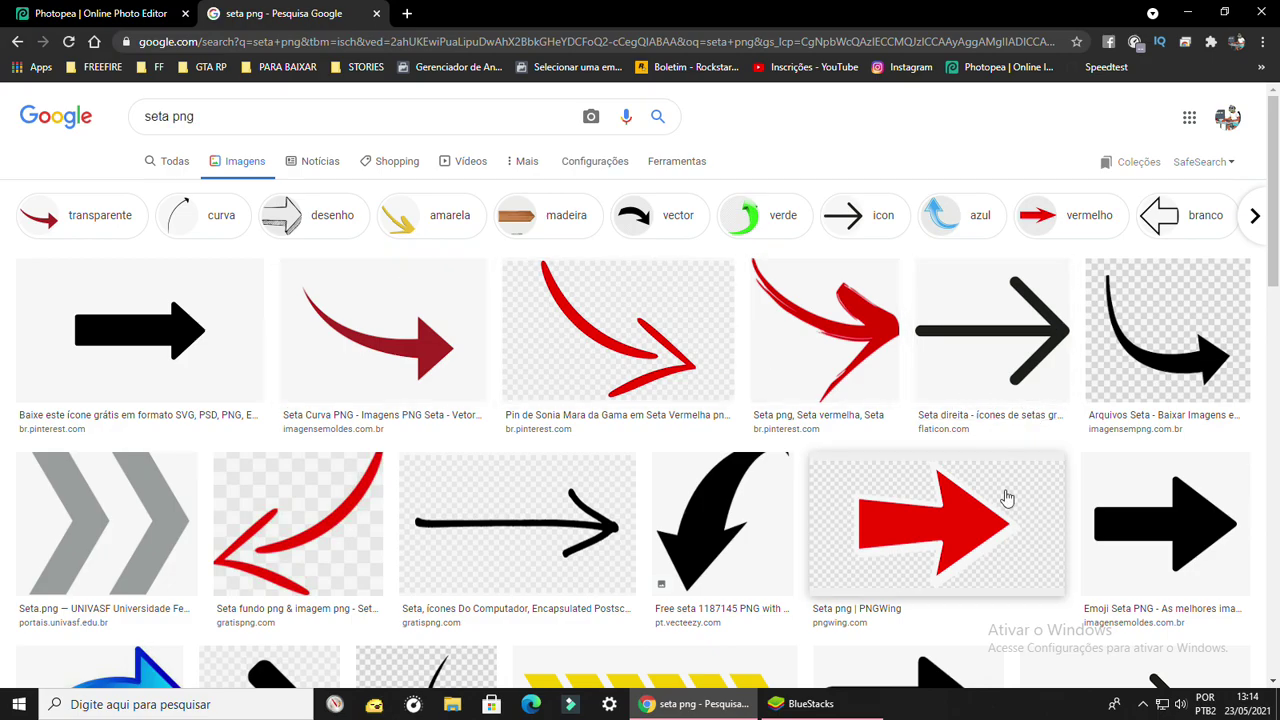
- Copy the red curved arrow from the seta png results and return to Photopea
scroll(1003, 510, down, 2)
scroll(1001, 527, down, 3)
scroll(908, 531, up, 3)
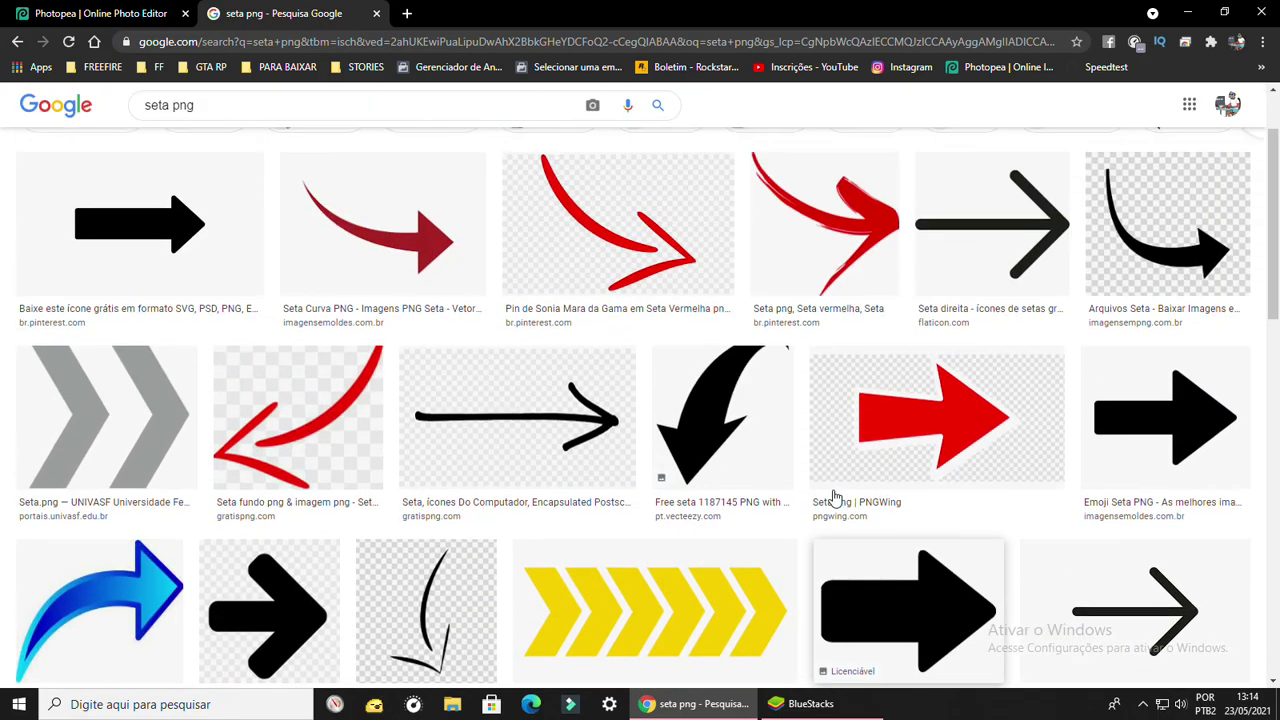
scroll(829, 491, down, 3)
click(699, 530)
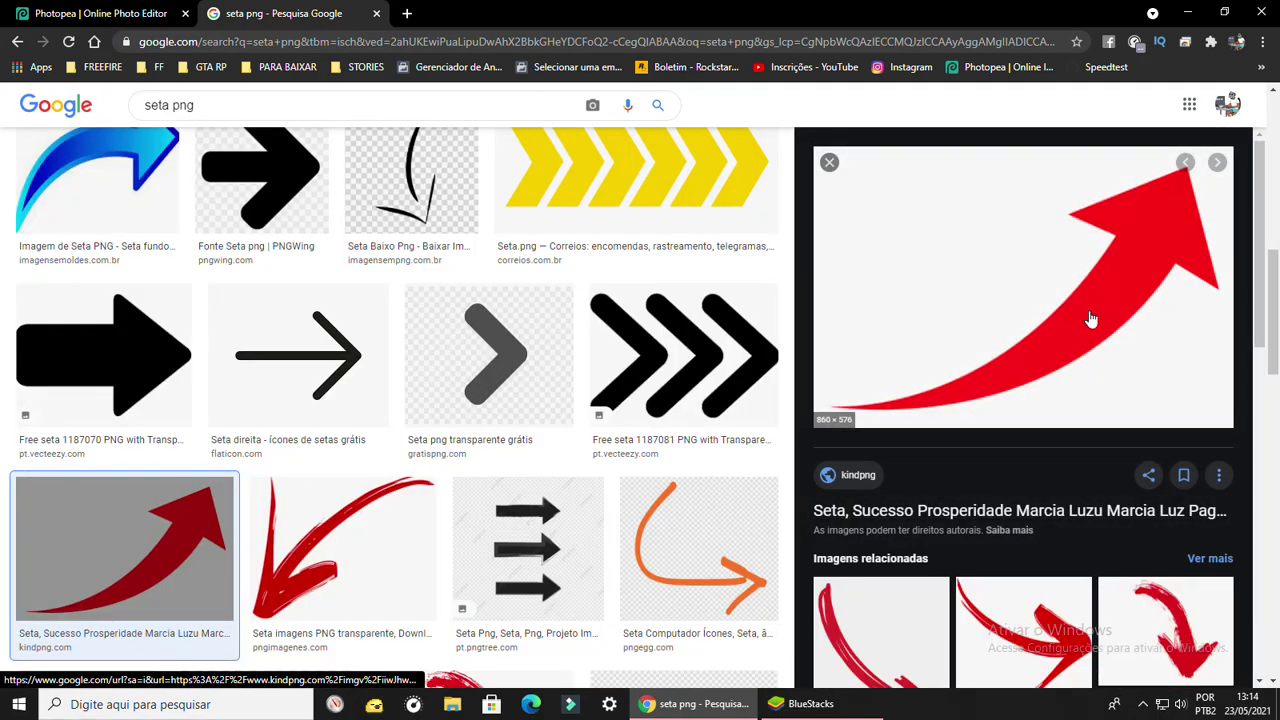
right_click(1105, 284)
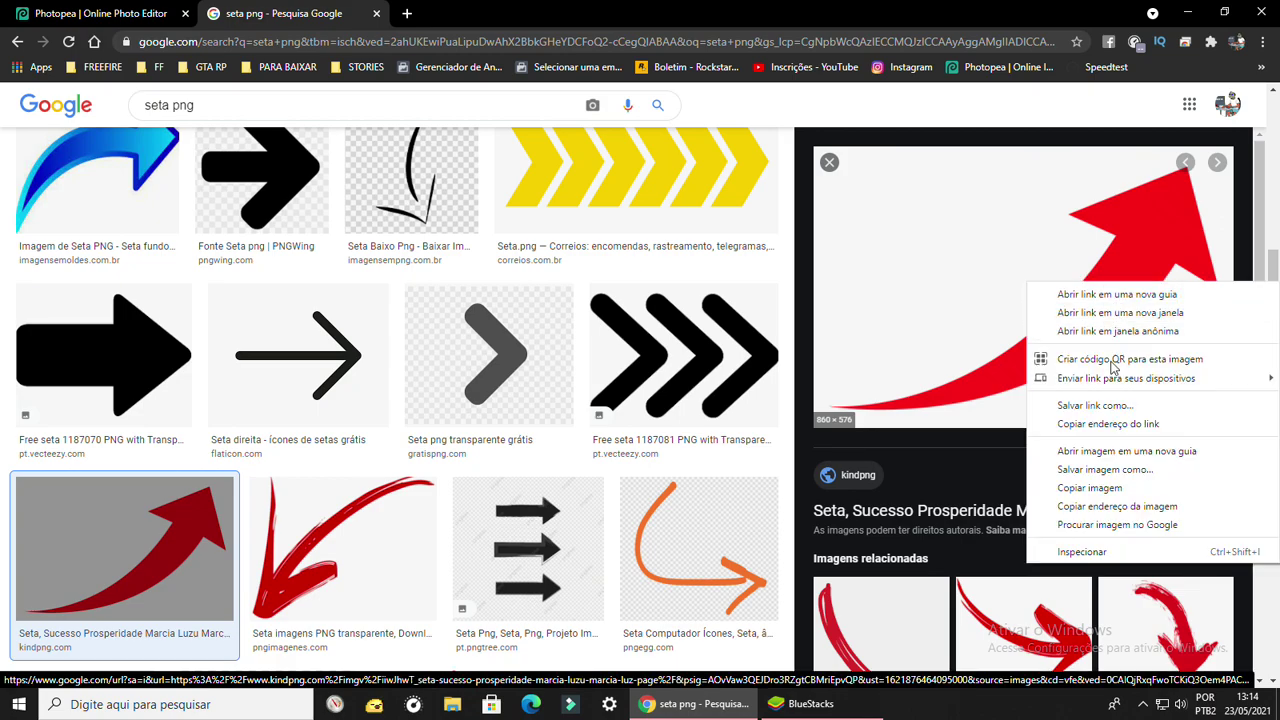
click(1092, 488)
click(103, 16)
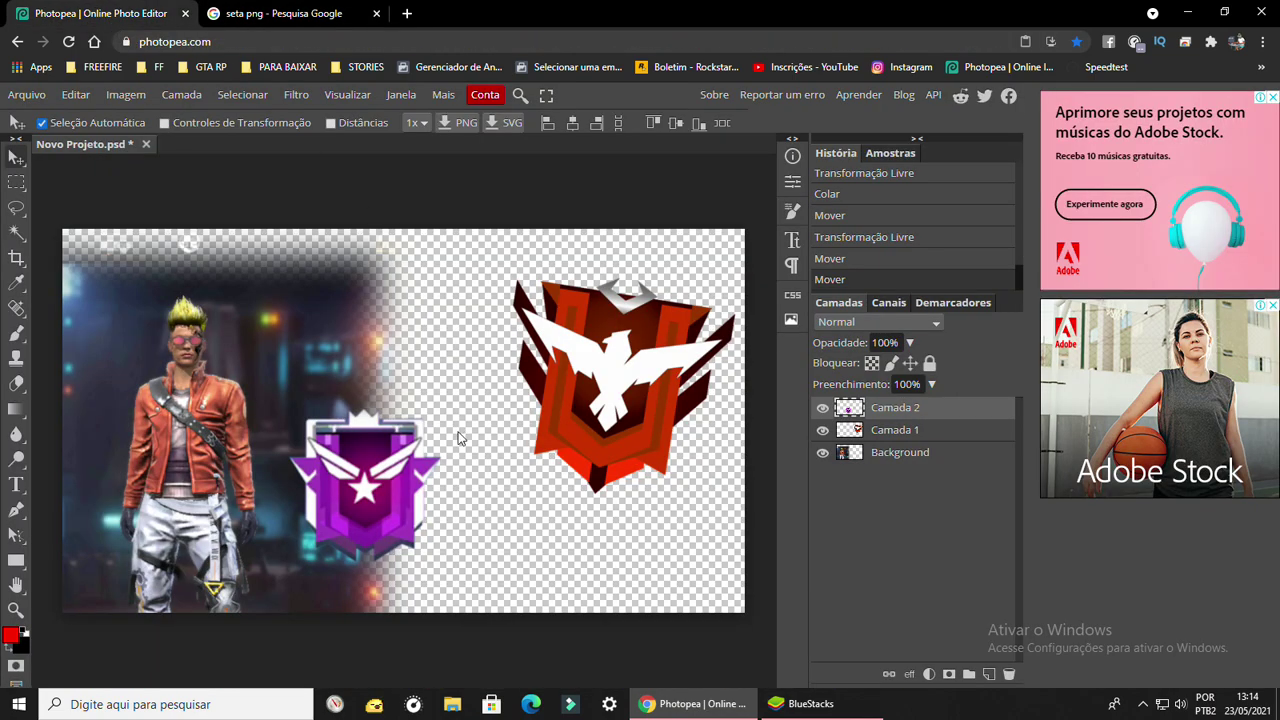
- Paste the red arrow between the badges and delete its white background
key(ctrl+v)
drag(348, 434, 400, 470)
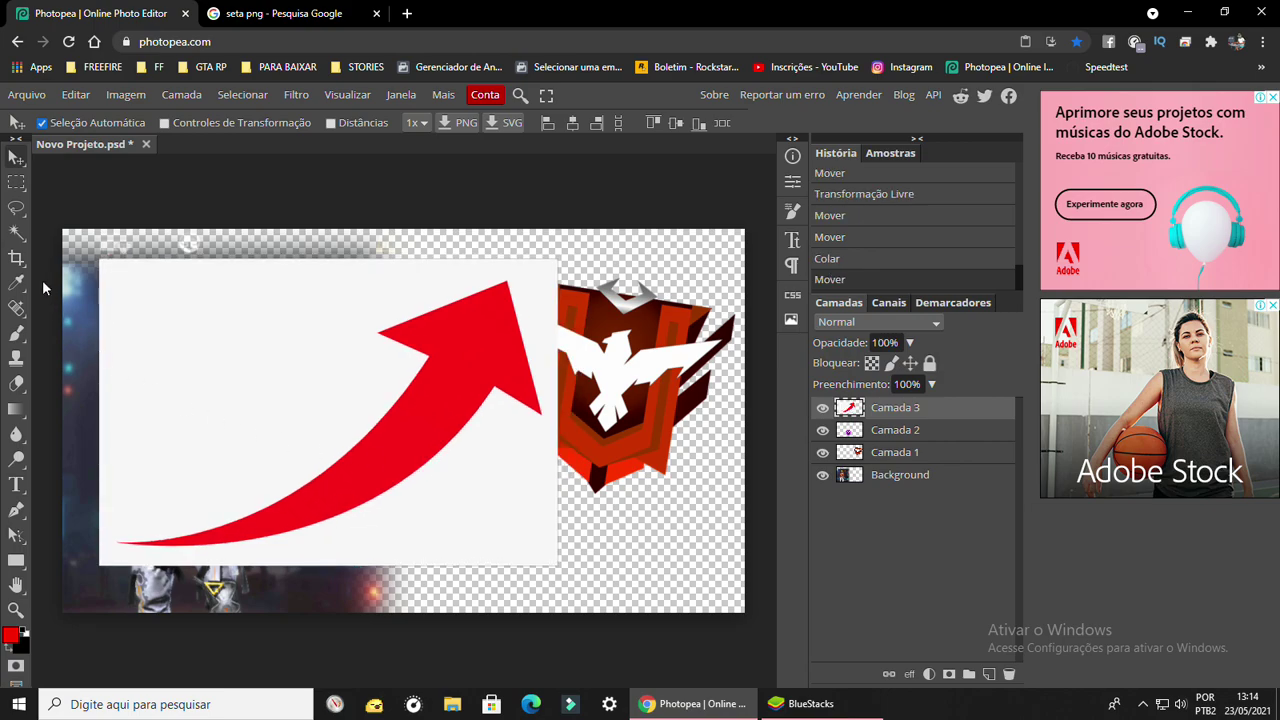
click(16, 235)
click(275, 420)
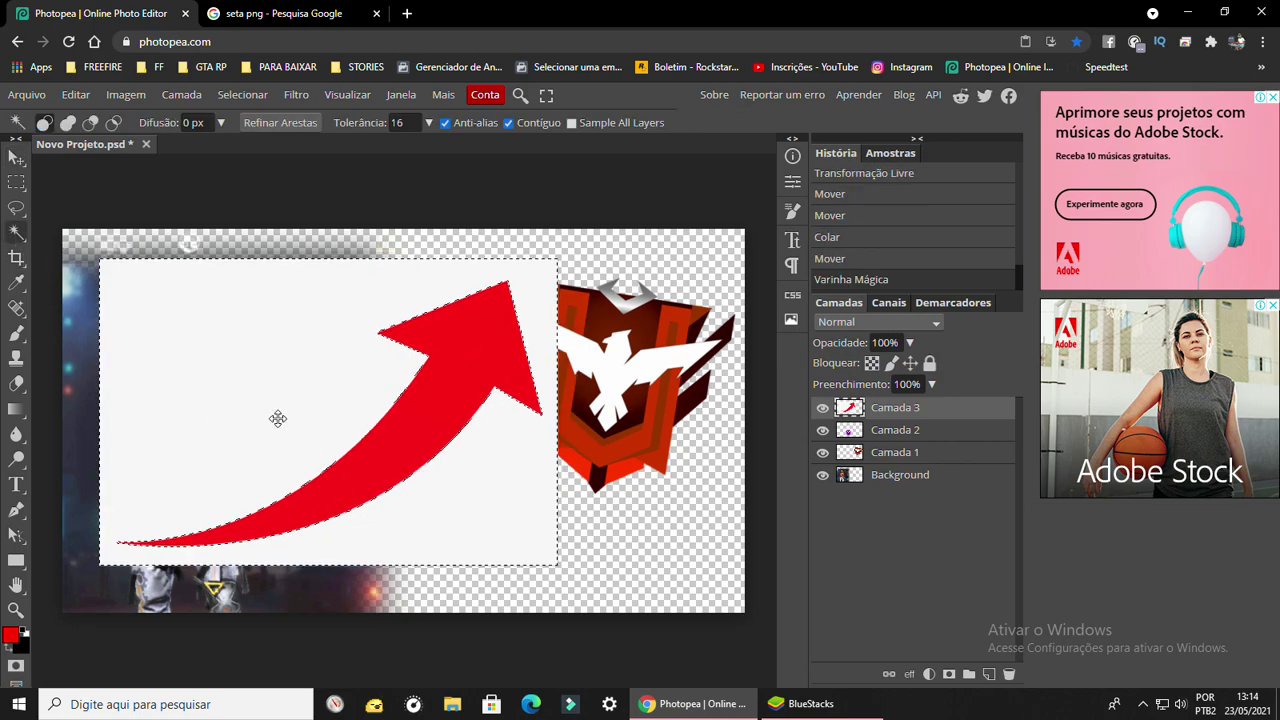
key(Delete)
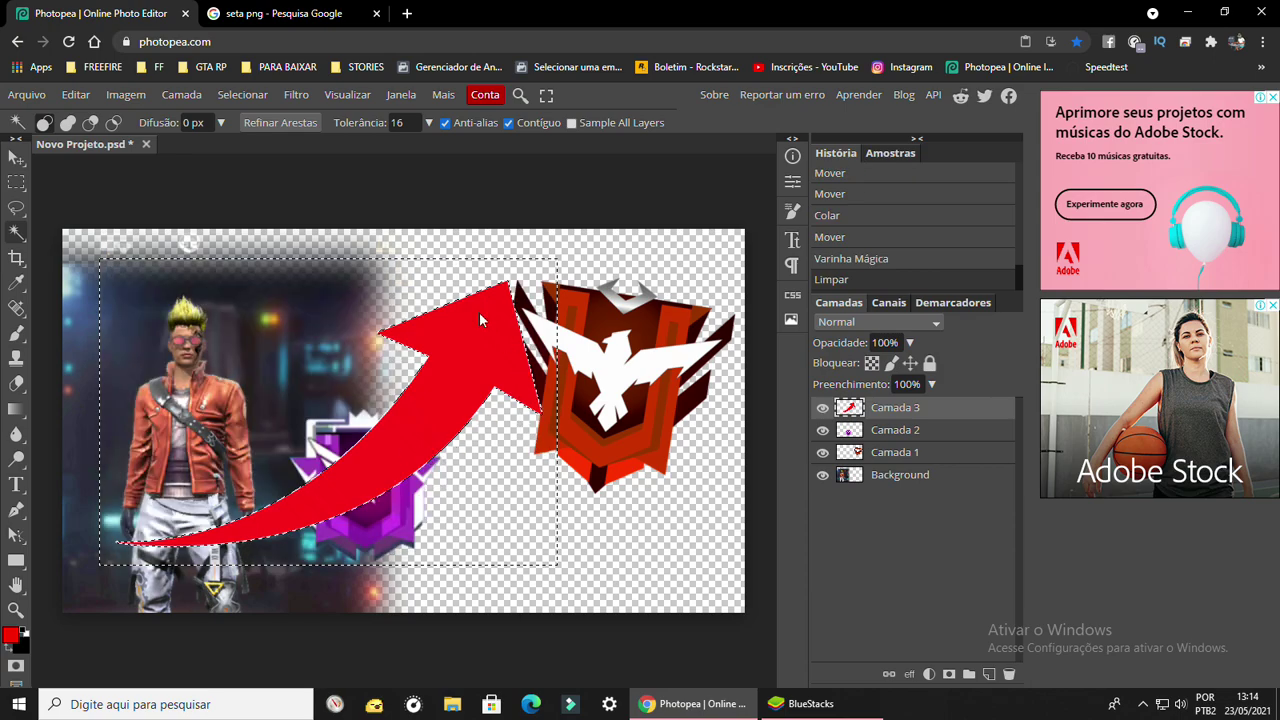
key(v)
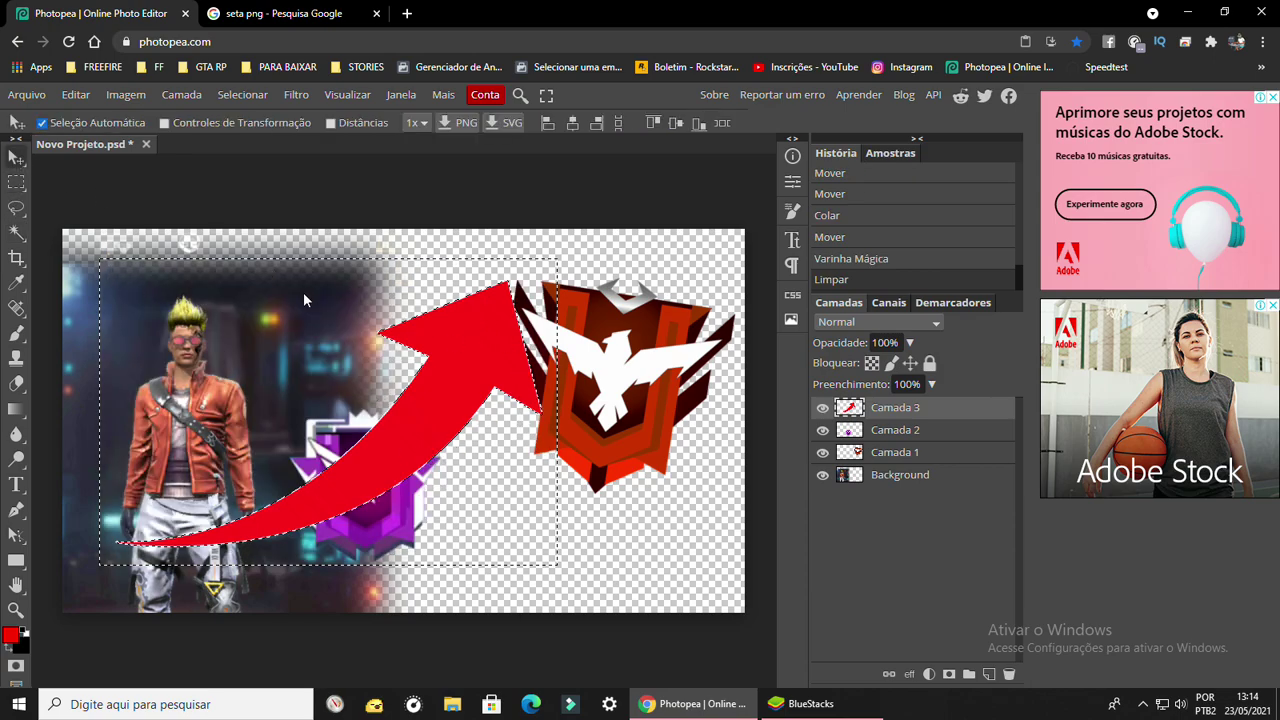
key(ctrl+d)
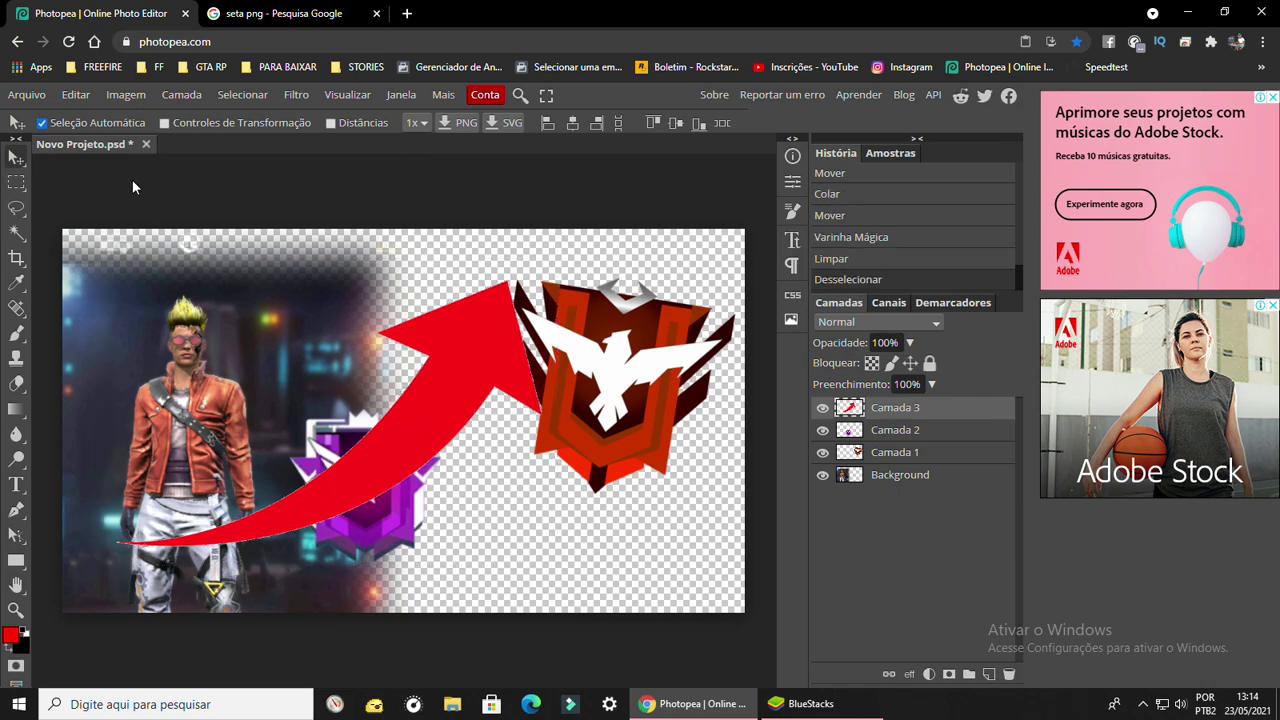
- Shrink the red arrow and place it beside the purple badge
click(76, 95)
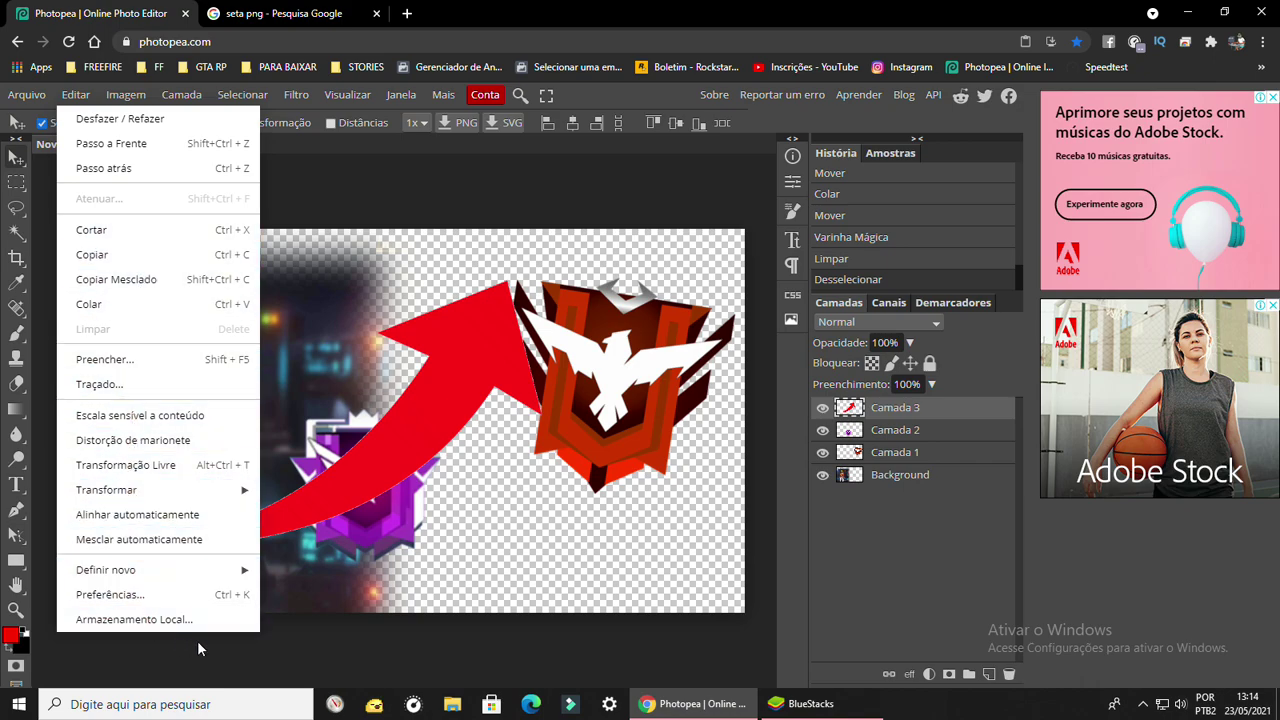
click(381, 254)
drag(471, 361, 451, 375)
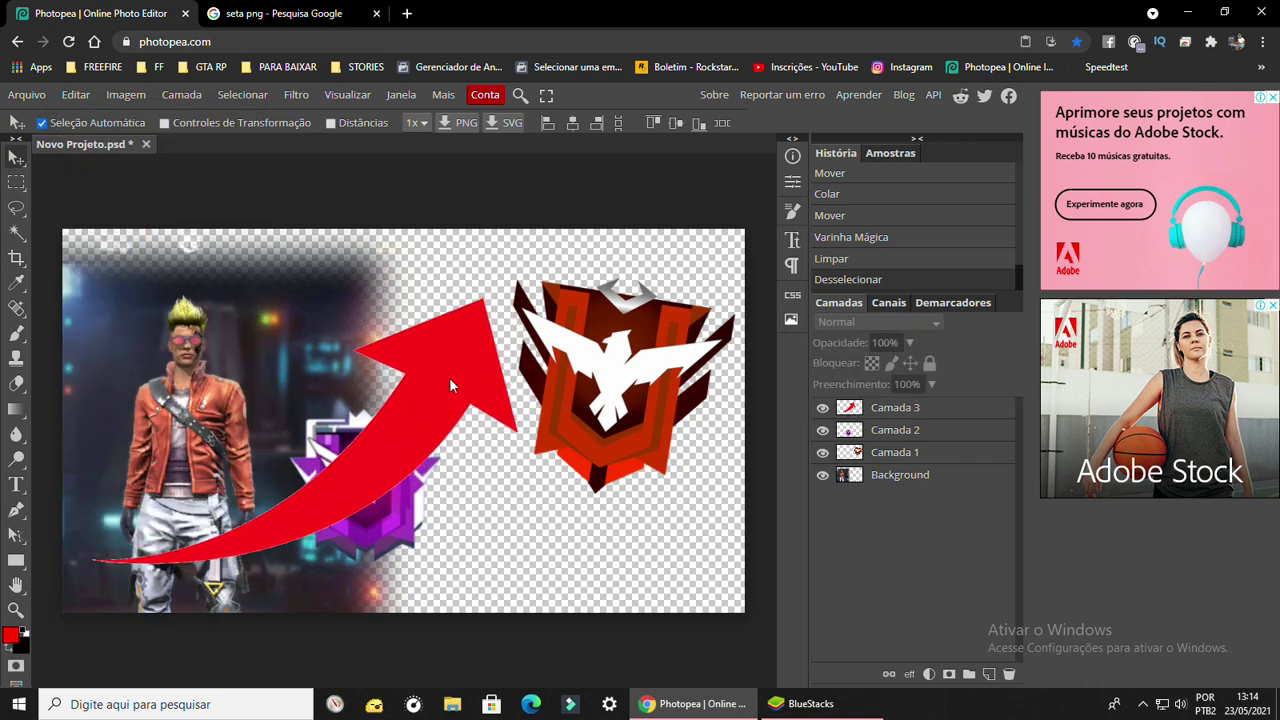
key(ctrl+t)
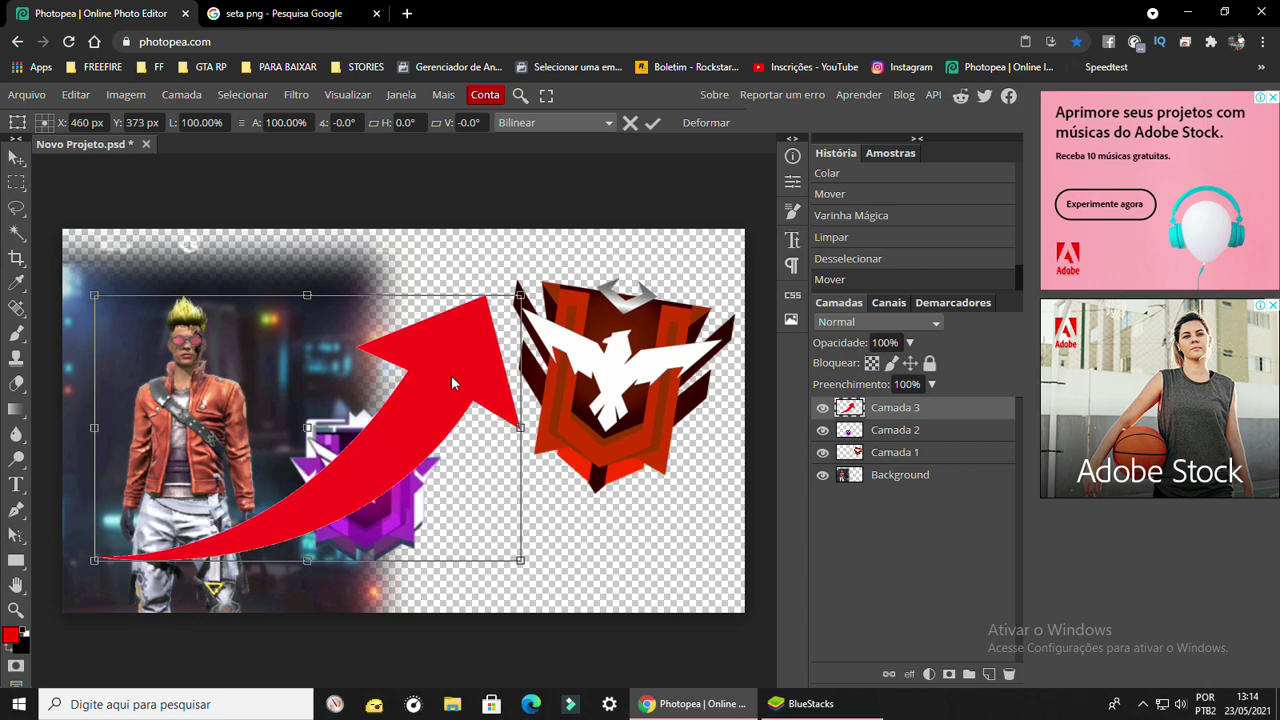
mouse_move(520, 295)
mouse_down()
mouse_move(487, 481)
mouse_move(608, 402)
mouse_move(618, 358)
mouse_up()
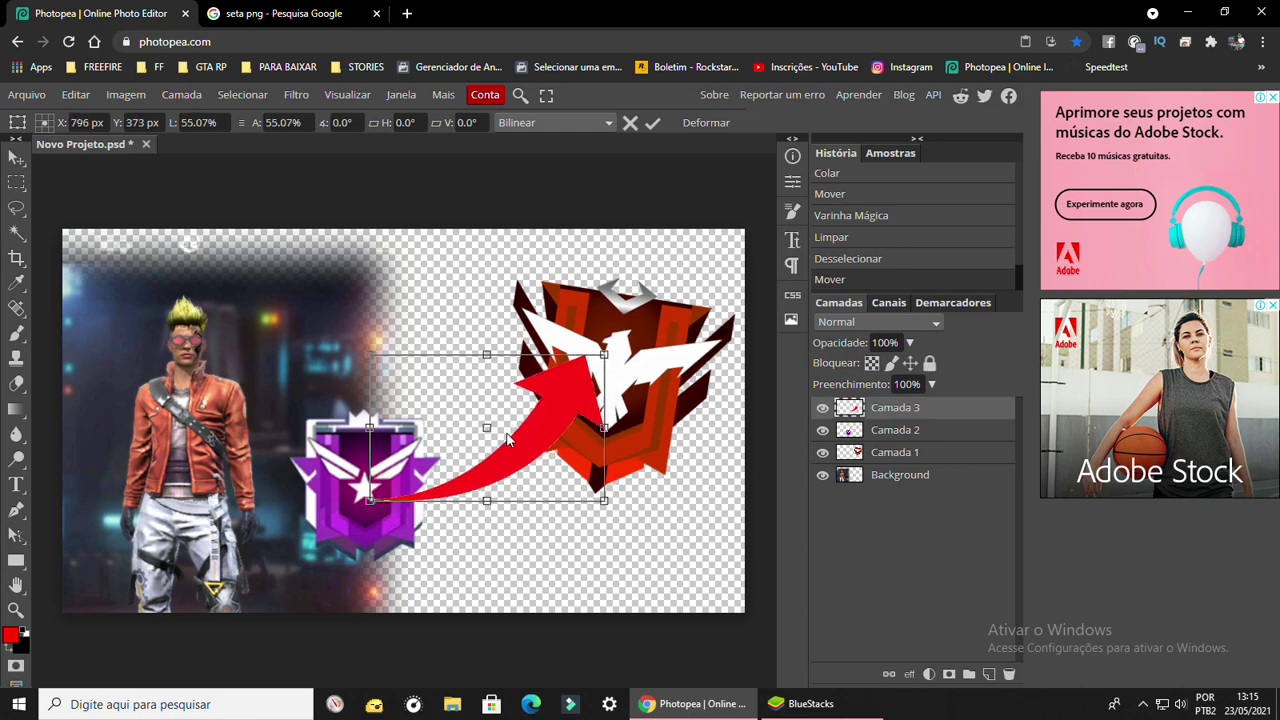
drag(510, 468, 507, 457)
key(Return)
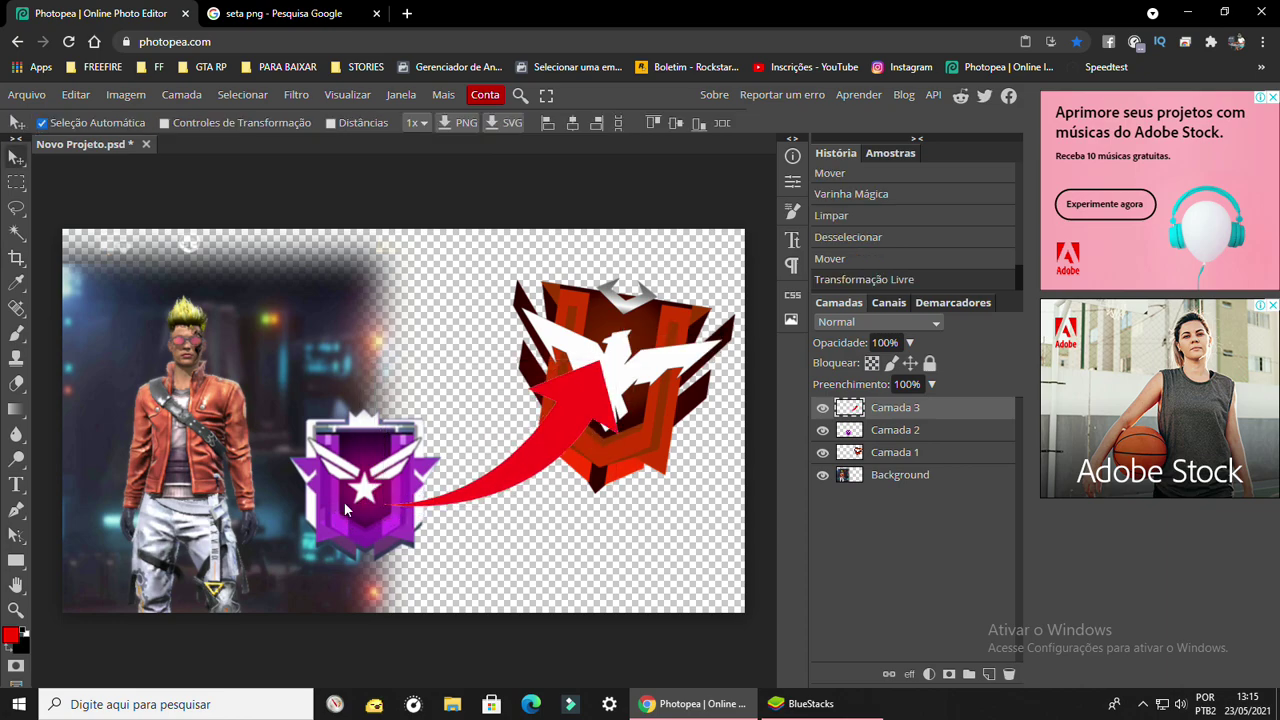
- Tilt the arrow upward and reposition both badges so the arrow links them
drag(340, 515, 318, 537)
drag(508, 448, 505, 441)
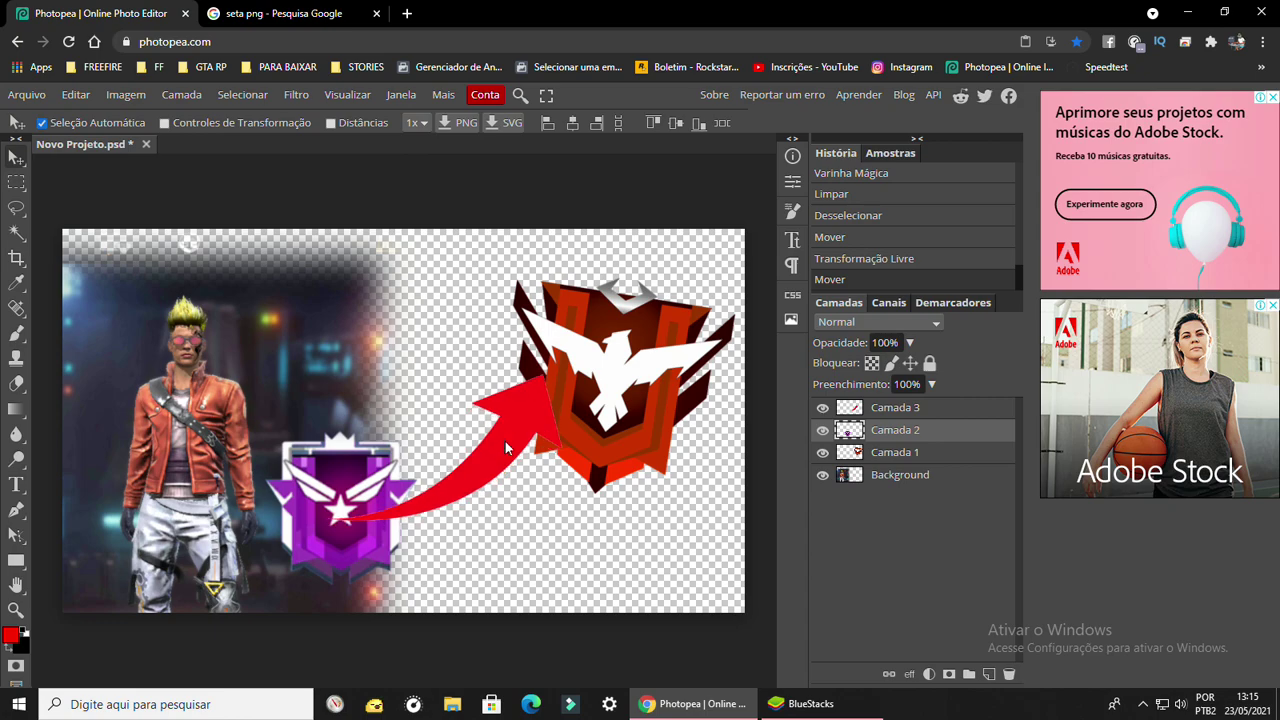
key(ctrl+t)
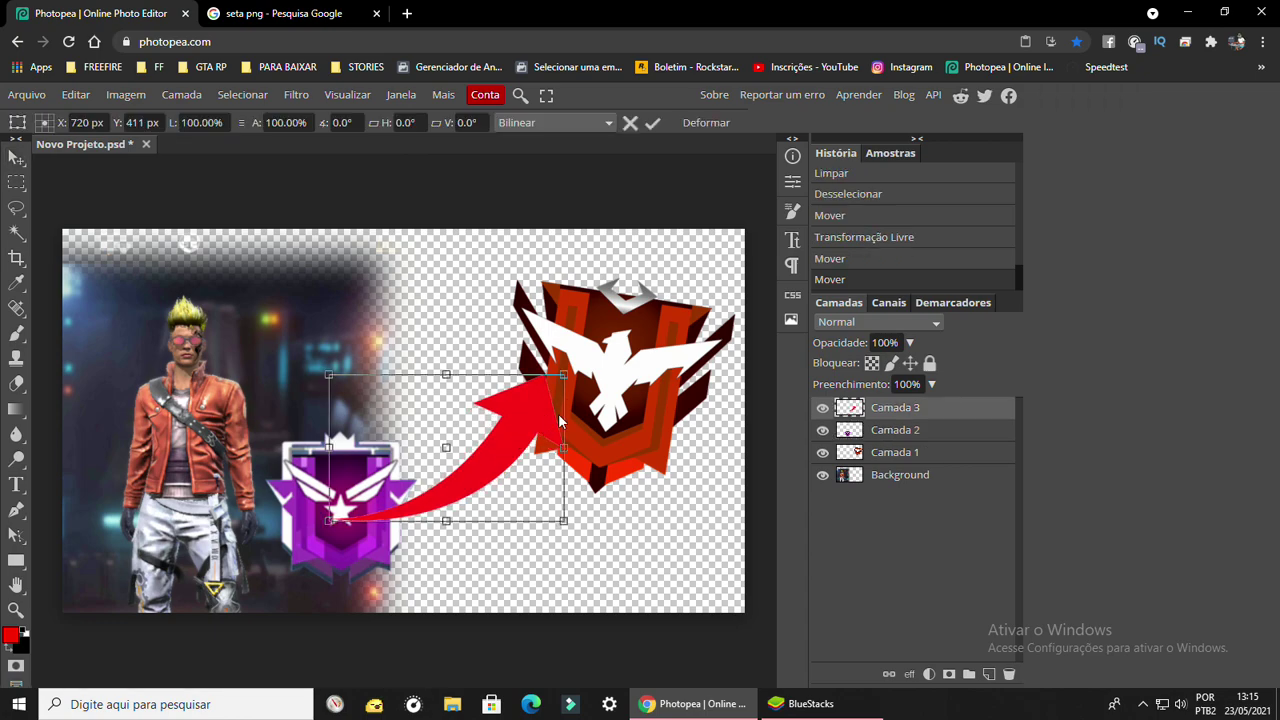
drag(572, 390, 603, 370)
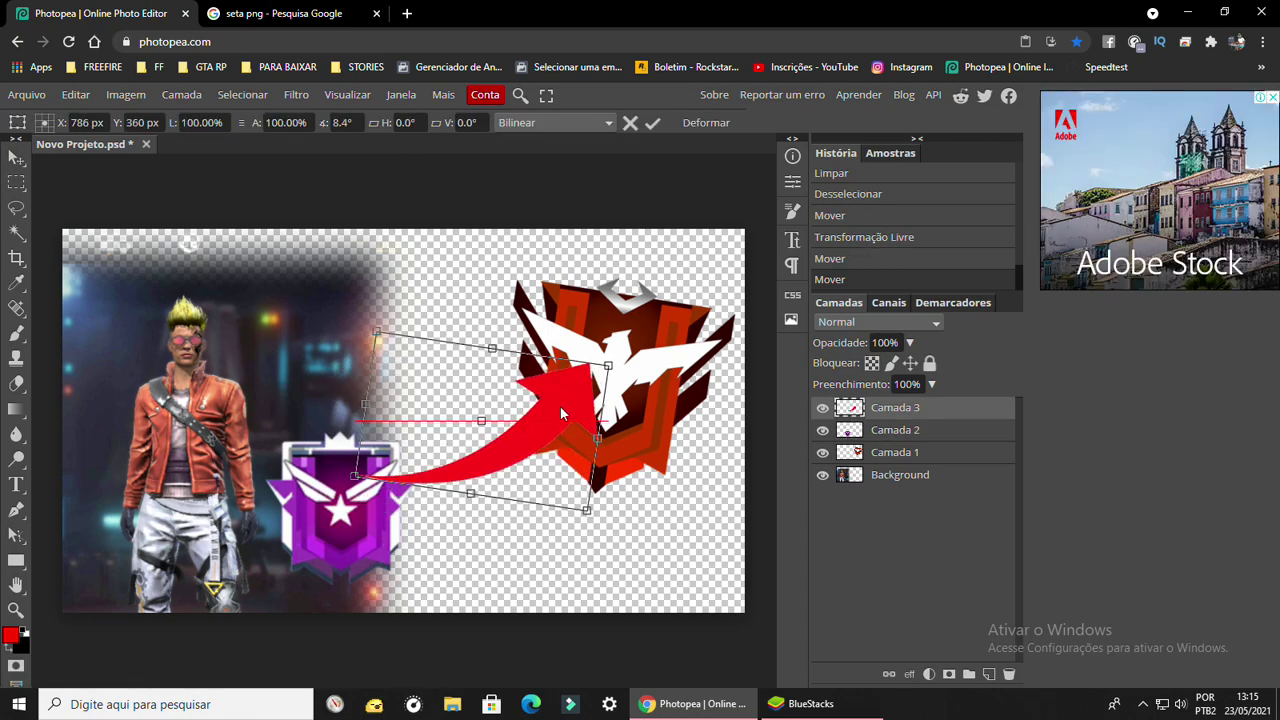
drag(560, 406, 601, 406)
key(Return)
drag(646, 326, 670, 292)
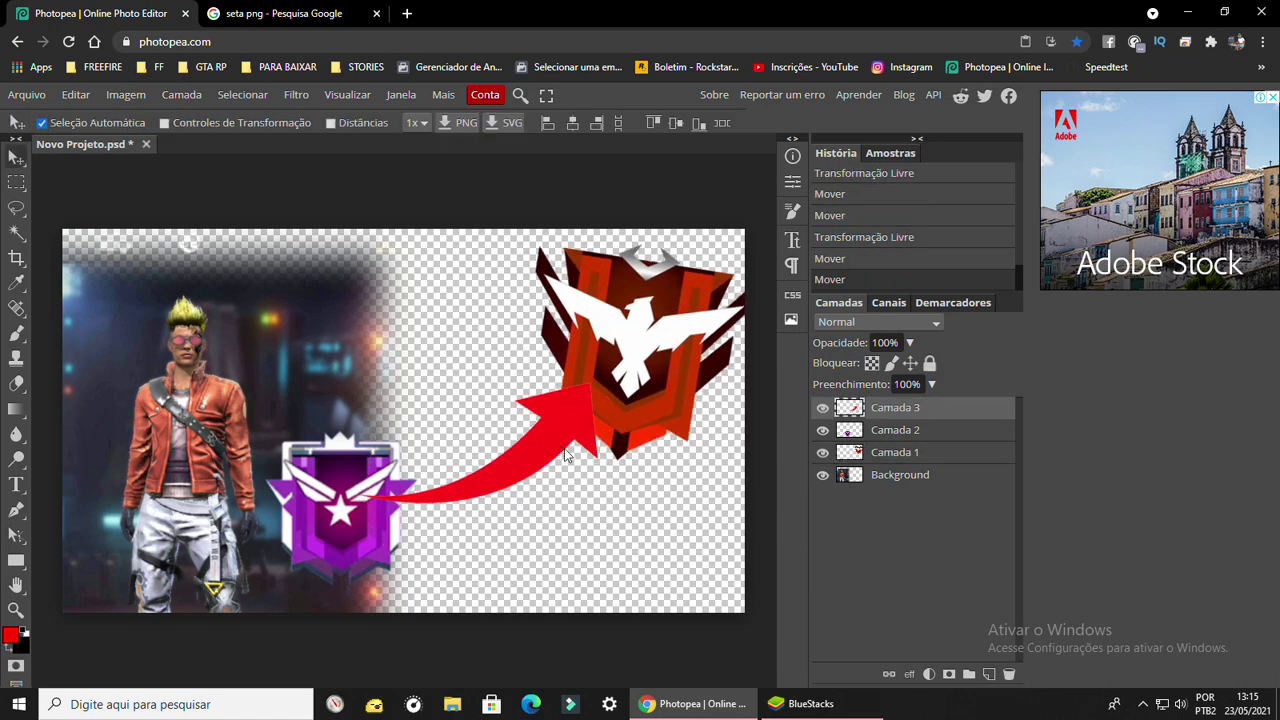
drag(565, 440, 550, 440)
- Search Google Images for 'destaque' png and browse the results
click(300, 13)
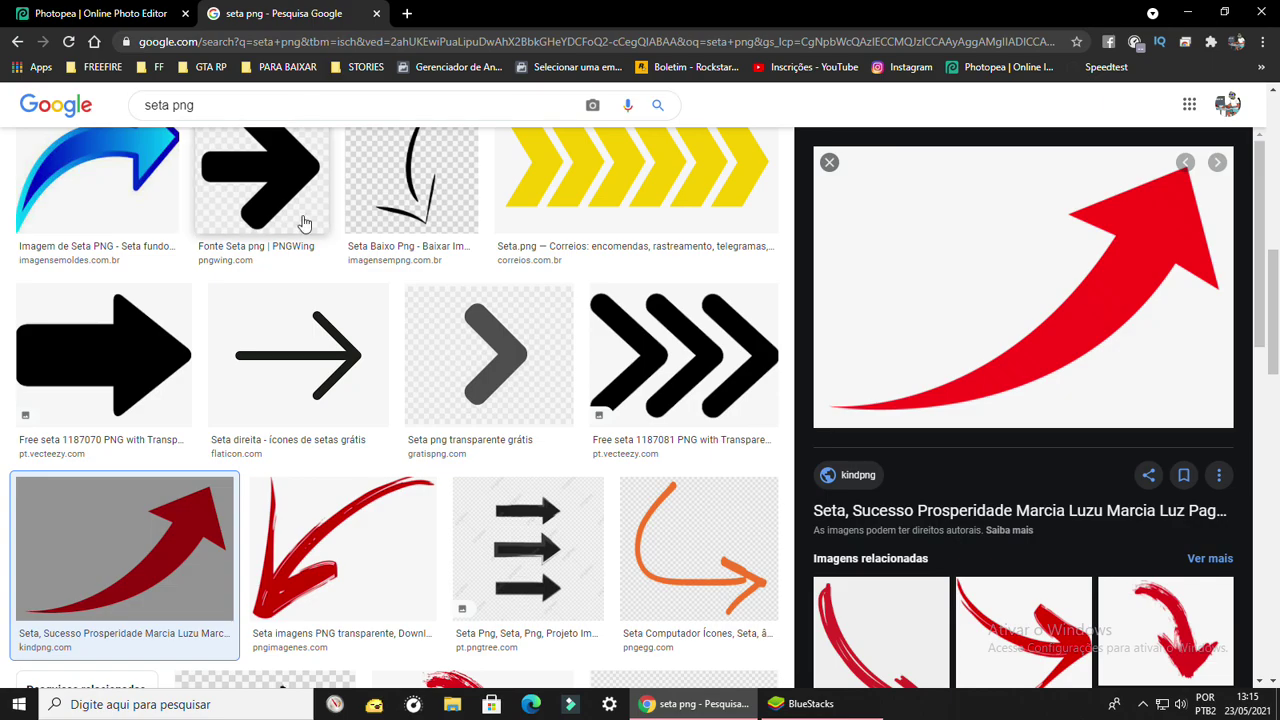
scroll(329, 271, up, 3)
scroll(329, 271, up, 2)
double_click(145, 118)
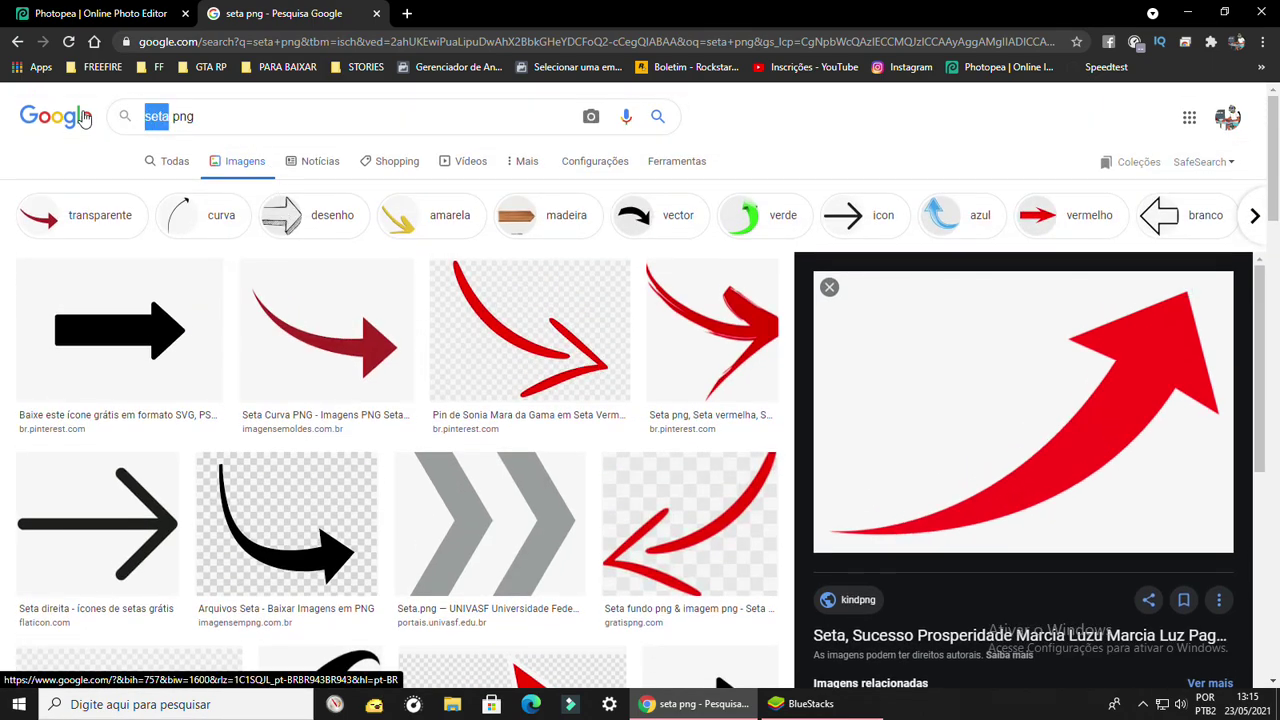
text(destaque)
key(Return)
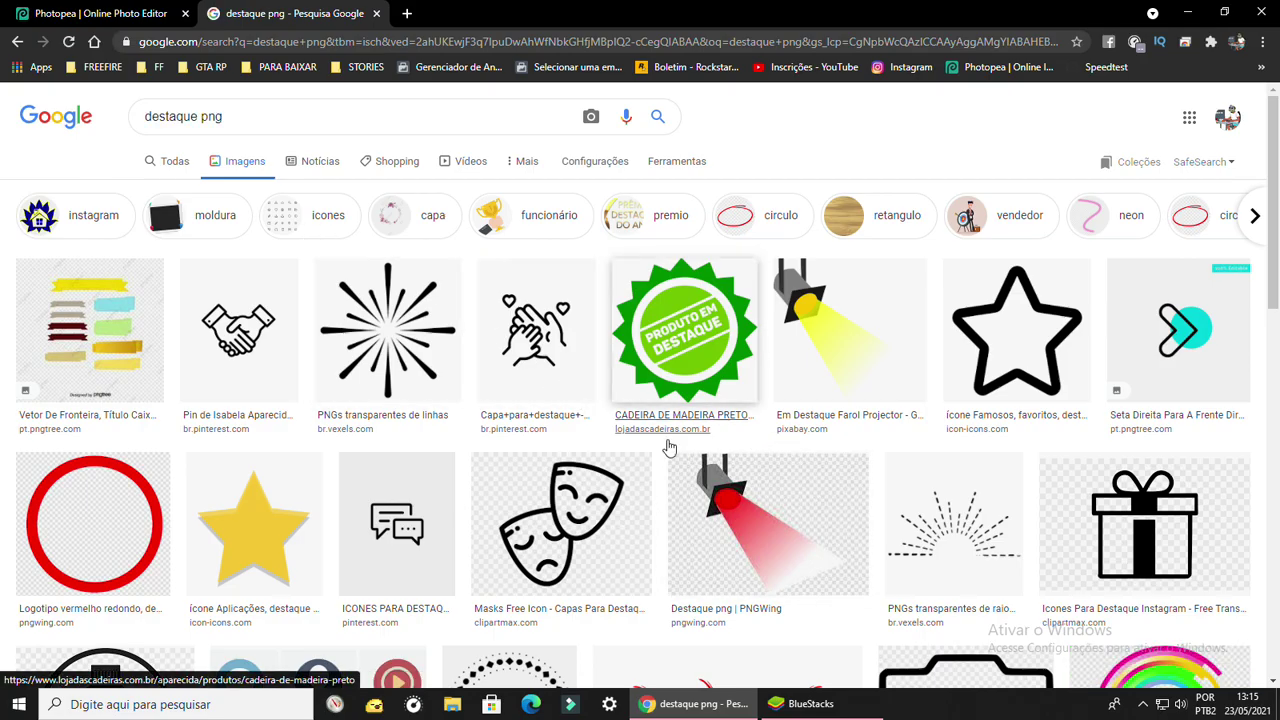
scroll(623, 491, down, 1)
scroll(625, 509, down, 2)
scroll(627, 521, down, 2)
scroll(626, 520, down, 3)
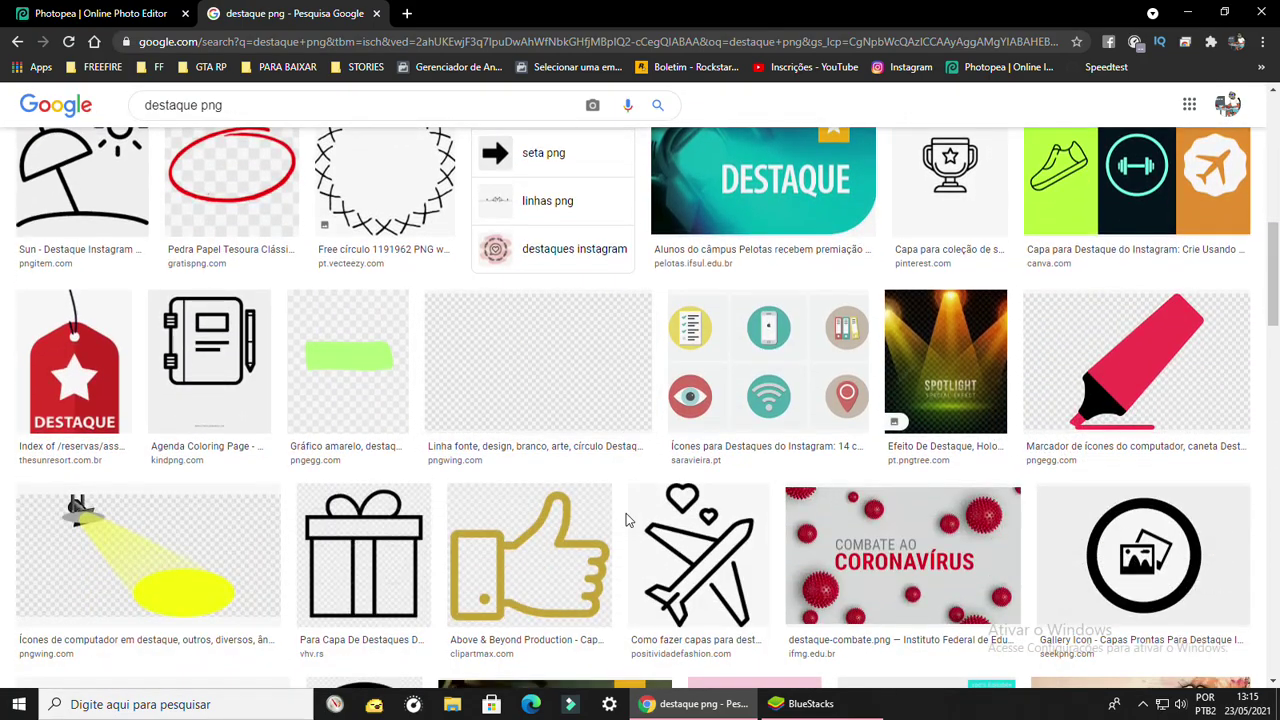
scroll(626, 520, down, 2)
scroll(626, 520, down, 5)
scroll(626, 520, down, 2)
scroll(626, 520, down, 5)
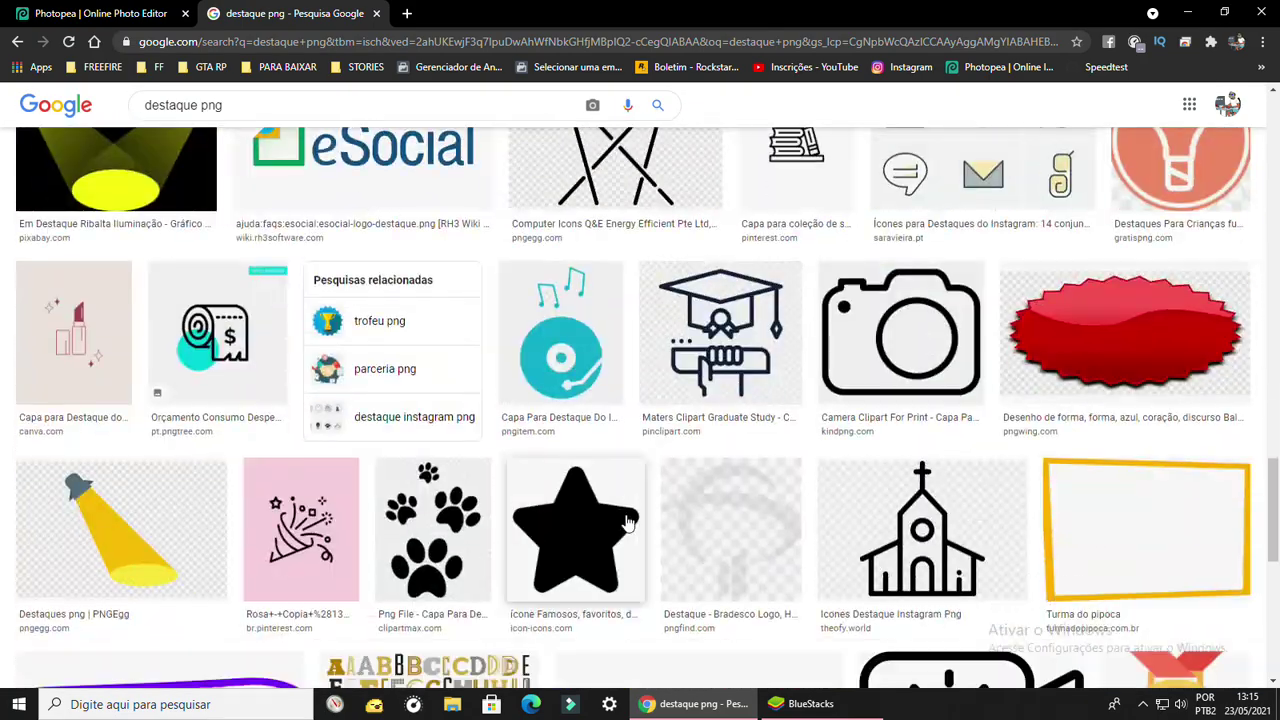
scroll(626, 522, down, 3)
scroll(627, 525, down, 5)
scroll(627, 531, down, 4)
scroll(625, 528, down, 4)
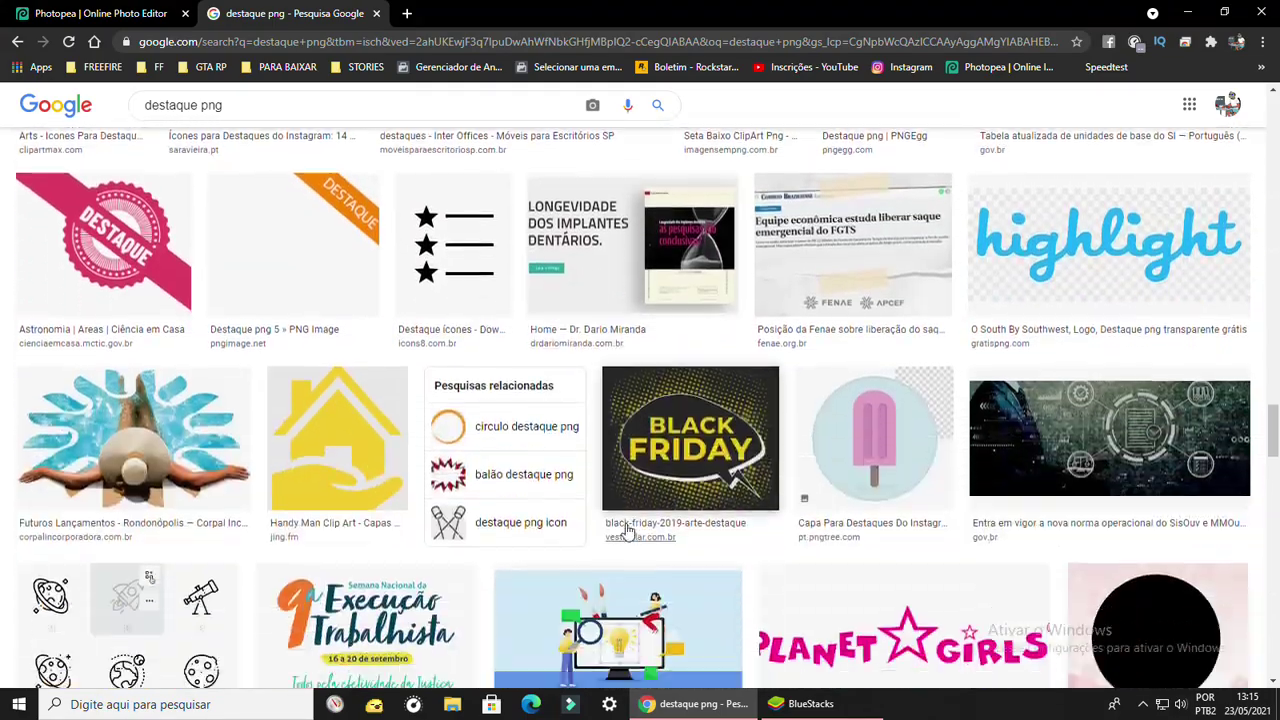
scroll(625, 528, down, 4)
scroll(635, 480, up, 8)
scroll(648, 420, up, 10)
scroll(648, 420, up, 5)
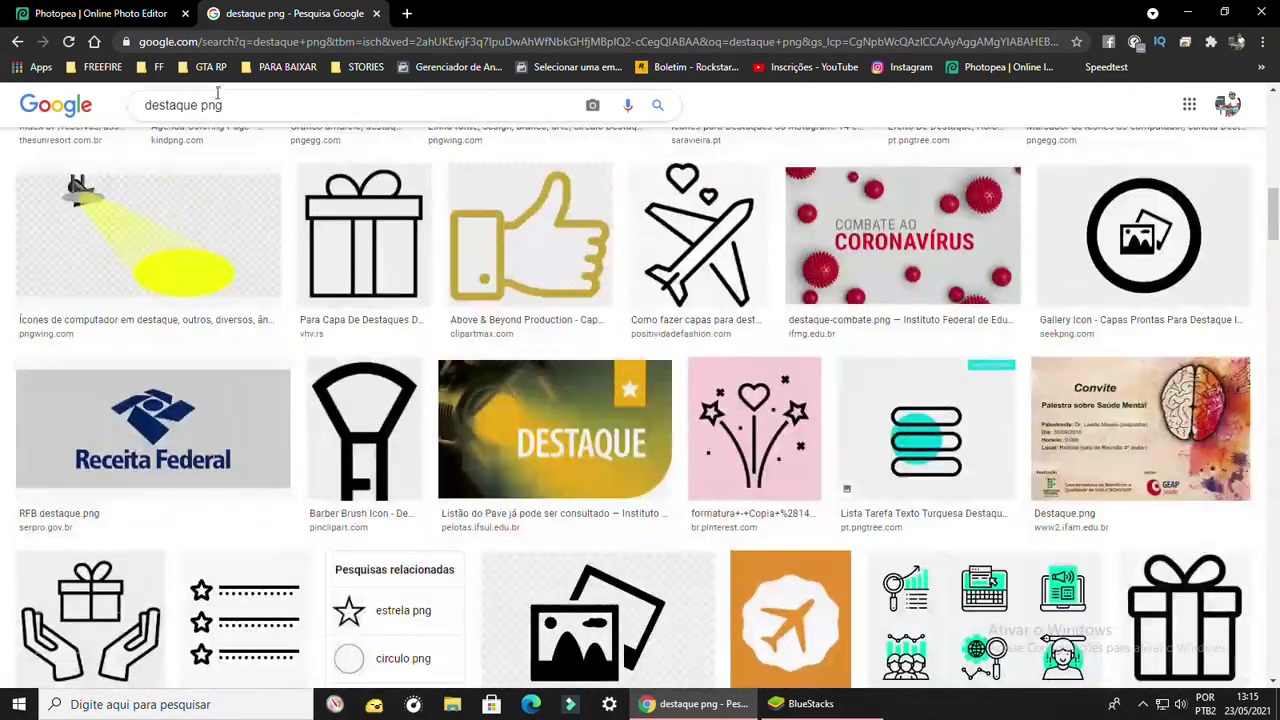
scroll(420, 260, up, 5)
- Search for 'lines' png and copy the Radiation Lines speed-lines image
double_click(172, 105)
text(li)
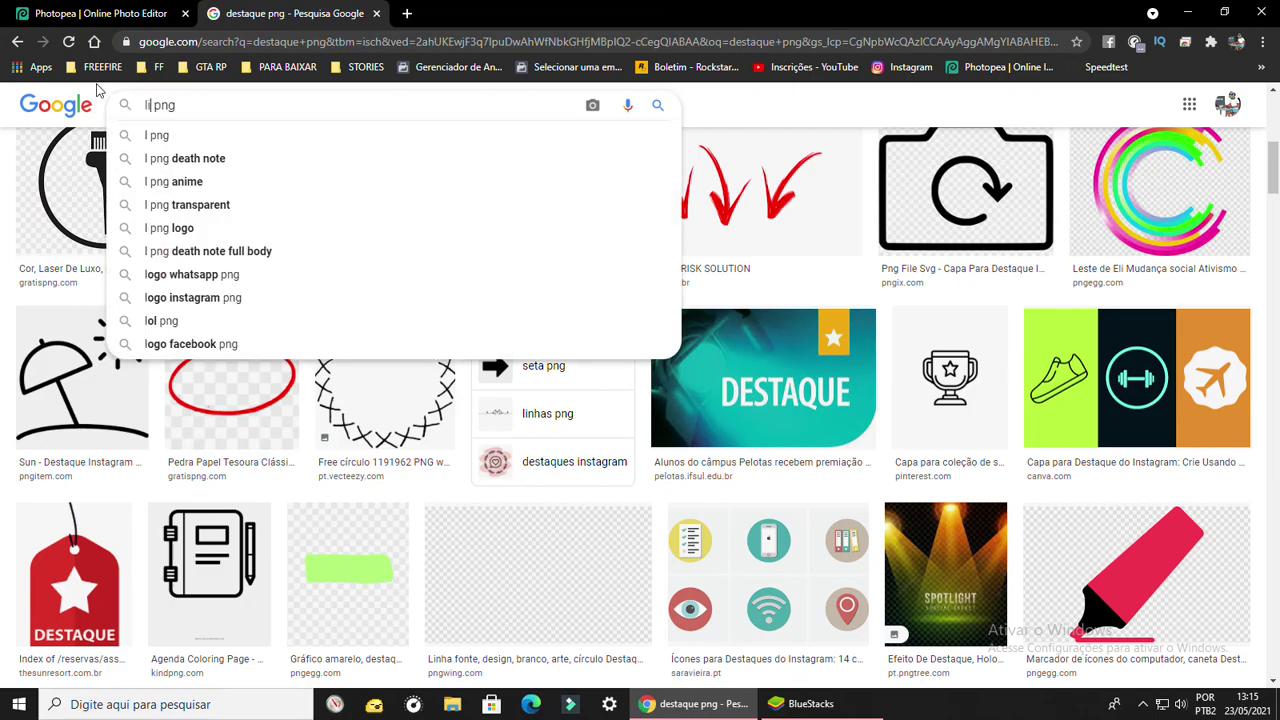
text(nes)
key(Return)
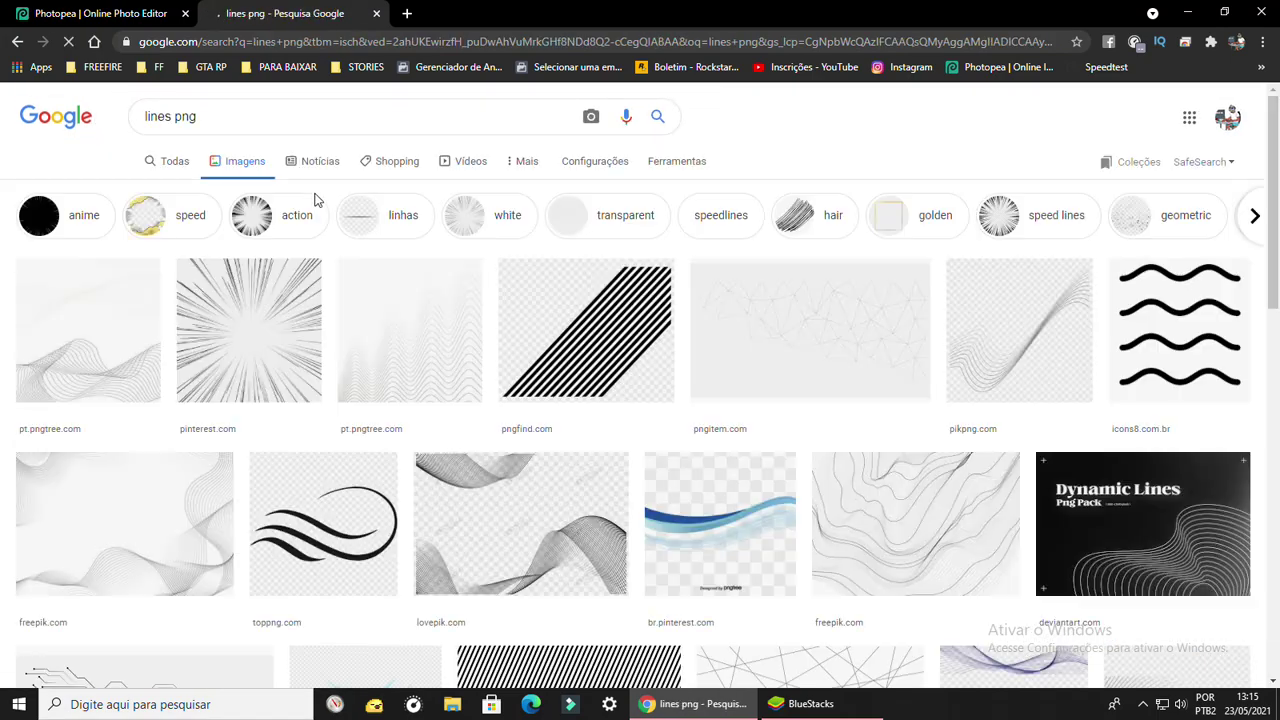
click(253, 342)
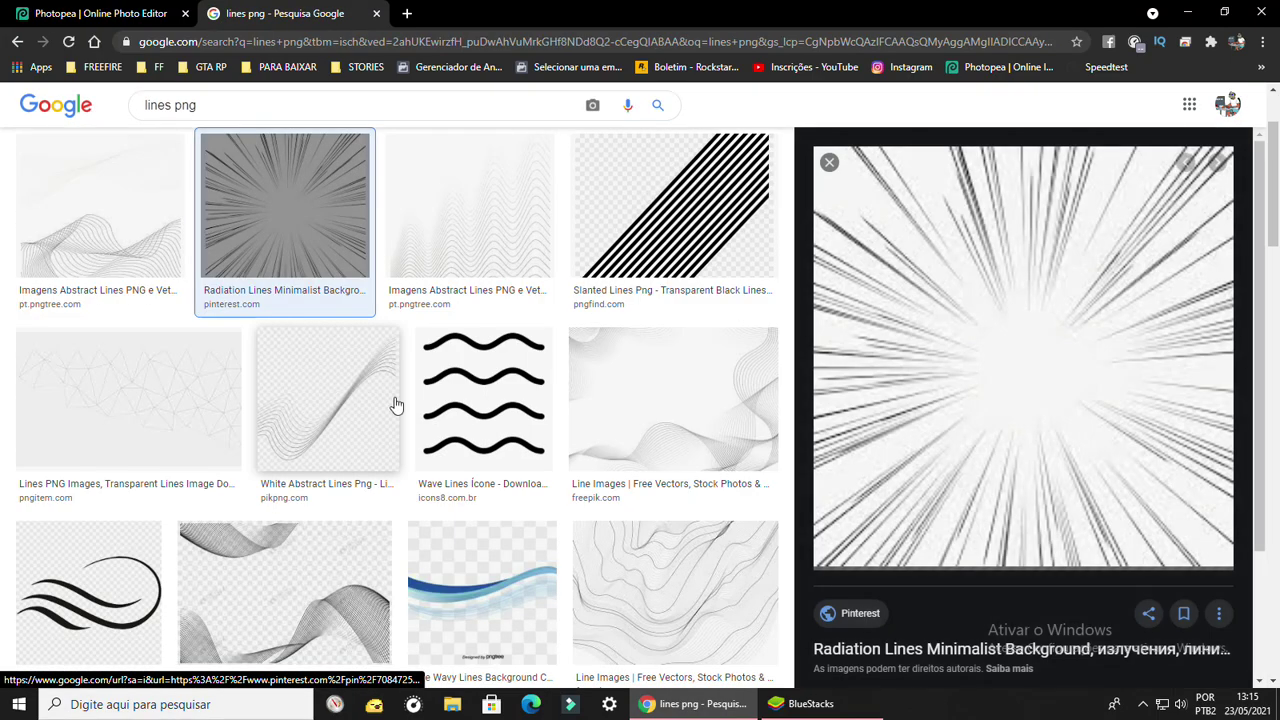
right_click(1020, 366)
click(971, 343)
right_click(971, 343)
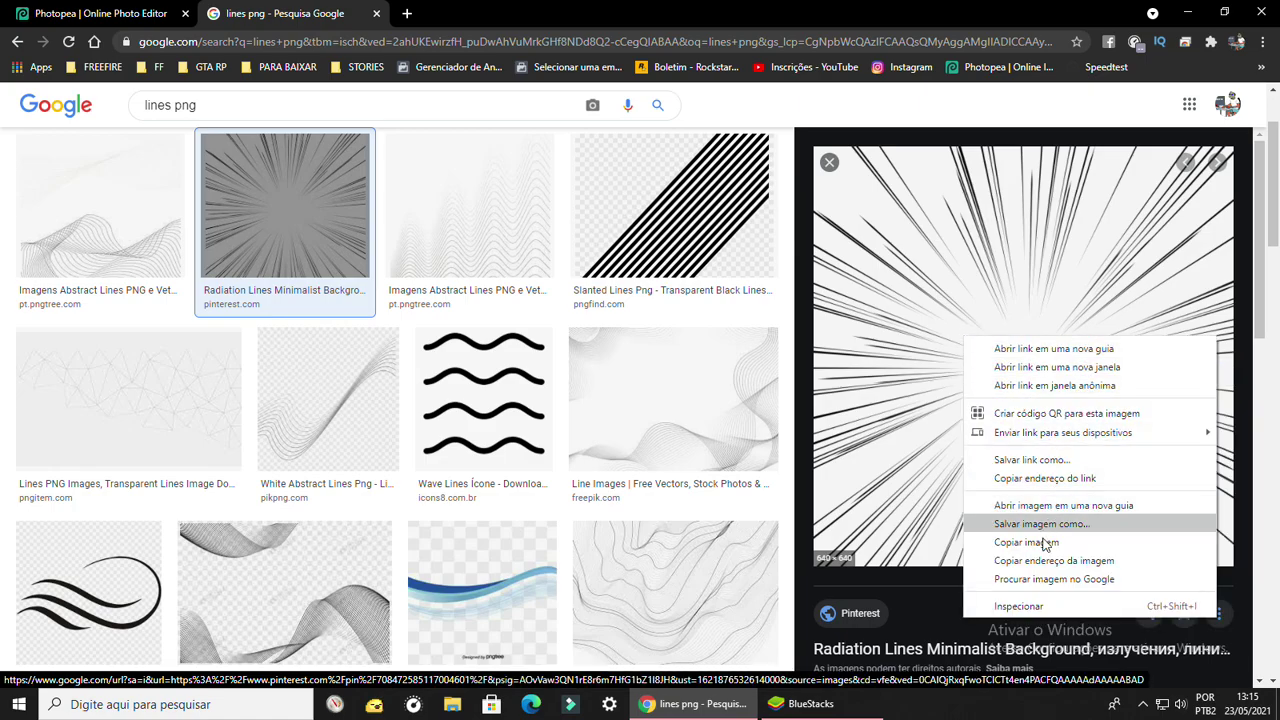
click(1040, 553)
- Paste the speed lines into Photopea and delete their white background with the Magic Wand
click(100, 13)
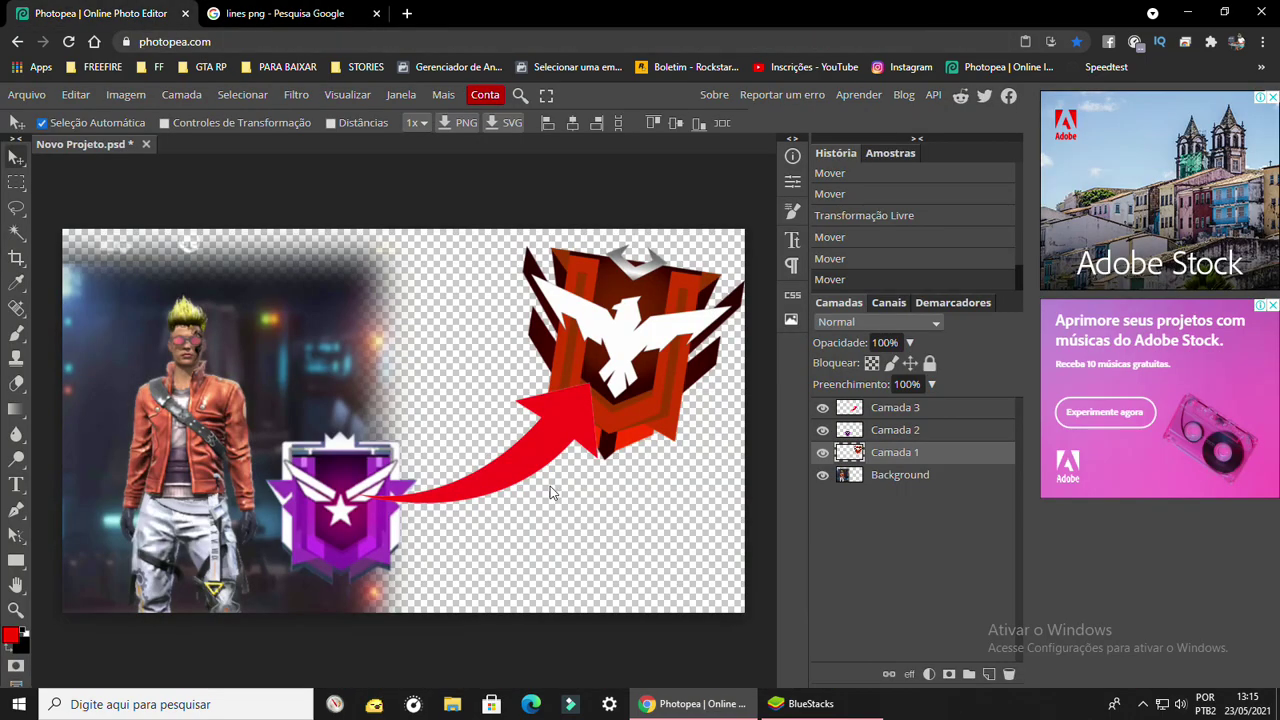
key(ctrl+v)
mouse_move(93, 403)
mouse_down()
mouse_move(248, 403)
mouse_move(102, 385)
mouse_up()
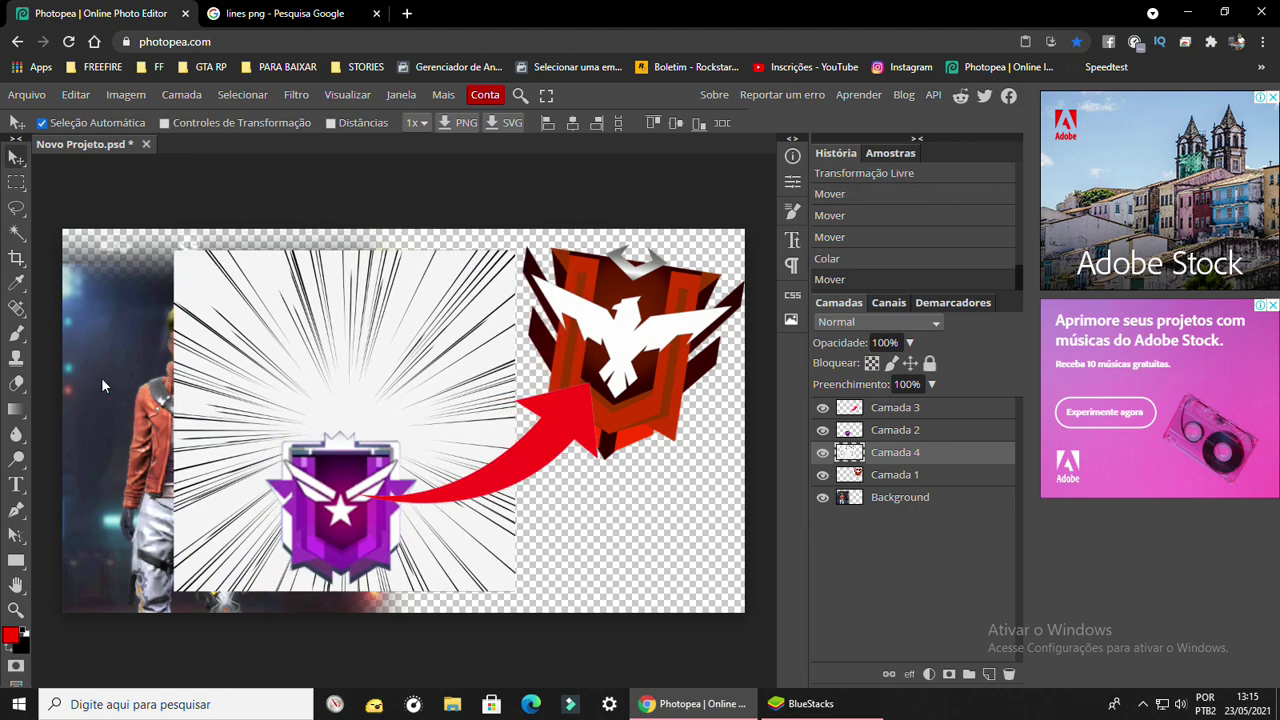
click(15, 232)
click(257, 327)
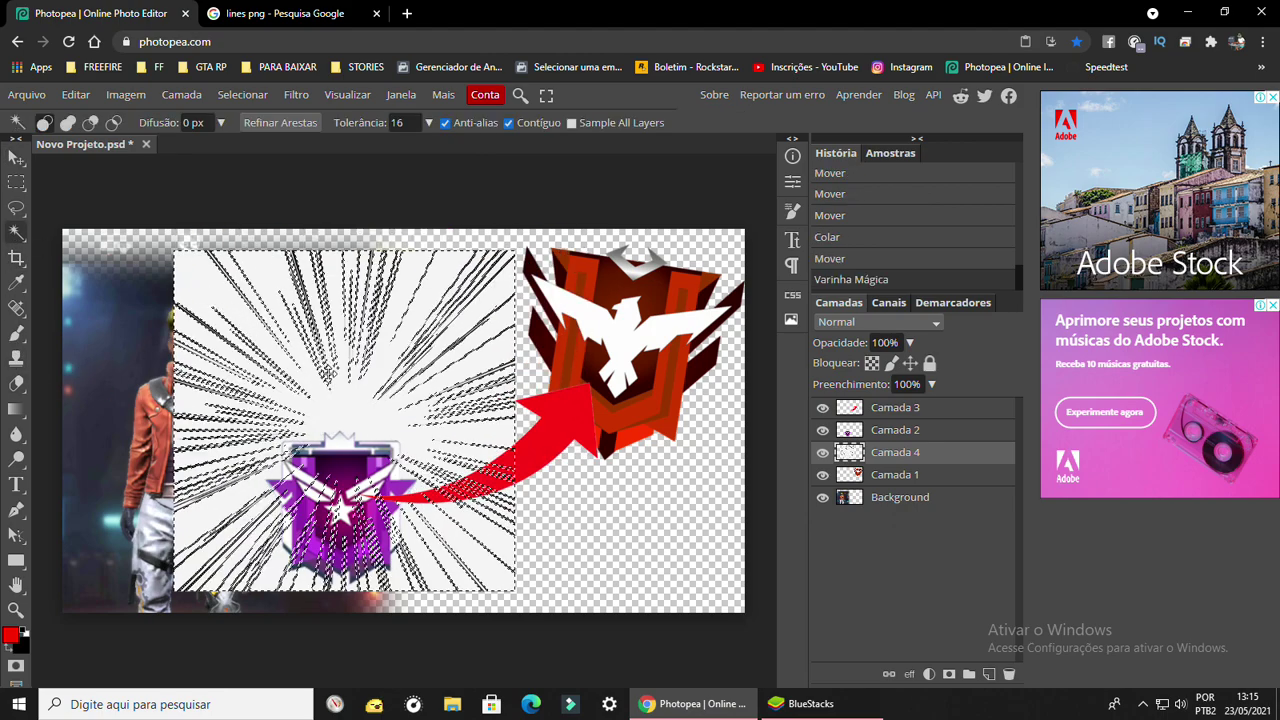
key(Delete)
click(27, 159)
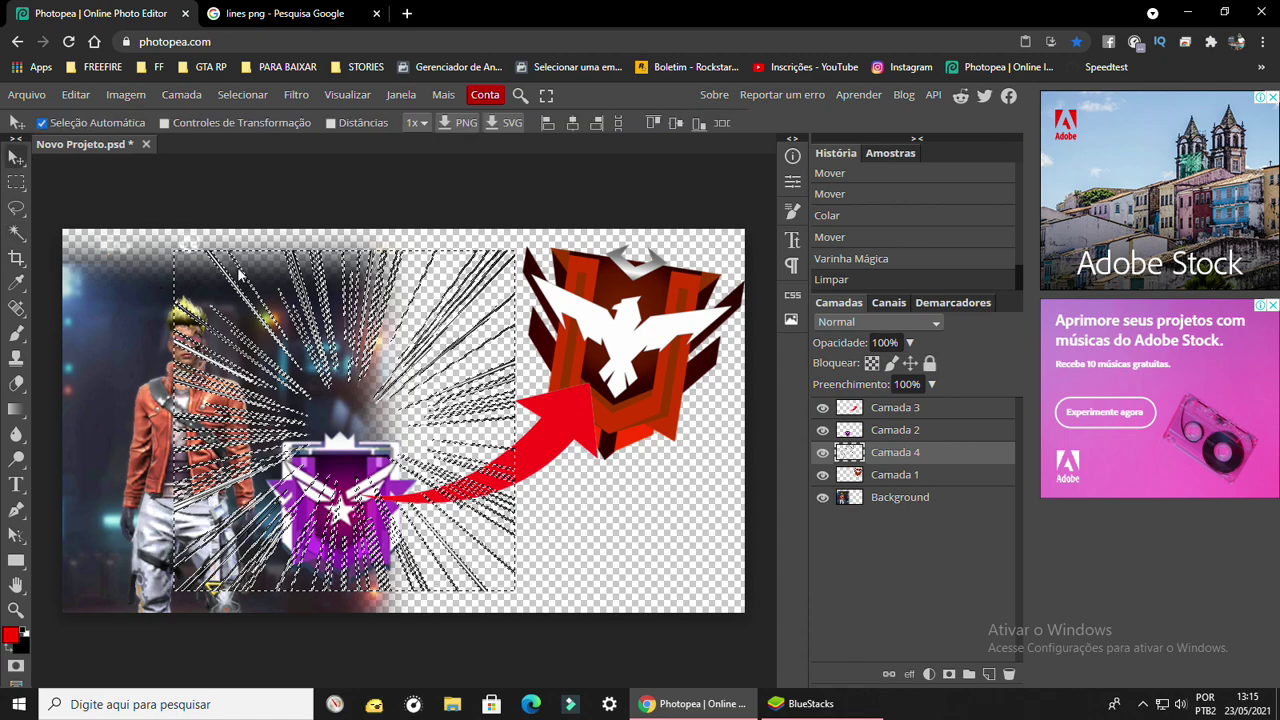
key(ctrl+d)
- Reposition the red arrow between the badges and move the top-layer speed lines over the red badge
shift+click(390, 348)
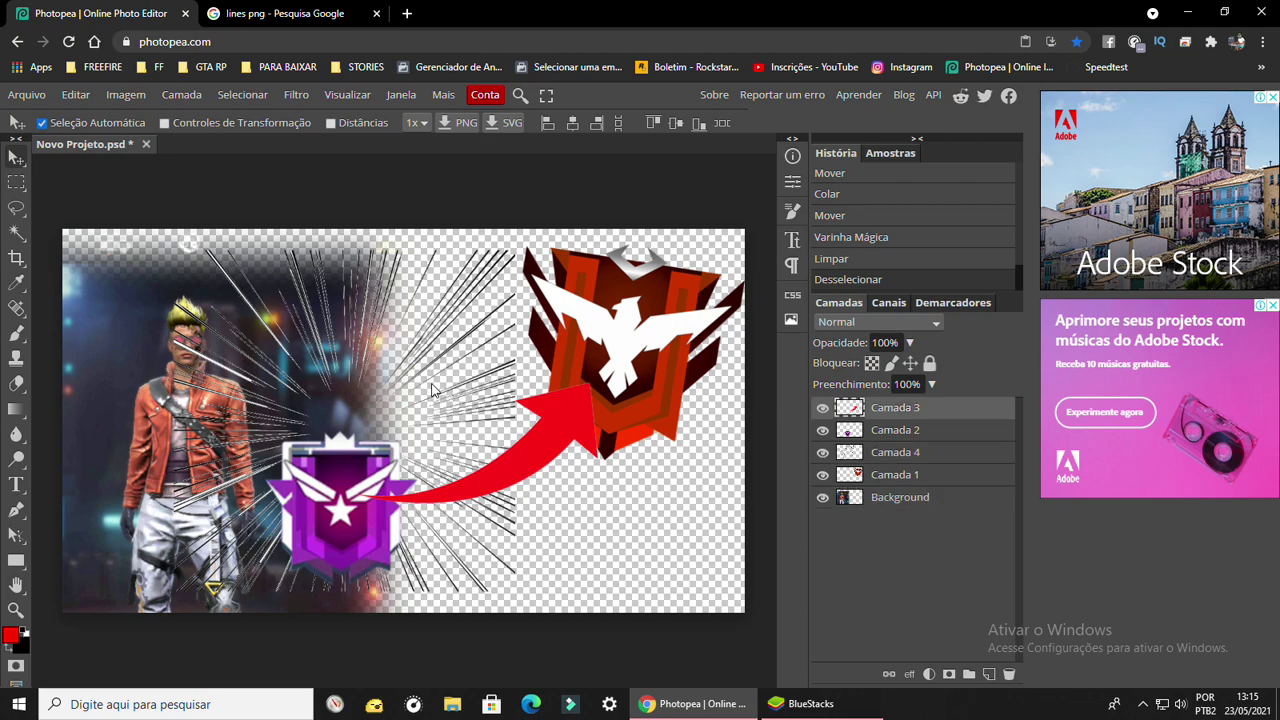
click(911, 410)
drag(470, 365, 444, 350)
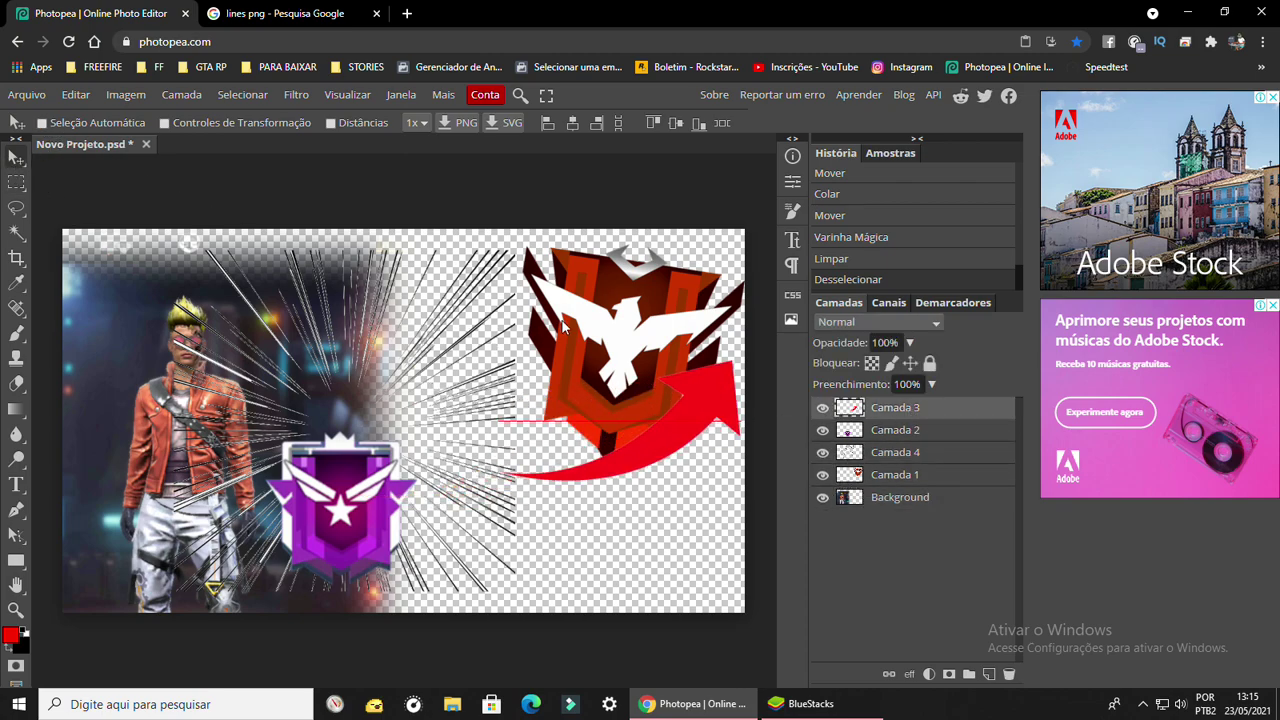
drag(900, 467, 918, 410)
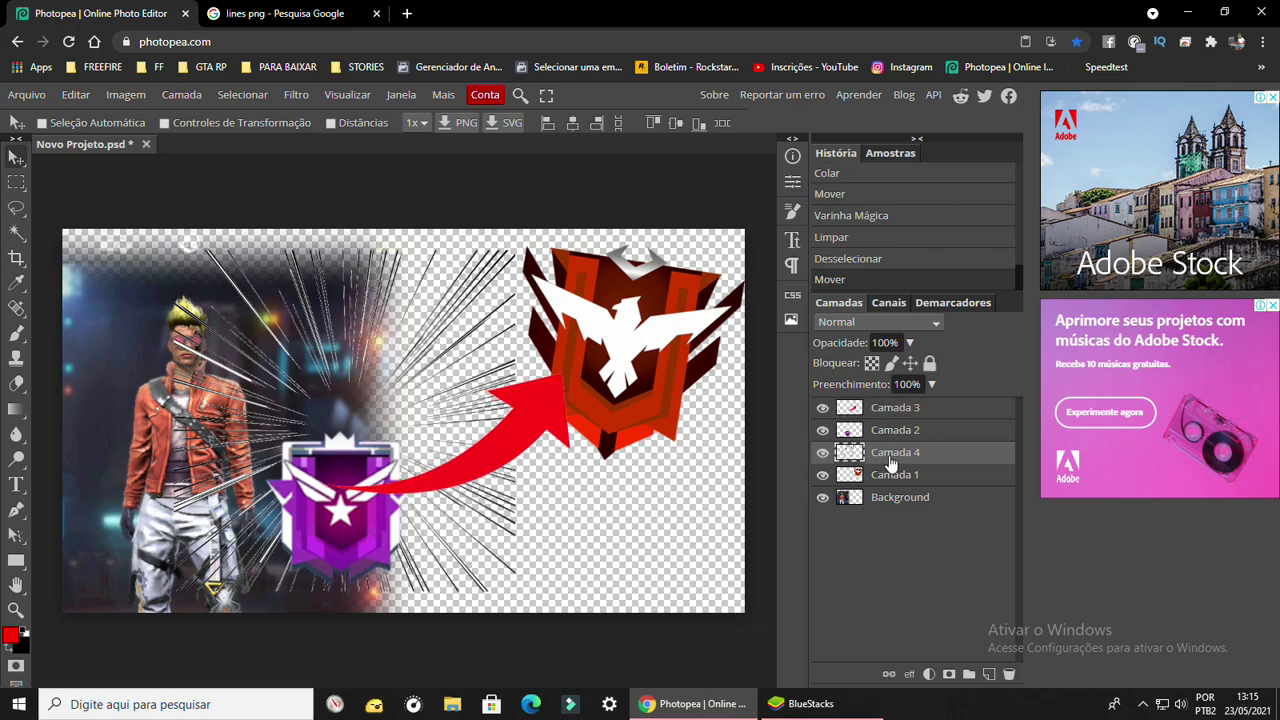
drag(376, 366, 637, 300)
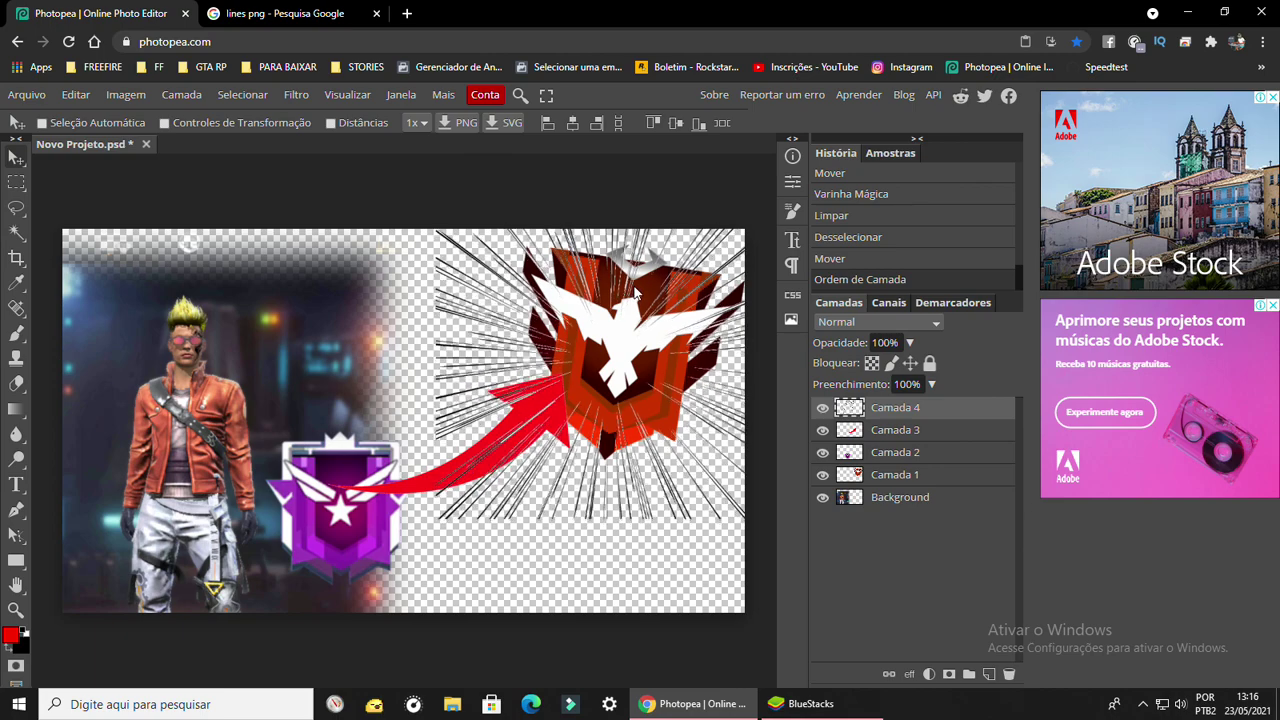
drag(634, 298, 636, 290)
- Give the speed lines layer a white Colour Overlay style
right_click(916, 420)
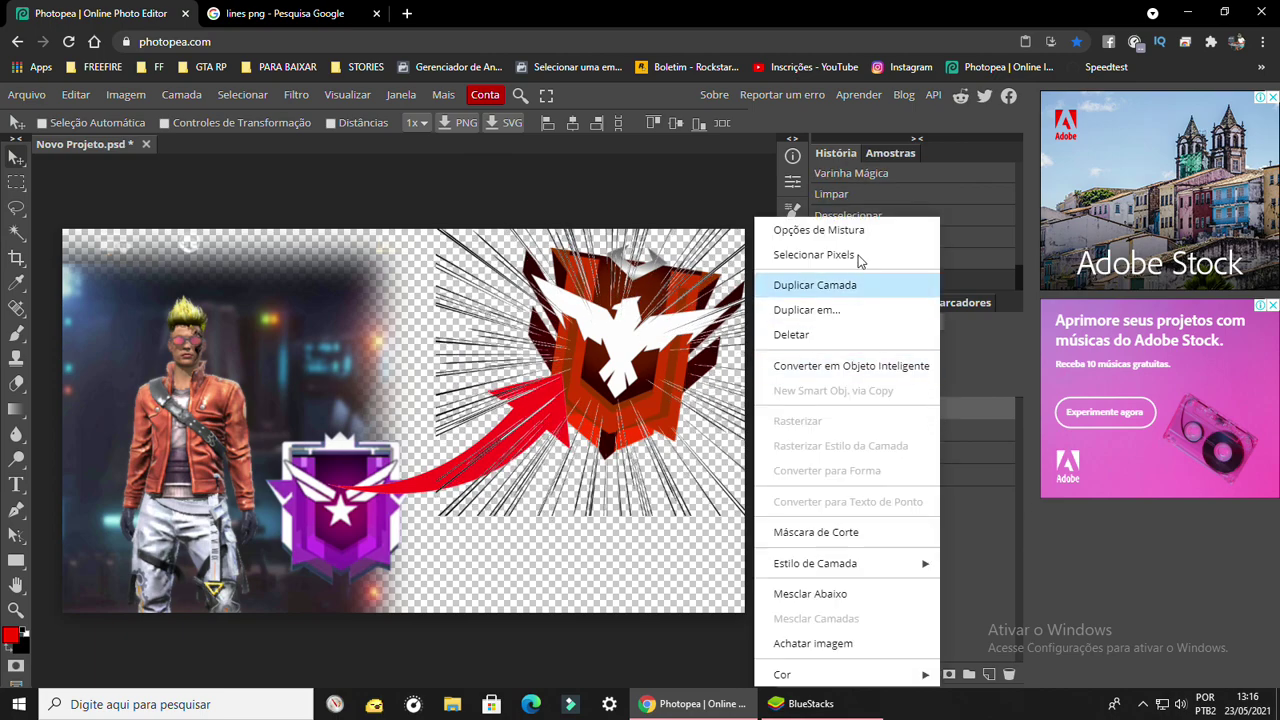
click(815, 224)
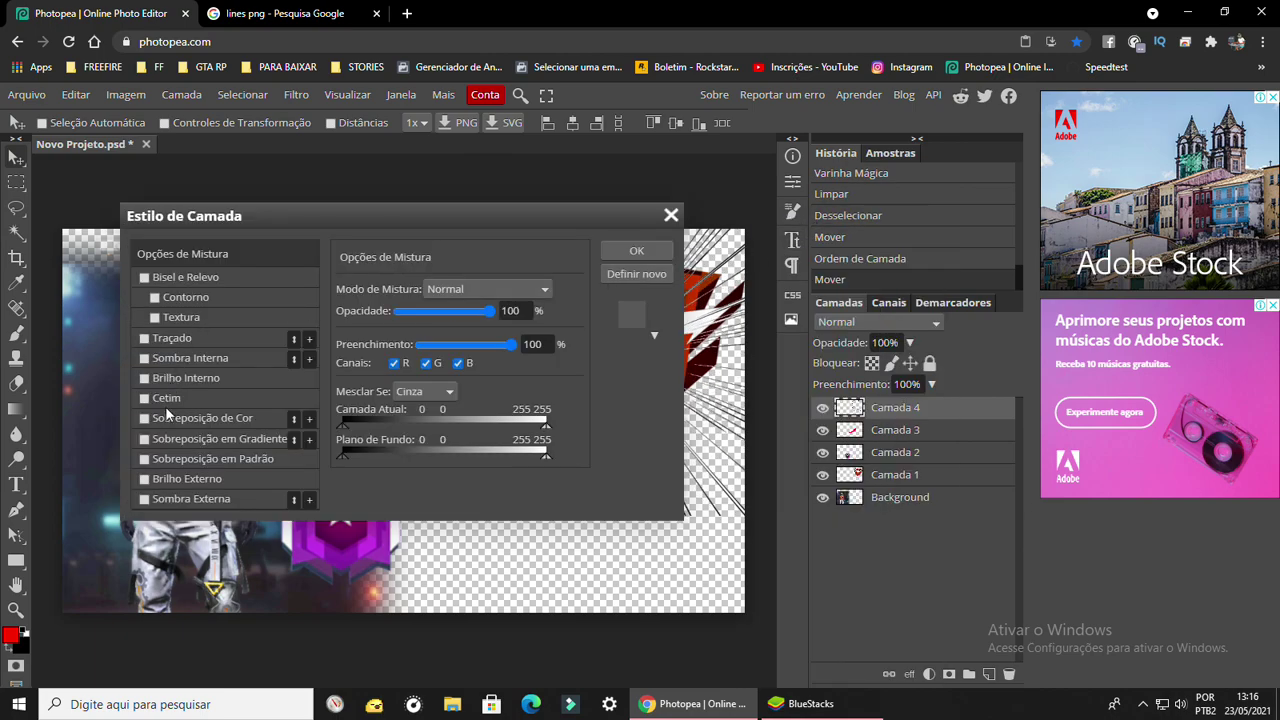
click(222, 412)
drag(303, 217, 829, 256)
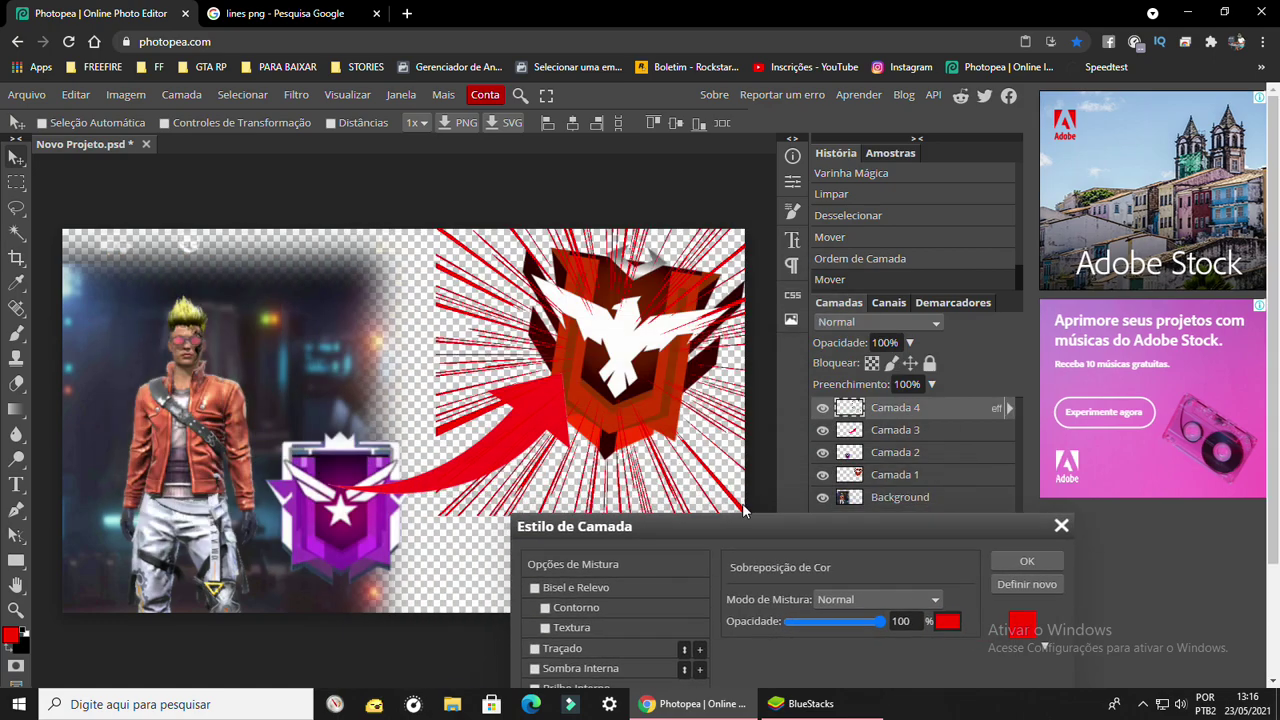
click(1084, 350)
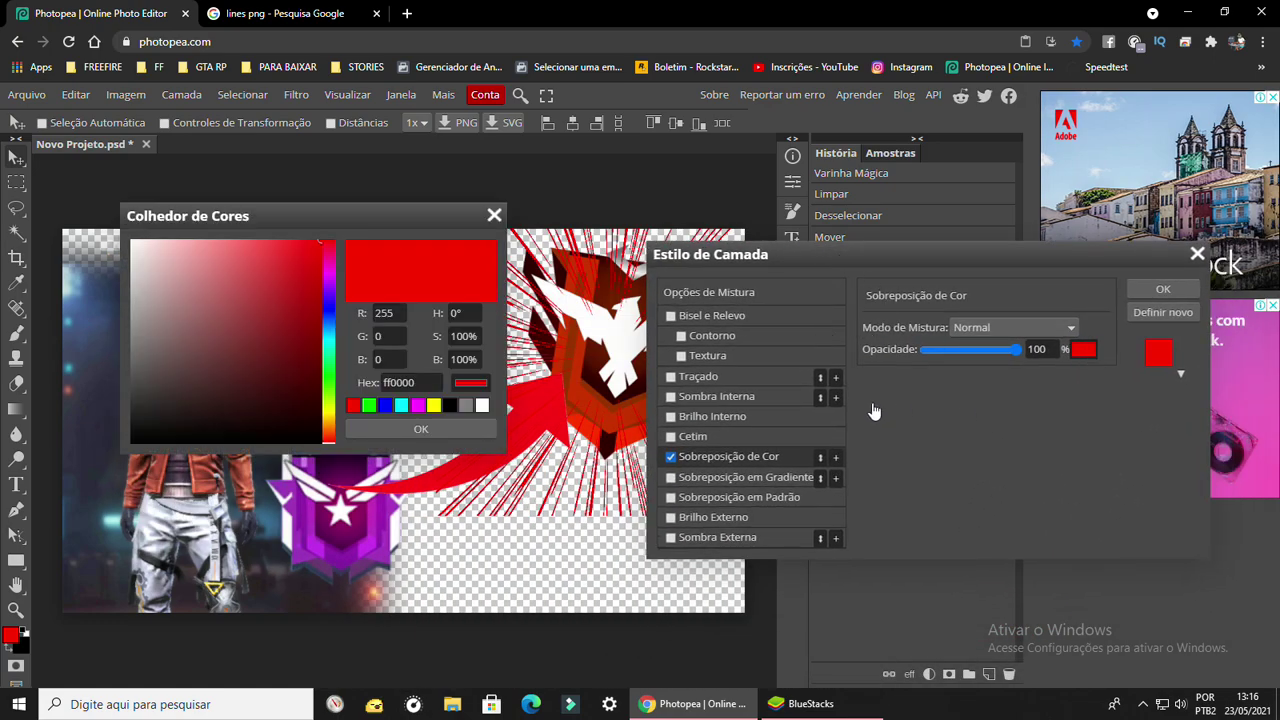
click(481, 406)
click(463, 428)
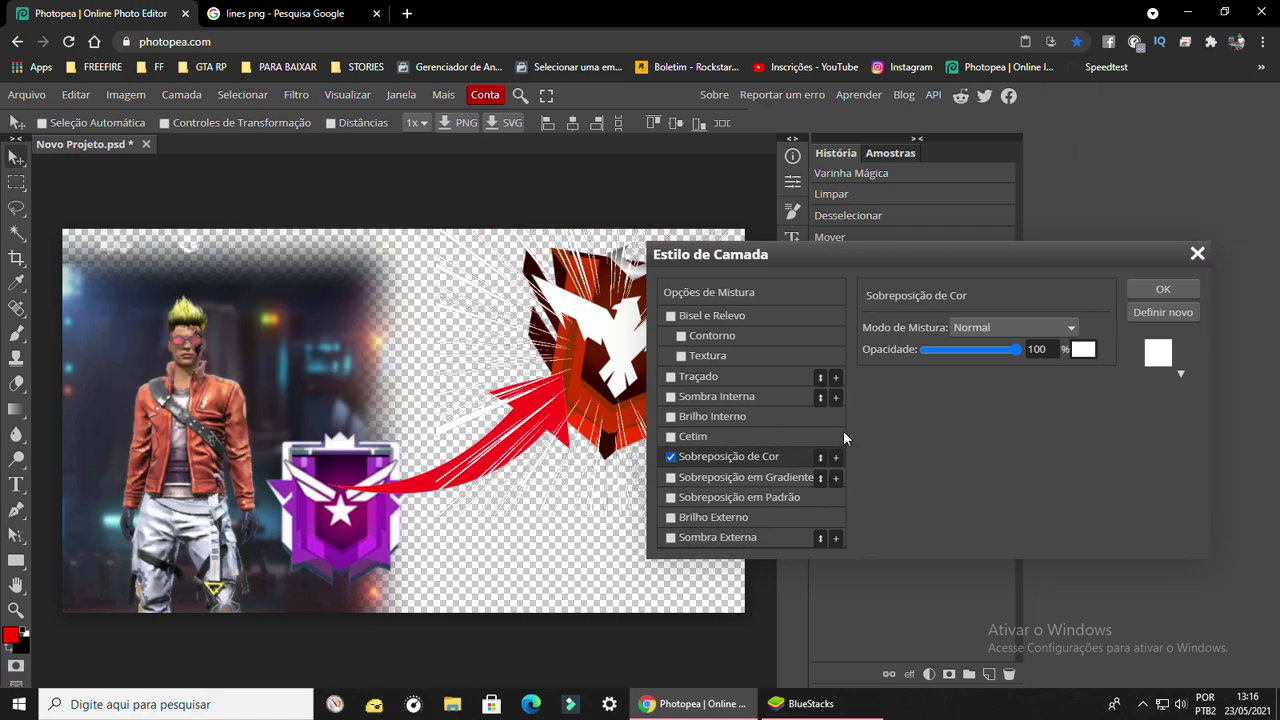
- Add a white stroke of size 2 at about 50% opacity and apply the style
click(671, 377)
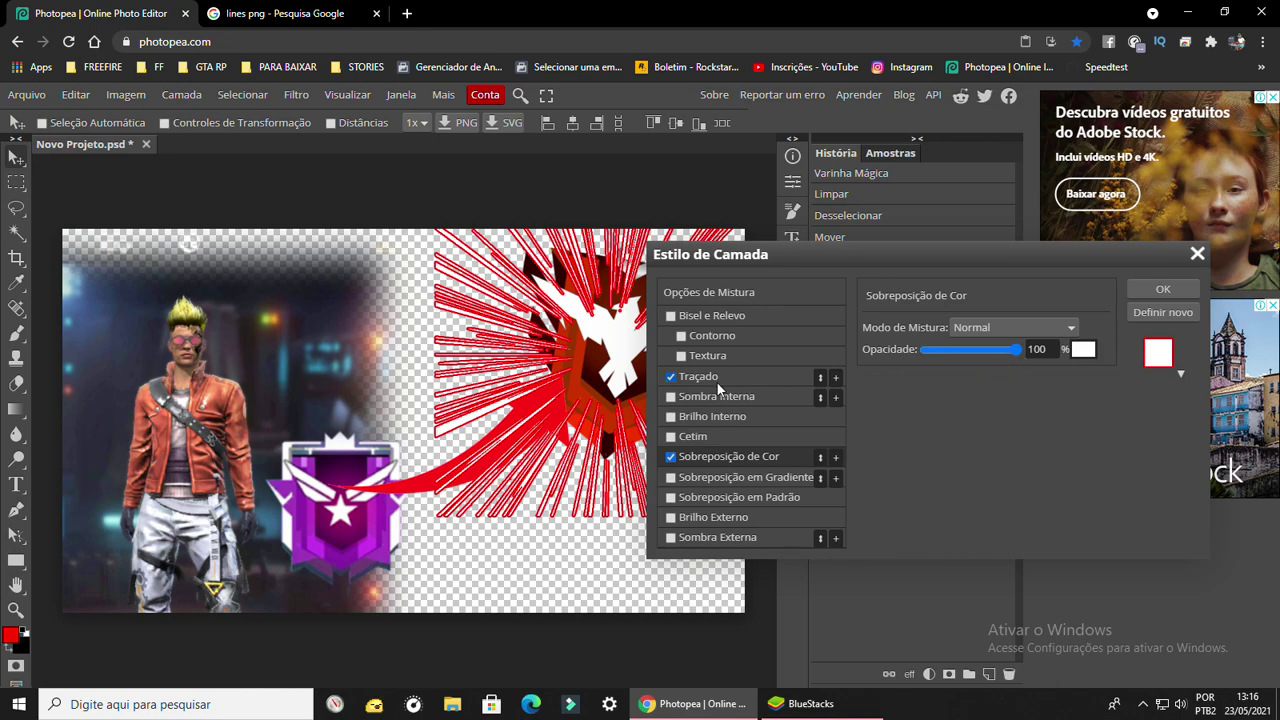
click(716, 380)
click(876, 433)
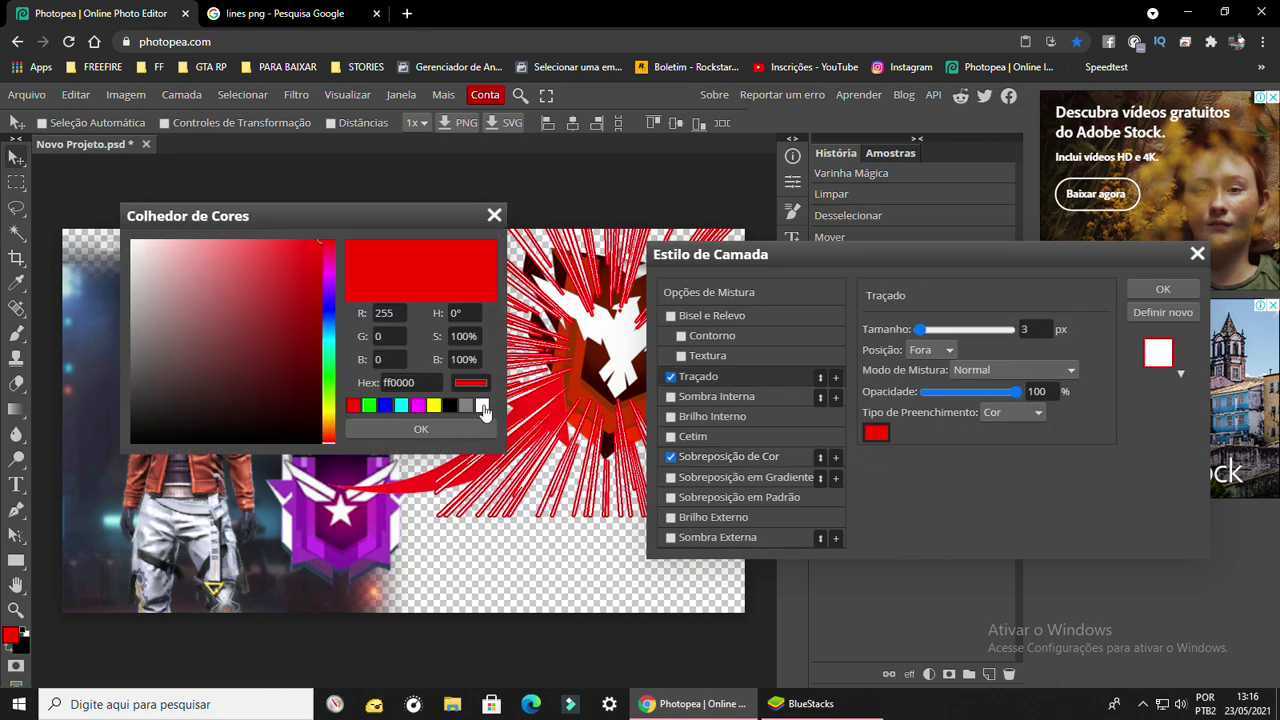
click(483, 405)
click(421, 429)
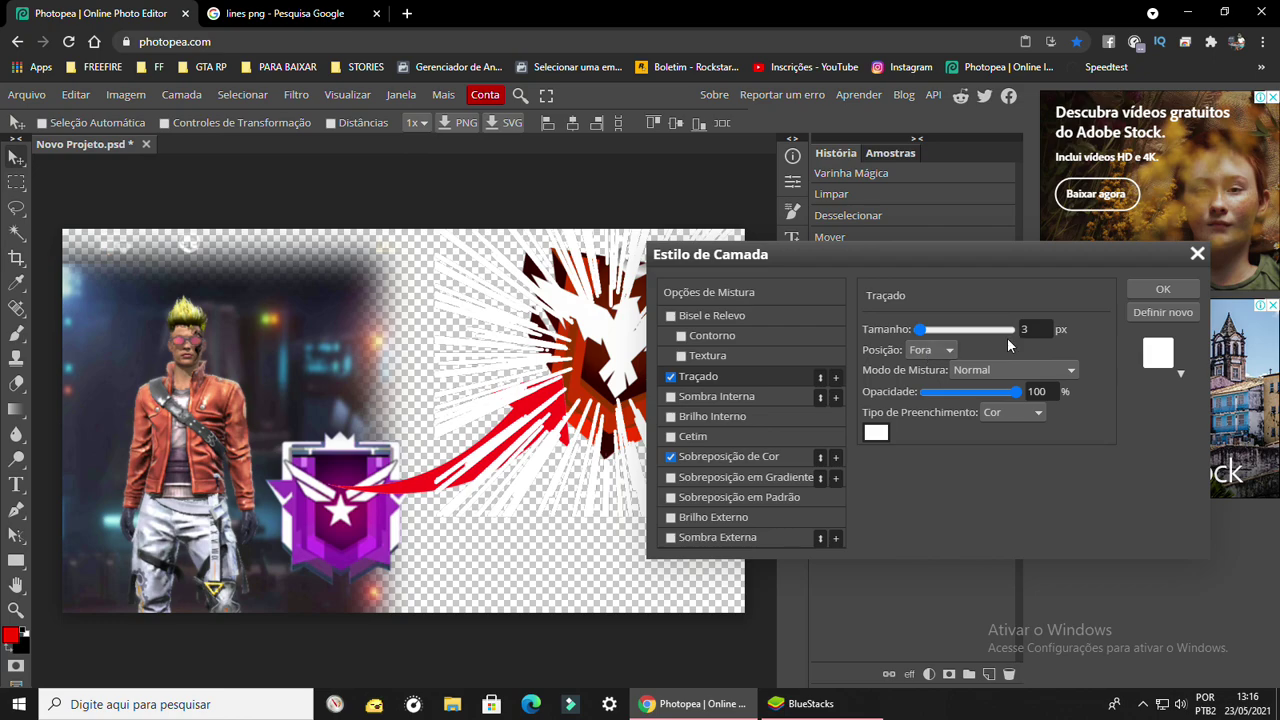
text(2)
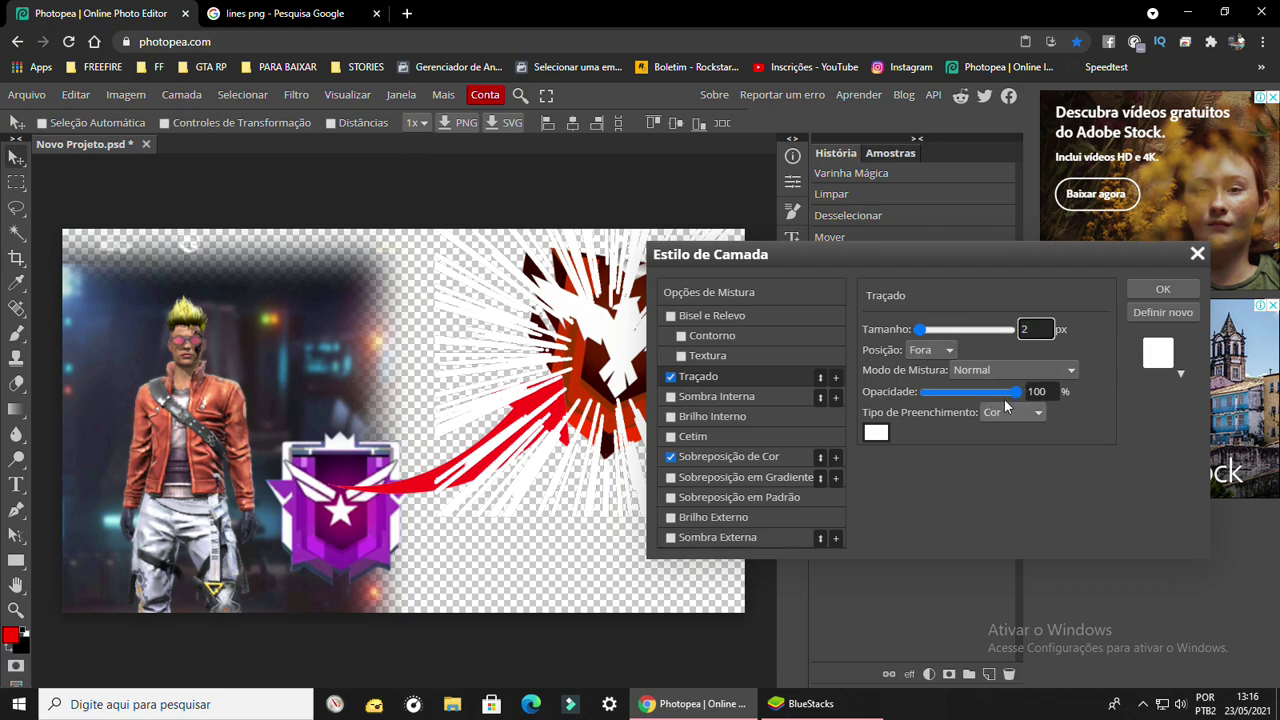
drag(1012, 394, 963, 394)
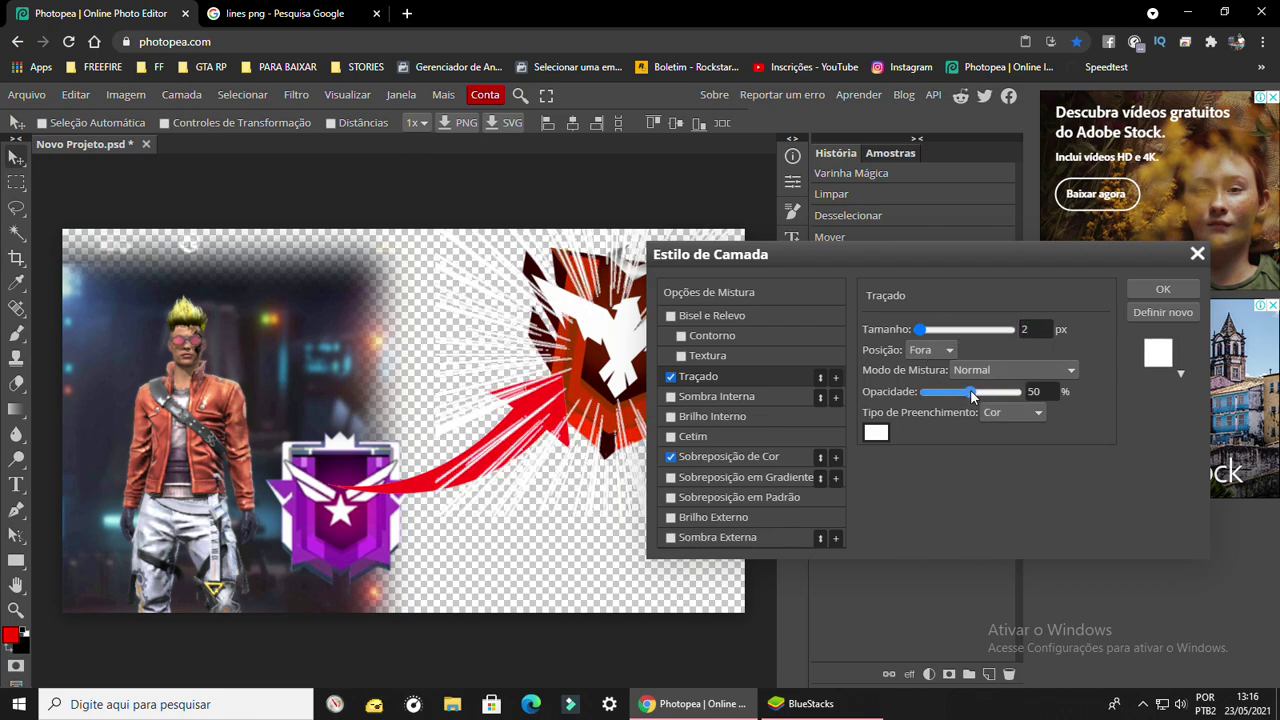
click(1162, 290)
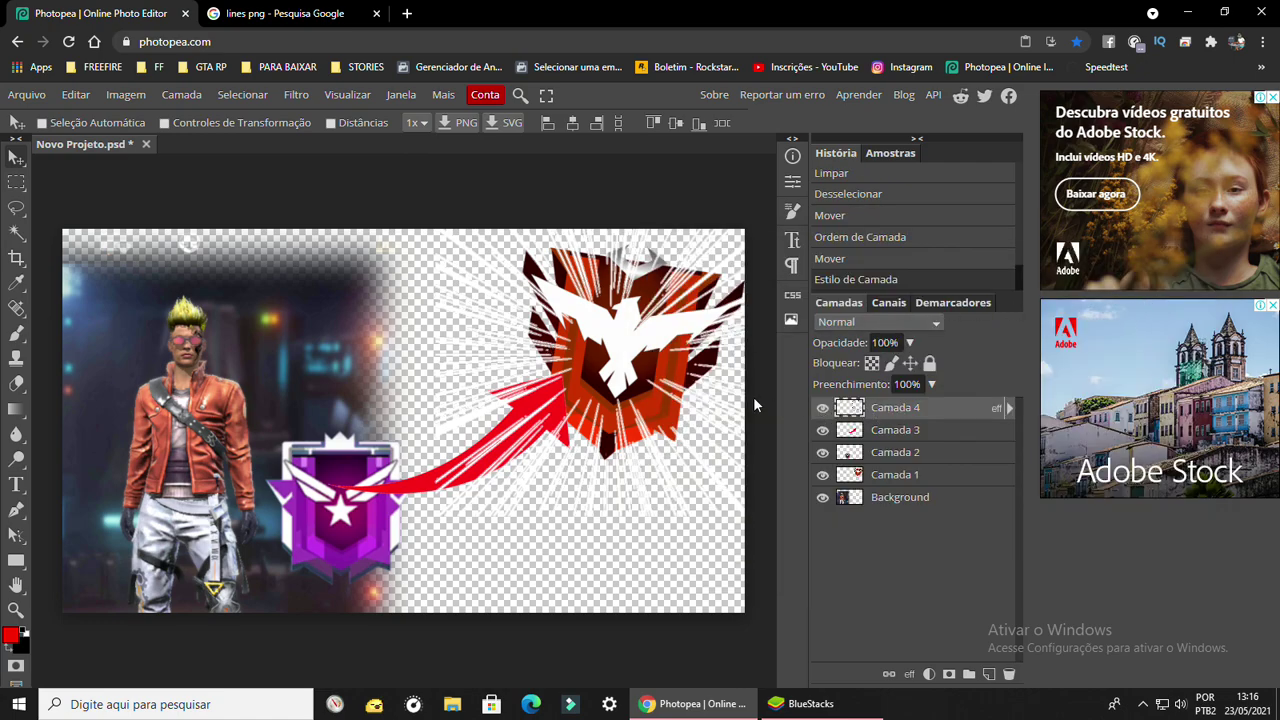
- Reopen and reapply the speed lines' layer style unchanged
right_click(845, 424)
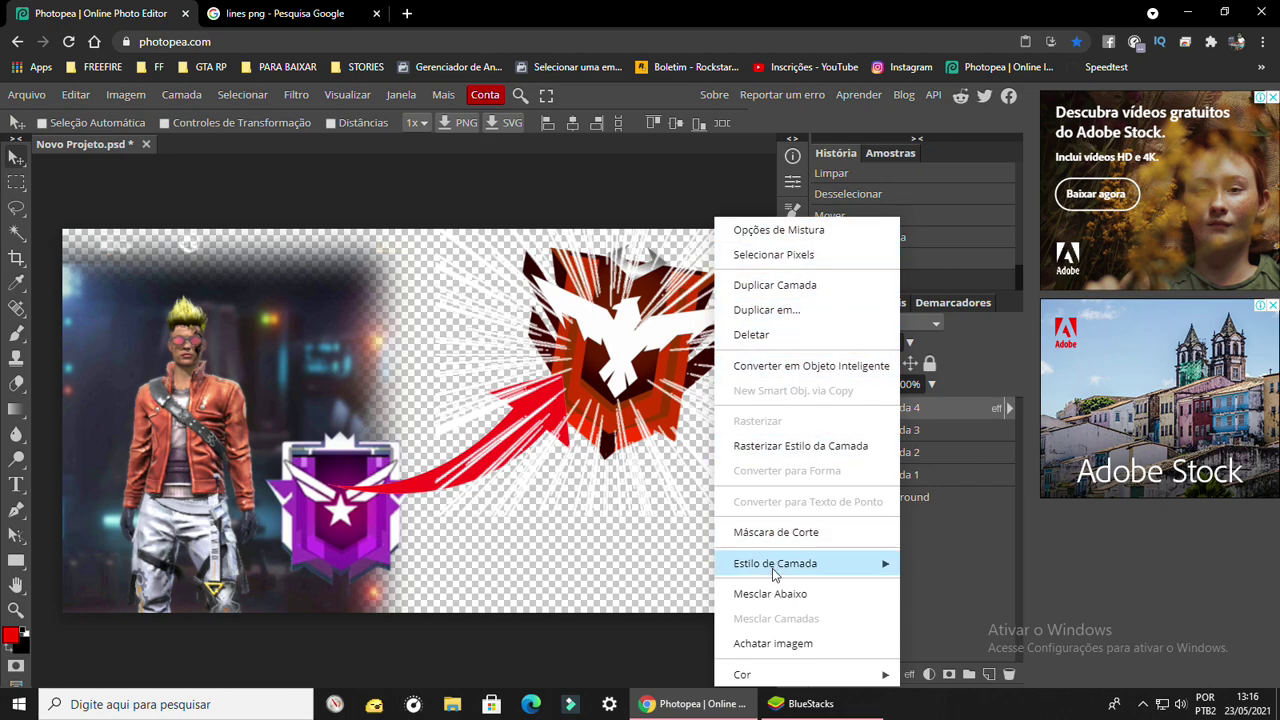
click(772, 238)
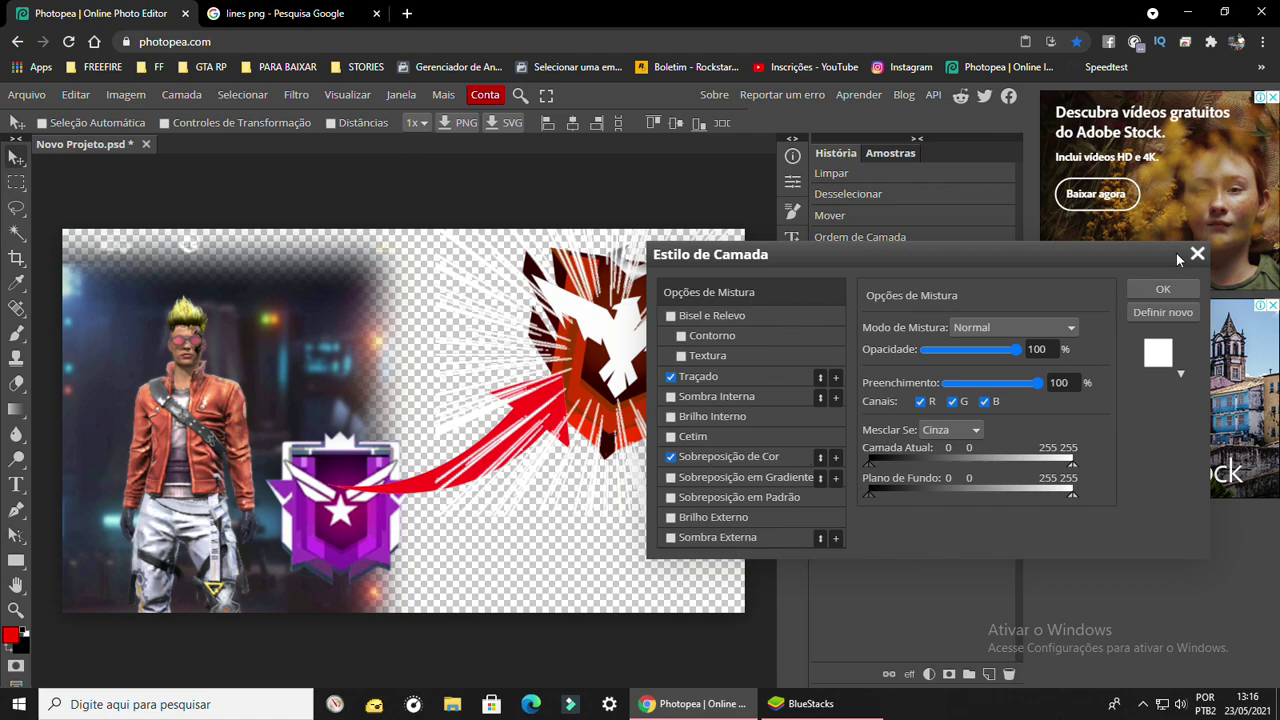
click(1164, 286)
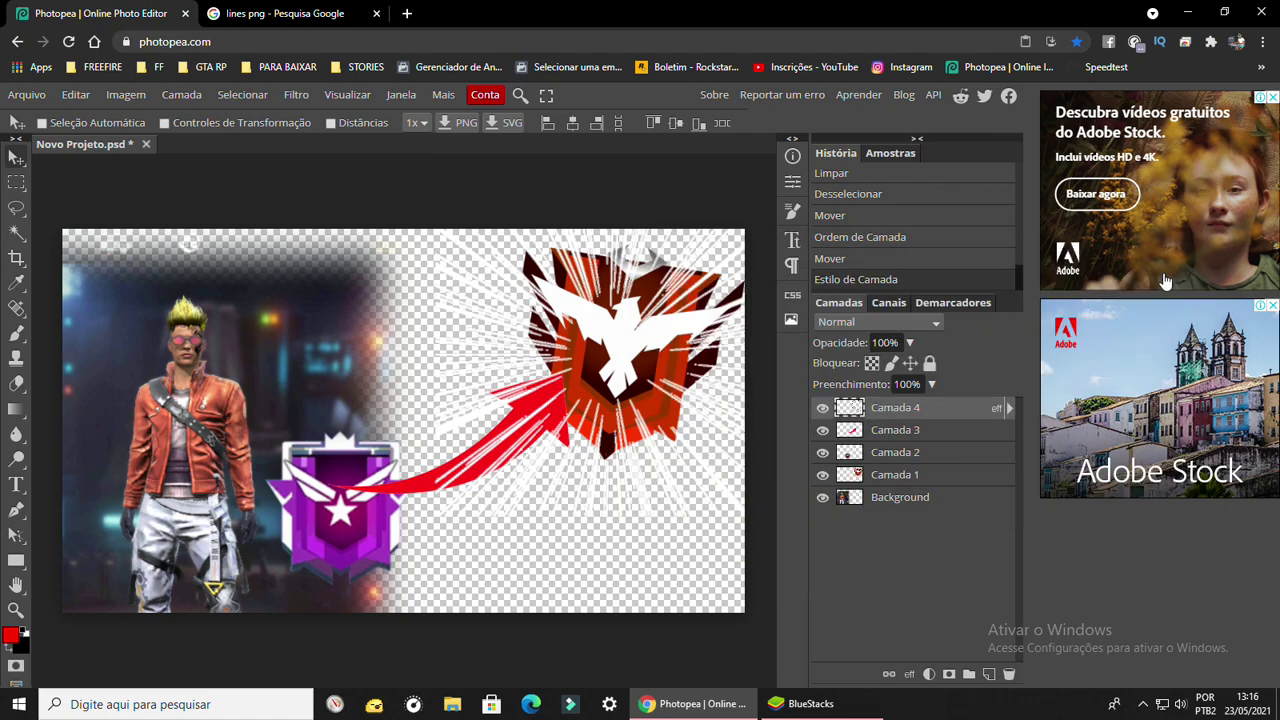
- Scale the speed lines to about 118%, shift them up-right beneath the arrow, and lower the background
click(668, 320)
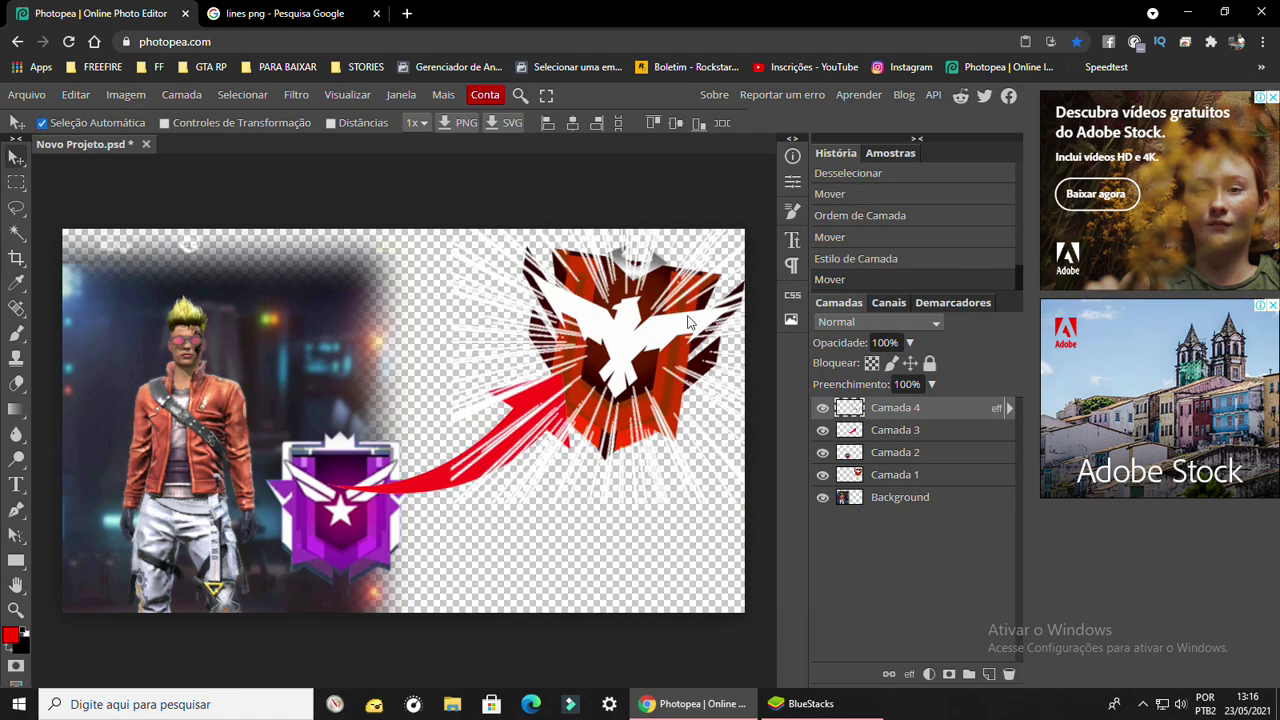
key(ctrl+t)
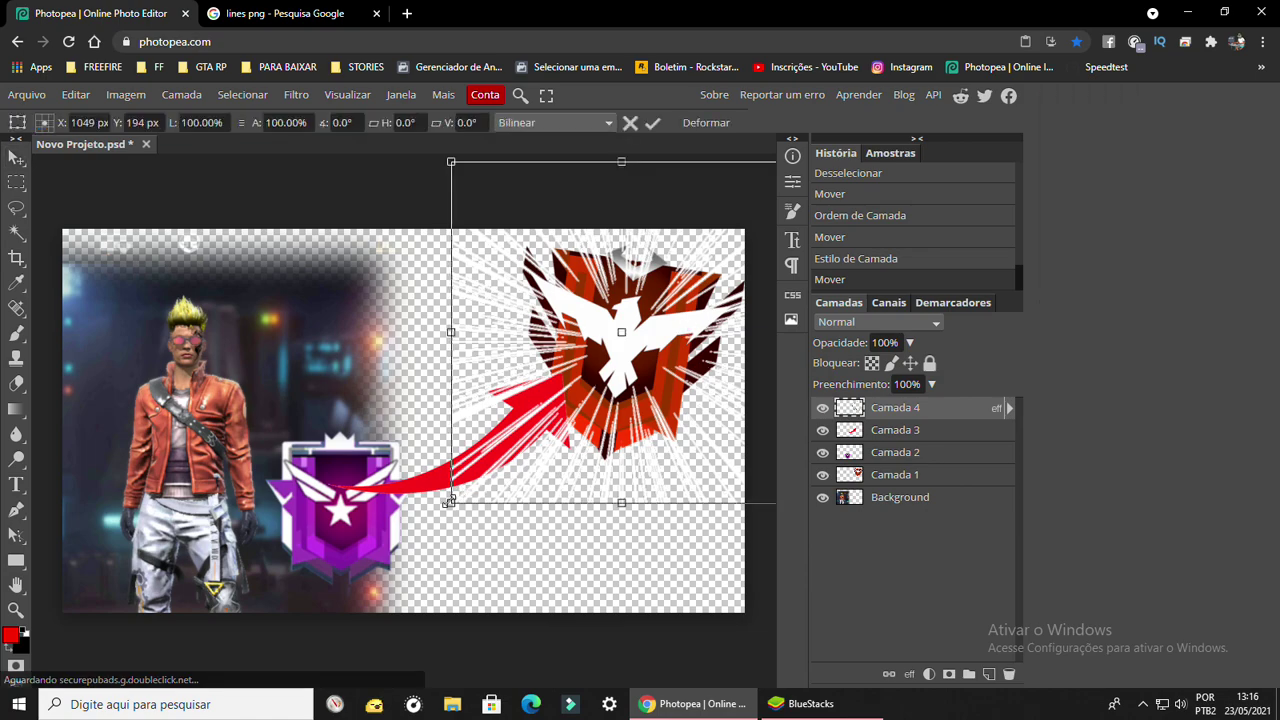
drag(451, 502, 390, 548)
drag(480, 500, 510, 464)
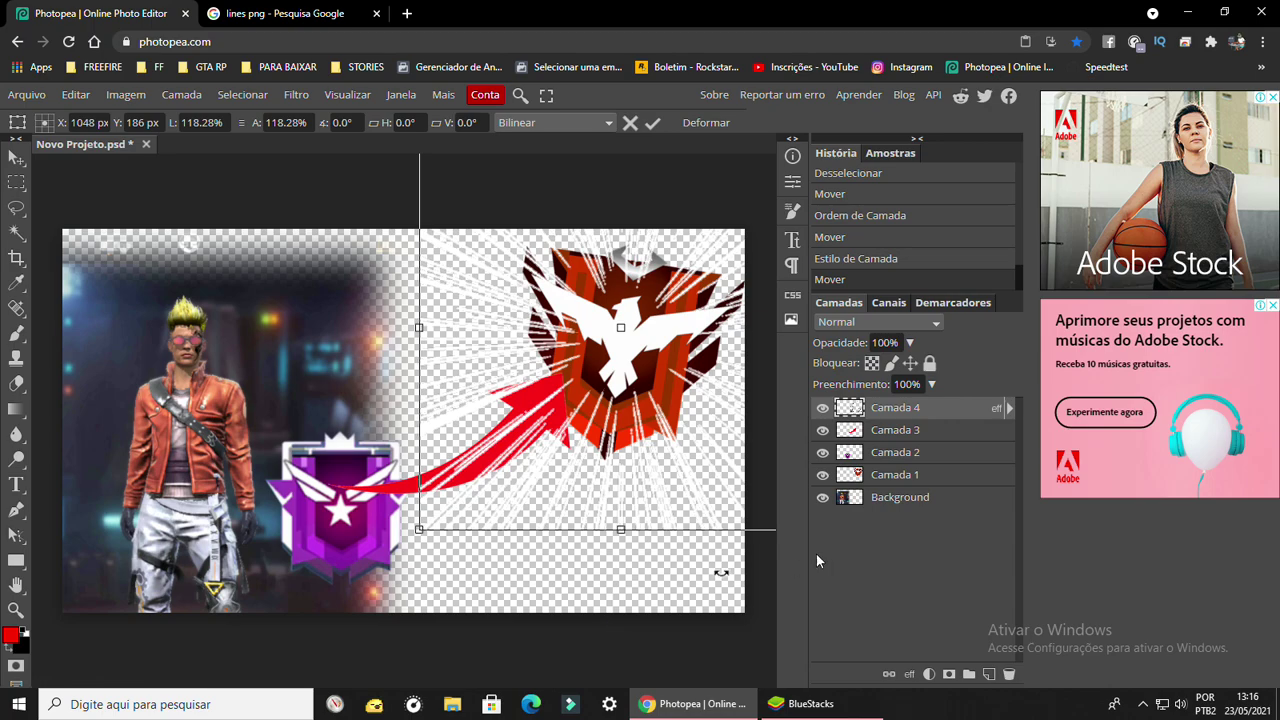
mouse_move(887, 420)
mouse_down()
mouse_move(895, 450)
mouse_move(895, 435)
mouse_move(857, 447)
mouse_up()
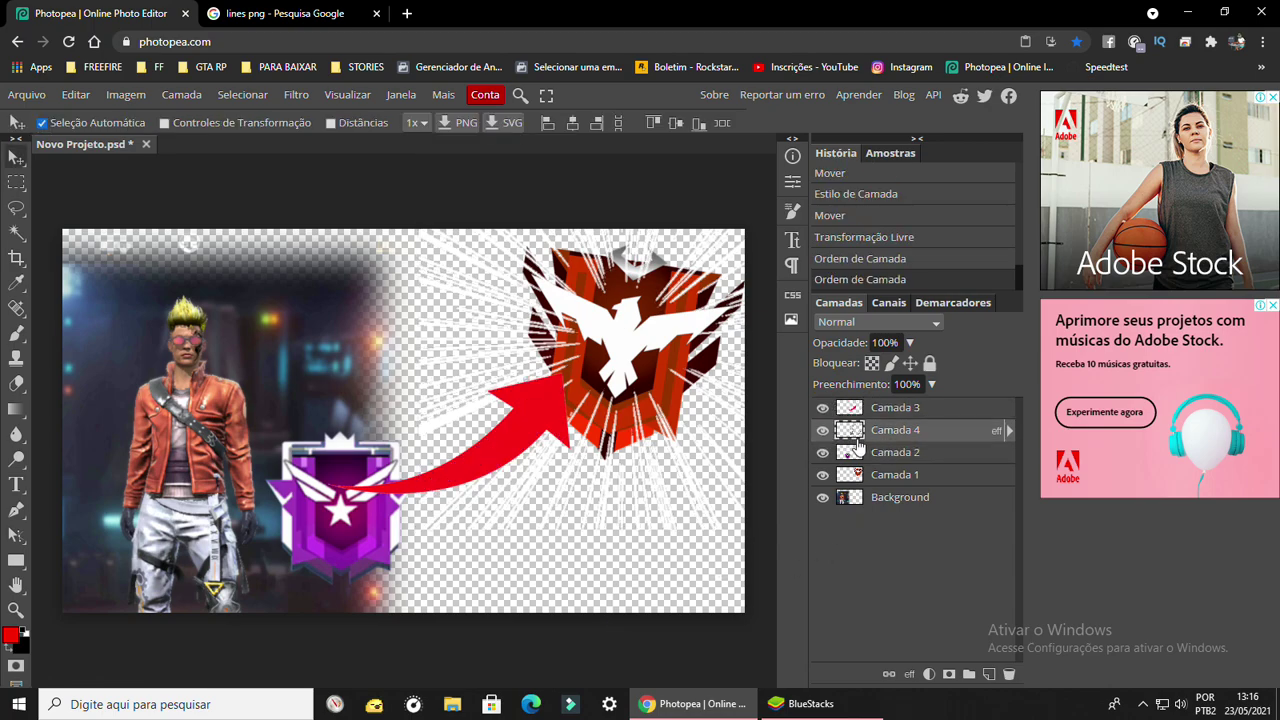
drag(181, 333, 181, 343)
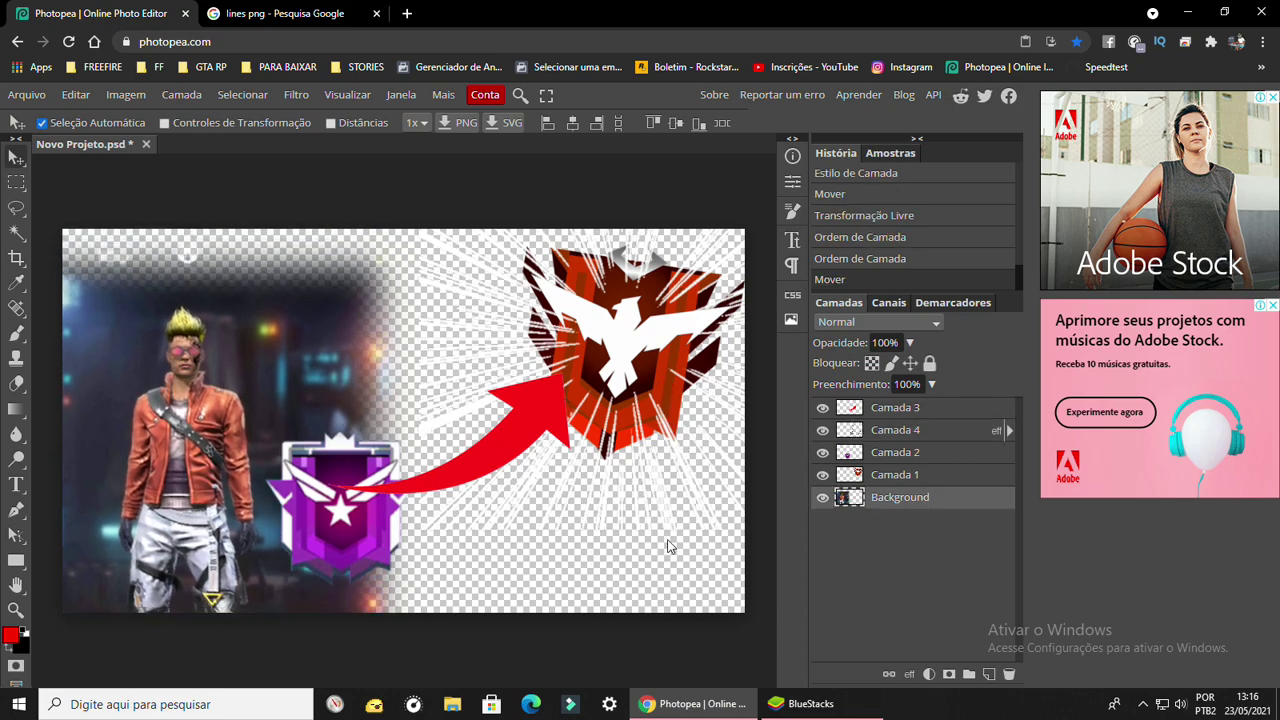
- Search Google Images for 'bermuda freefire' png
click(285, 13)
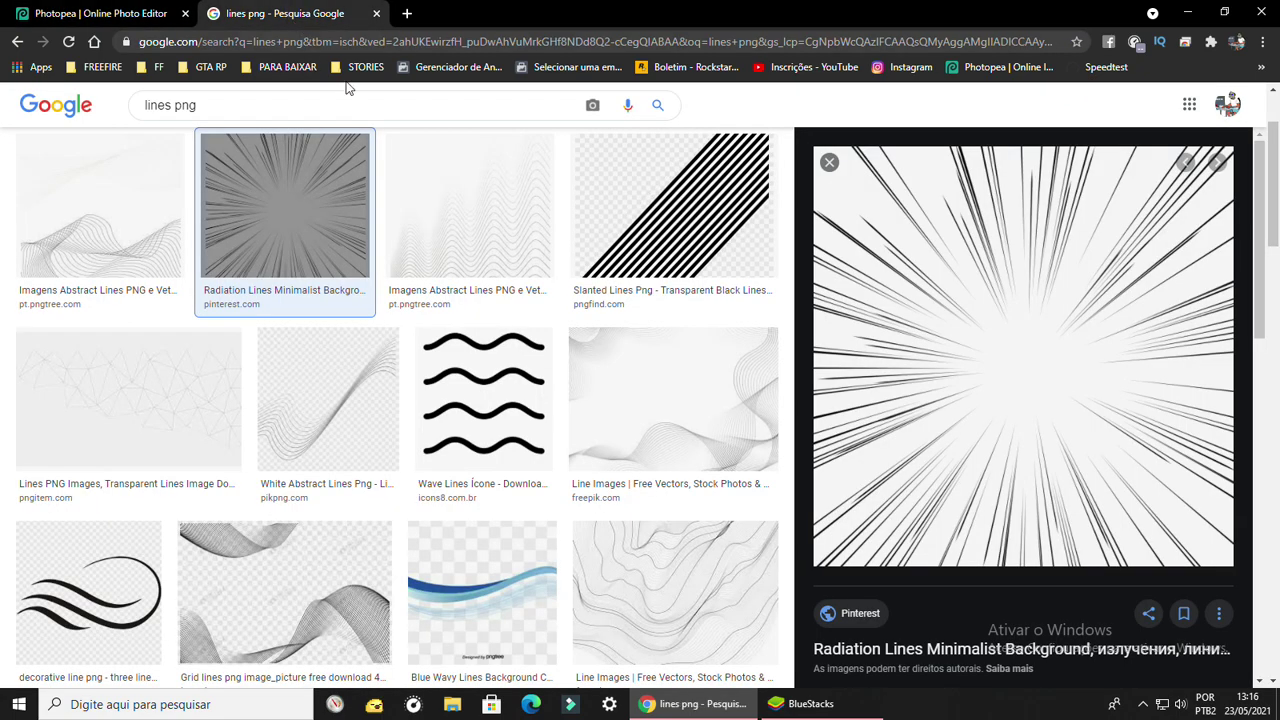
scroll(347, 88, up, 2)
drag(166, 116, 80, 117)
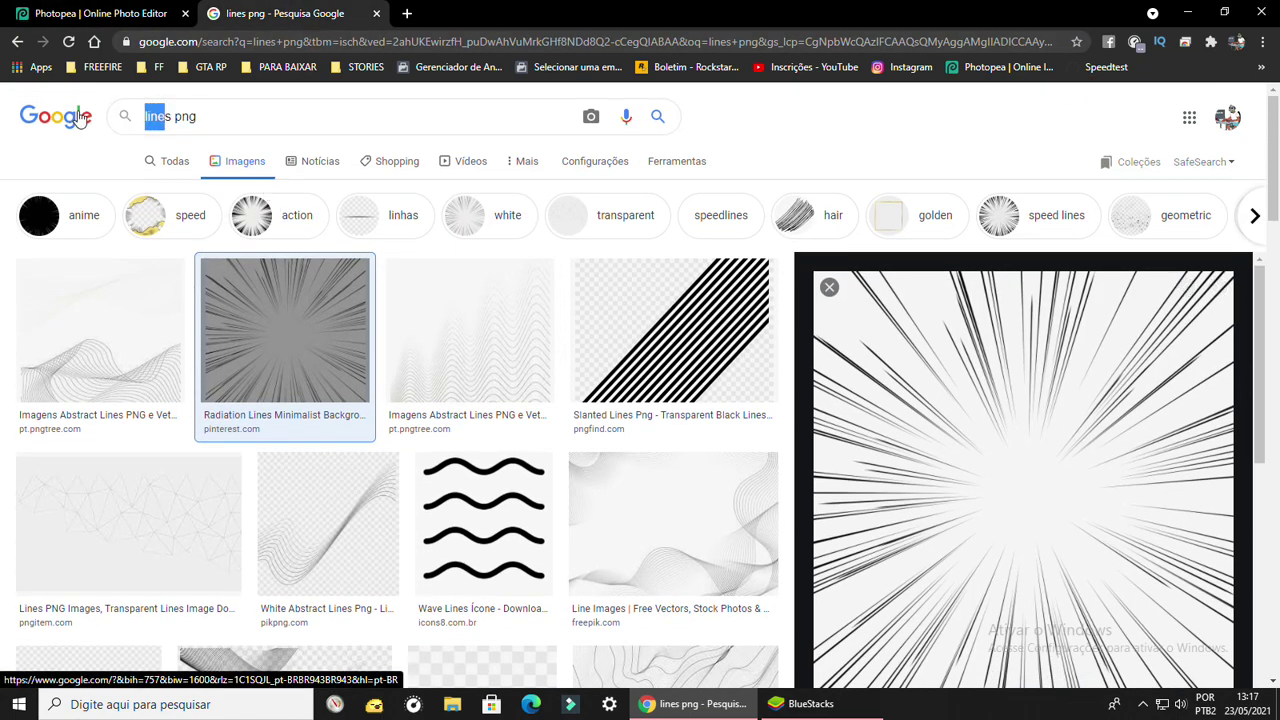
key(Delete)
text(bermuda )
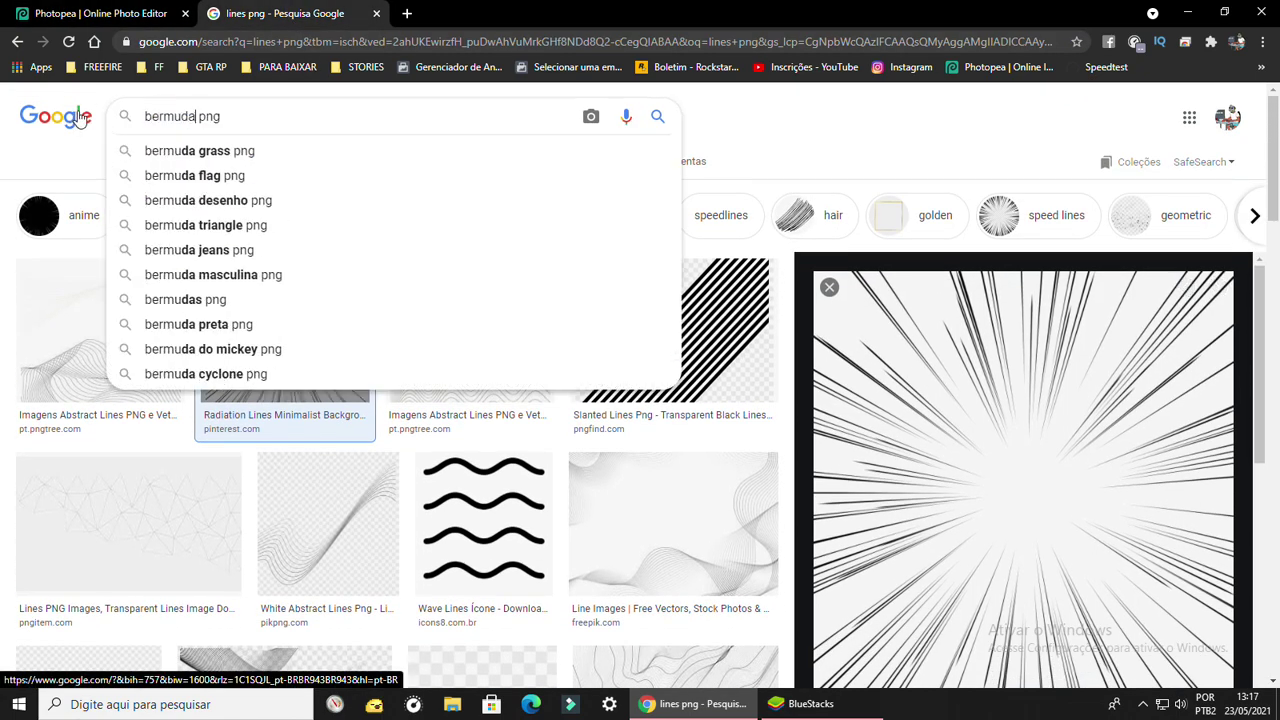
text(freefire)
key(Return)
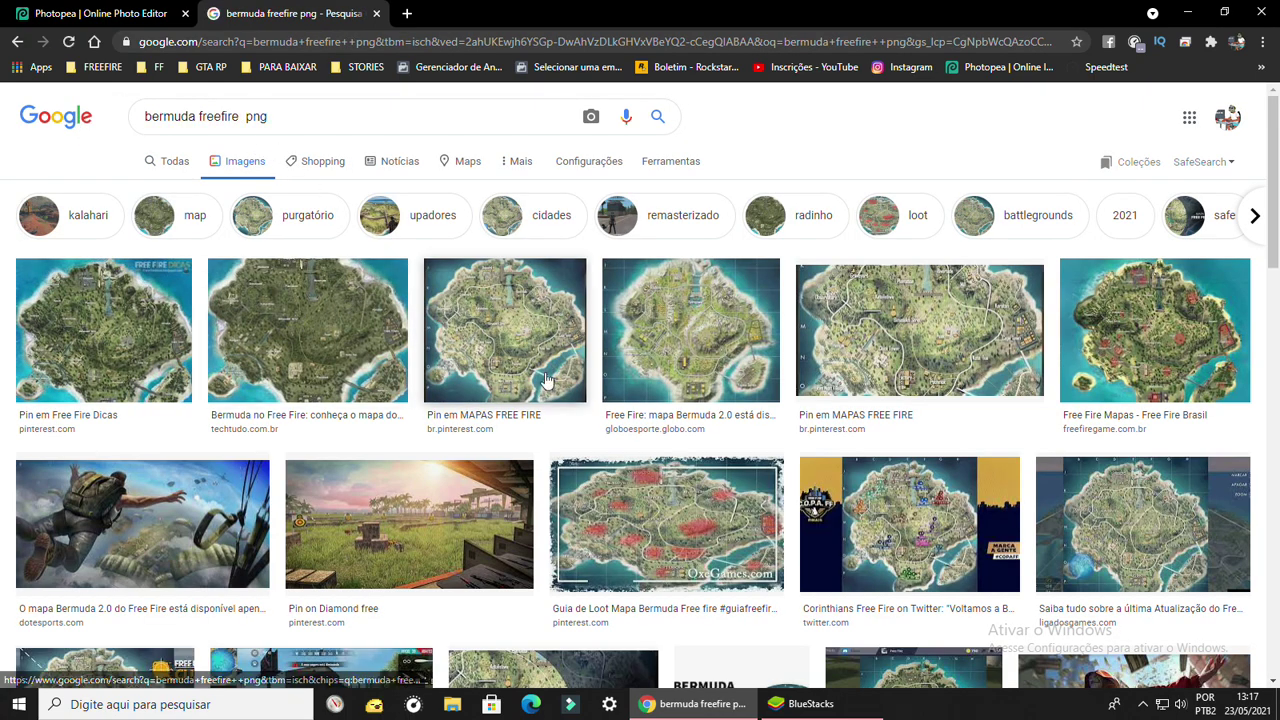
- Preview a Bermuda map result, browse related images, then return to the Free Fire window
click(421, 522)
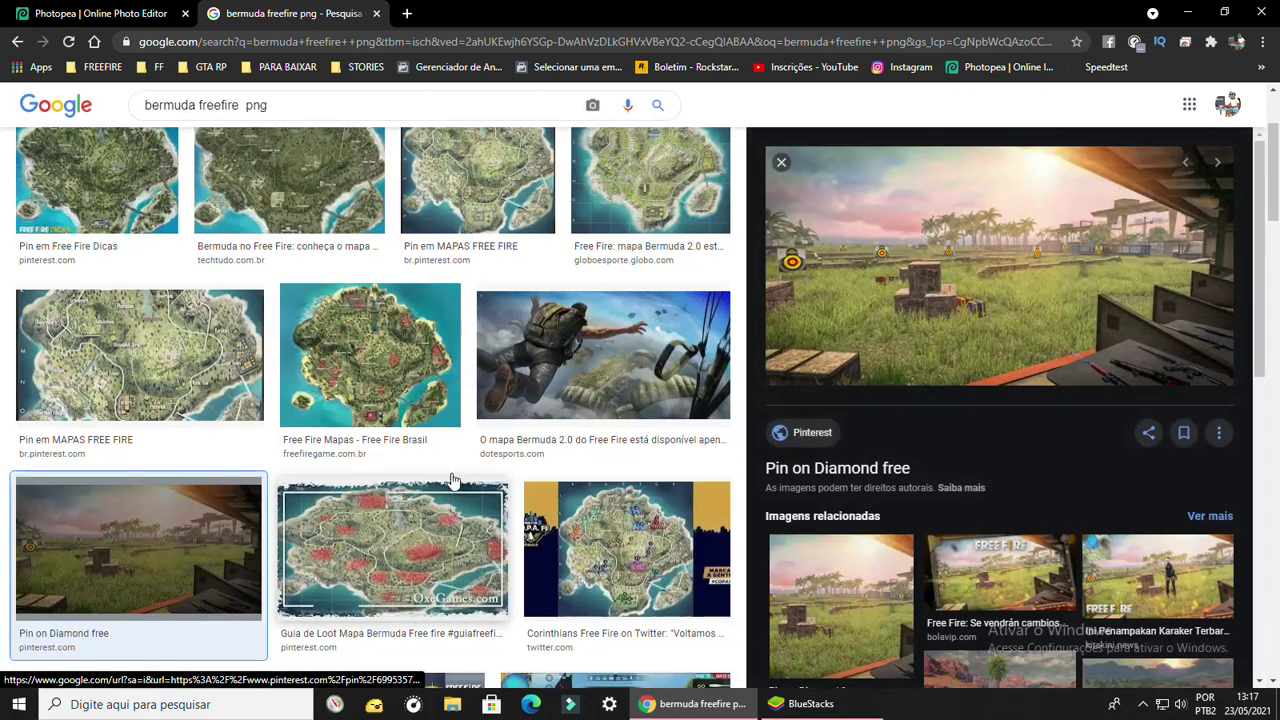
scroll(335, 495, down, 4)
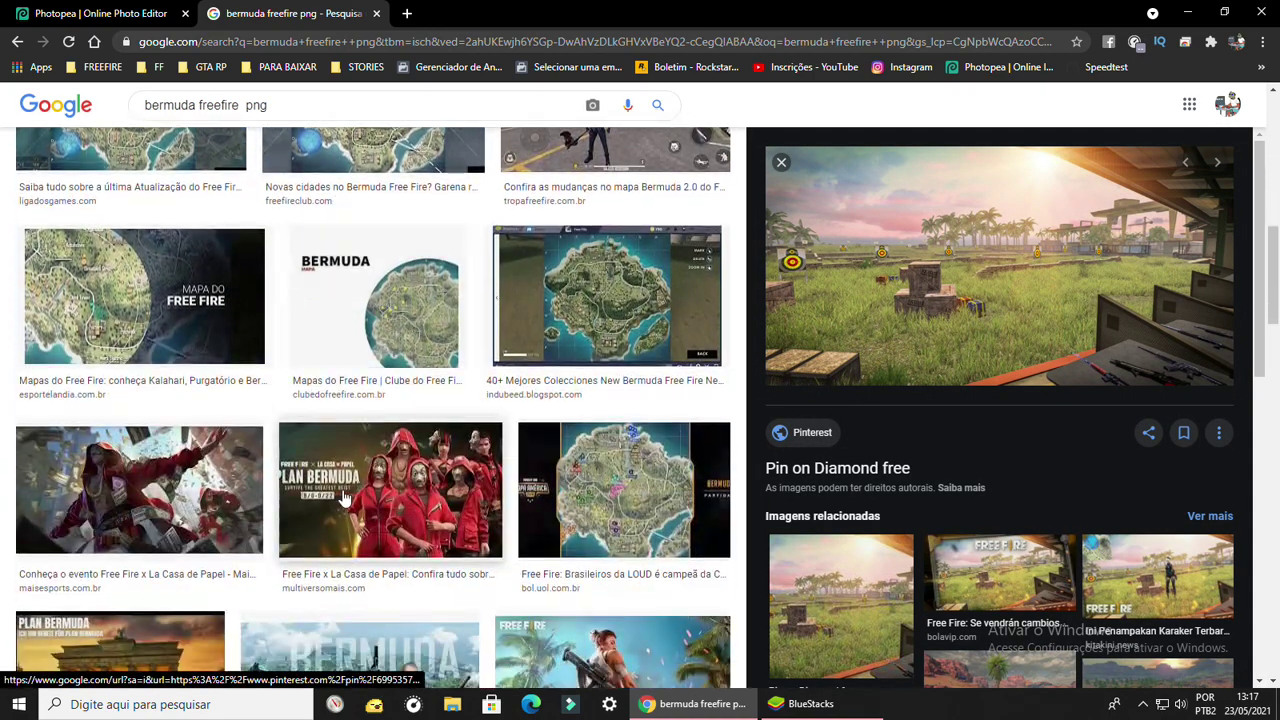
scroll(340, 498, down, 4)
scroll(350, 502, down, 3)
scroll(359, 505, down, 2)
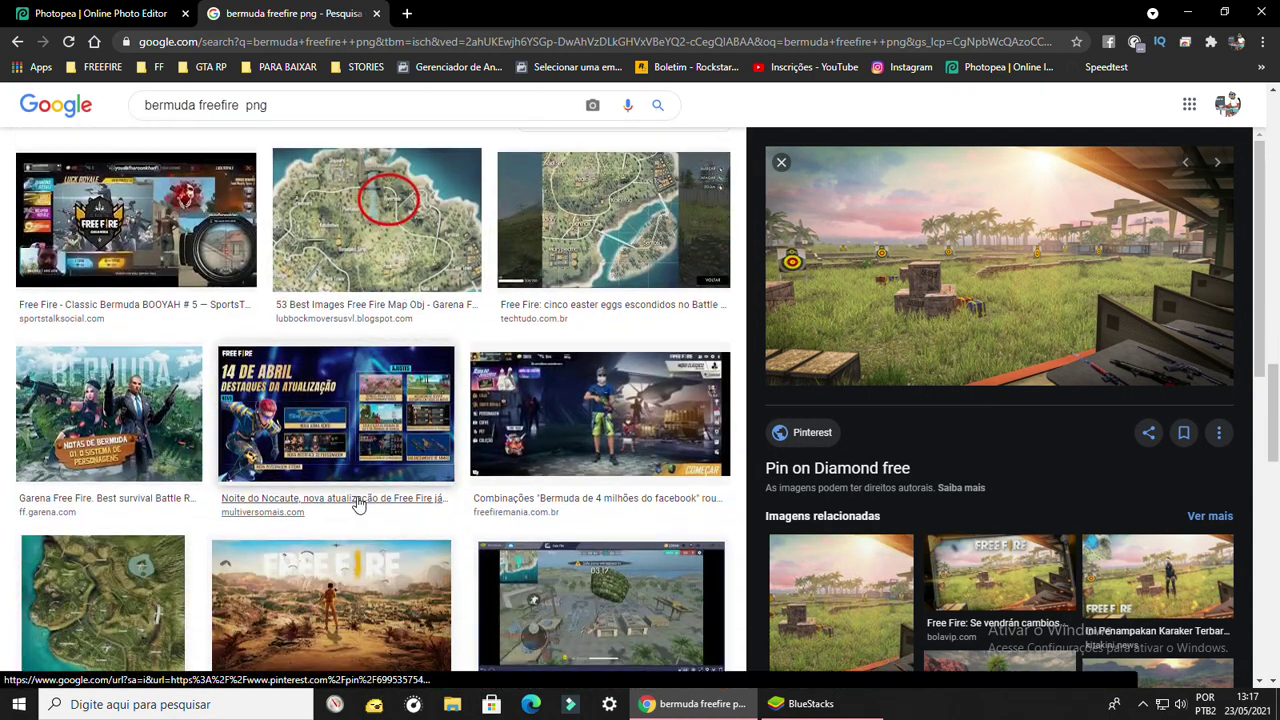
scroll(360, 504, down, 1)
scroll(361, 503, down, 1)
scroll(360, 502, down, 2)
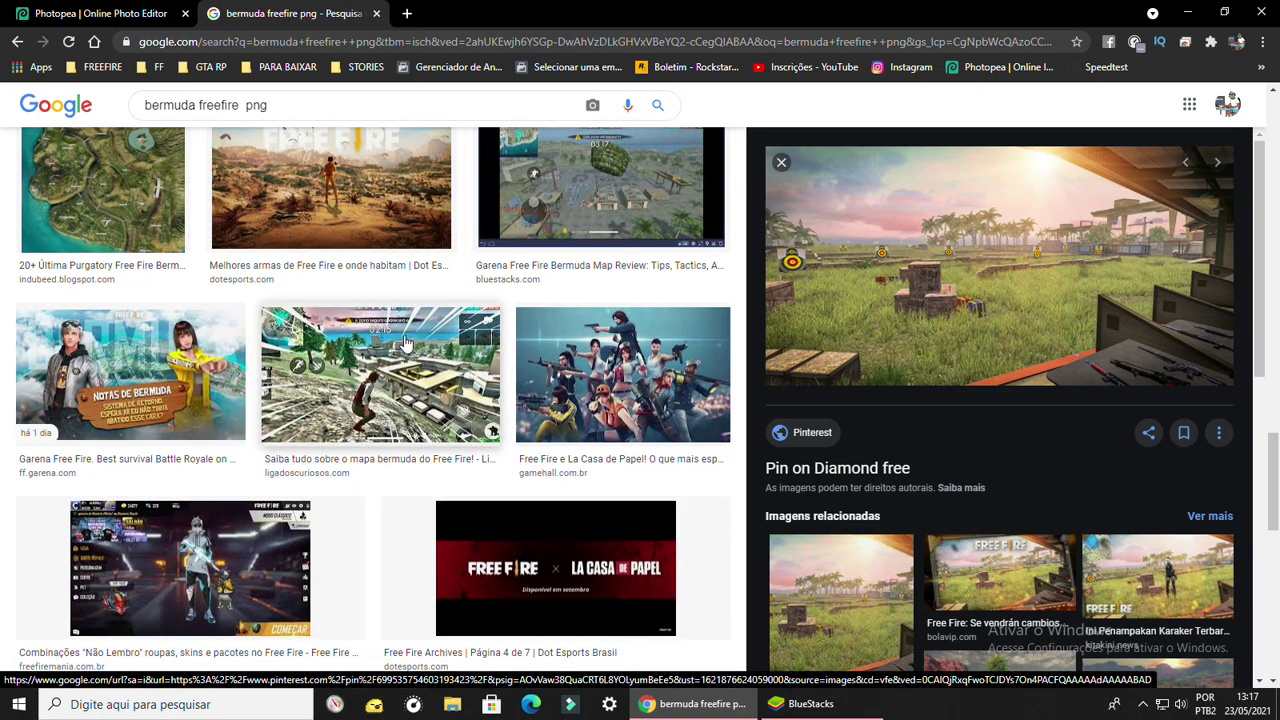
scroll(409, 409, down, 1)
scroll(409, 409, down, 2)
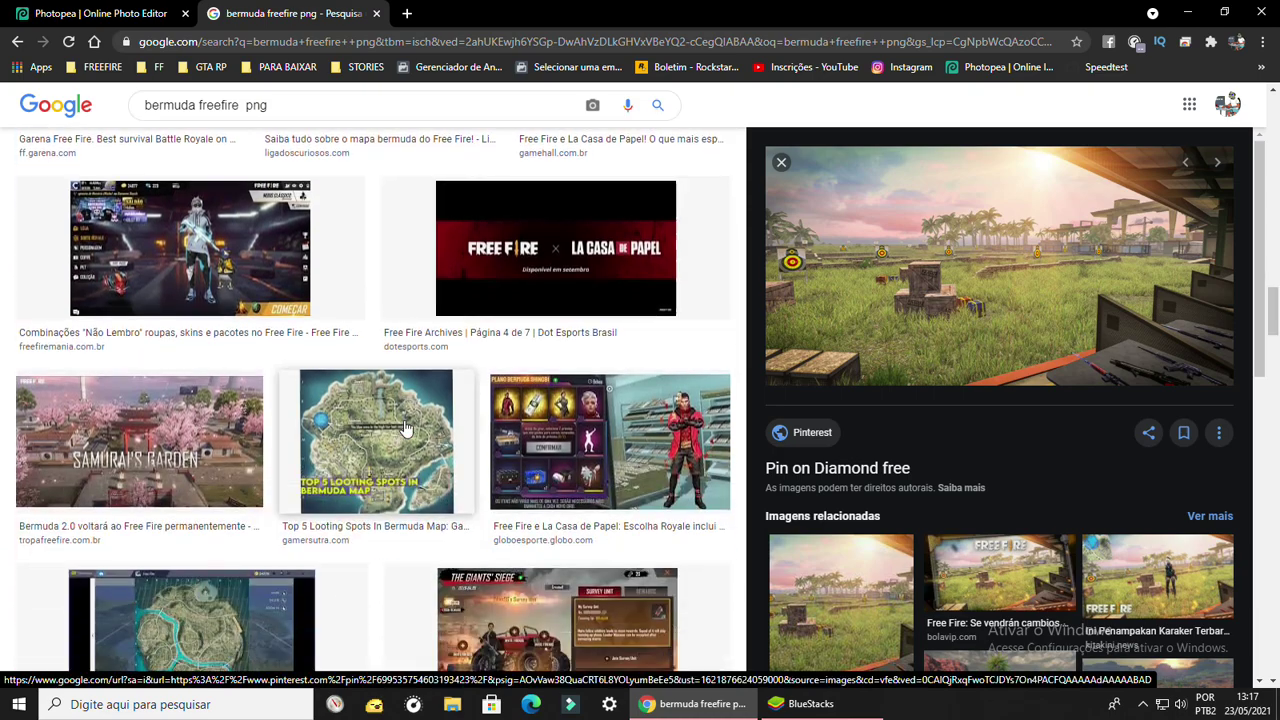
scroll(409, 409, down, 2)
scroll(405, 428, down, 2)
scroll(405, 428, down, 2)
scroll(403, 428, down, 1)
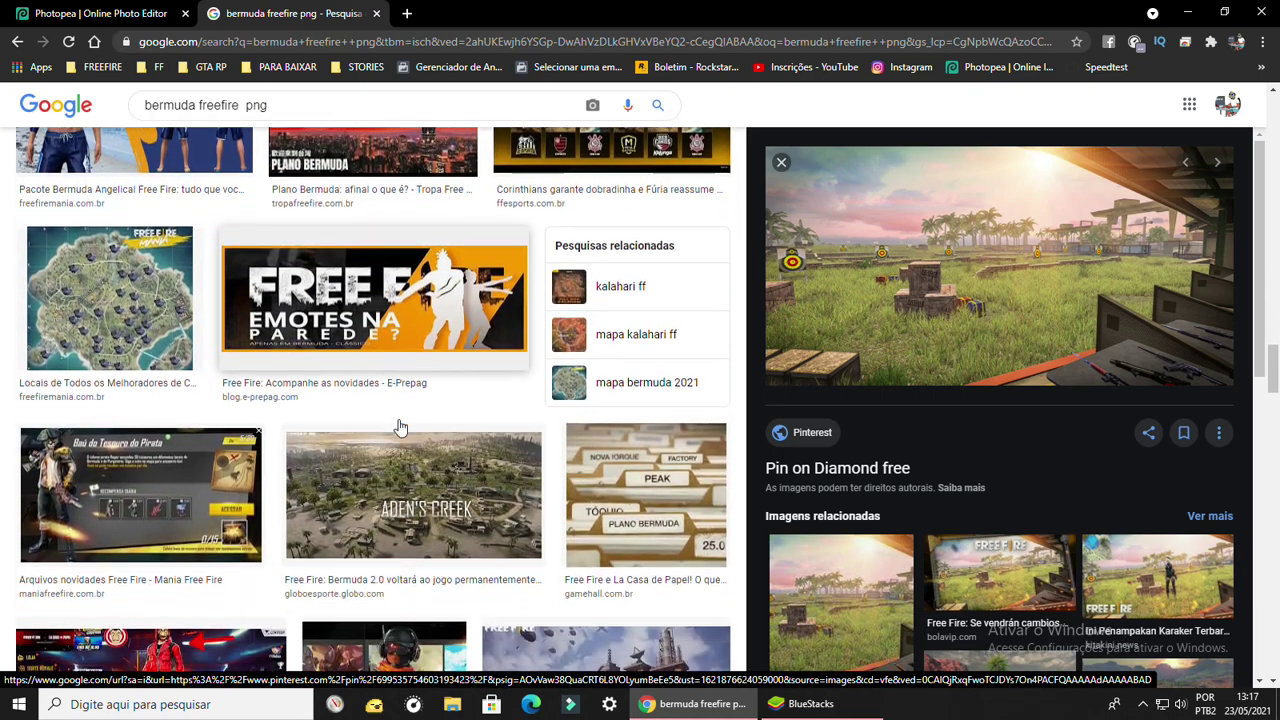
scroll(400, 428, down, 1)
scroll(398, 428, down, 2)
scroll(398, 430, down, 2)
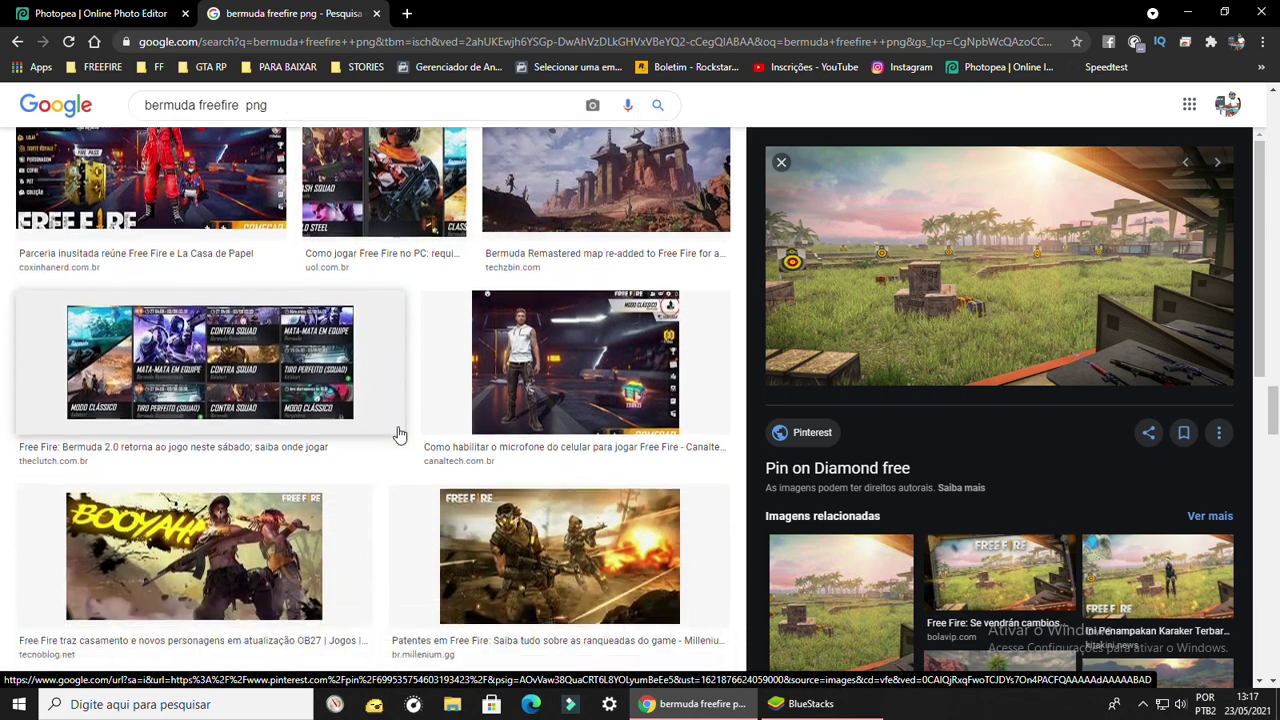
scroll(397, 433, down, 2)
scroll(397, 433, down, 2)
scroll(398, 435, down, 2)
scroll(398, 435, down, 3)
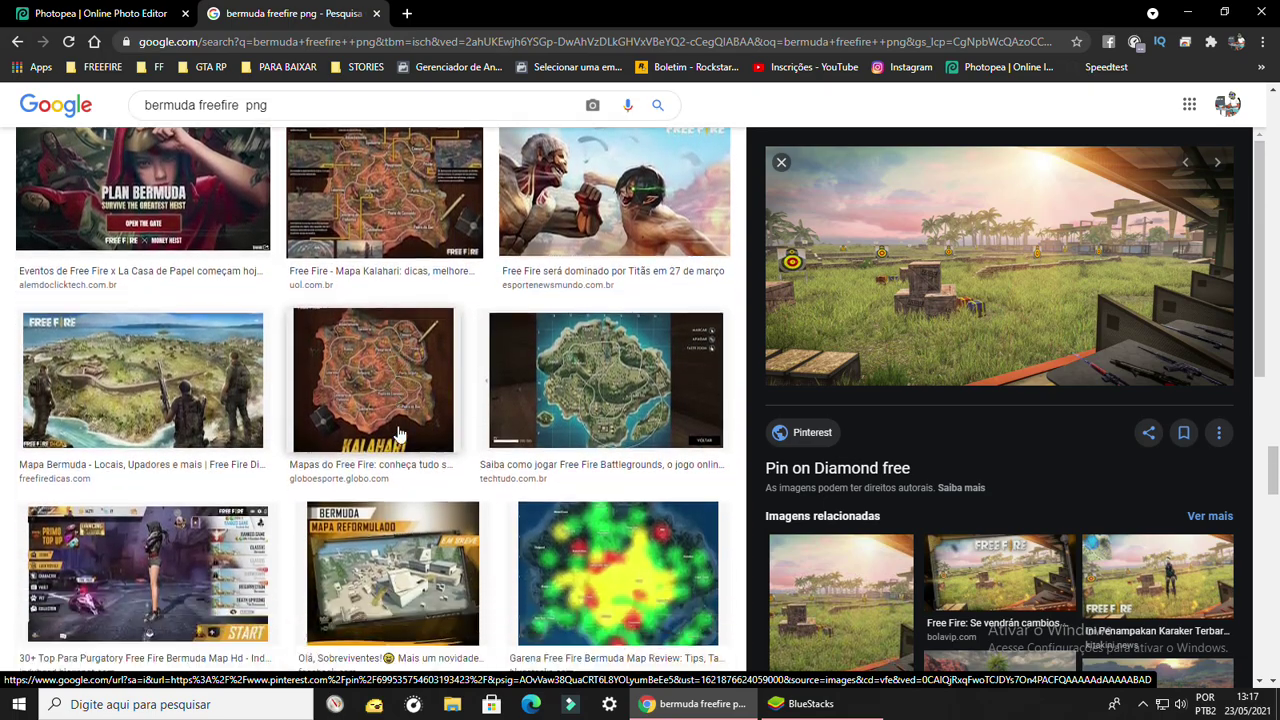
scroll(398, 435, down, 3)
scroll(398, 433, down, 3)
scroll(398, 432, down, 3)
scroll(398, 432, down, 3)
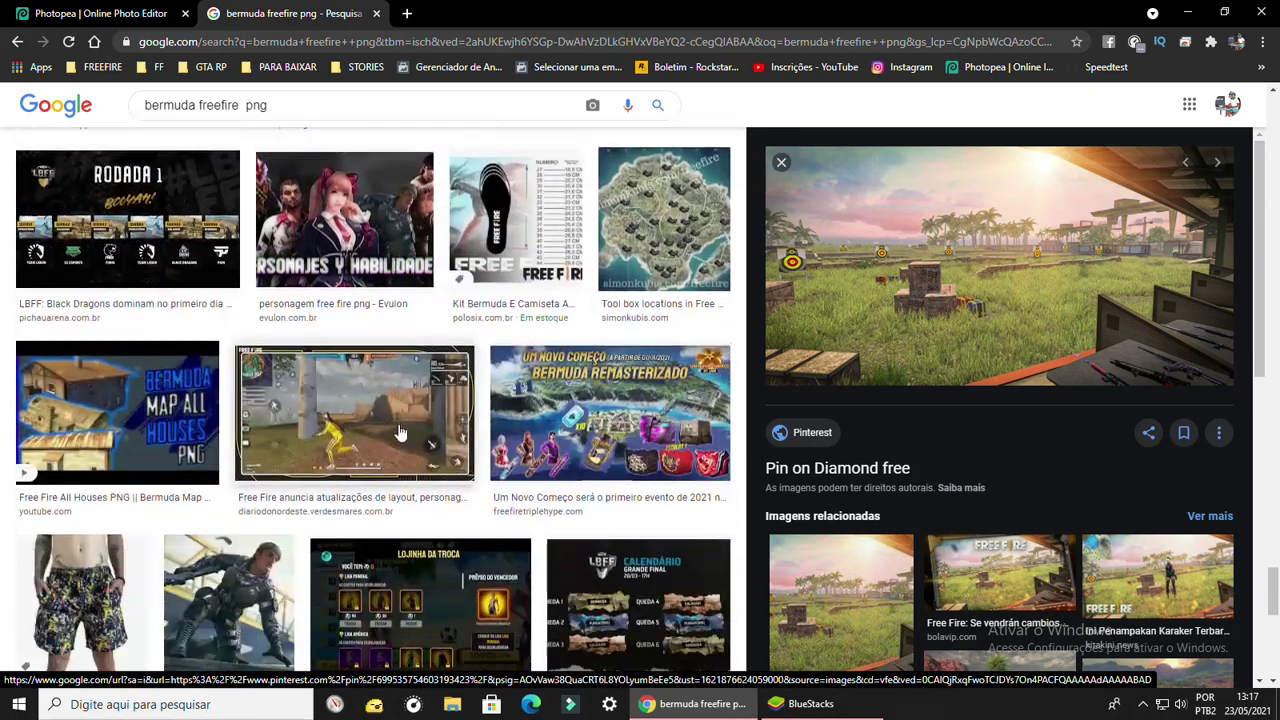
scroll(398, 432, down, 3)
scroll(398, 432, down, 3)
key(alt+Tab)
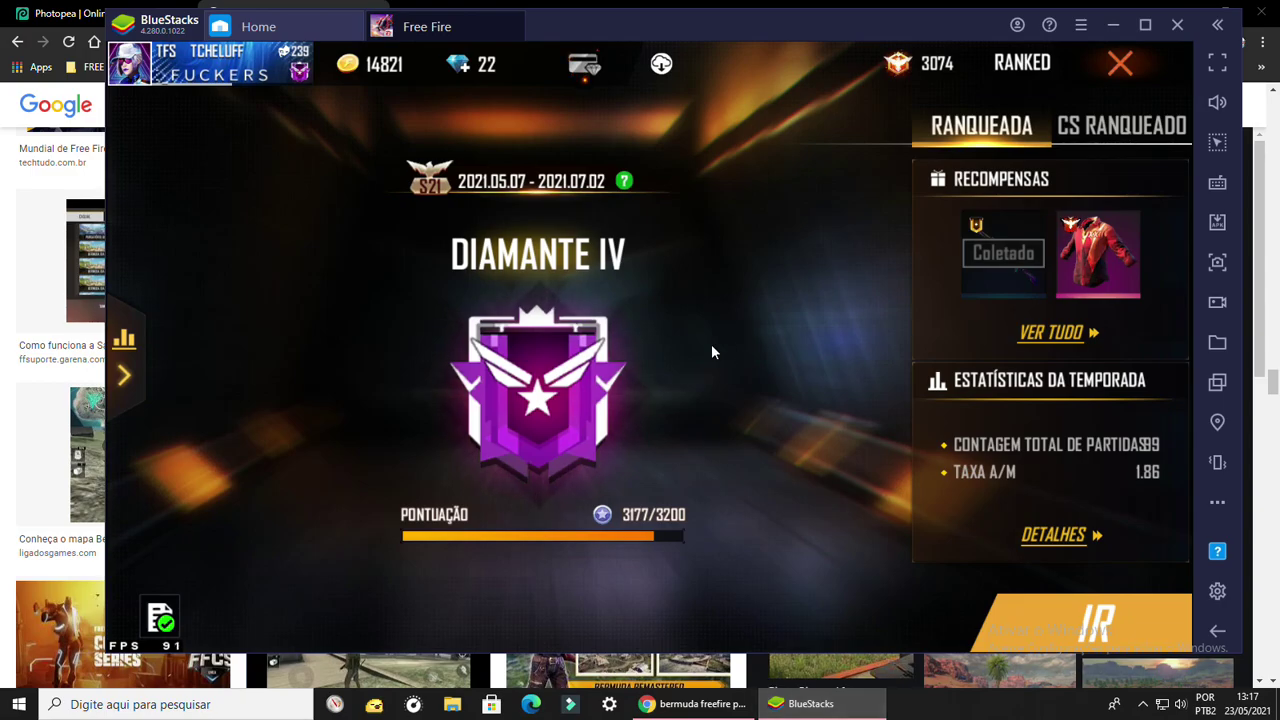
- Close the ranked screen and copy the Master Showcase event page link from its browser view
click(1136, 65)
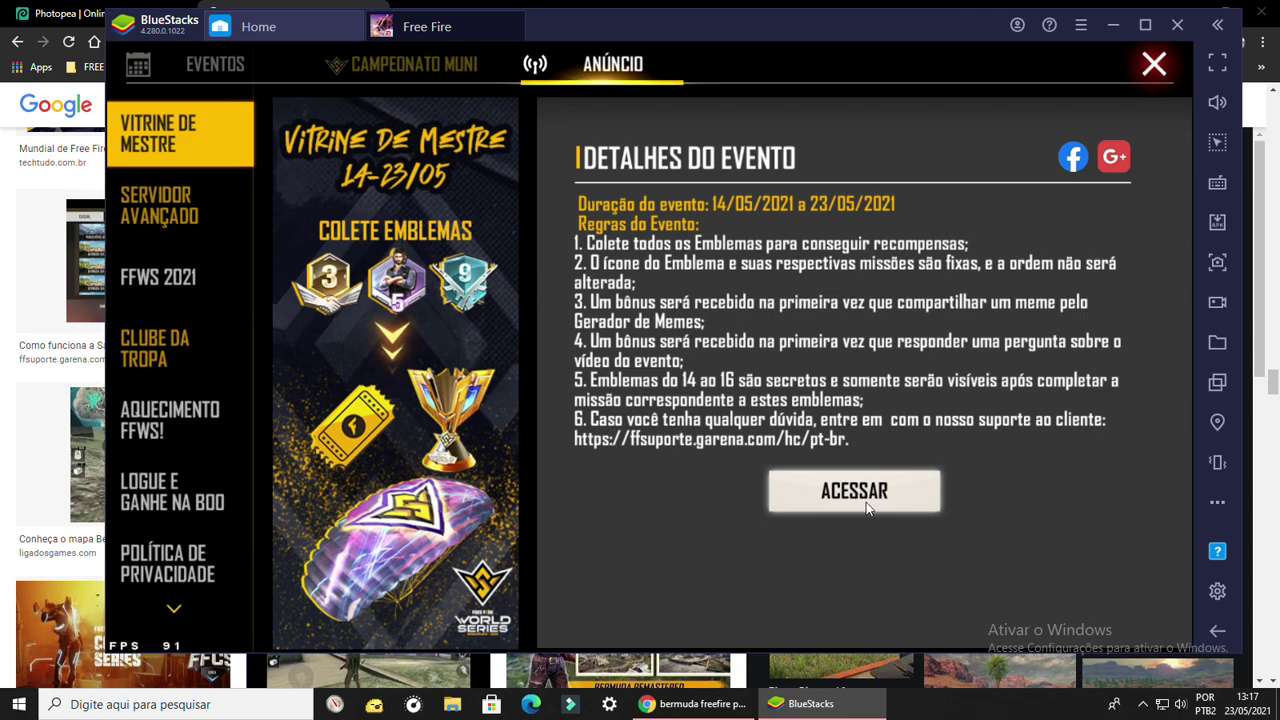
click(866, 505)
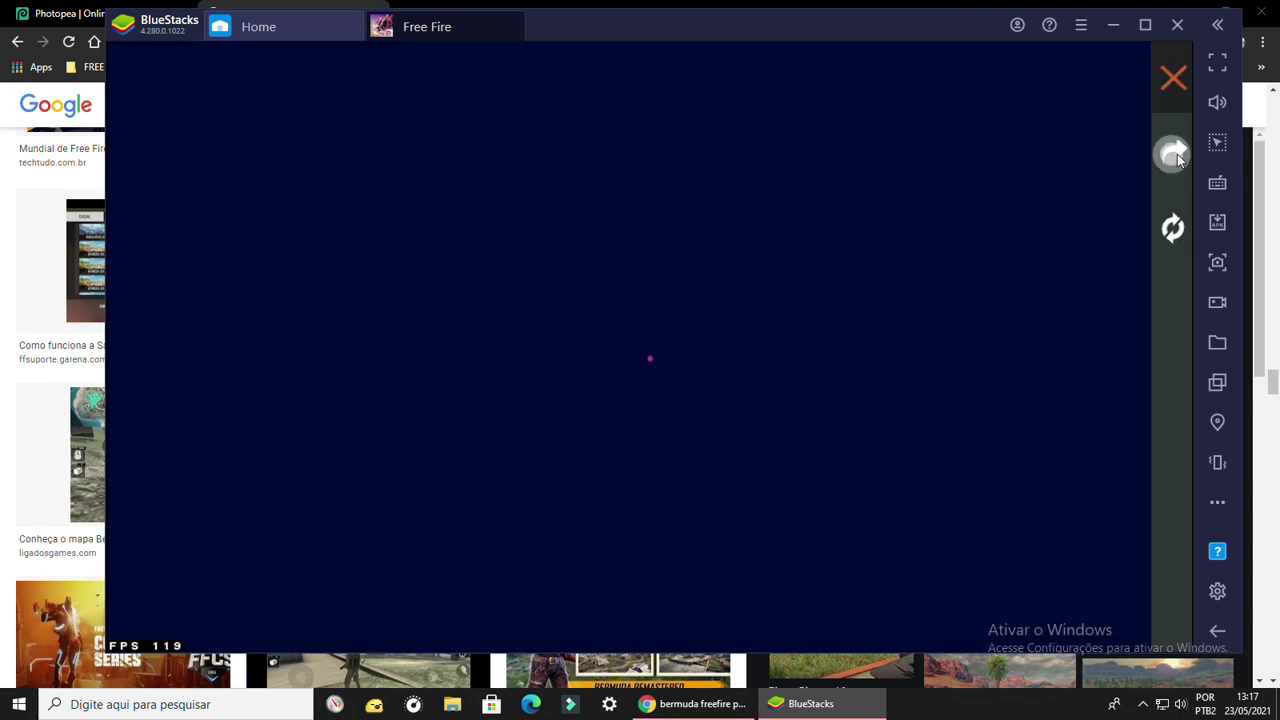
click(1175, 154)
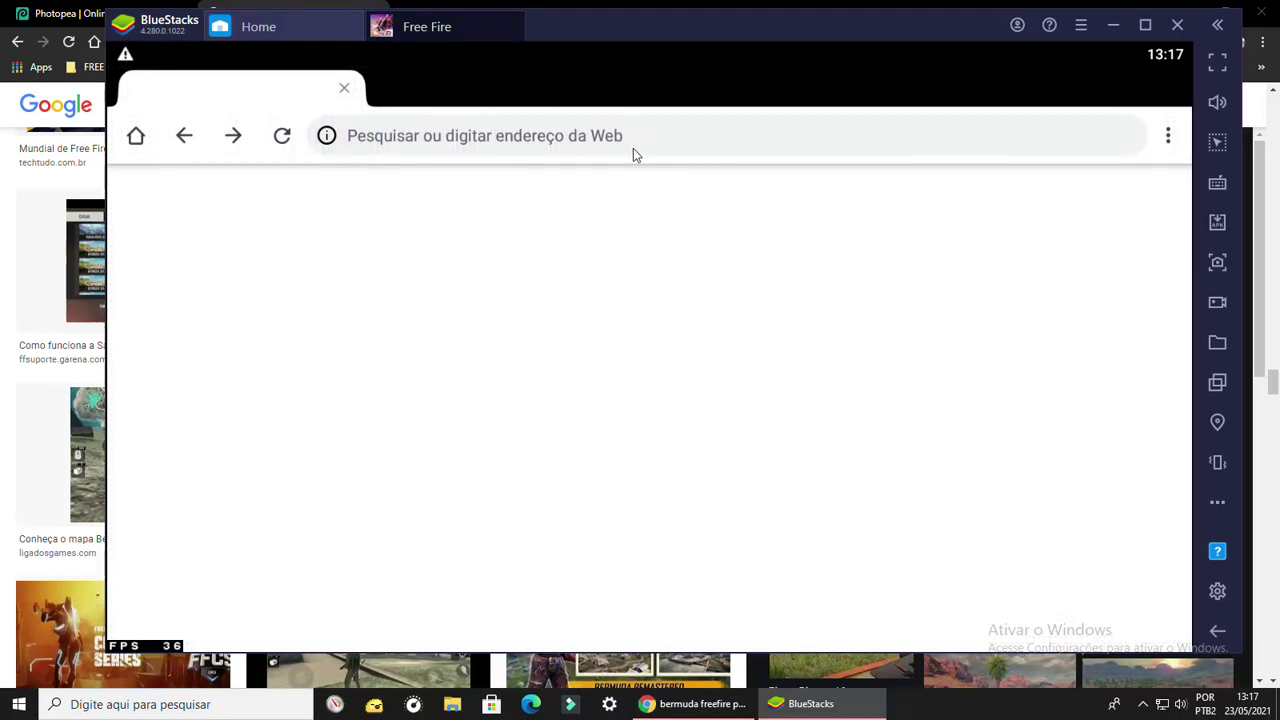
click(667, 148)
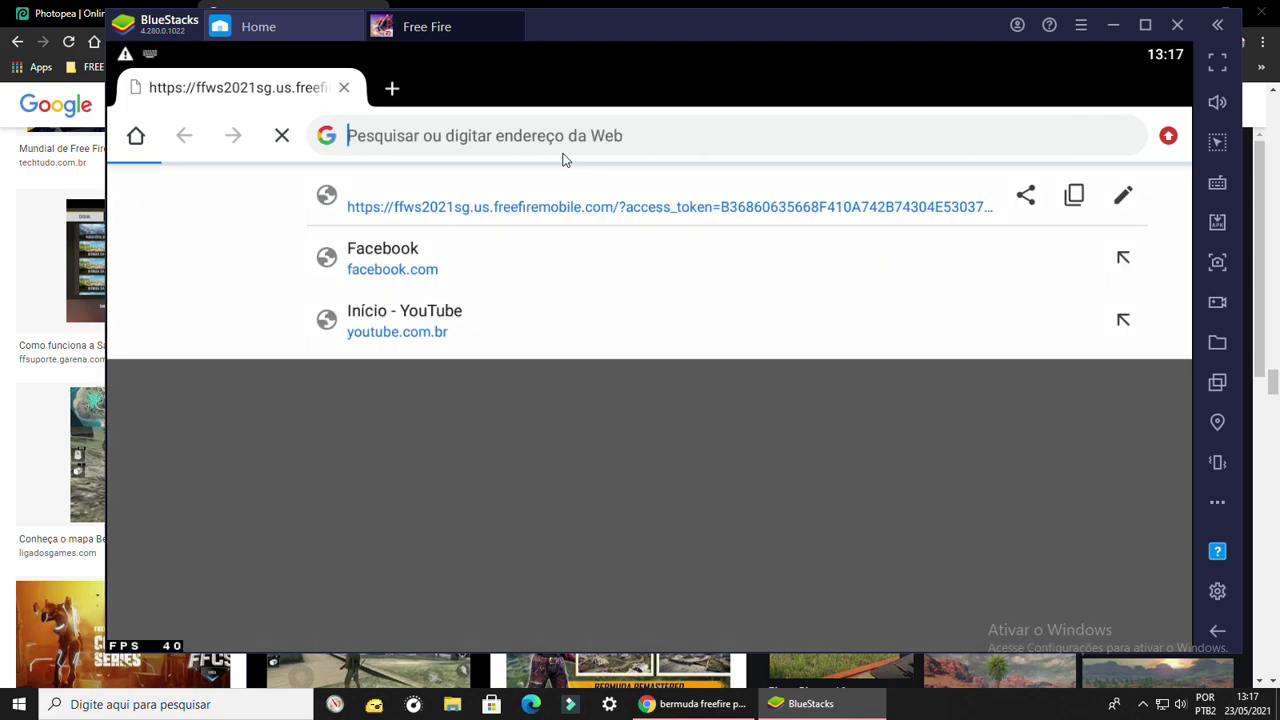
click(1076, 198)
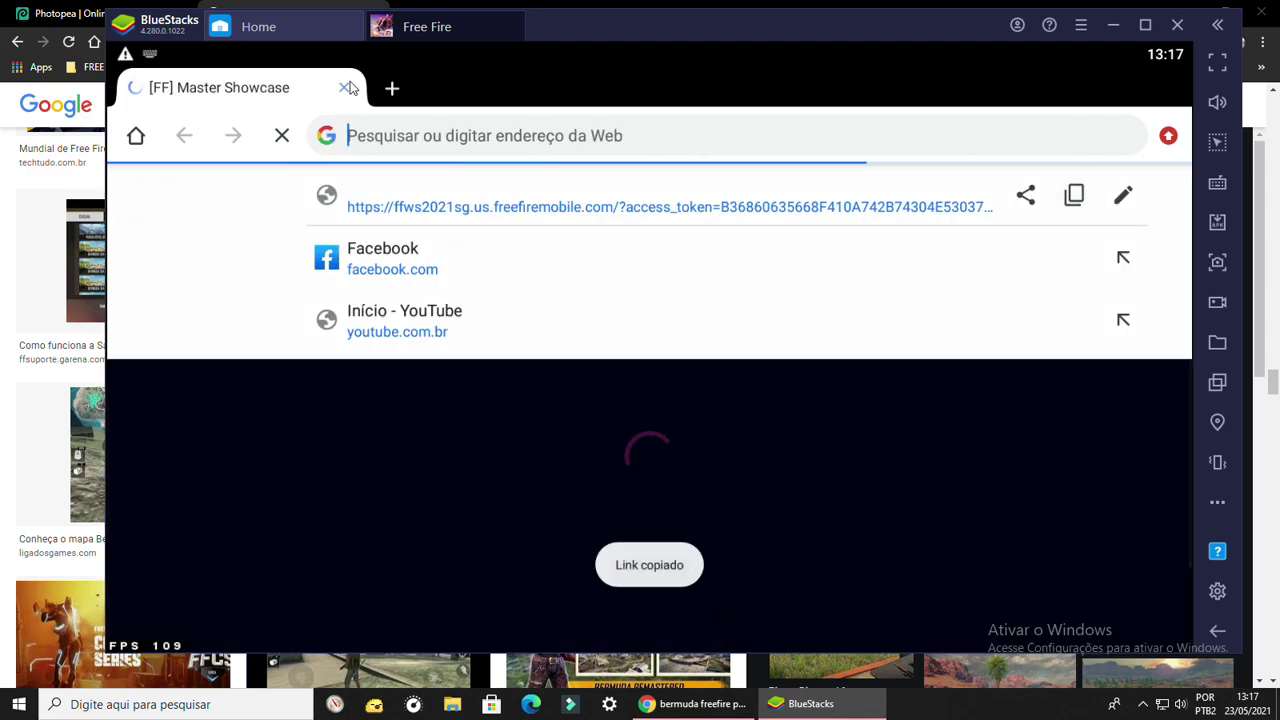
- Close the event browser tab and the Vitrine de Mestre announcement
click(344, 87)
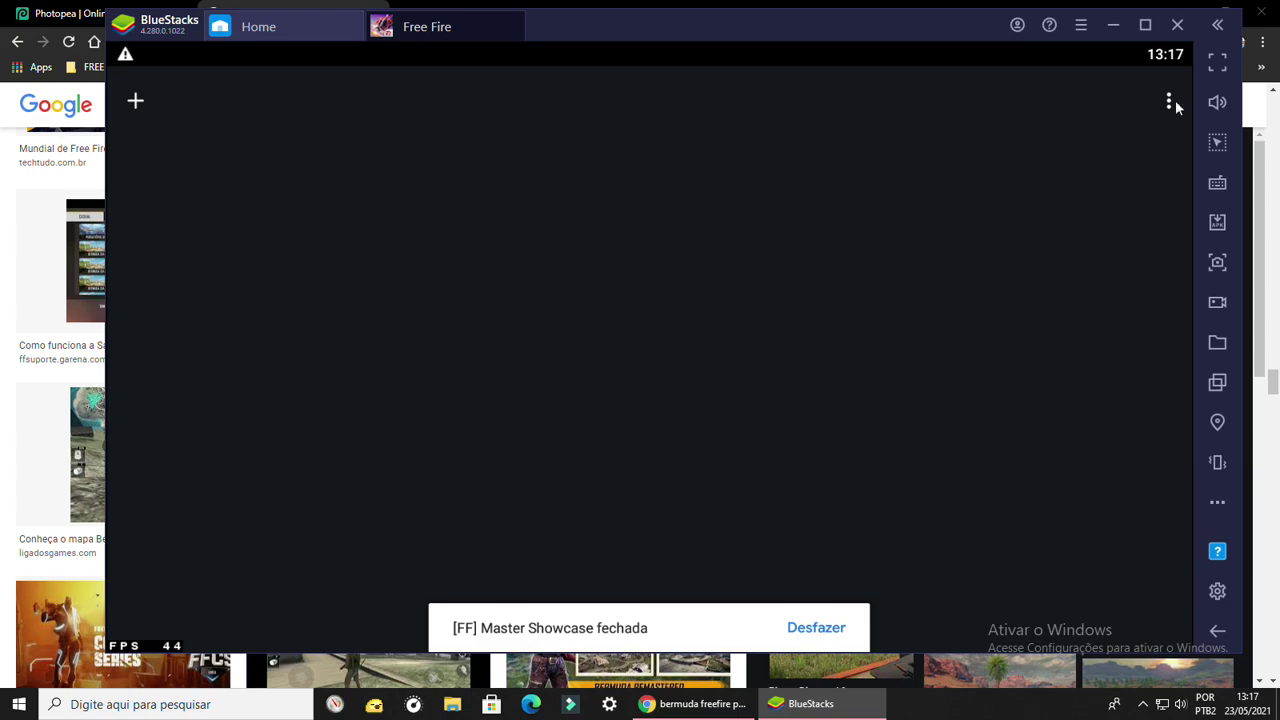
click(1217, 631)
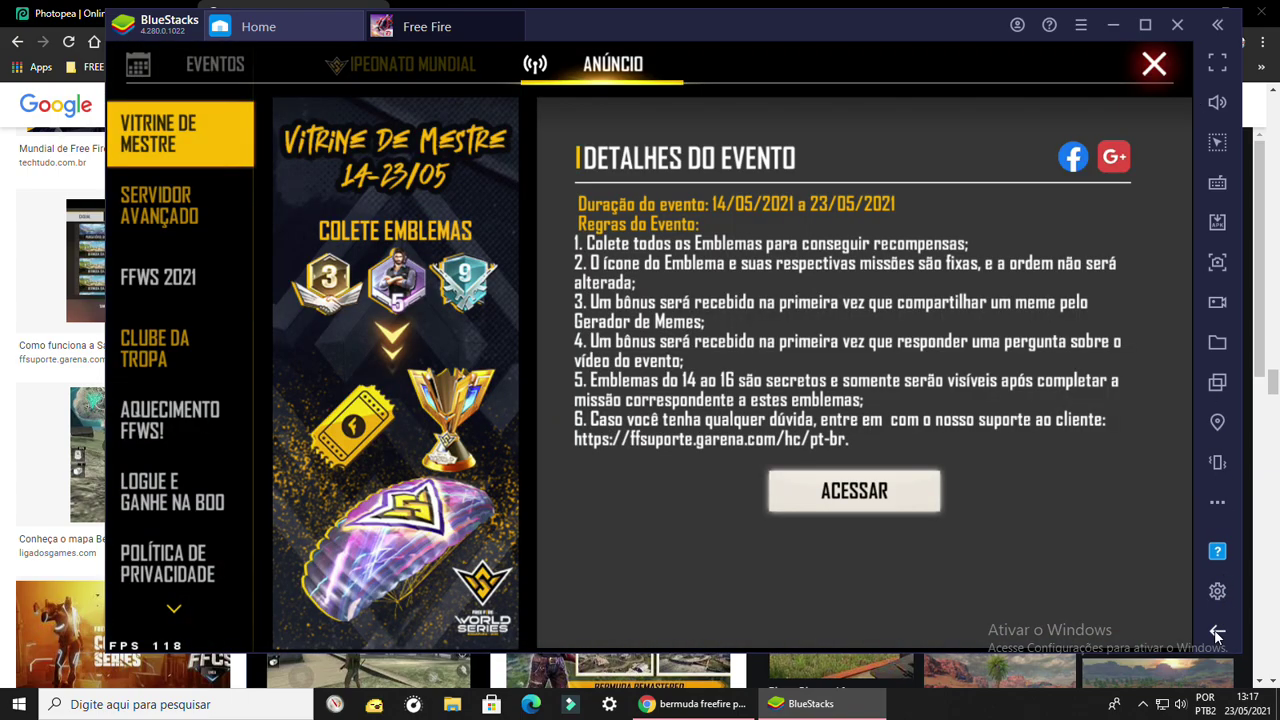
click(1154, 64)
- Load the copied Master Showcase page in Chrome and reload it with DevTools in desktop view
click(1113, 25)
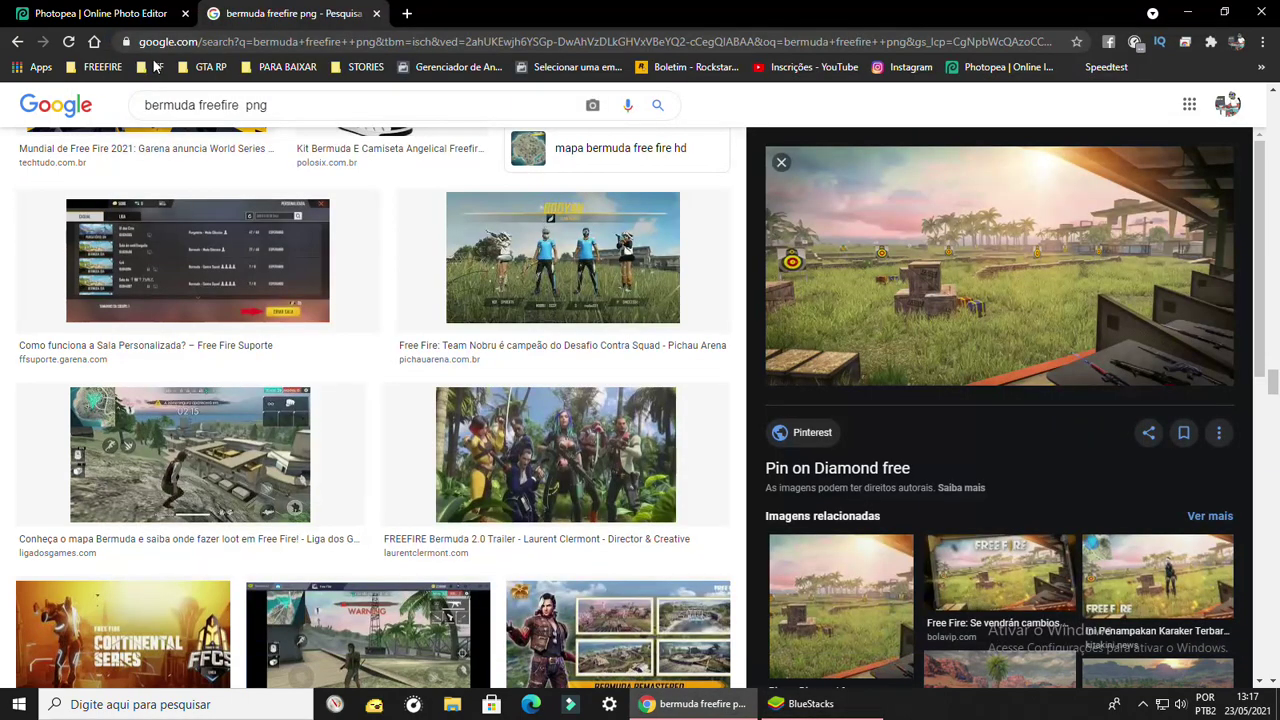
key(ctrl+v)
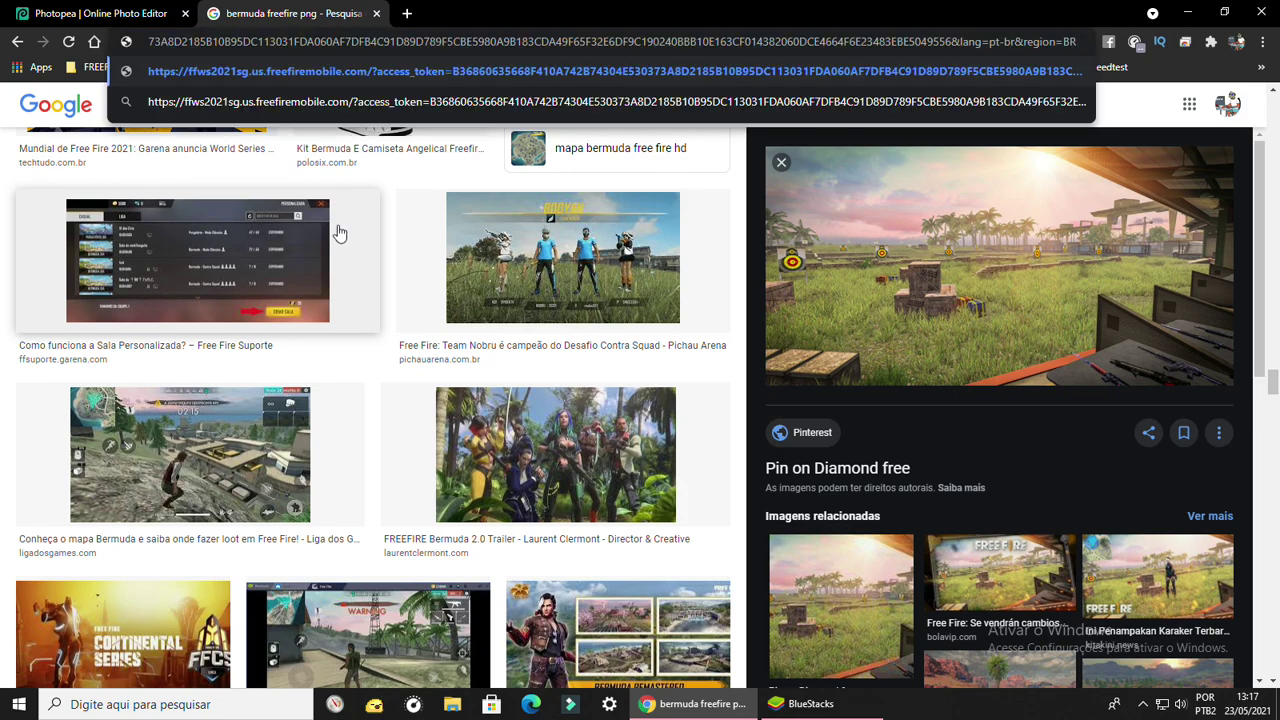
key(Return)
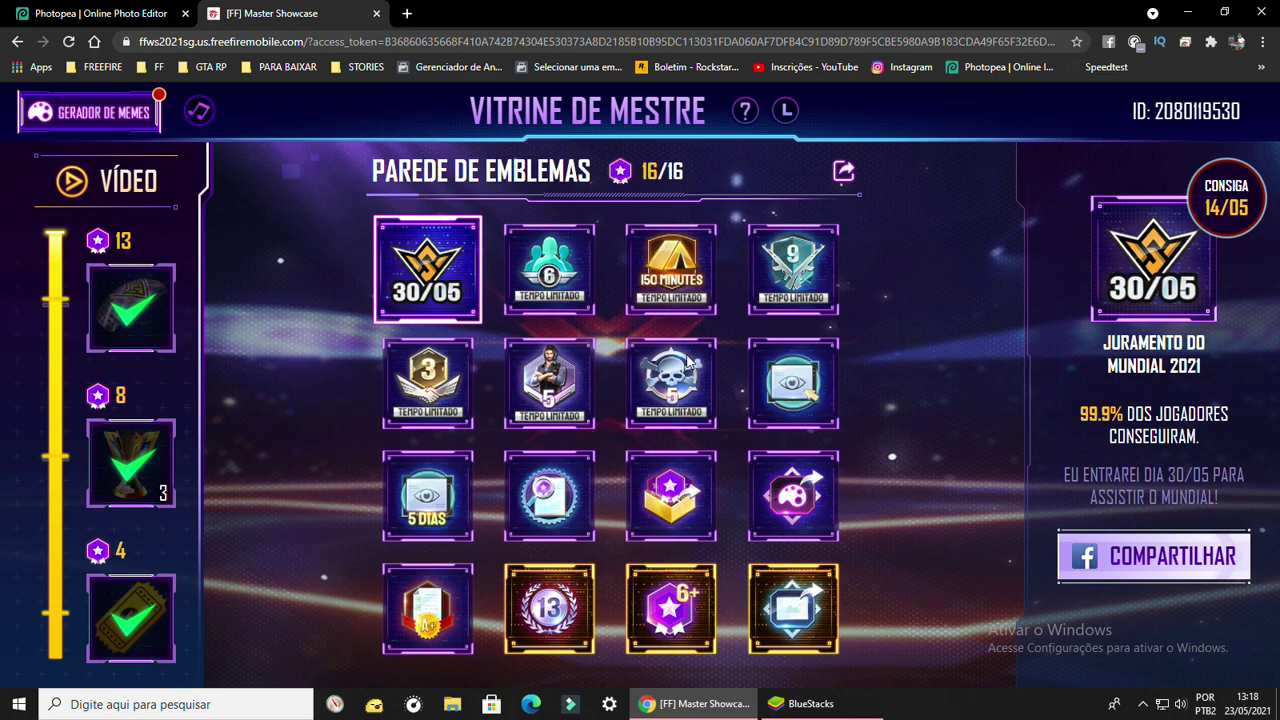
key(ctrl+shift+i)
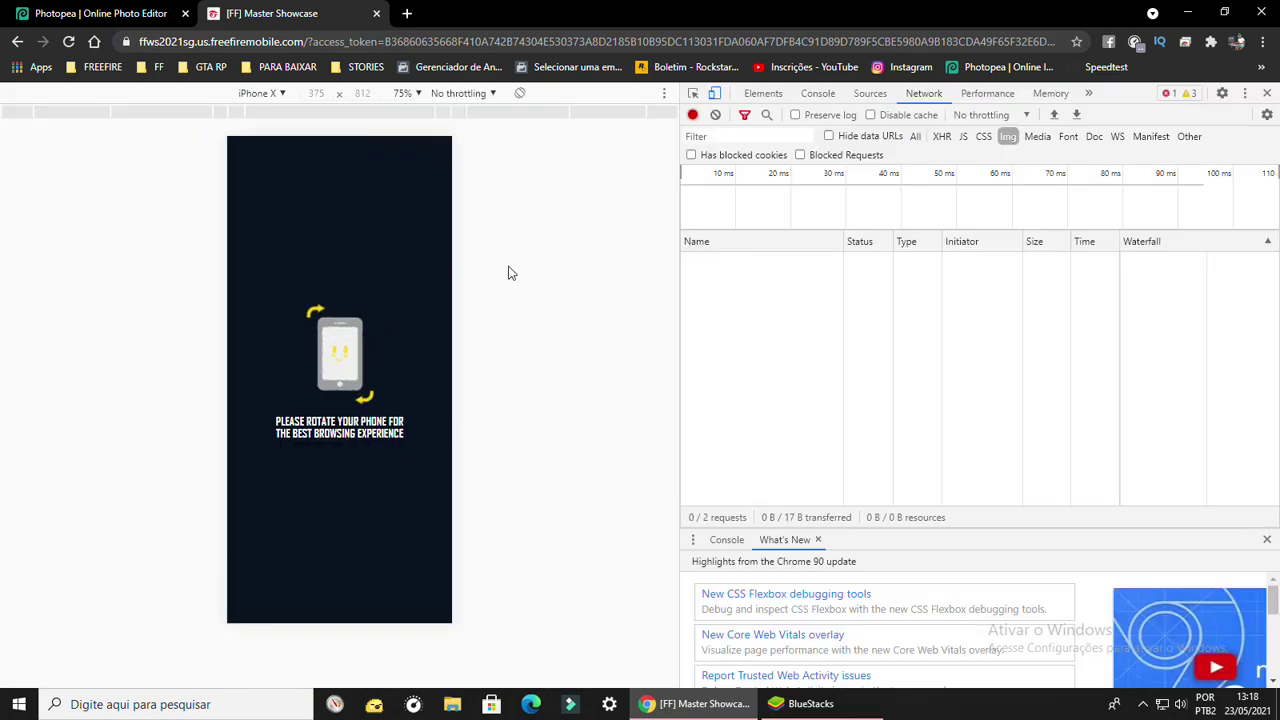
click(714, 93)
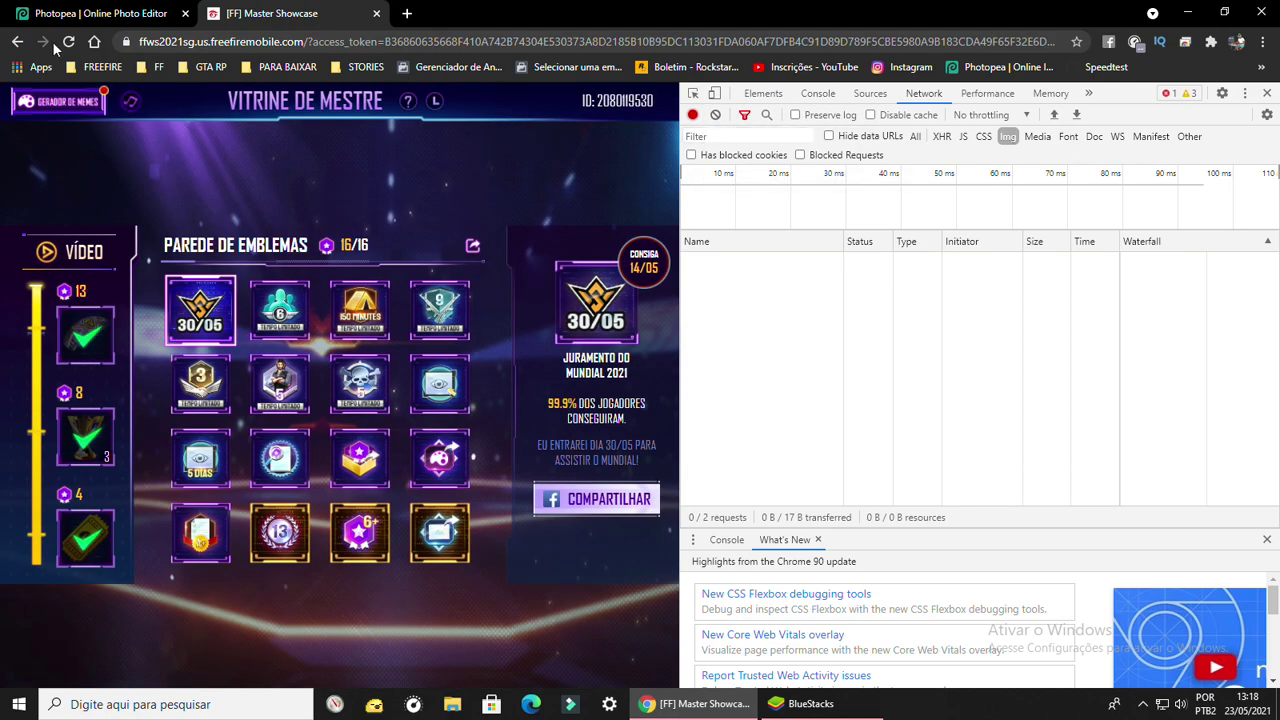
click(70, 43)
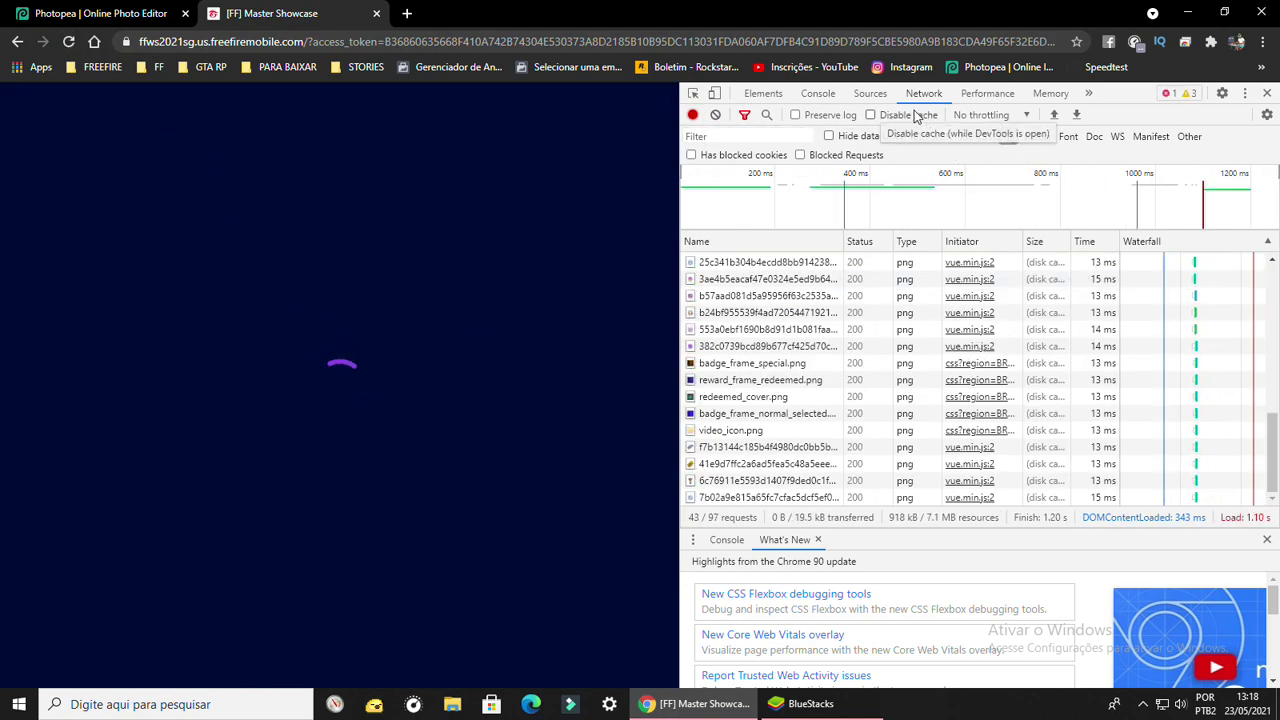
- Browse the page's loaded image requests in DevTools to find the bg.jpg arena background
click(757, 93)
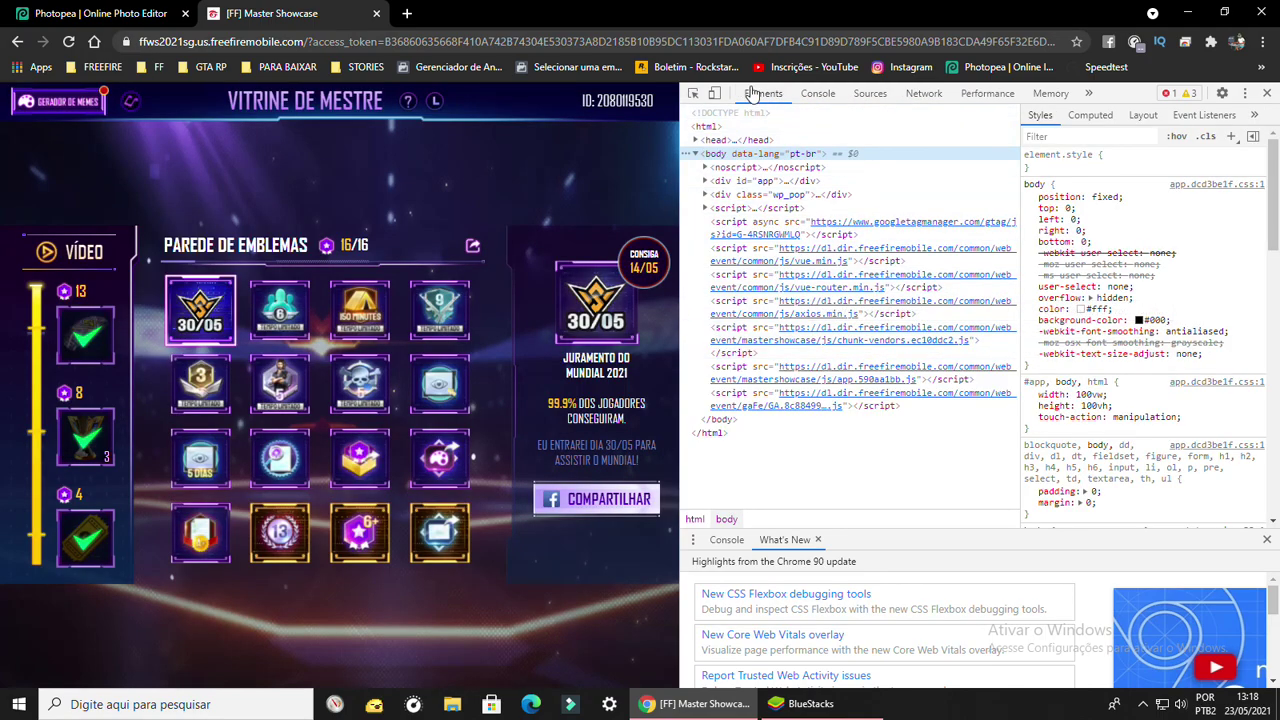
click(924, 93)
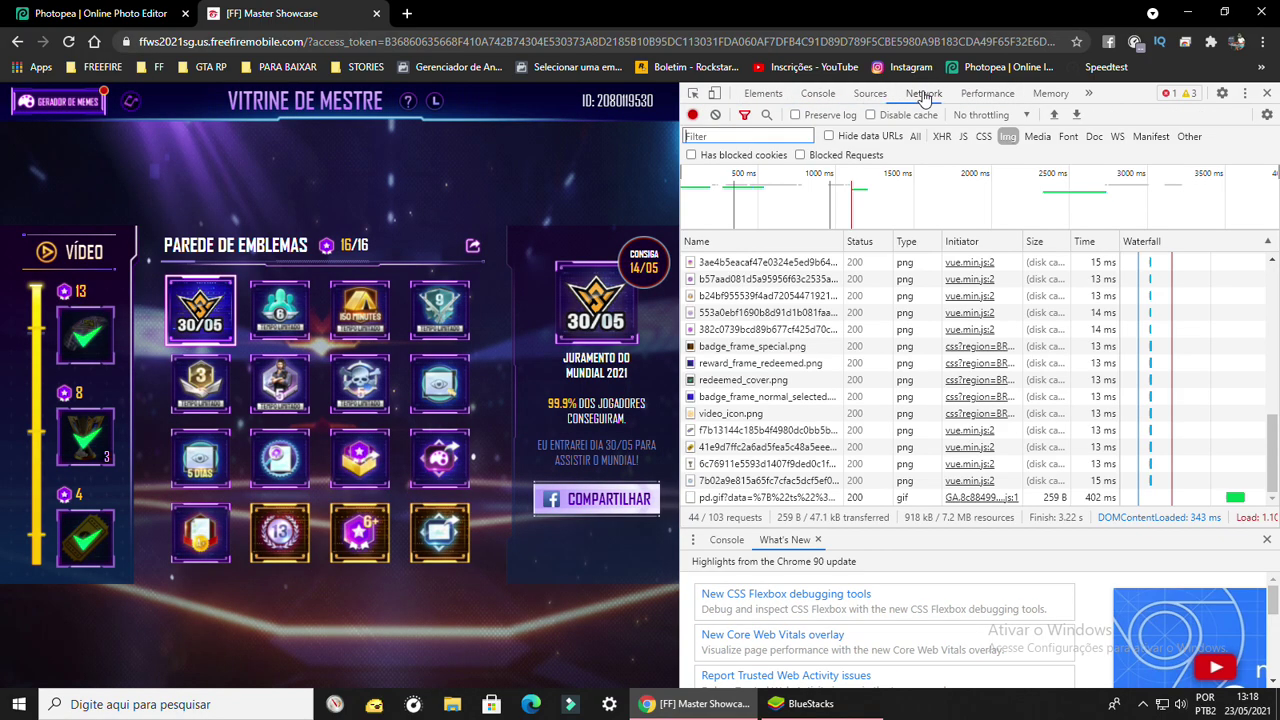
click(742, 279)
click(742, 313)
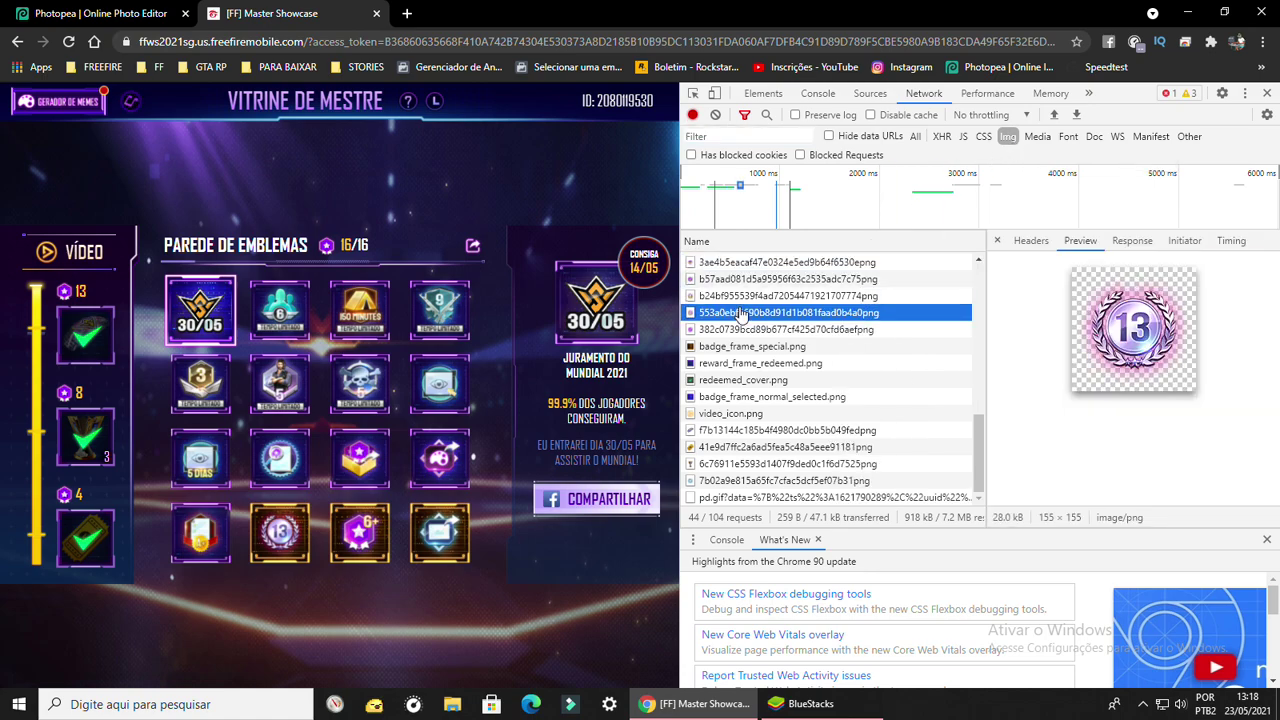
click(745, 347)
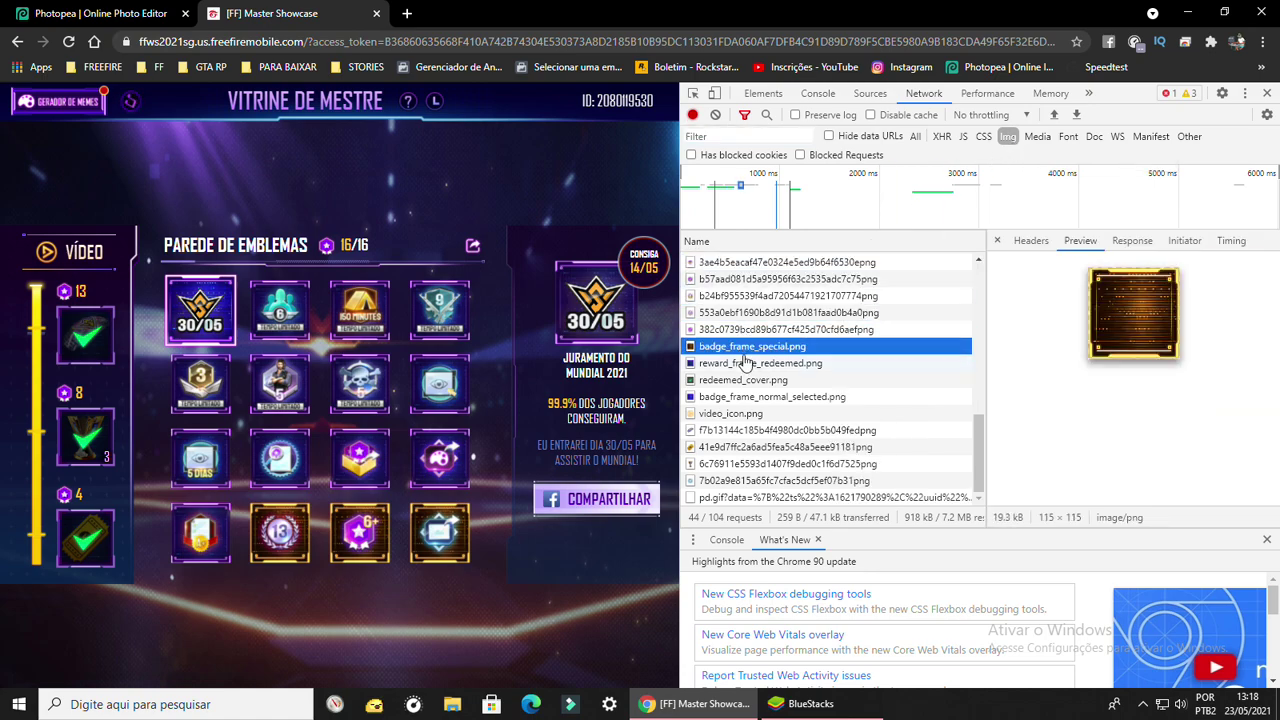
click(746, 363)
click(745, 381)
click(742, 397)
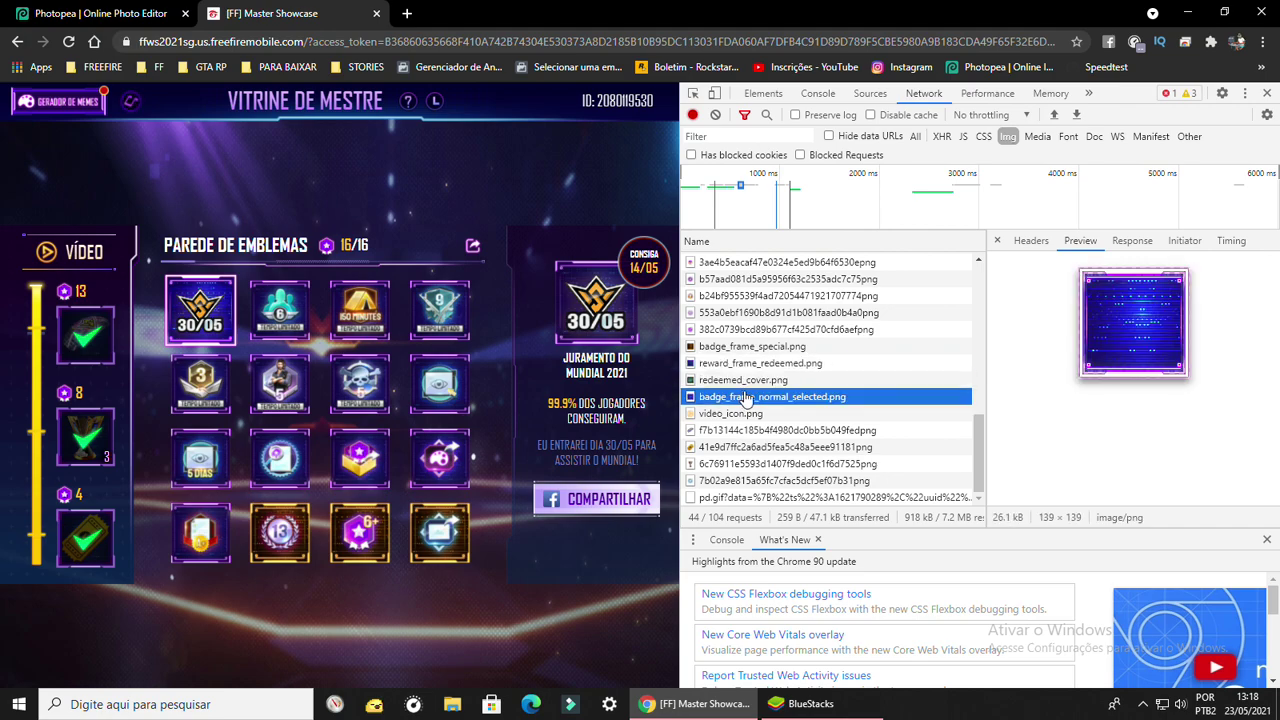
scroll(745, 397, up, 10)
click(712, 262)
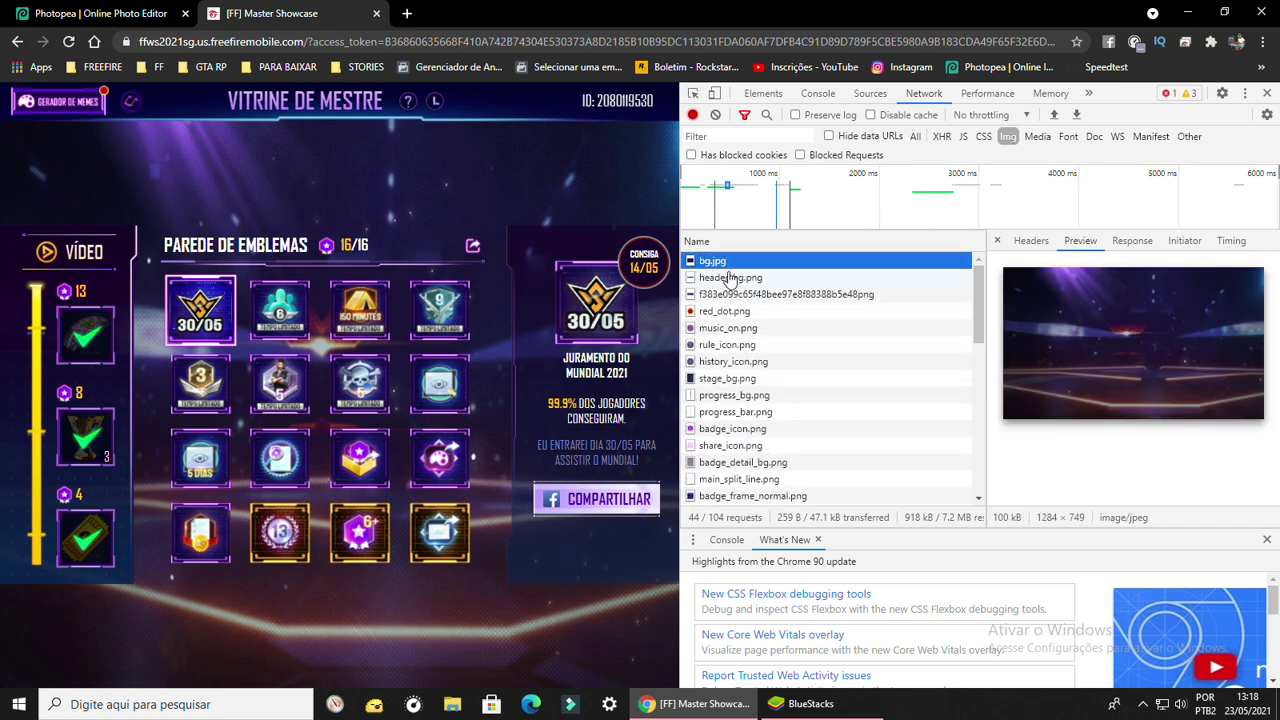
- Open bg.jpg in its own tab and copy its image address
right_click(730, 279)
right_click(736, 266)
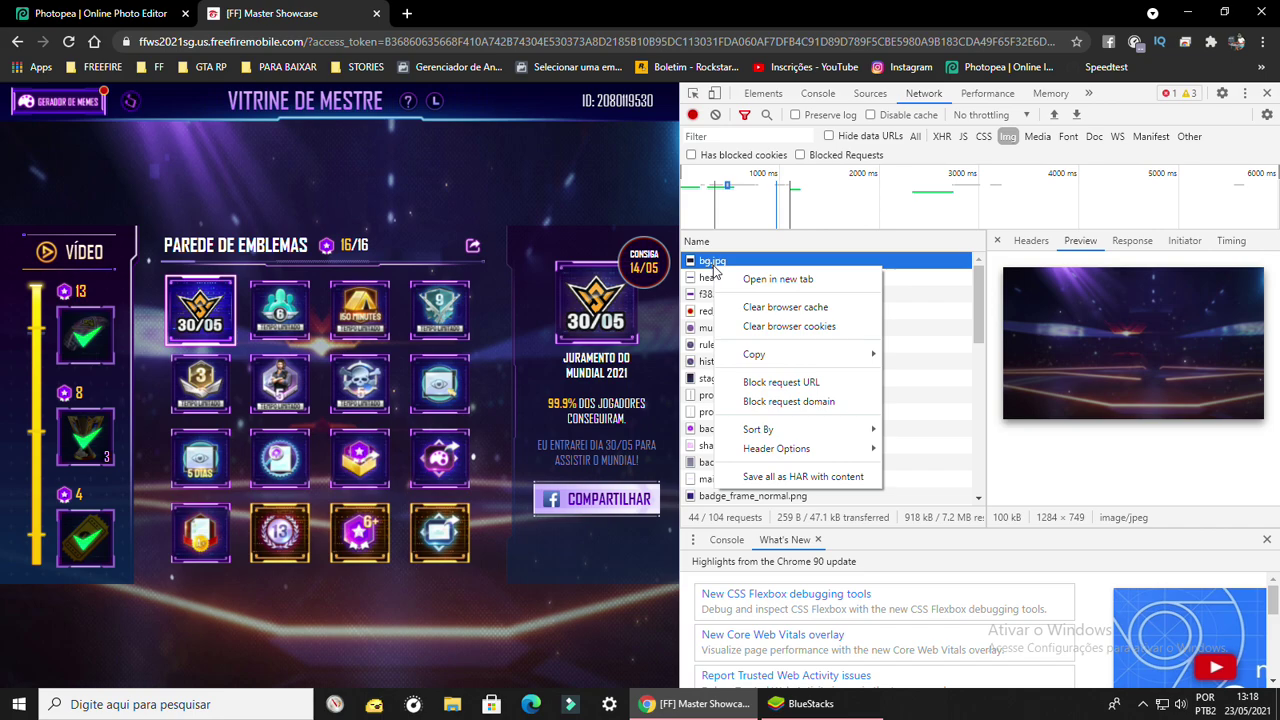
click(772, 280)
right_click(600, 362)
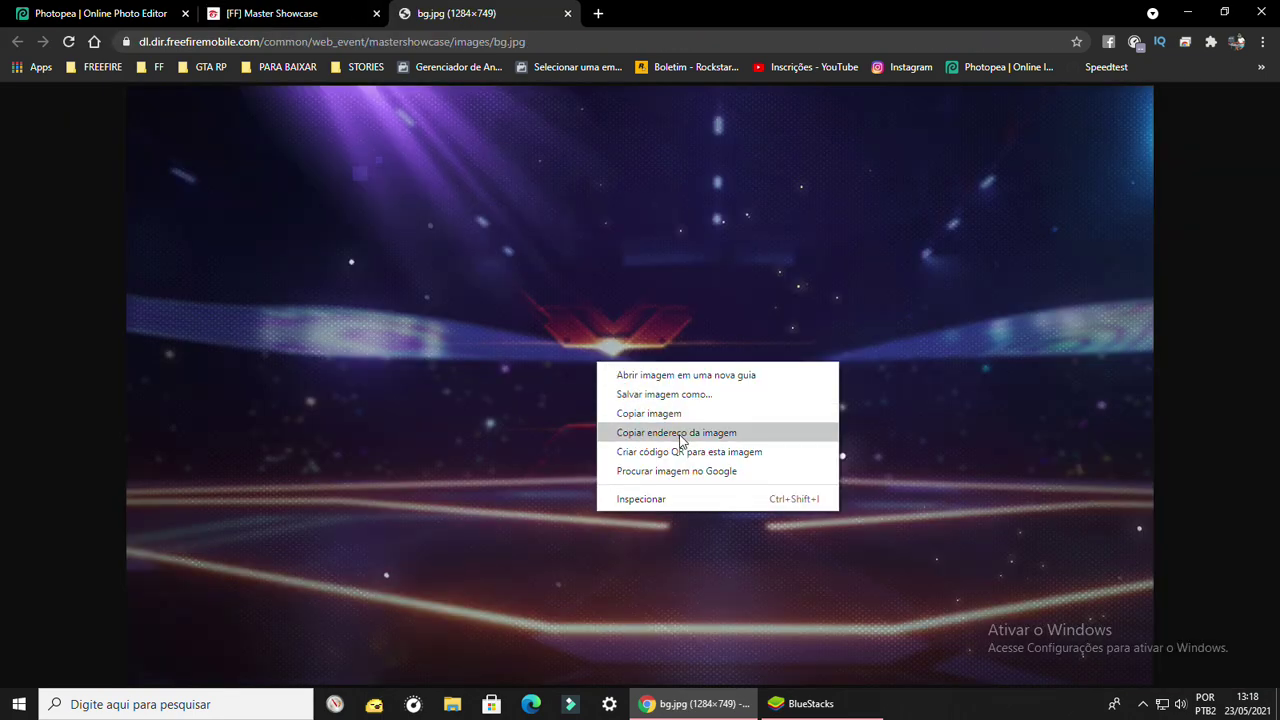
click(679, 436)
click(362, 18)
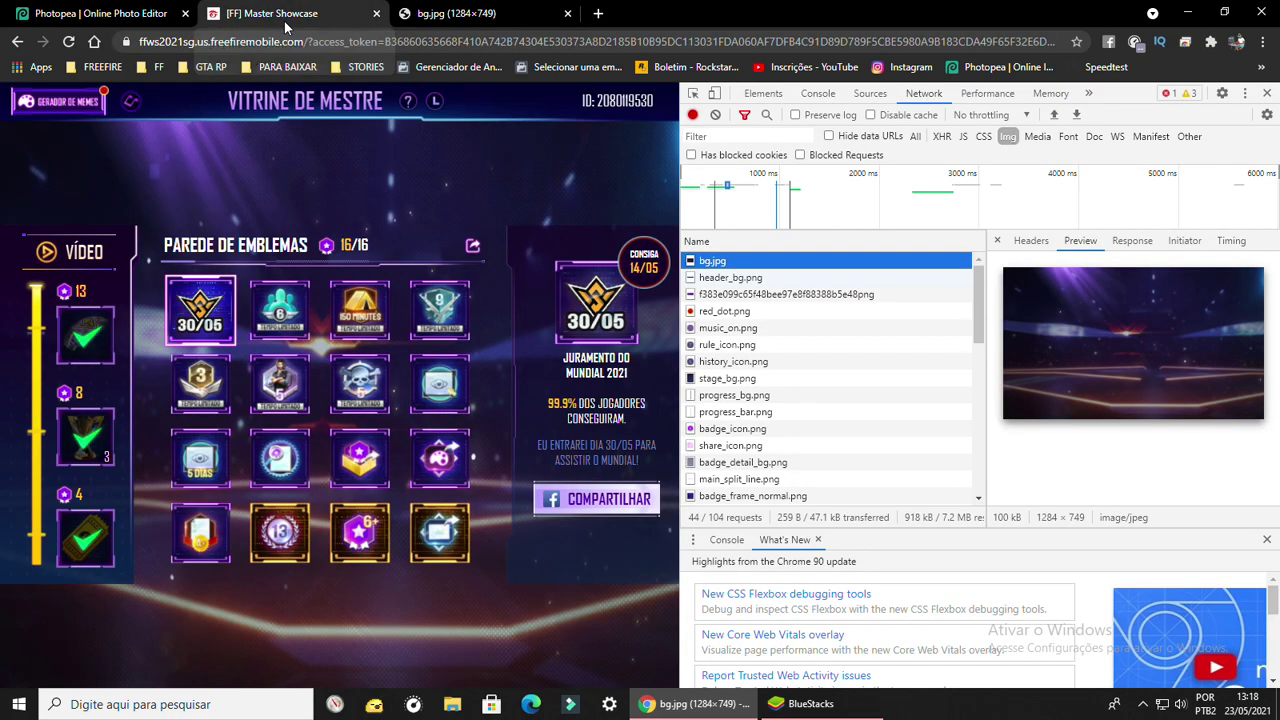
click(430, 10)
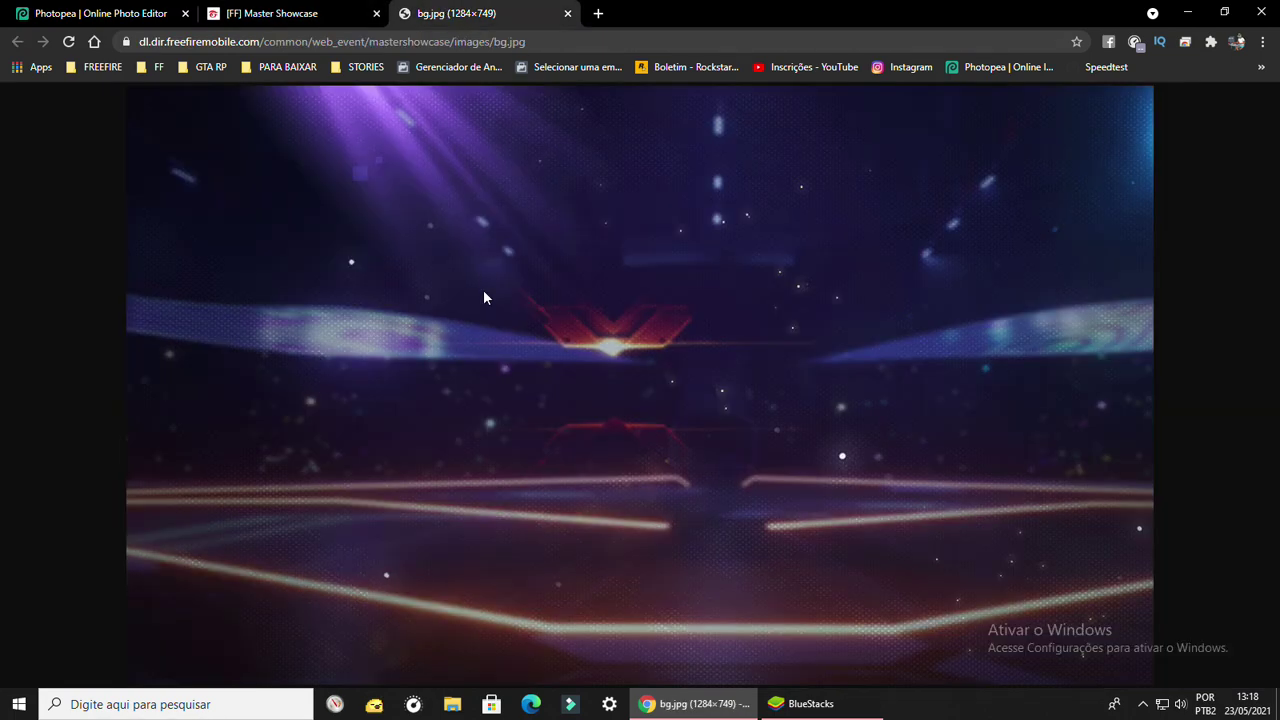
click(172, 16)
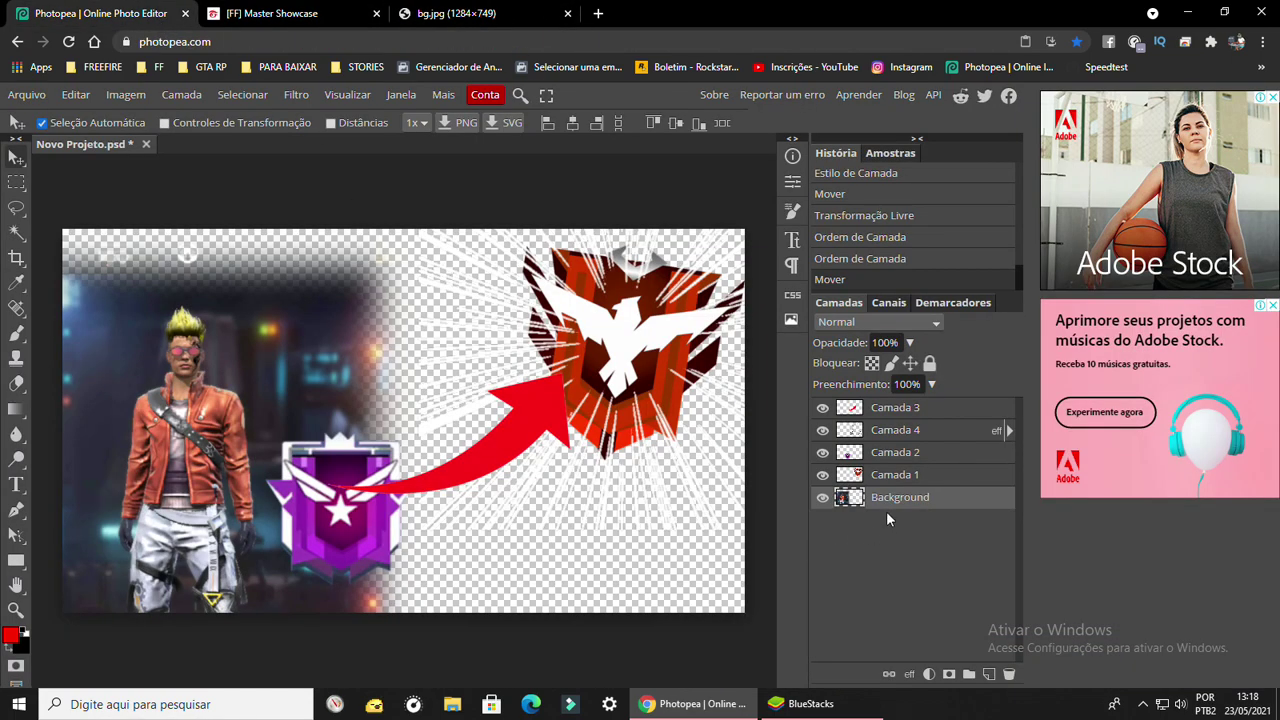
- Paste the purple arena image below the Background layer, shifted to fill the canvas
key(ctrl+v)
drag(884, 502, 890, 537)
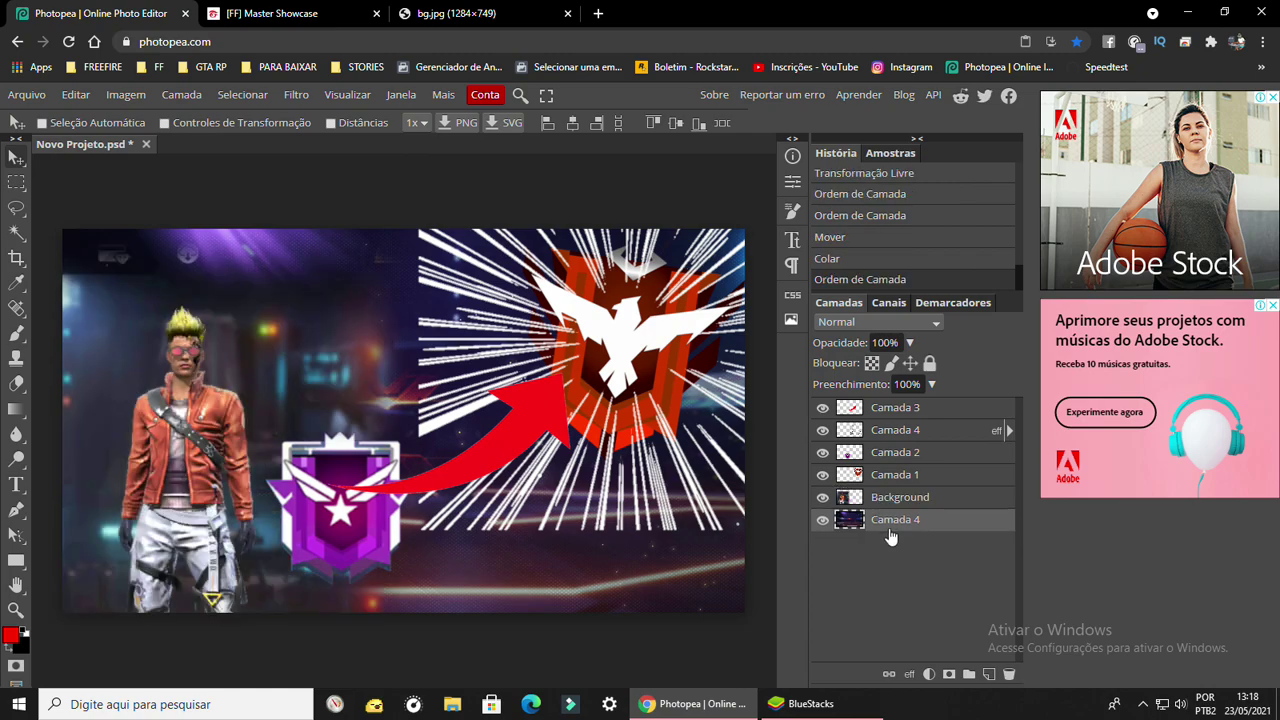
drag(512, 586, 470, 584)
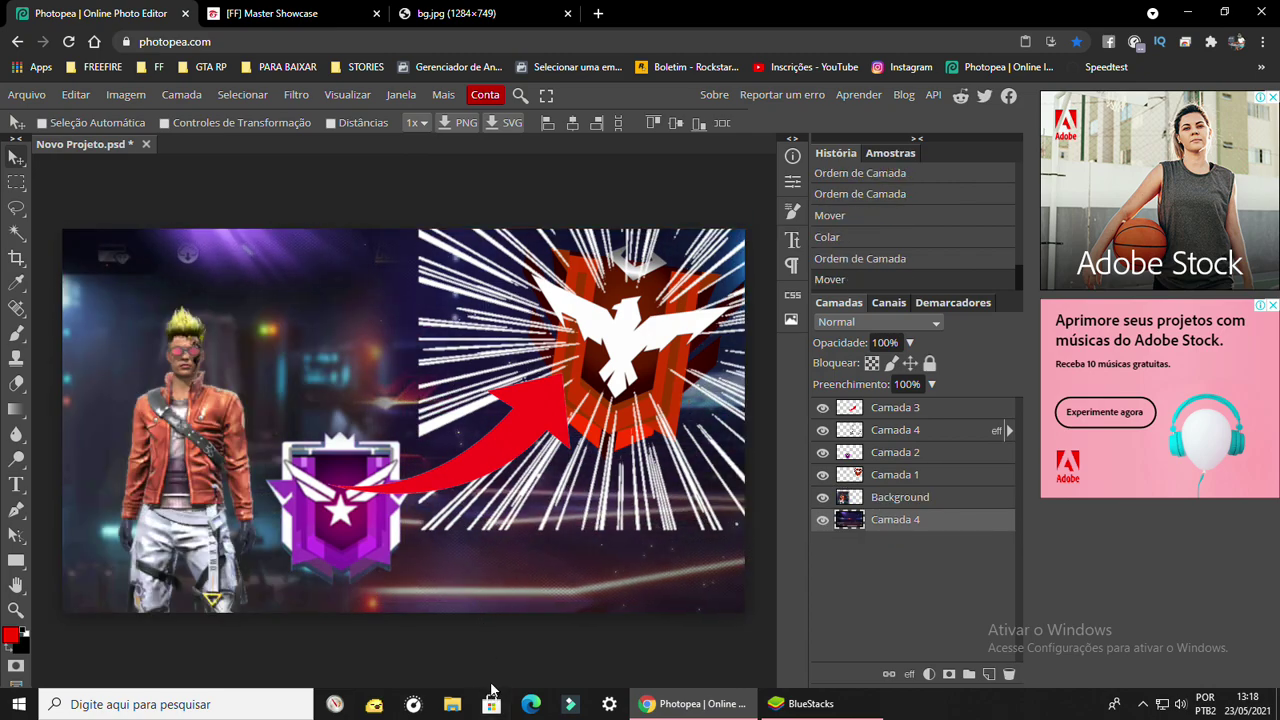
- Select the speed-lines layer and switch to the Eraser tool
click(884, 439)
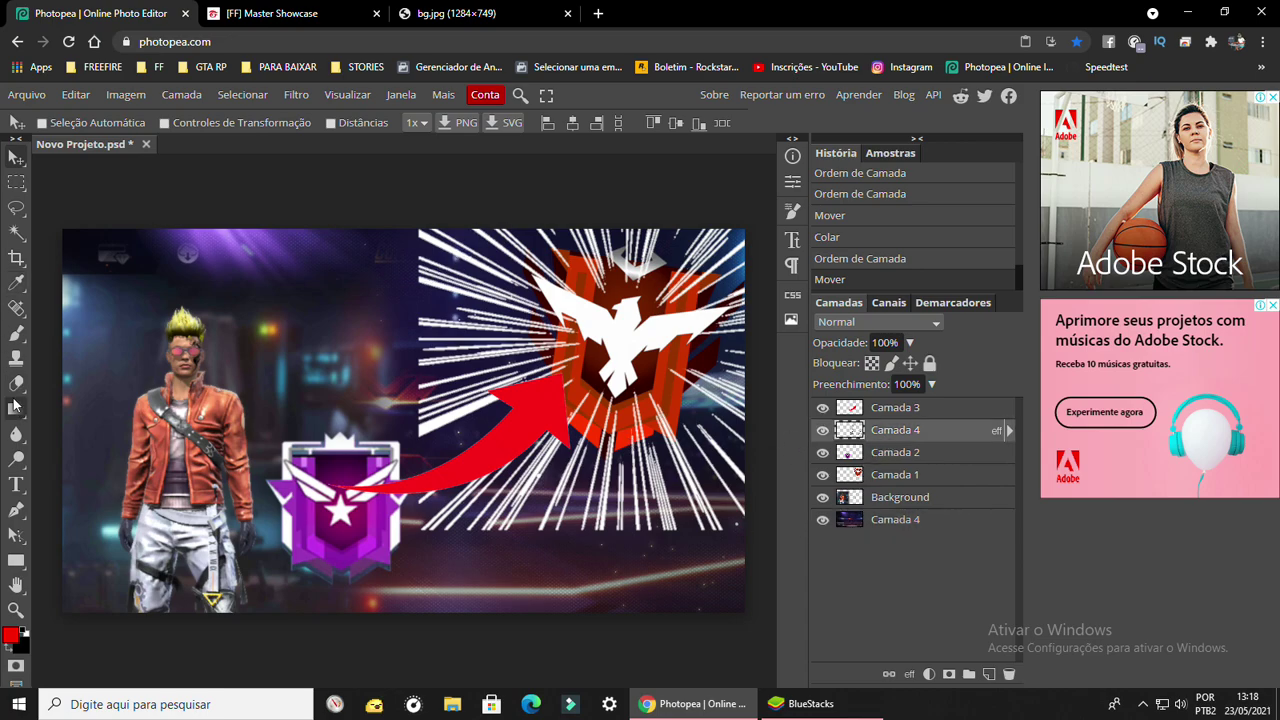
right_click(14, 383)
click(57, 383)
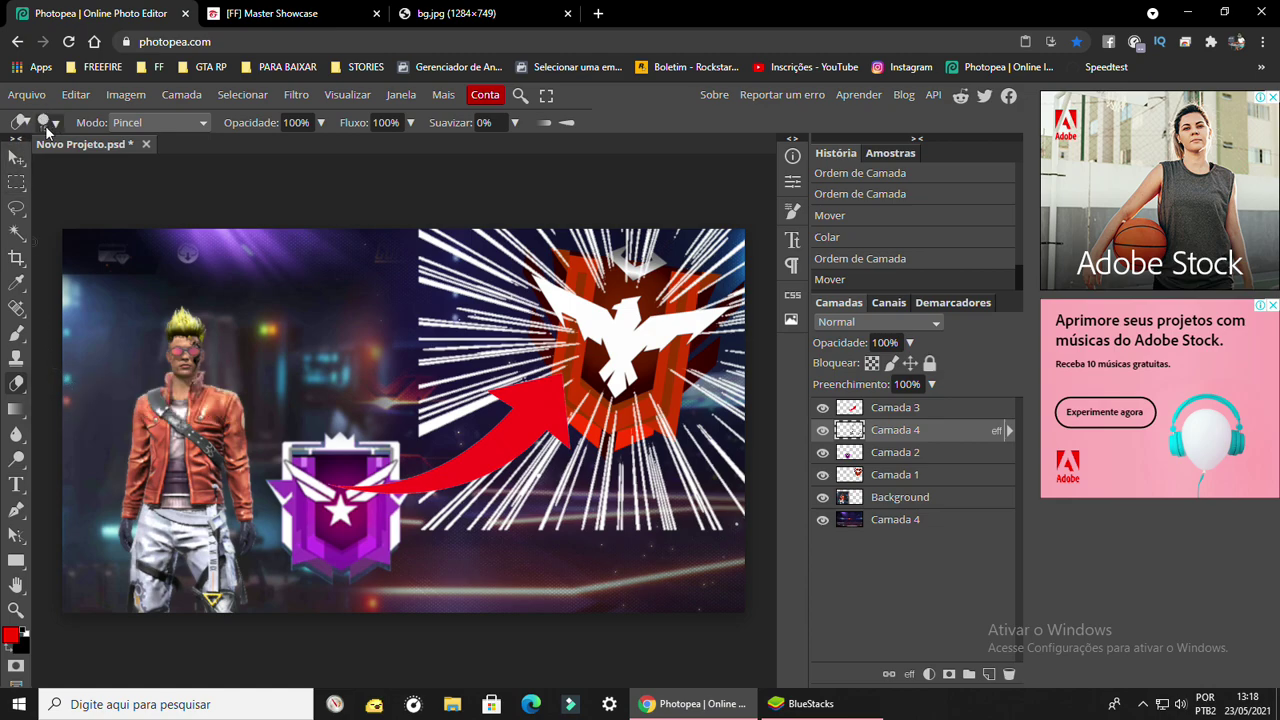
click(48, 124)
- Choose a soft-edged eraser brush, trying and undoing a test stroke
click(188, 232)
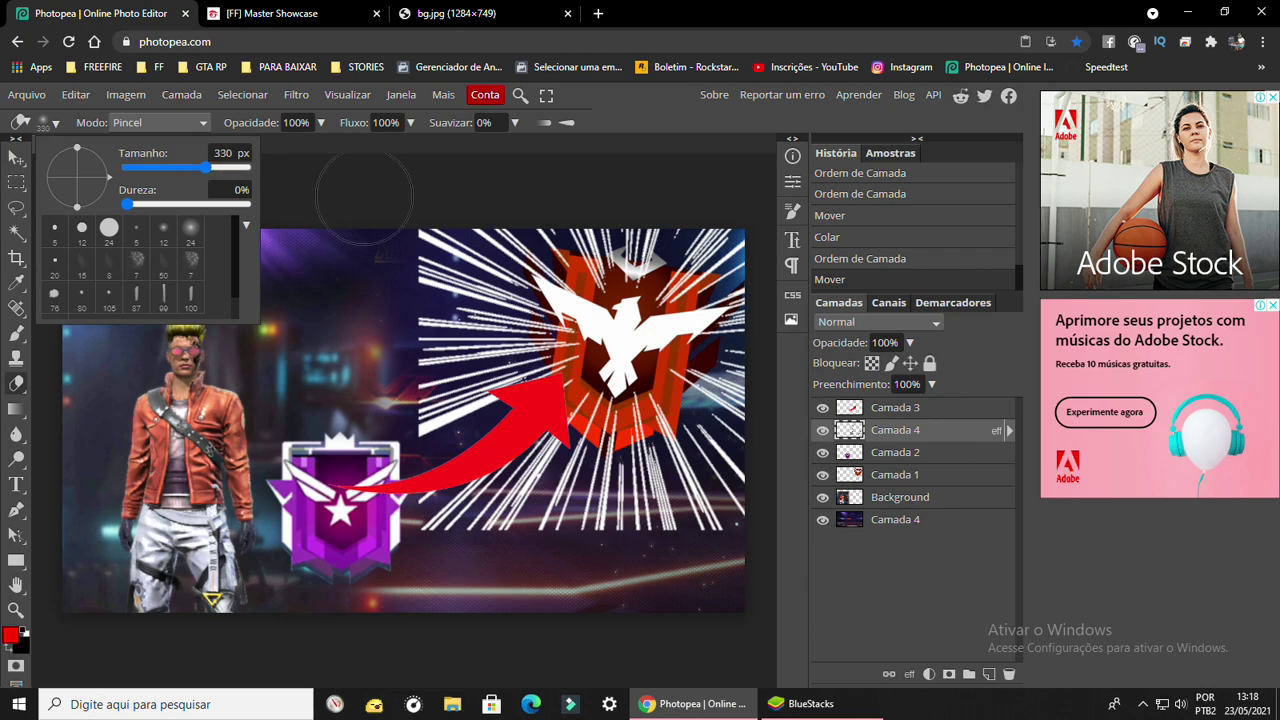
click(432, 178)
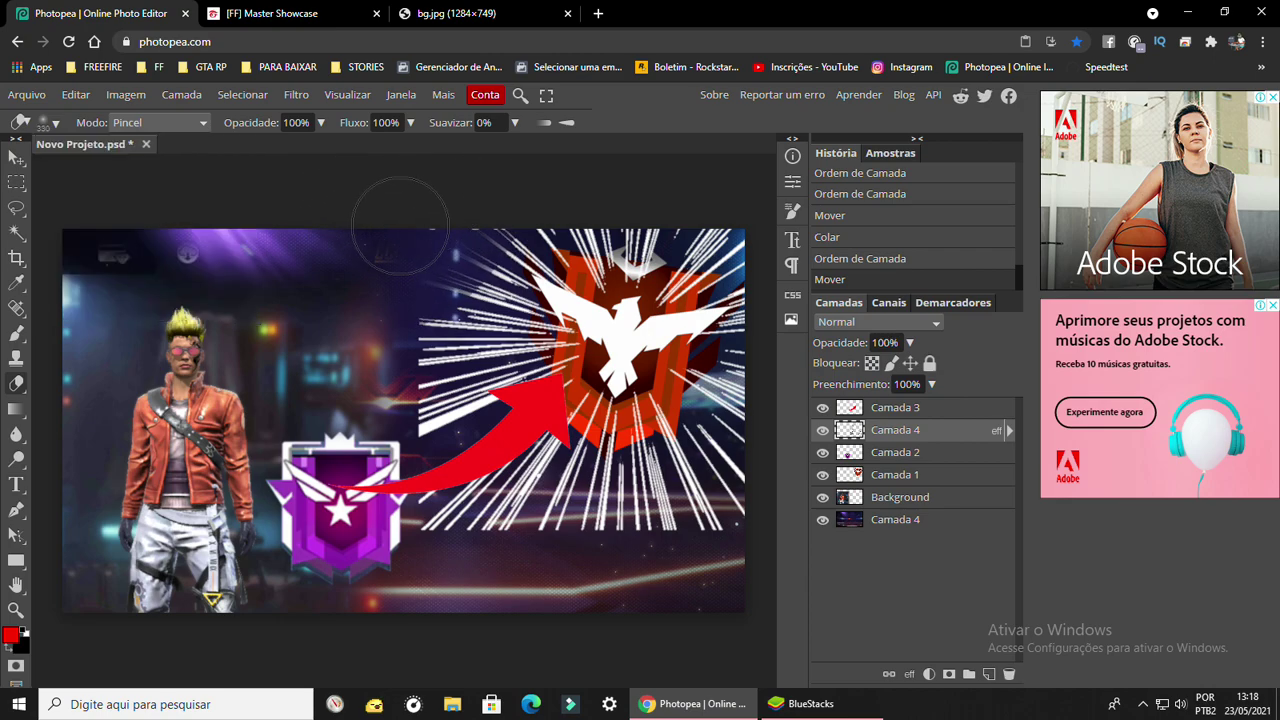
drag(400, 214, 400, 220)
key(ctrl+z)
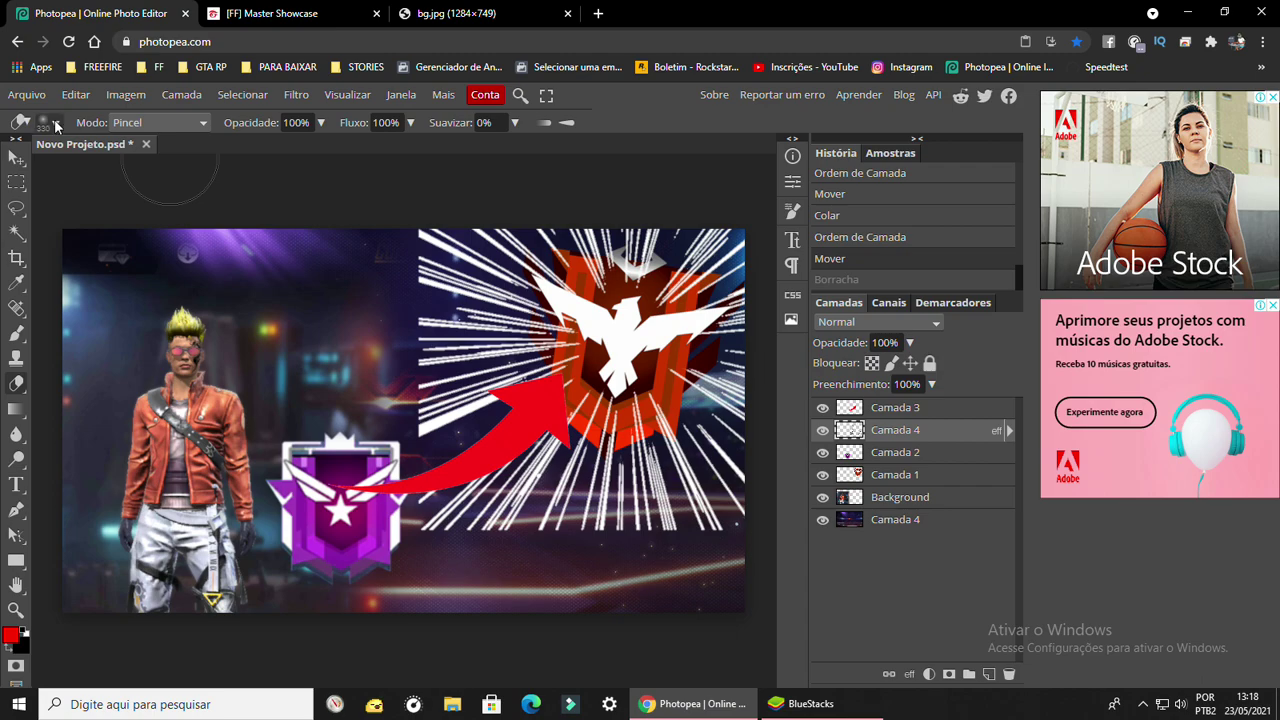
- Remove the Stroke outline from the speed-lines layer's blending options
right_click(933, 436)
click(832, 234)
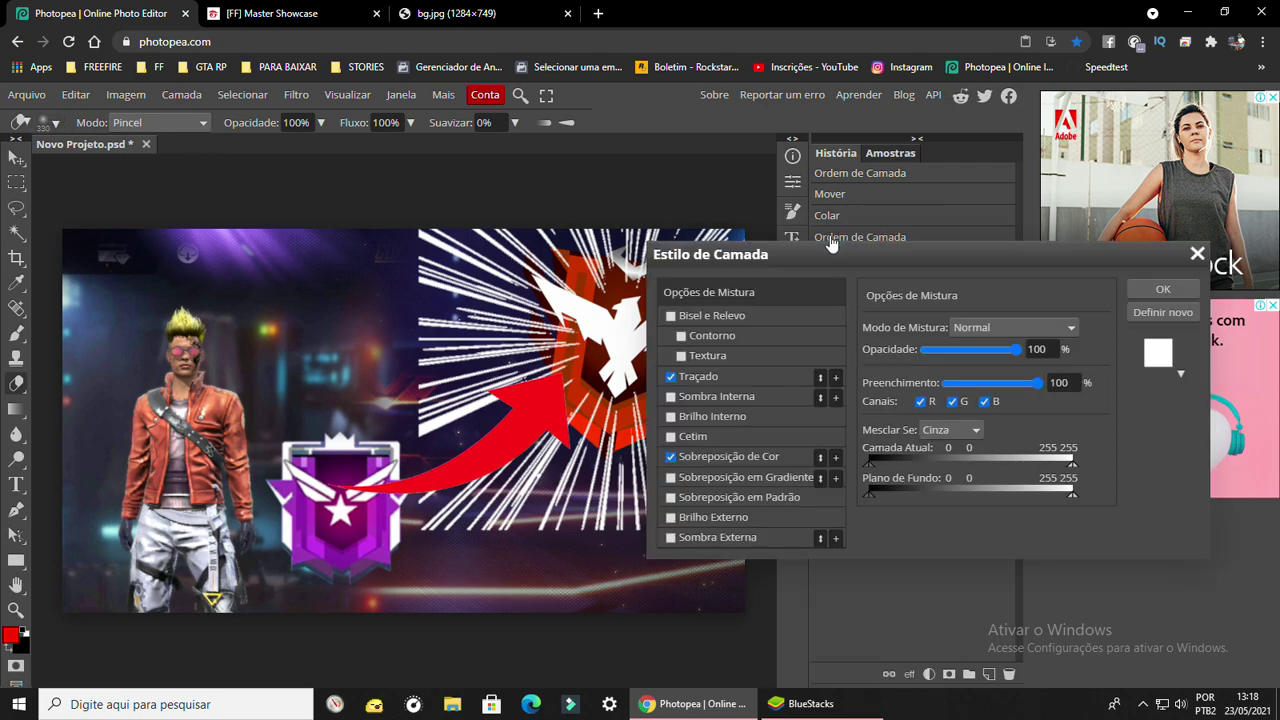
click(671, 377)
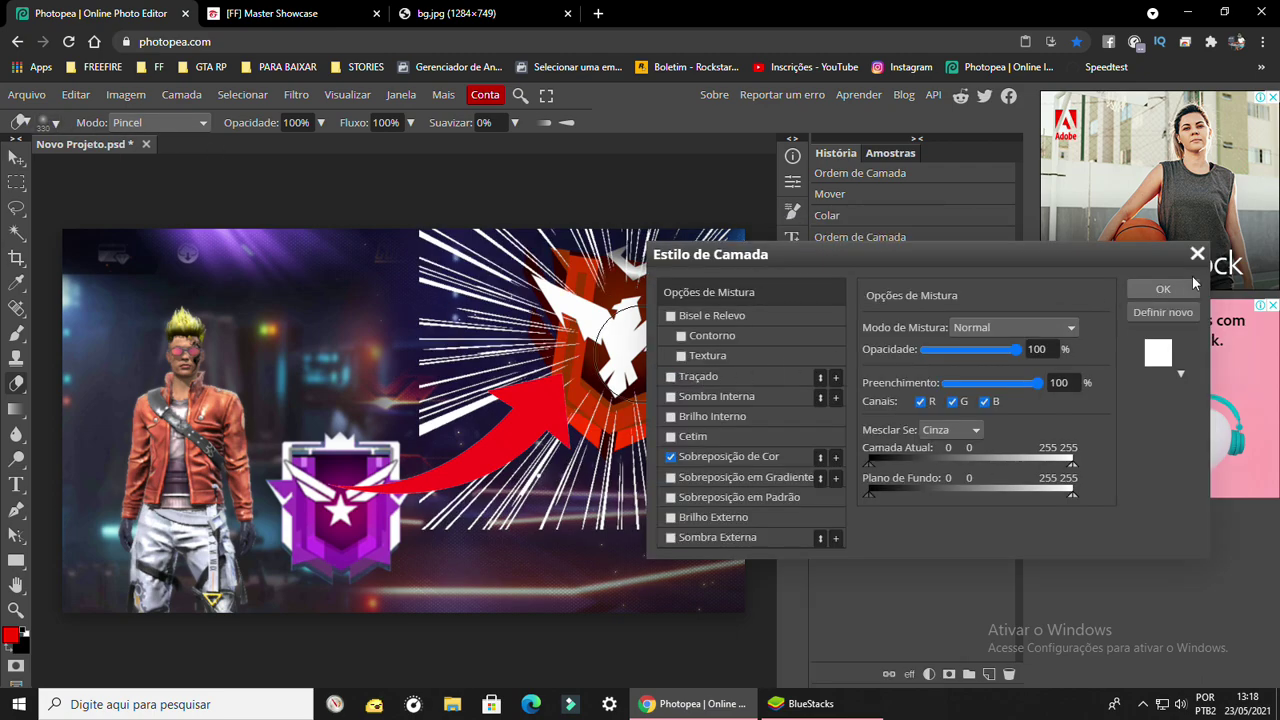
click(1170, 288)
- Erase the speed lines' left and lower edges so they fade into the arena
drag(349, 227, 380, 528)
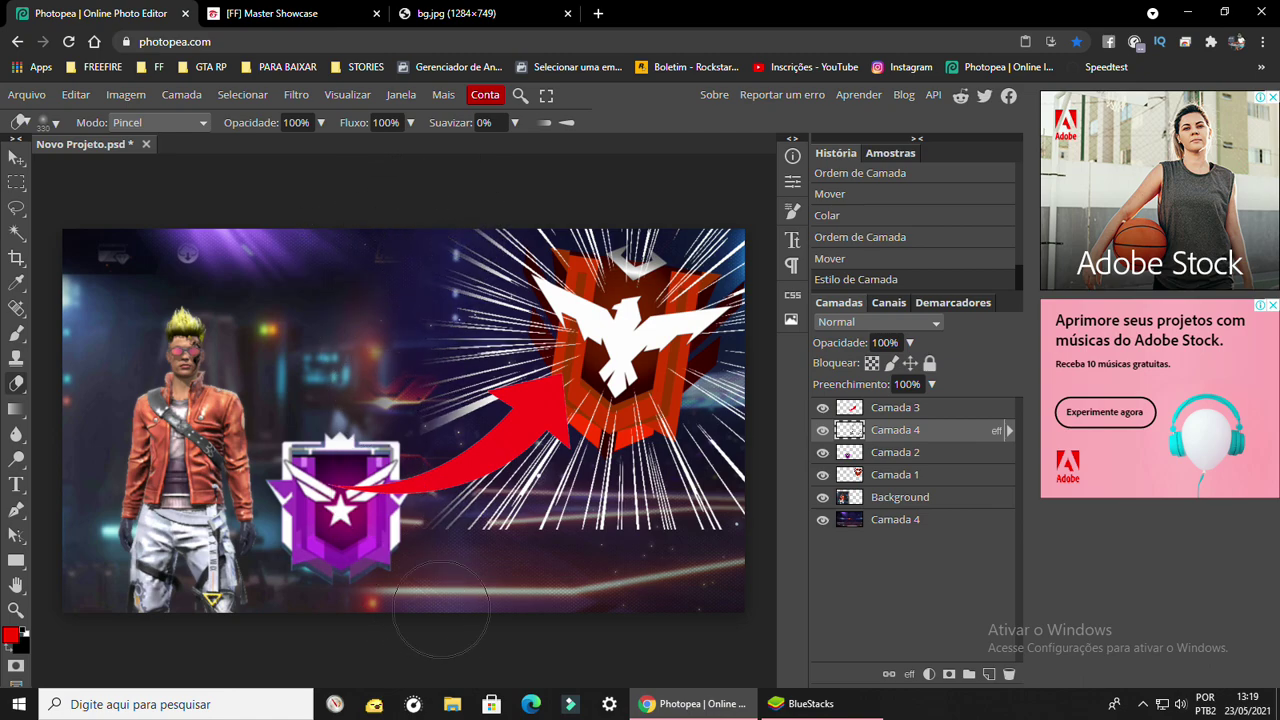
drag(440, 612, 712, 565)
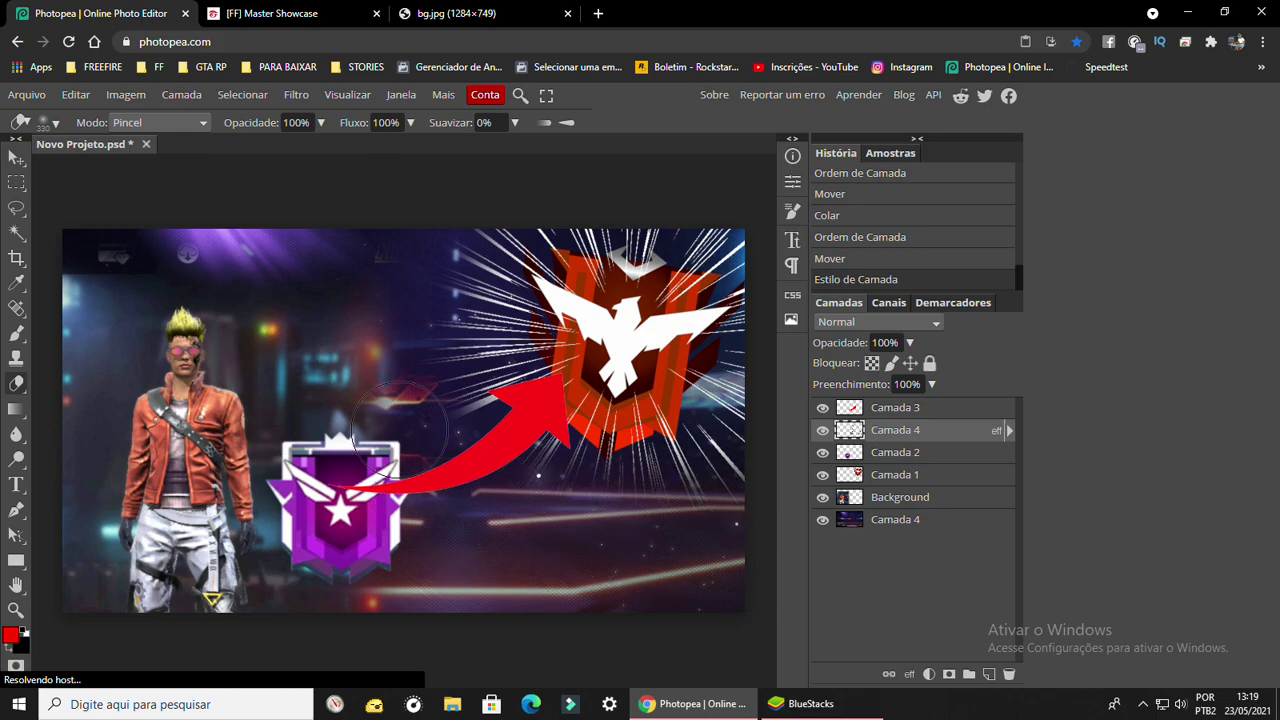
drag(400, 420, 312, 497)
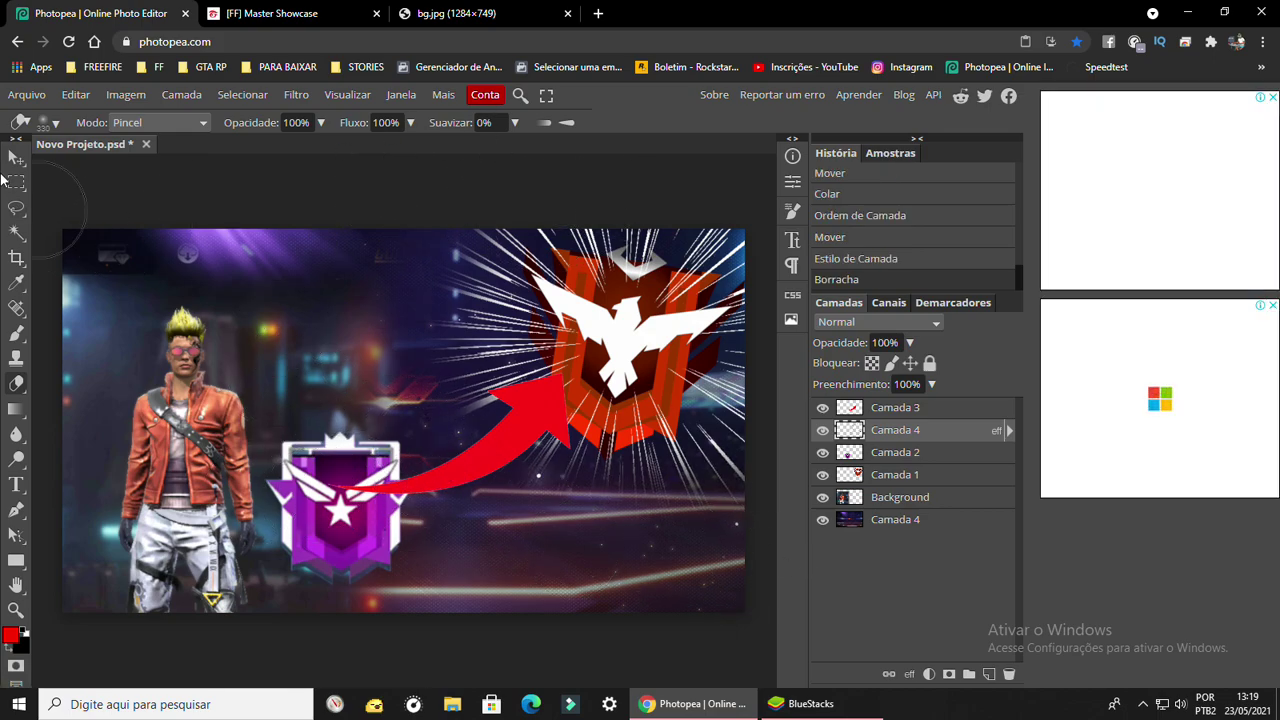
- Shift the speed lines left, nudge the purple badge up, and raise the red arrow slightly
click(17, 157)
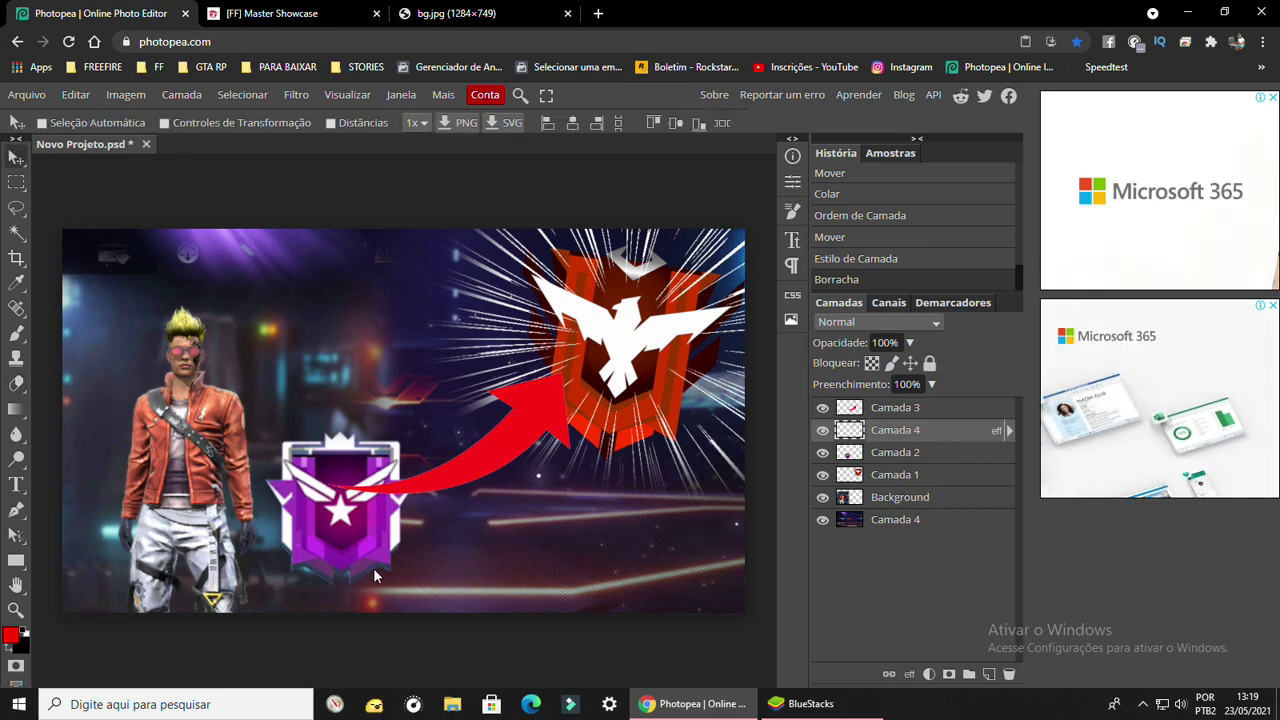
mouse_move(358, 541)
mouse_down()
mouse_move(310, 551)
mouse_move(317, 540)
mouse_up()
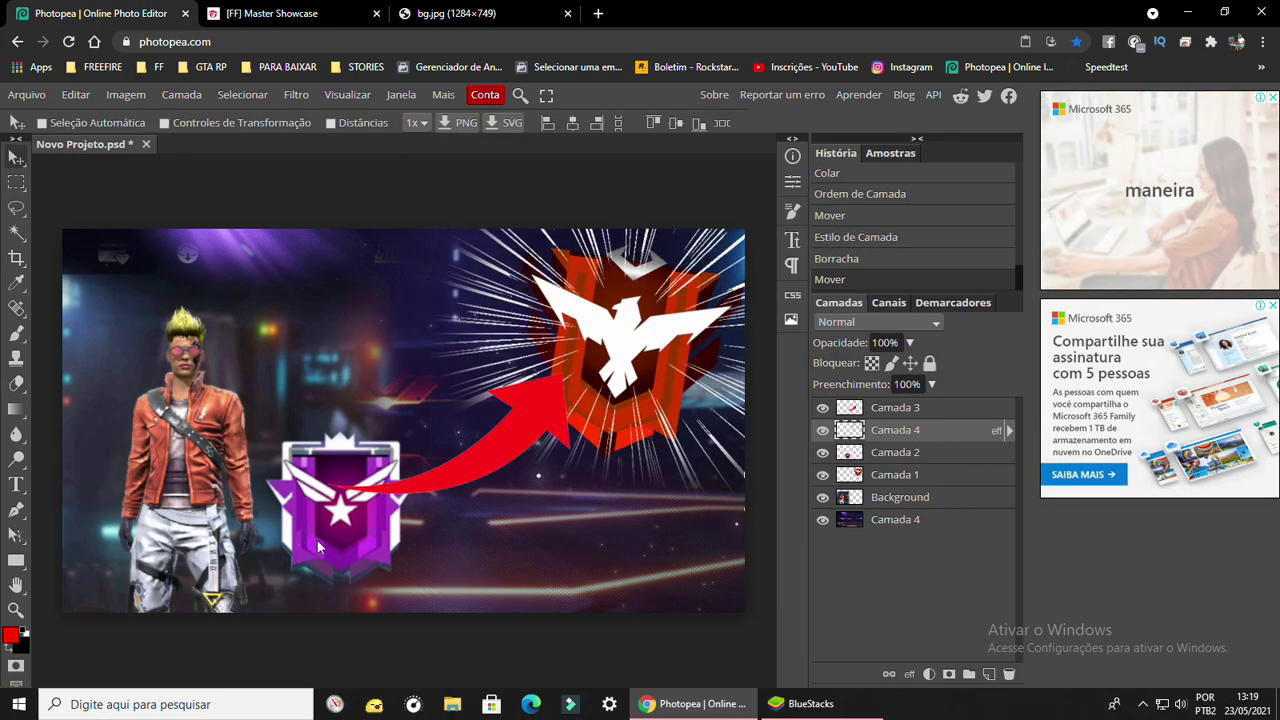
click(53, 123)
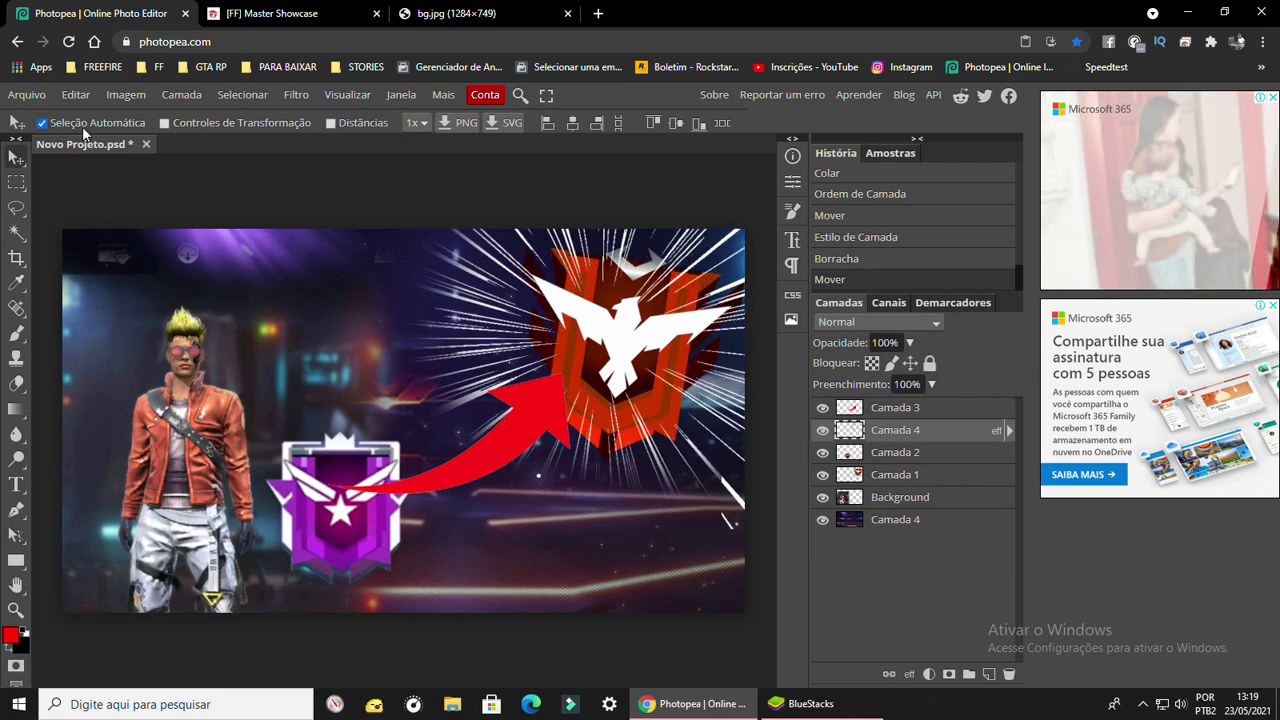
drag(347, 553, 336, 534)
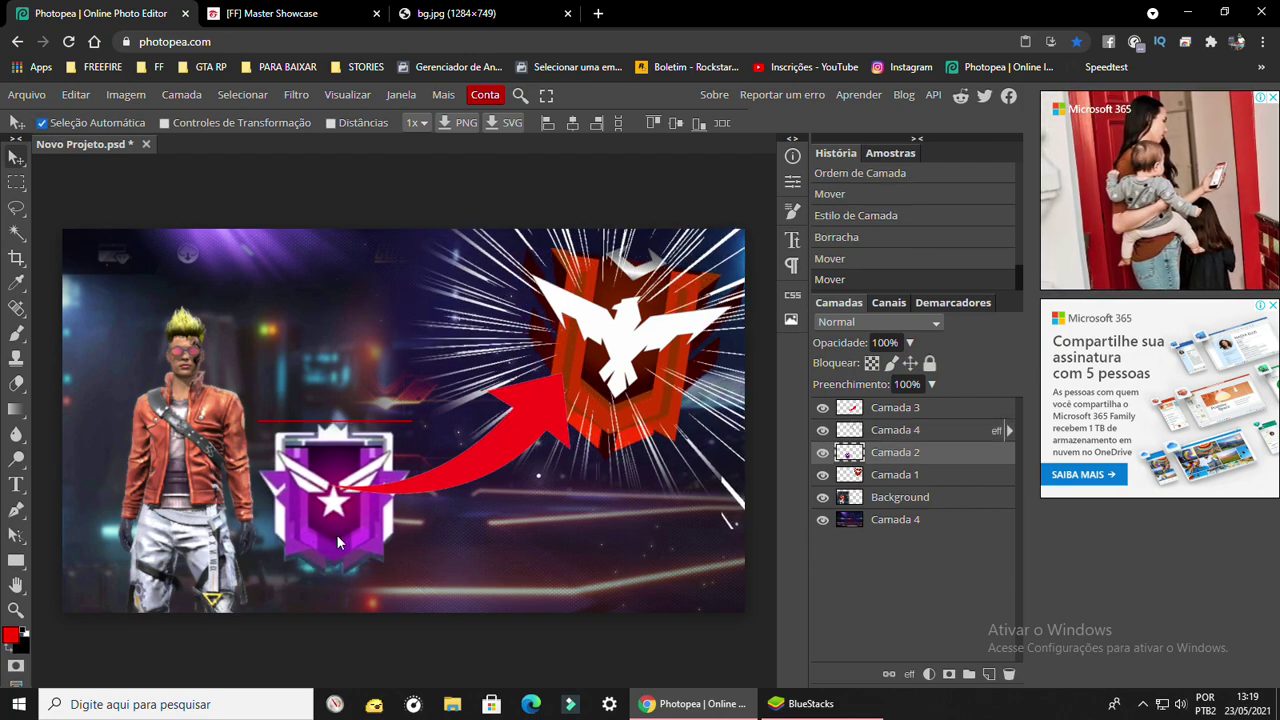
drag(534, 462, 533, 456)
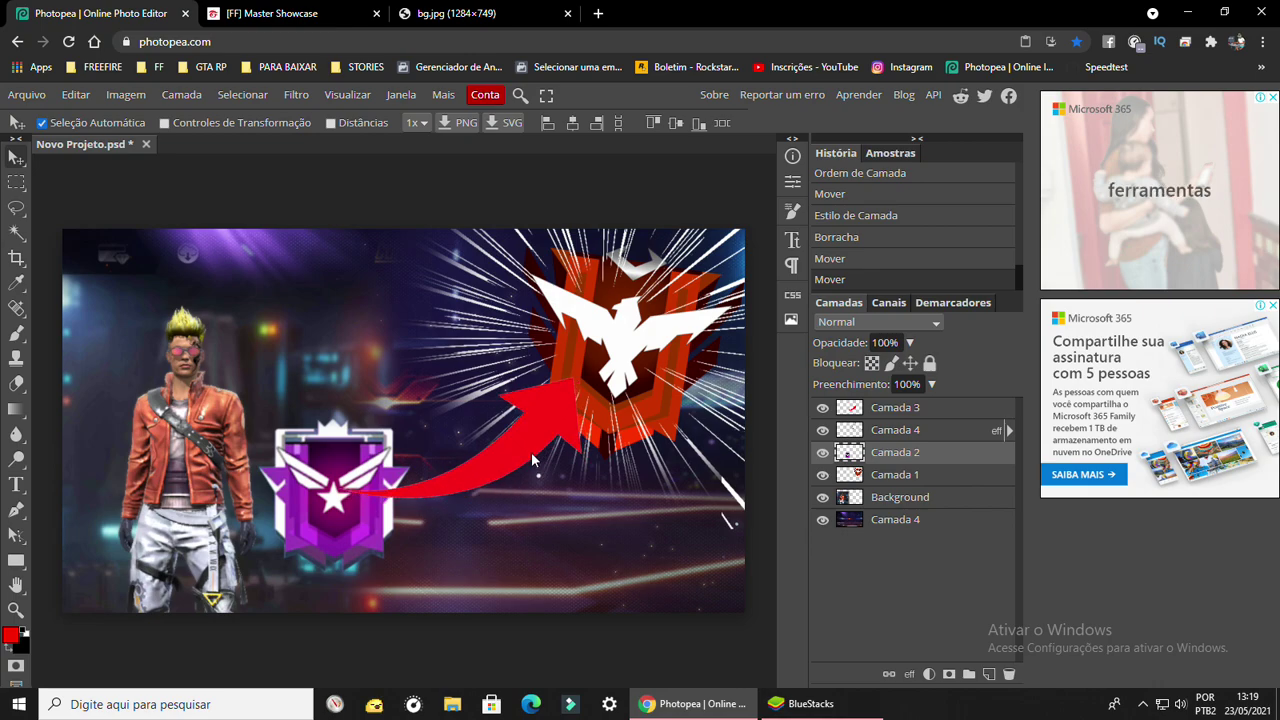
- Add a 13 px white Stroke outline to the red arrow layer
right_click(916, 418)
click(790, 228)
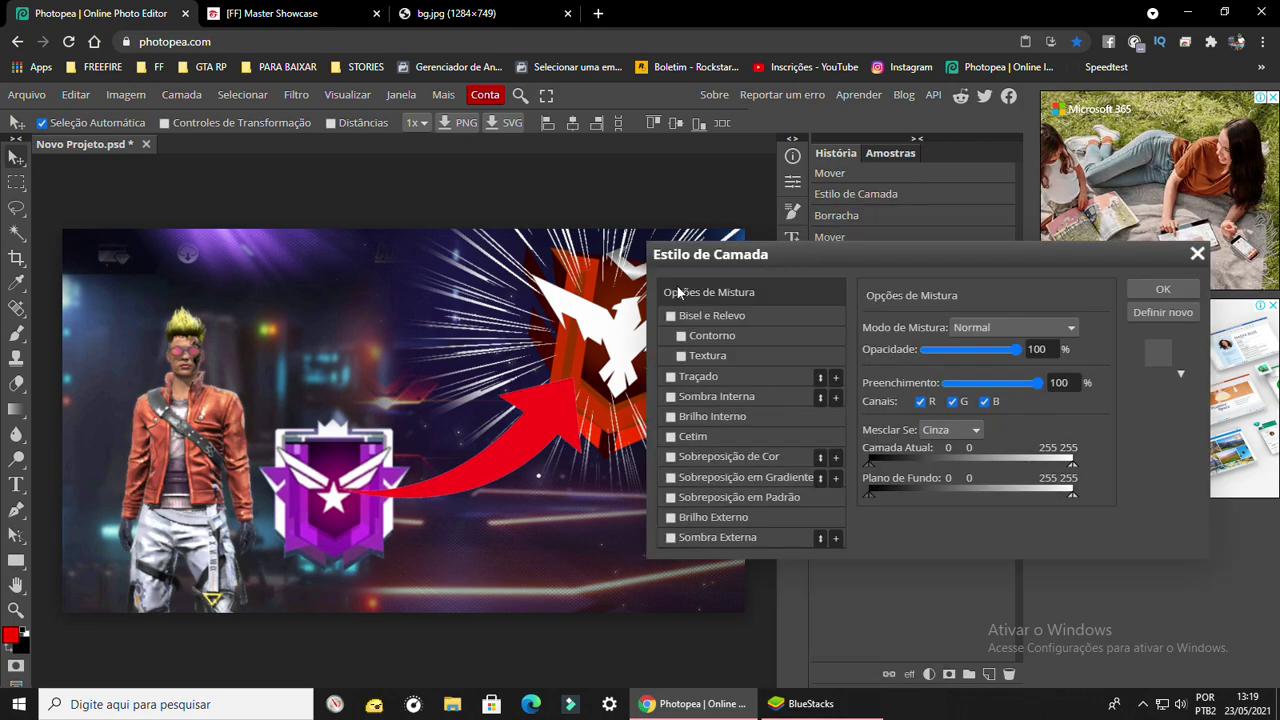
click(696, 376)
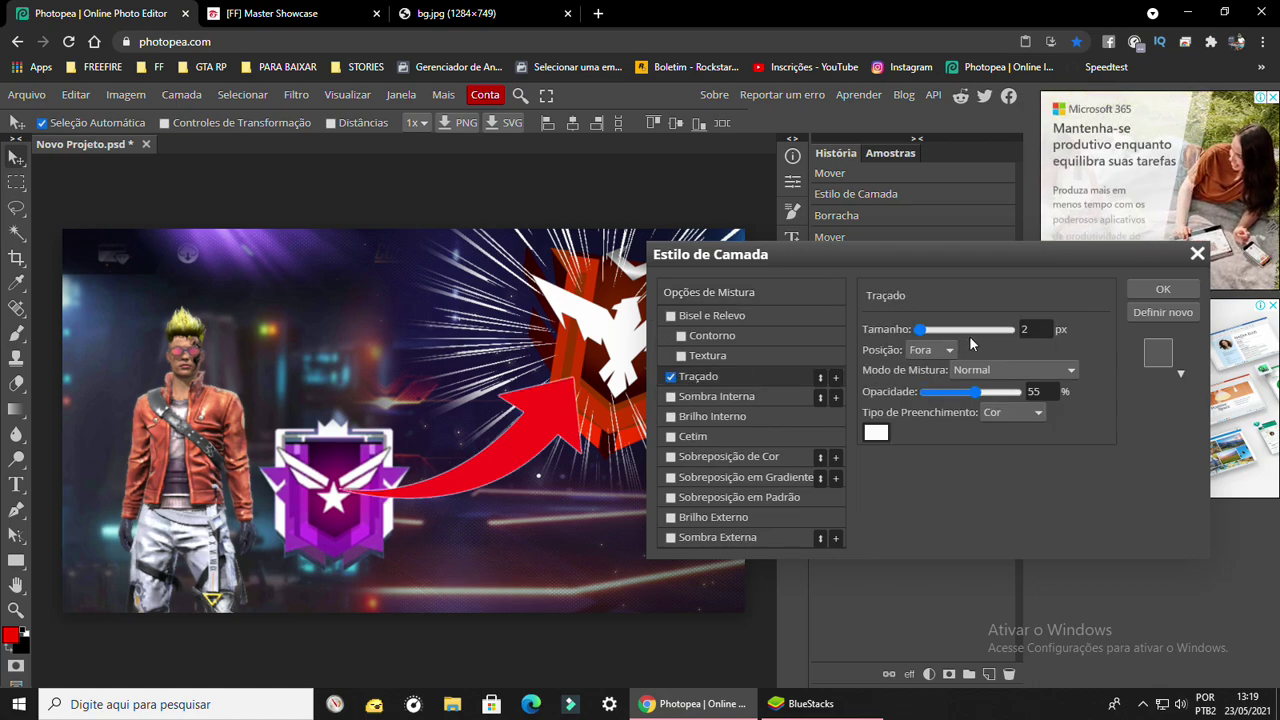
drag(928, 330, 921, 330)
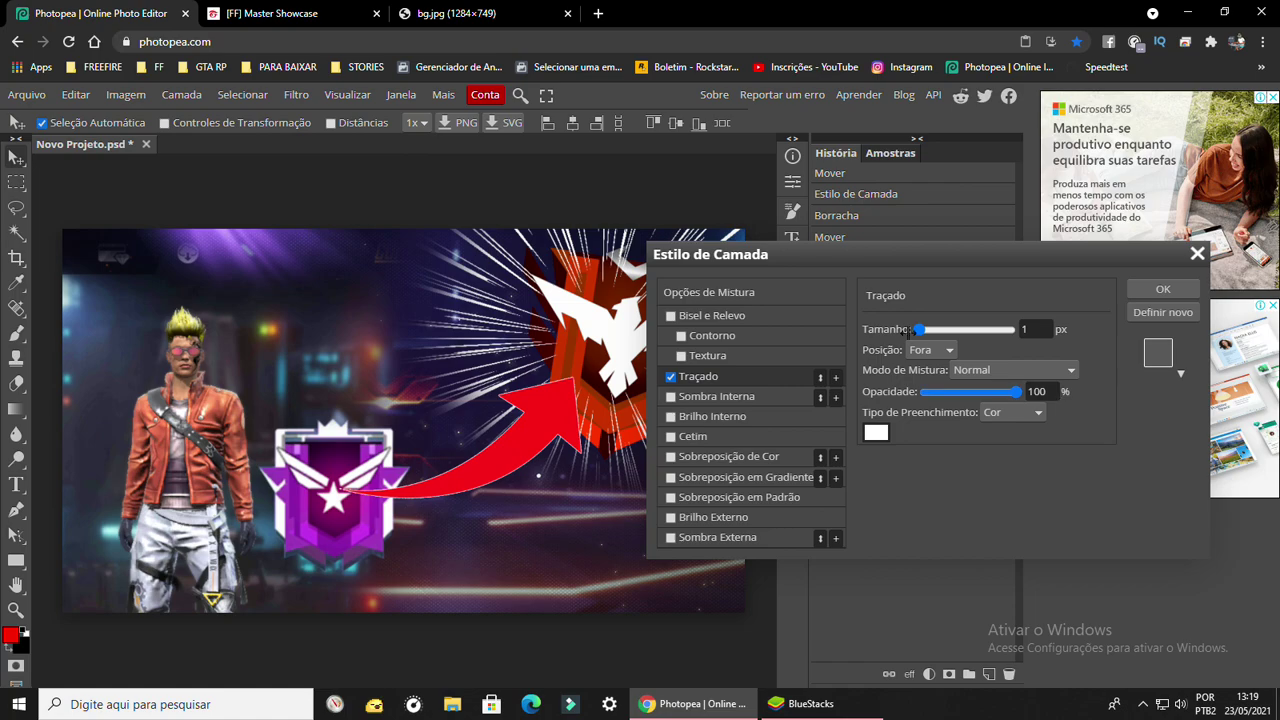
drag(915, 336, 927, 337)
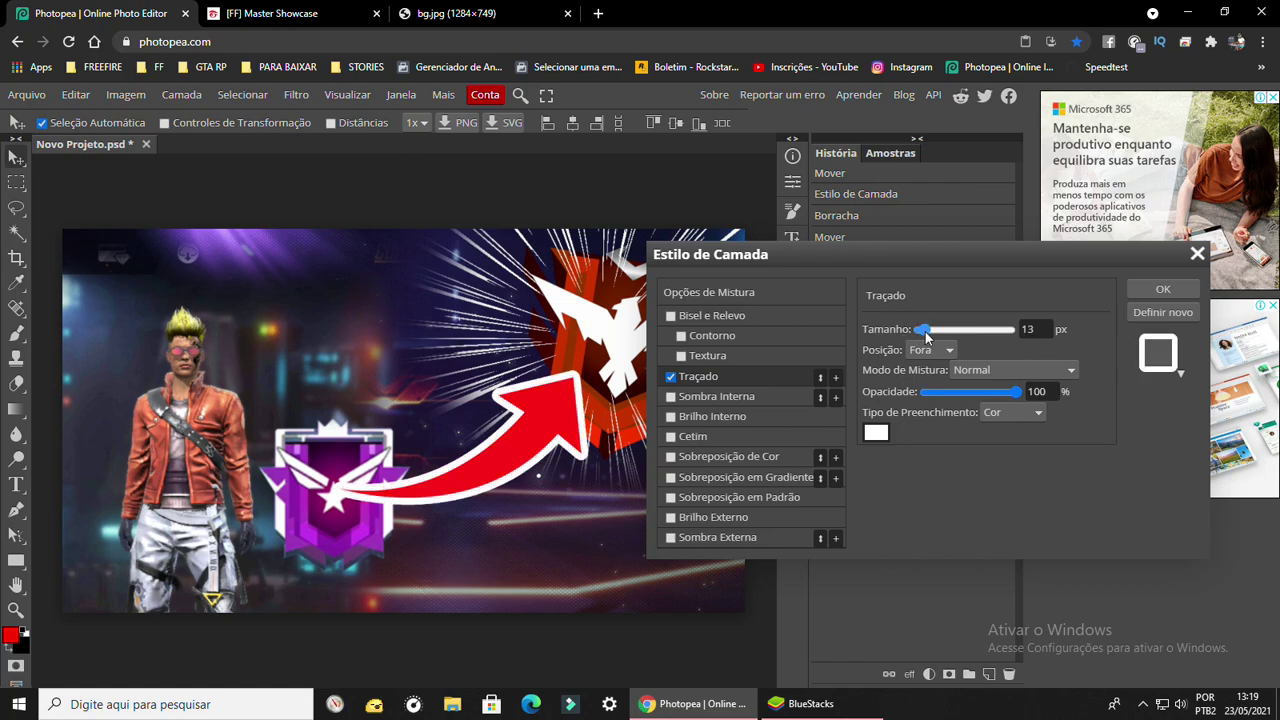
click(1188, 289)
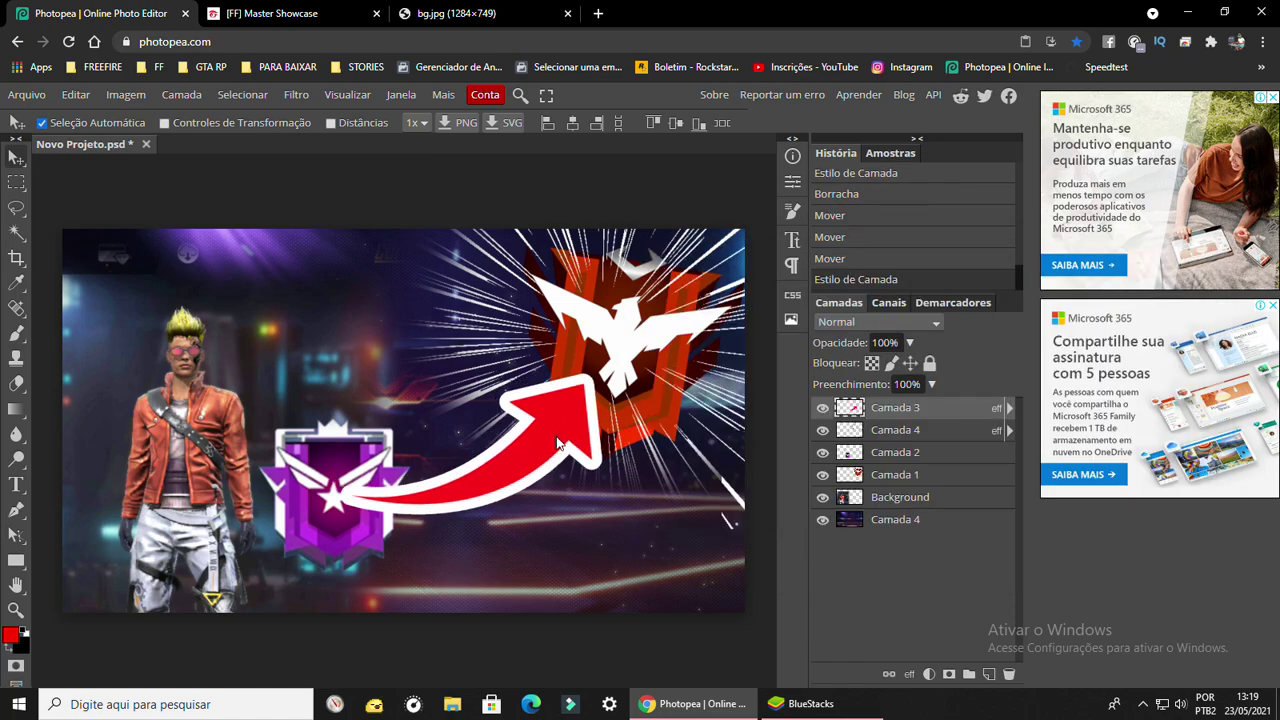
- Readjust the arrow's outline to 13 px, then nudge the arrow and character up-left
right_click(925, 410)
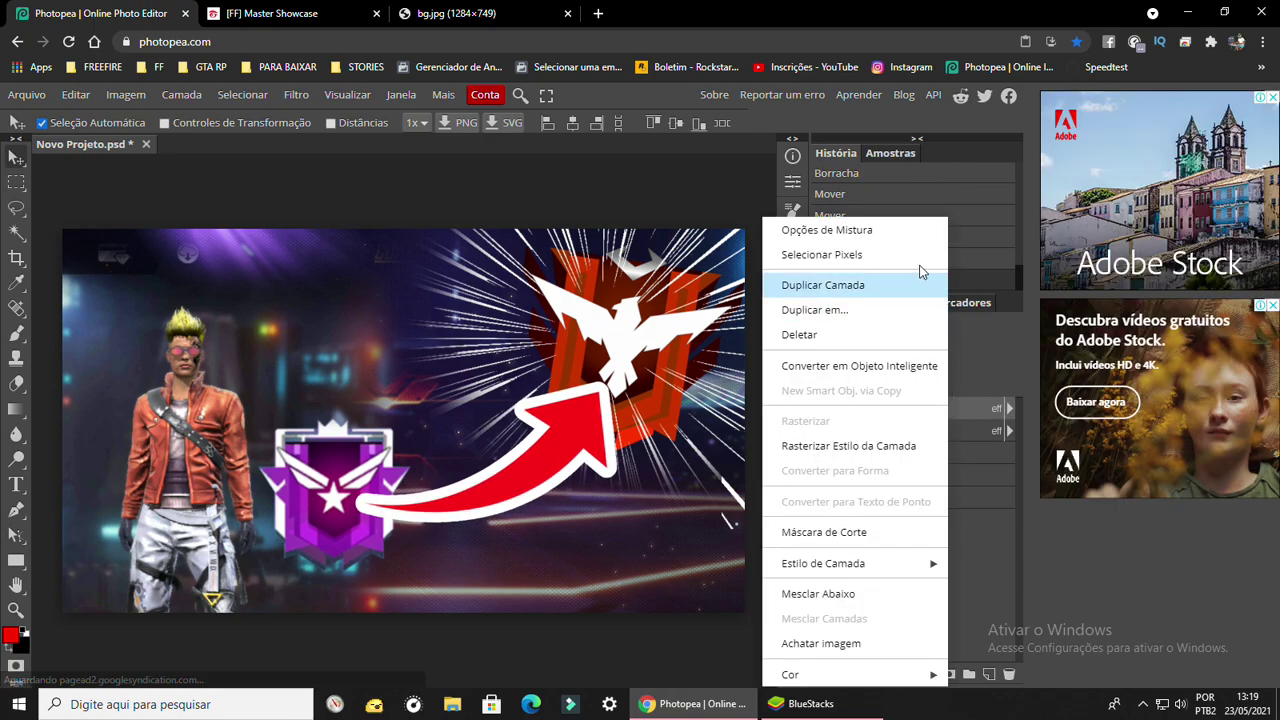
click(830, 230)
click(715, 377)
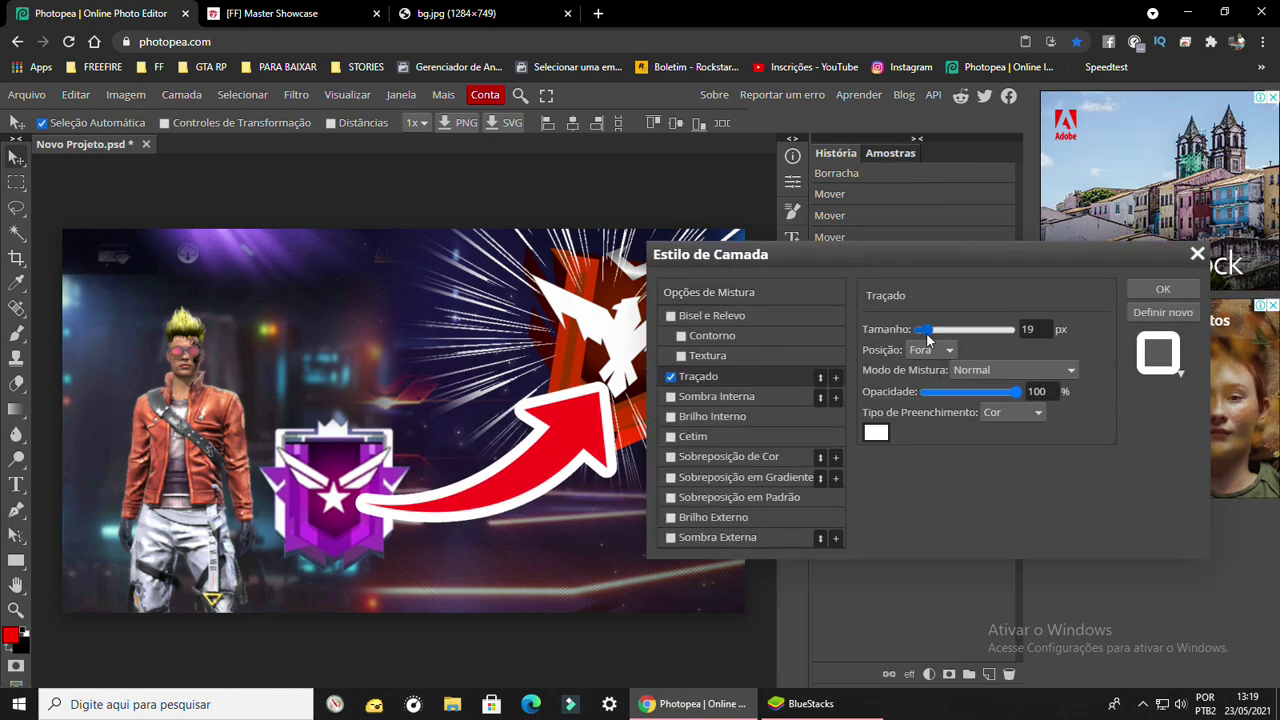
drag(926, 329, 923, 330)
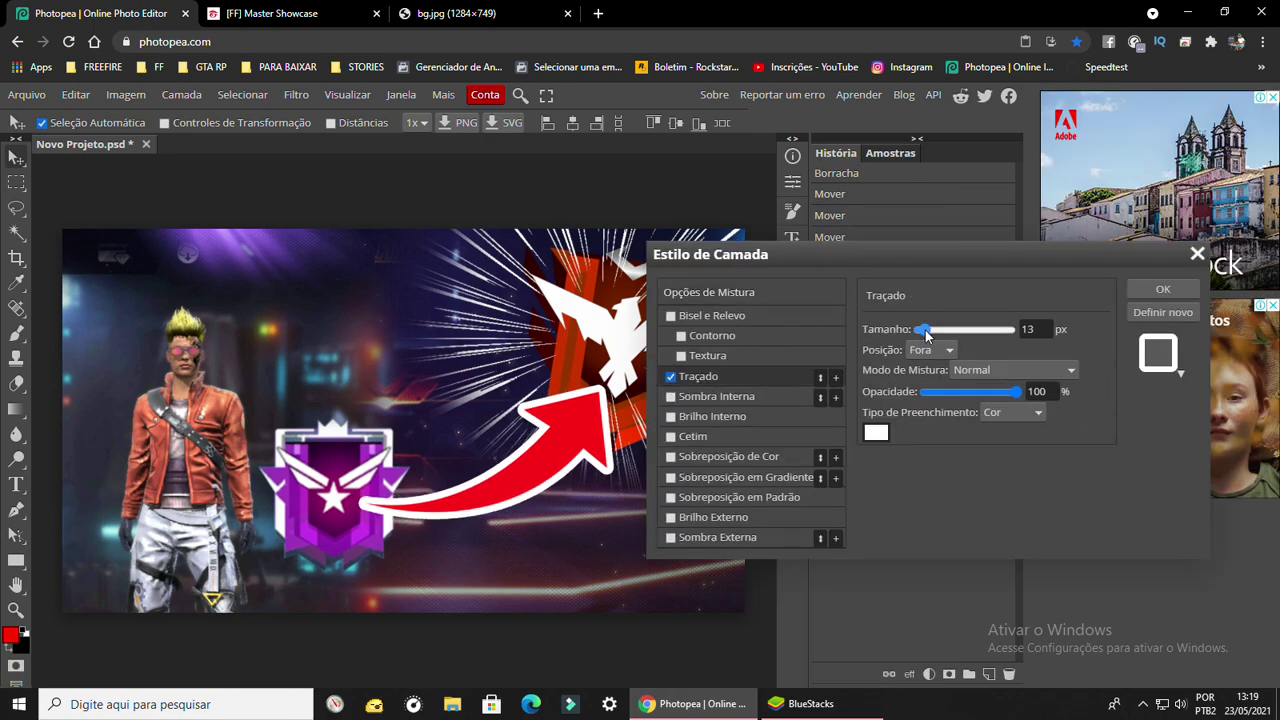
click(1151, 293)
drag(585, 445, 569, 429)
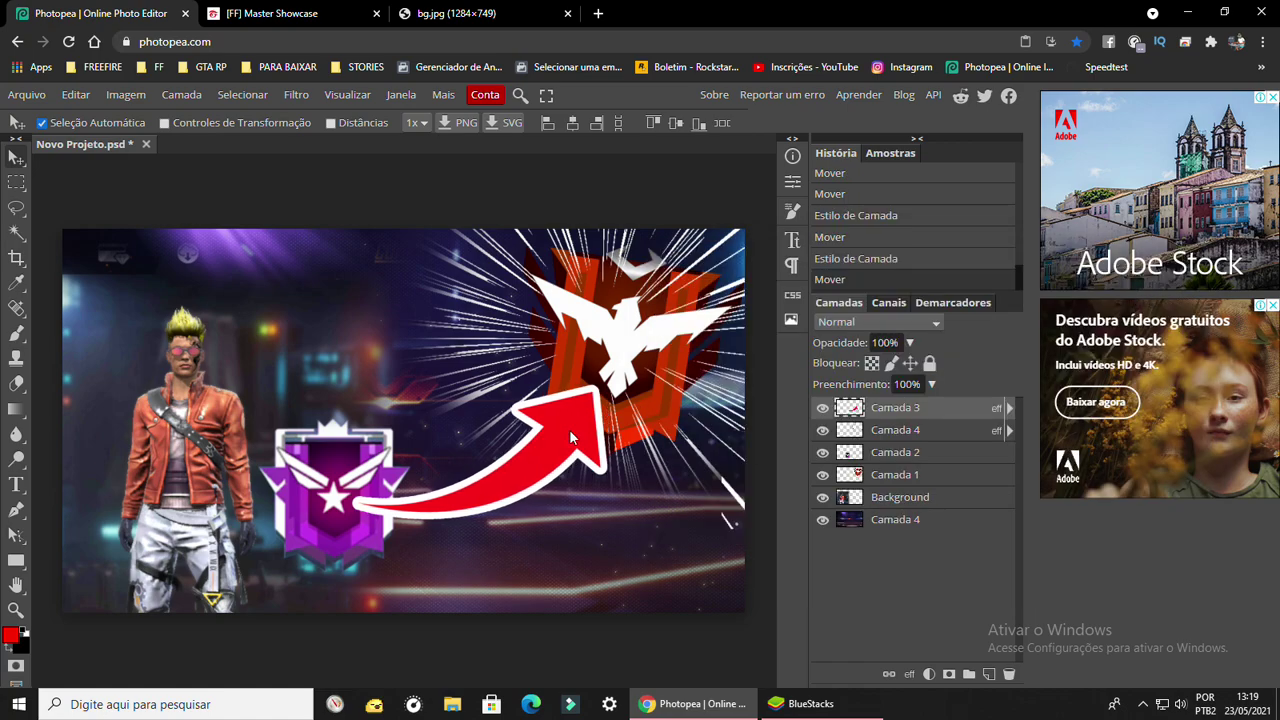
drag(195, 446, 126, 427)
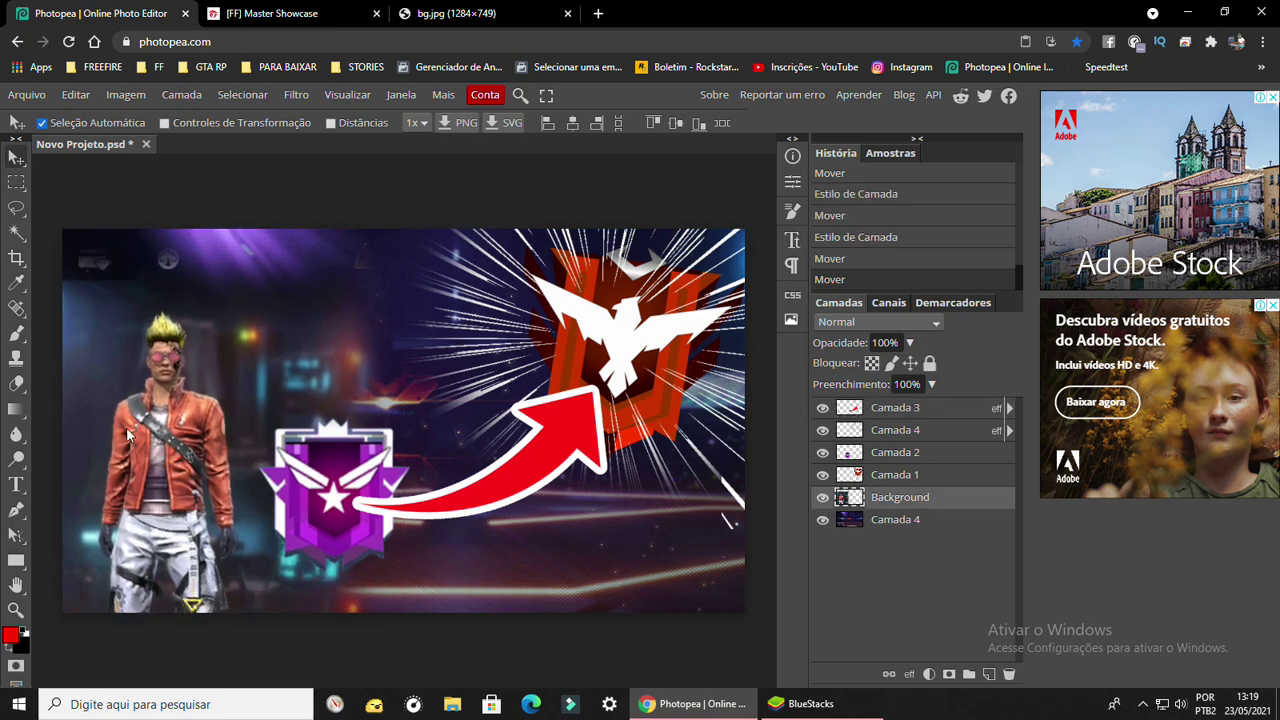
- Select the Type tool and browse through the available fonts
click(16, 485)
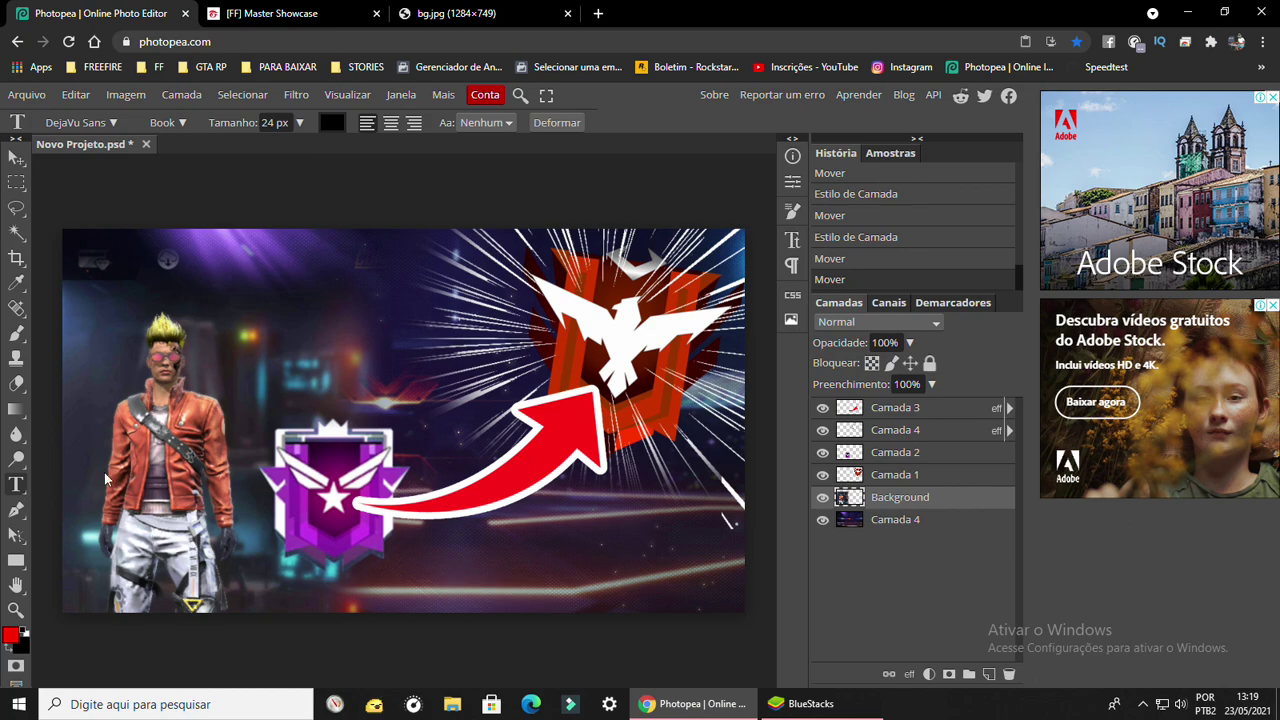
click(110, 124)
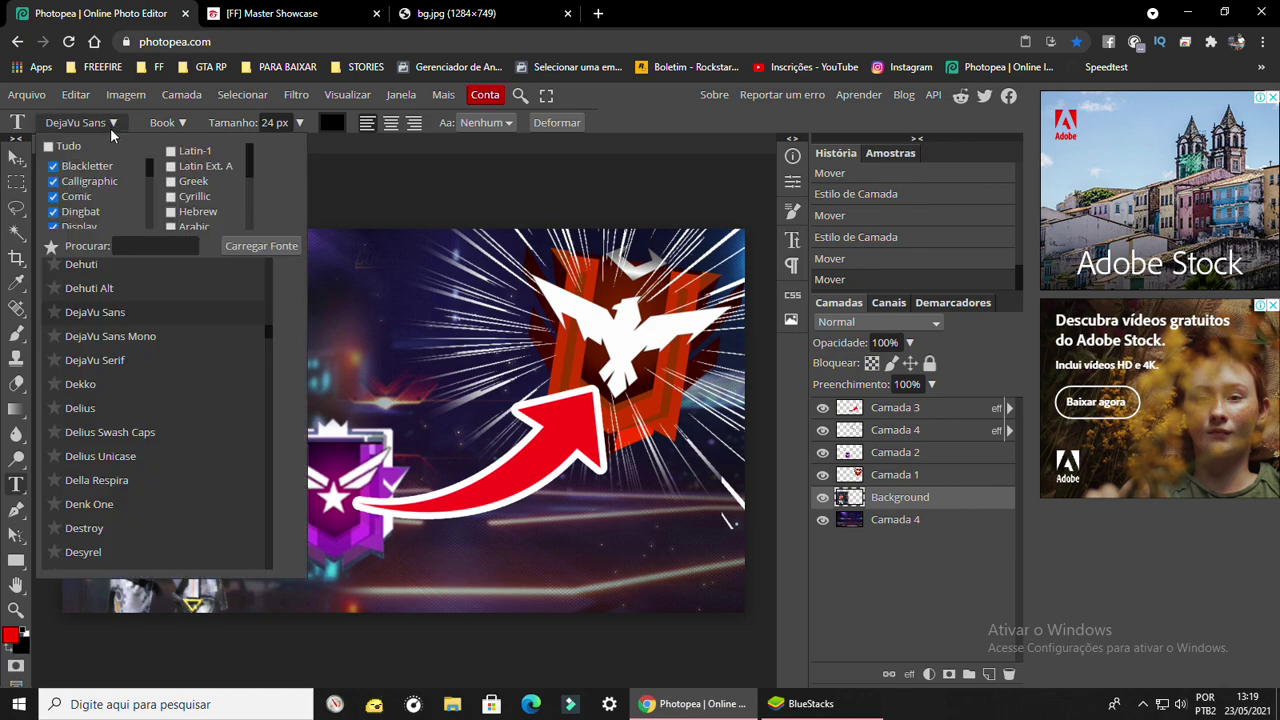
scroll(134, 424, up, 3)
scroll(134, 434, up, 1)
scroll(134, 434, up, 3)
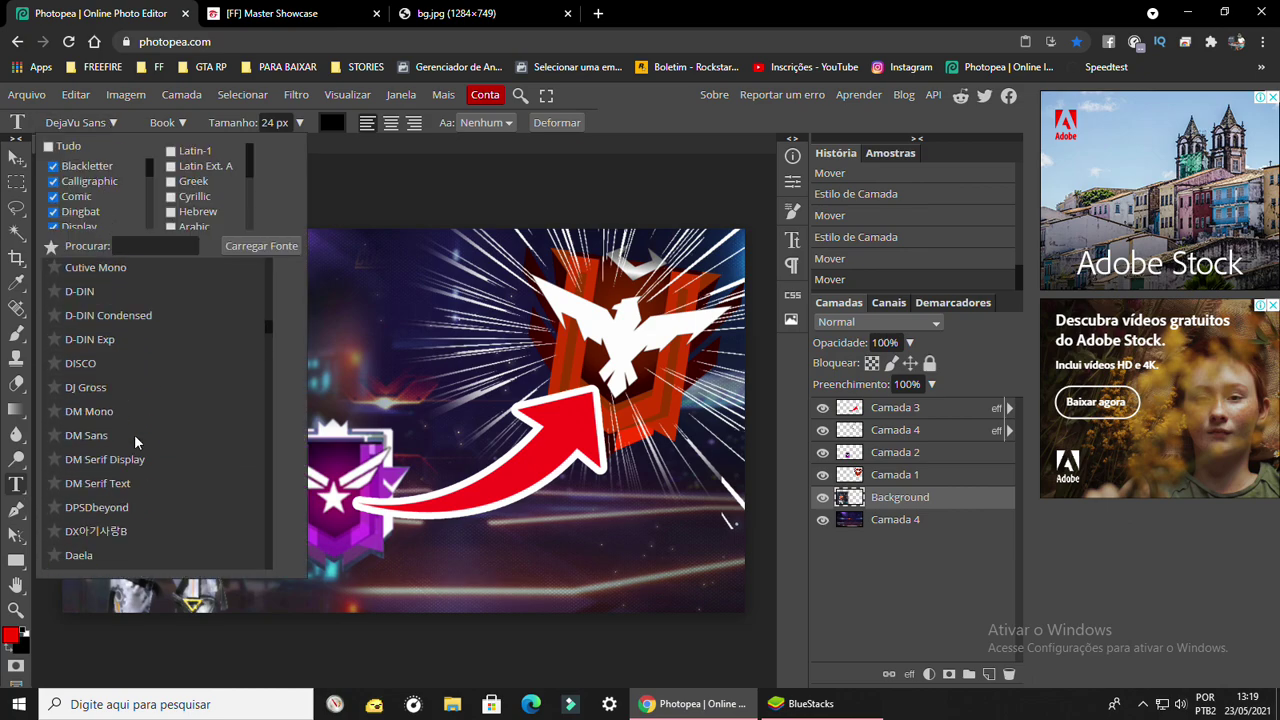
scroll(134, 434, up, 3)
scroll(145, 420, up, 3)
scroll(154, 404, up, 3)
scroll(155, 410, up, 2)
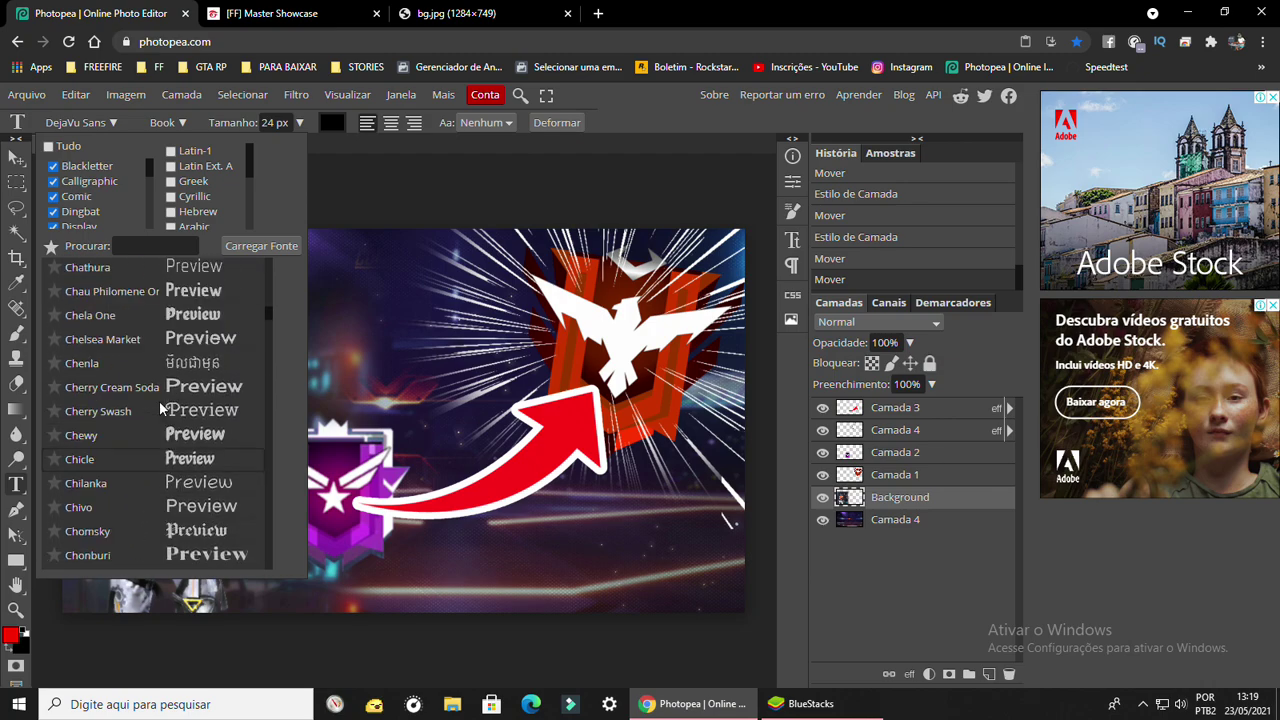
scroll(187, 368, up, 4)
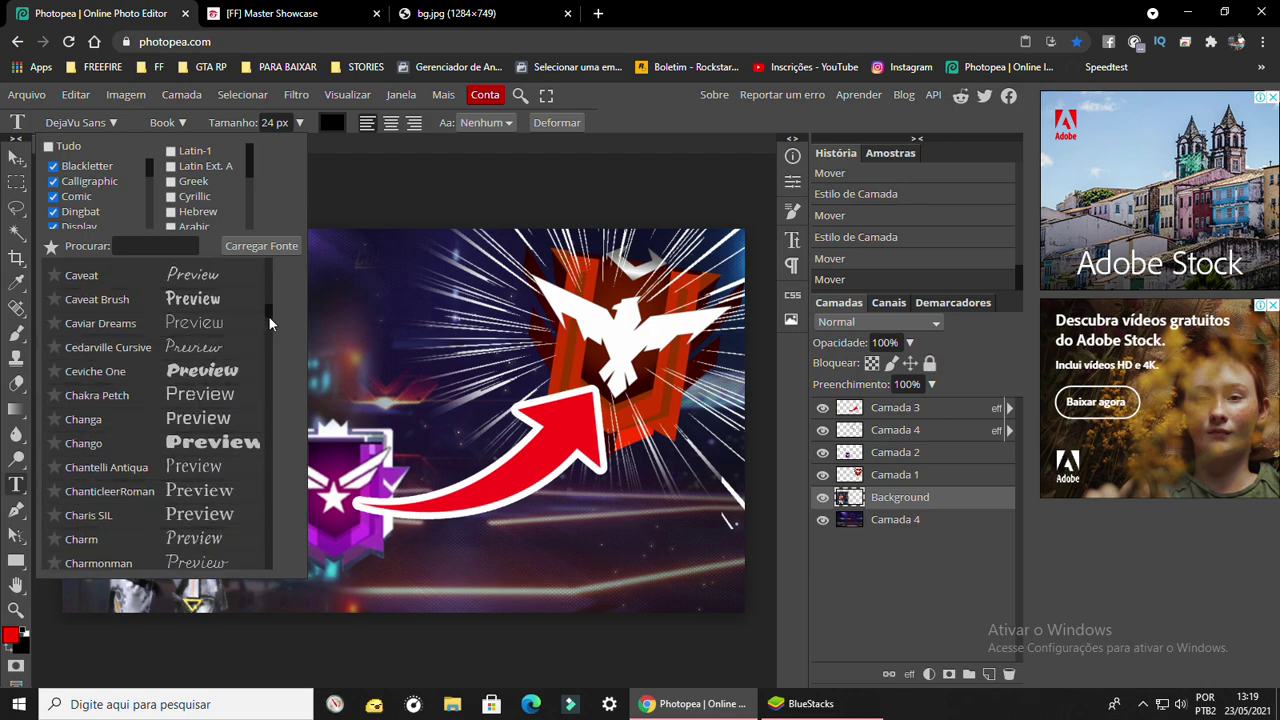
drag(269, 317, 270, 571)
scroll(218, 490, up, 2)
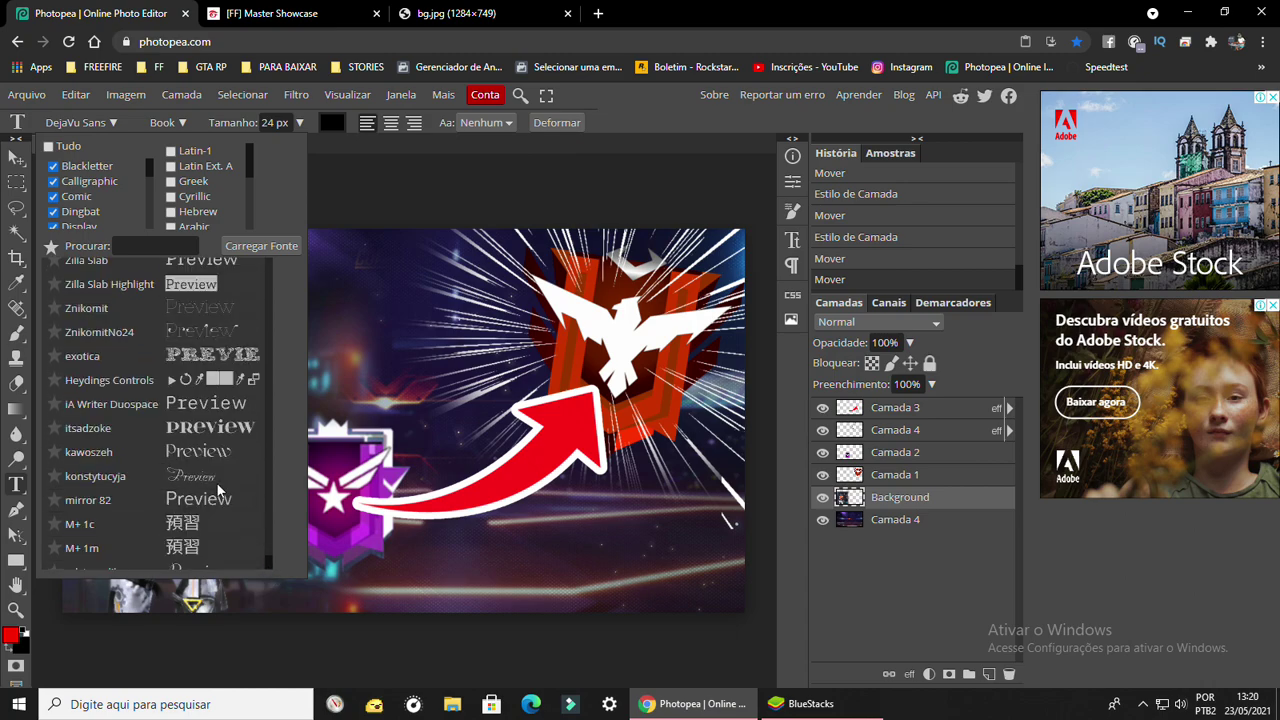
scroll(218, 490, down, 1)
scroll(212, 468, up, 3)
scroll(209, 472, up, 3)
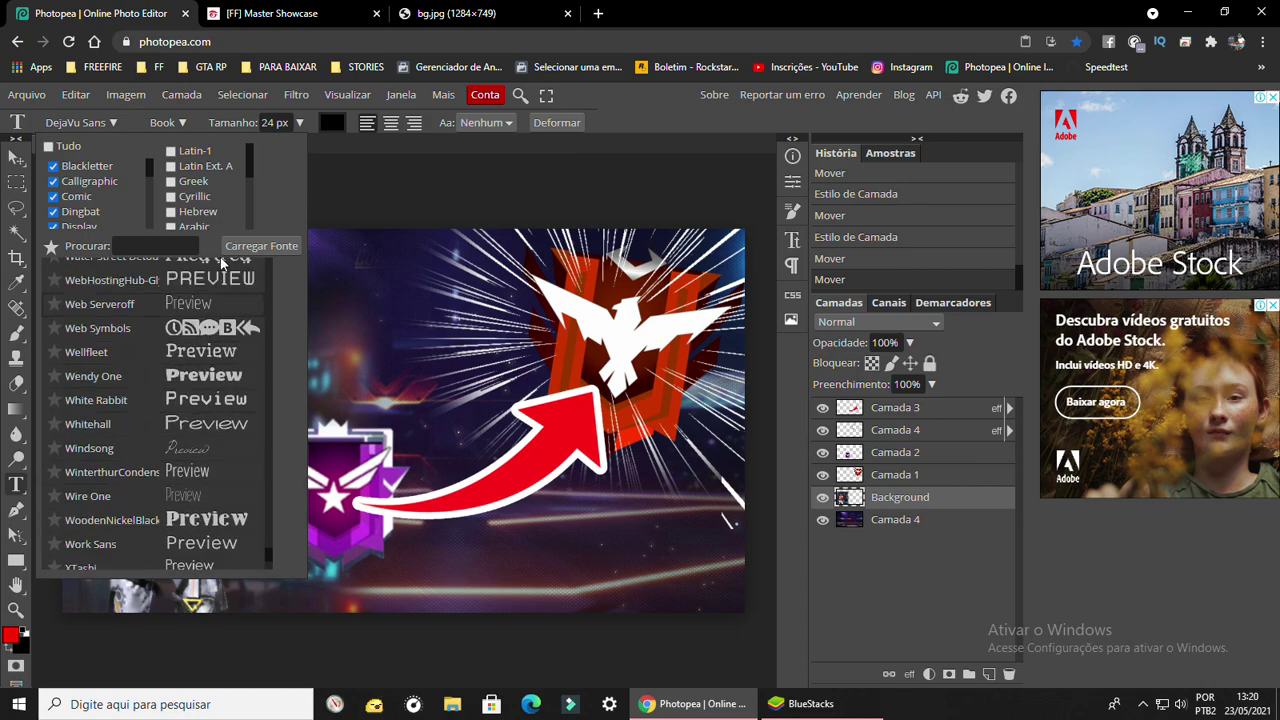
- Create a new DejaVu Sans text layer near the top of the canvas
click(327, 156)
click(80, 122)
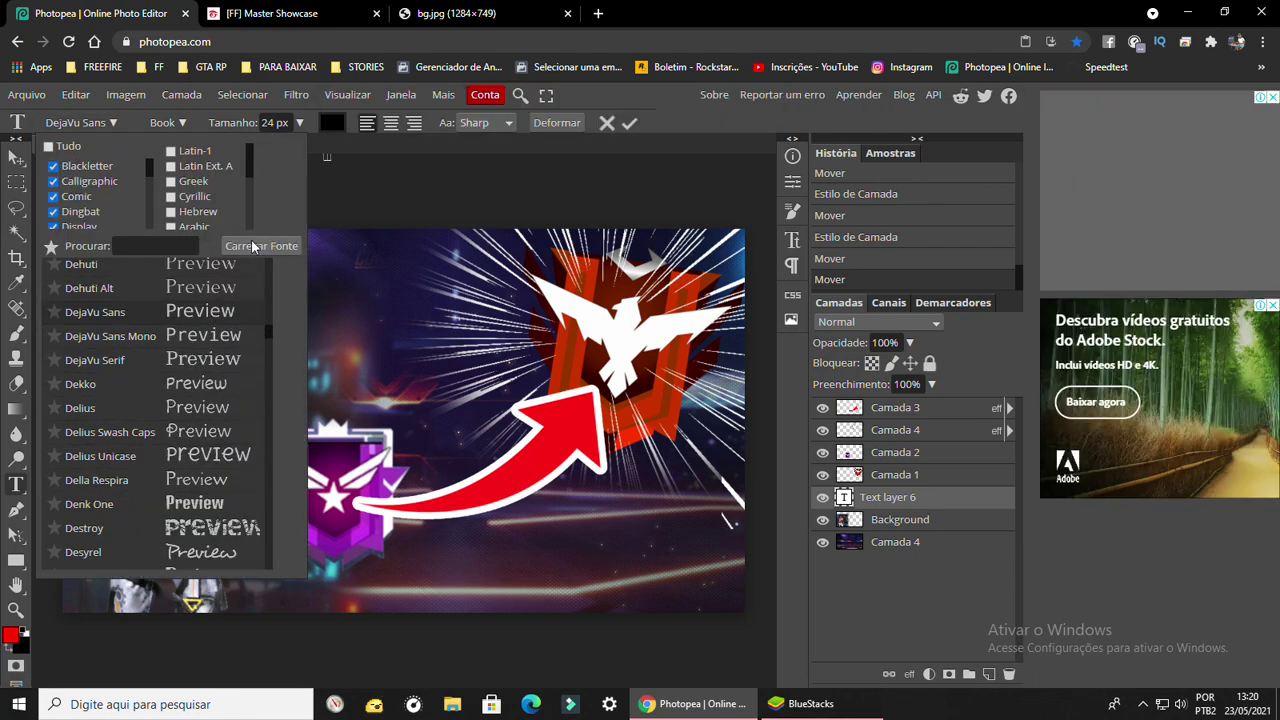
click(366, 188)
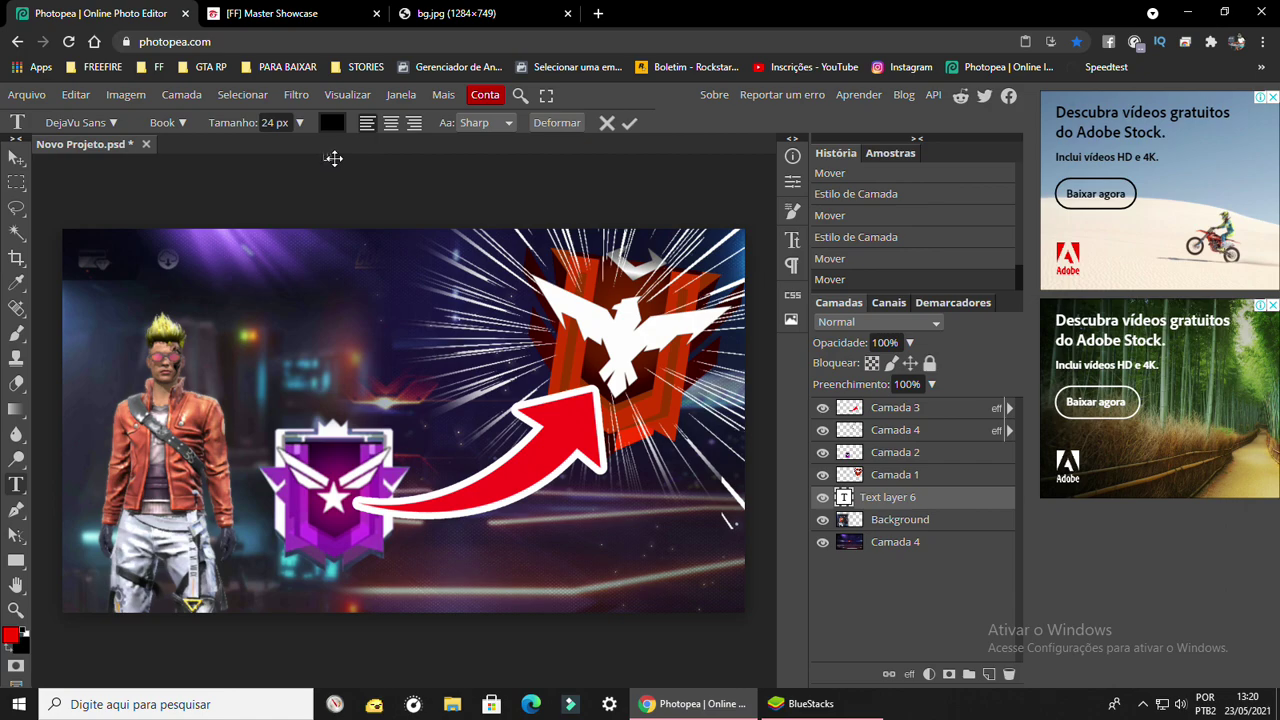
- In the arena image tab, open Google and search for 'fonts free fire'
click(441, 20)
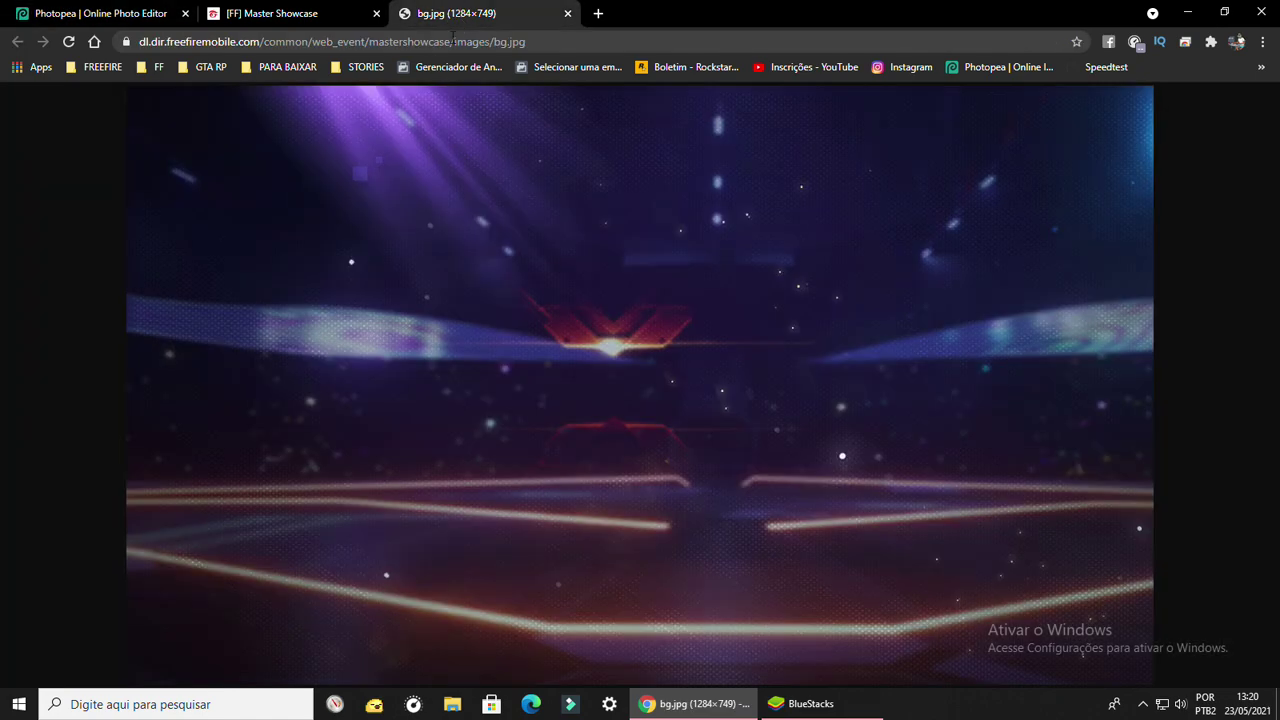
click(410, 48)
text(google)
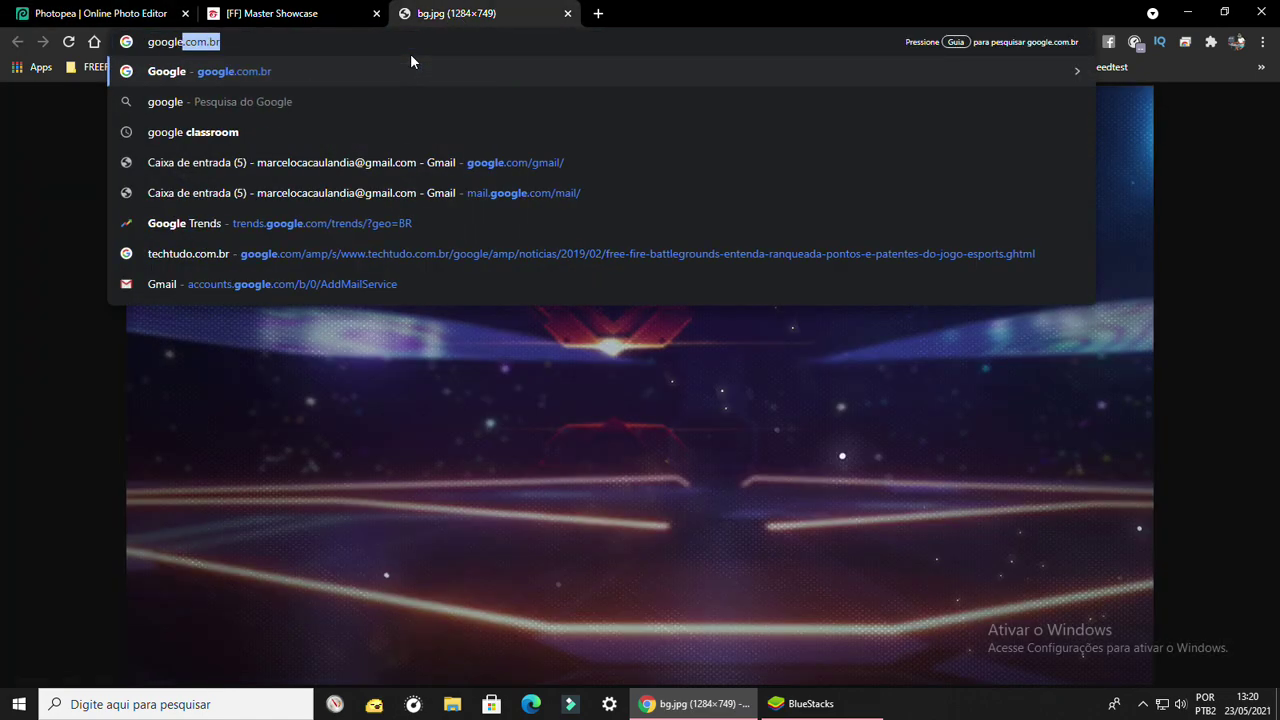
key(Return)
click(512, 331)
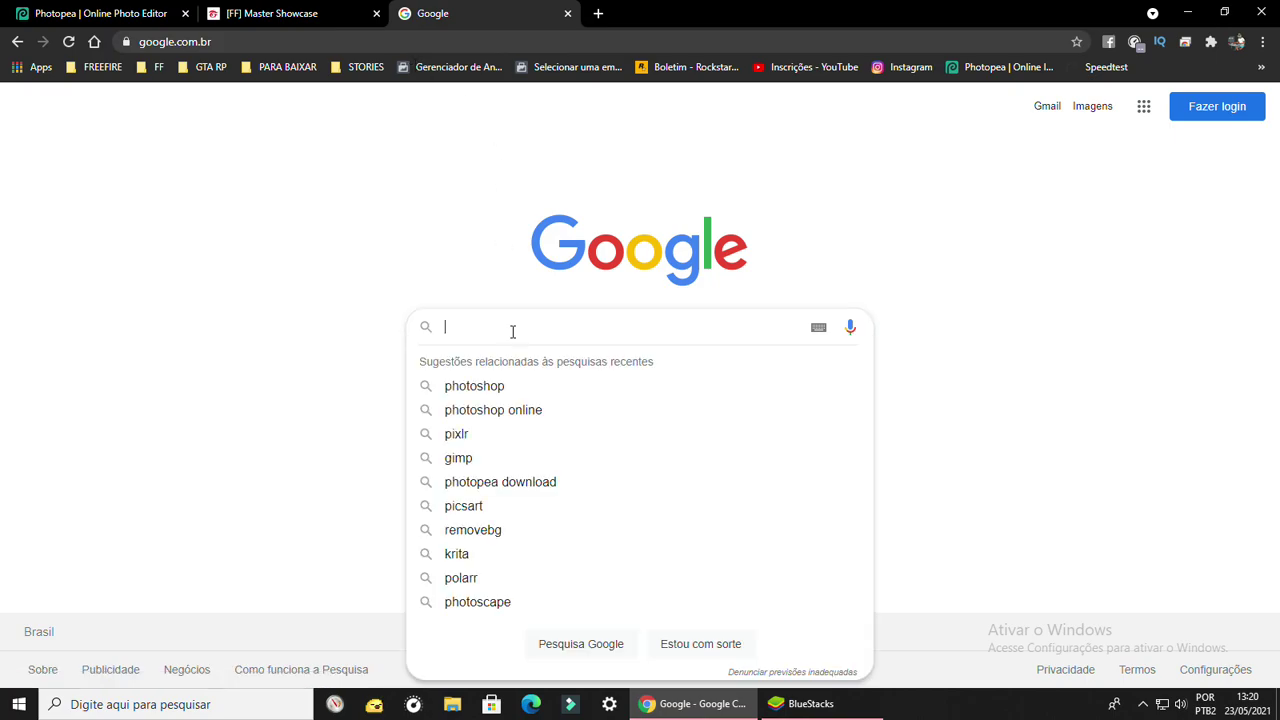
text(font)
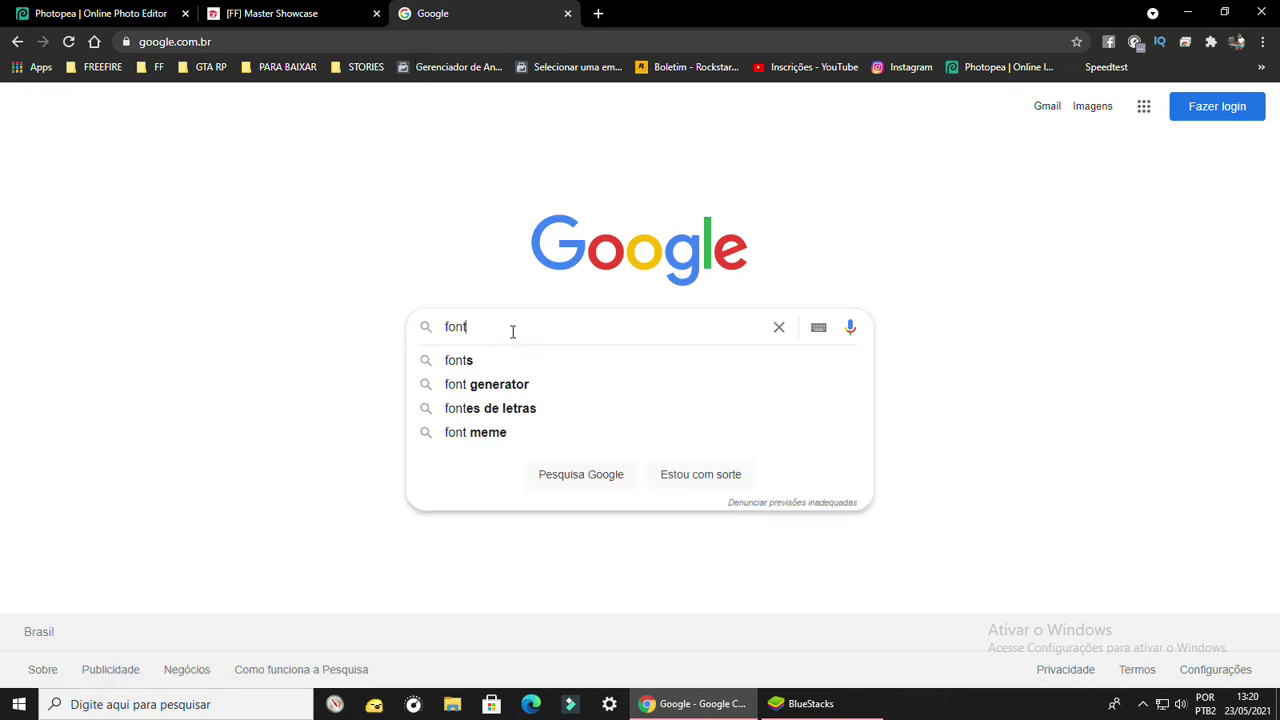
text(s fr)
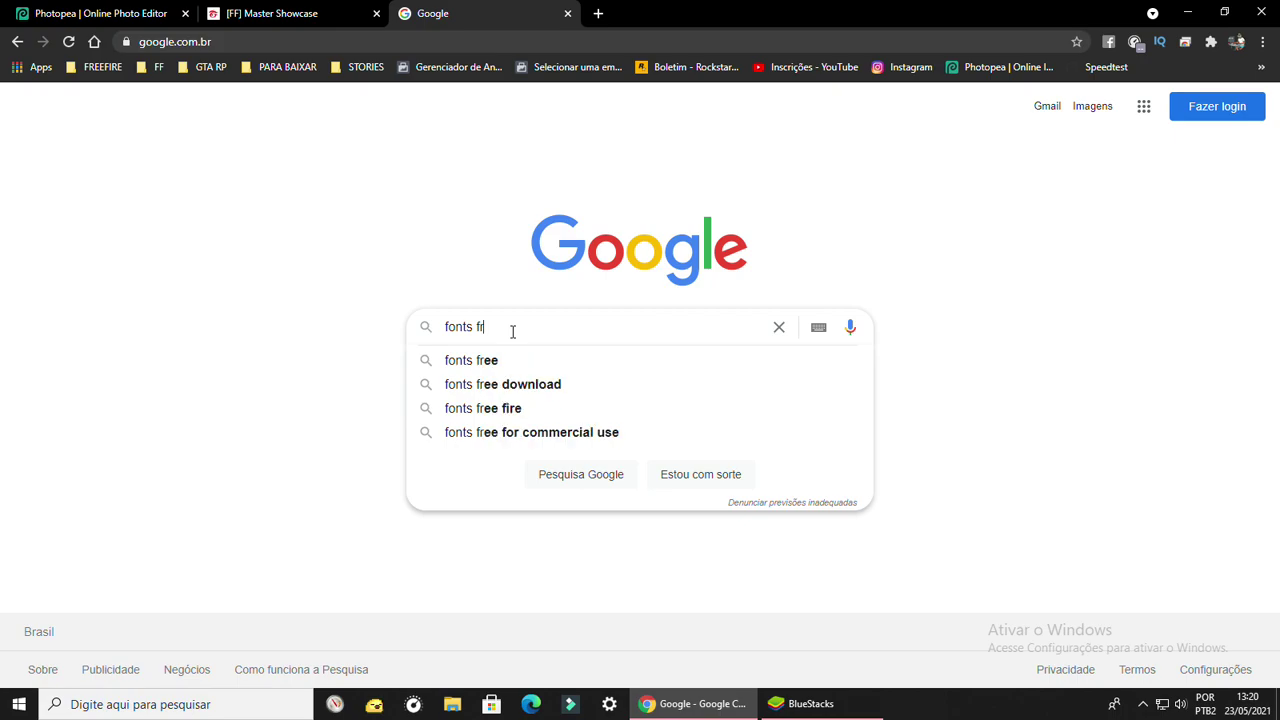
text(ee fire)
key(Return)
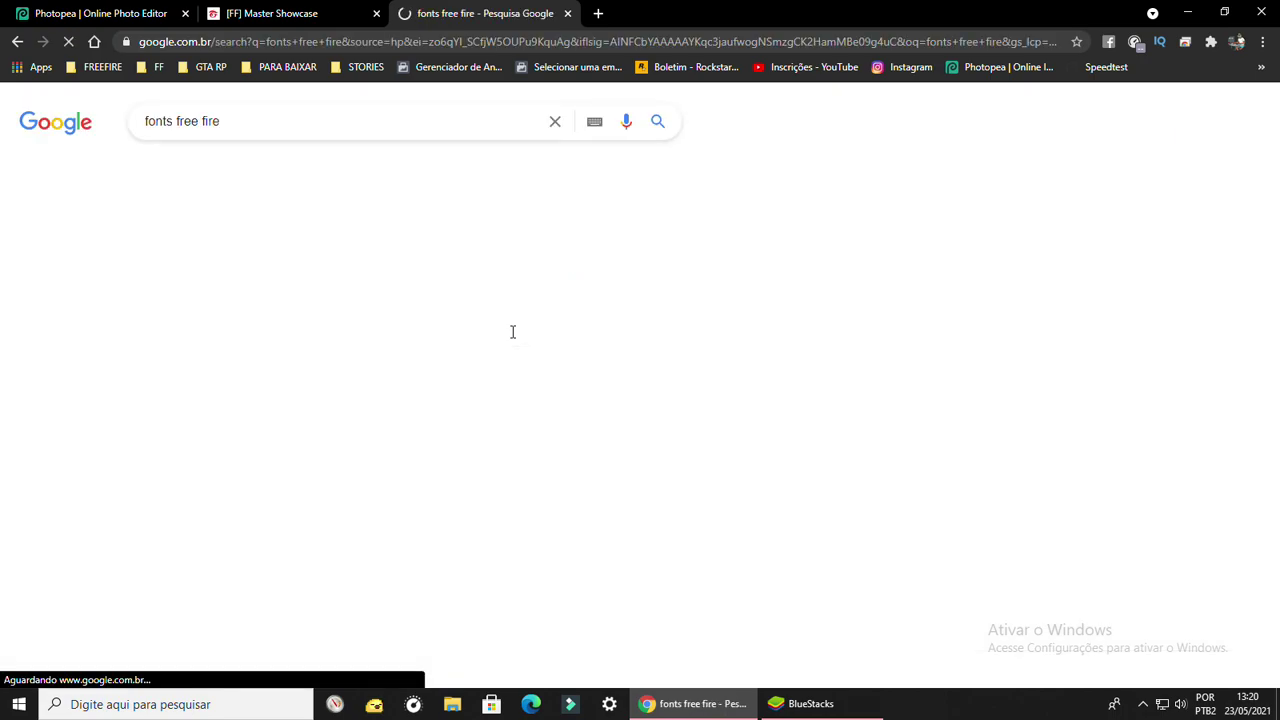
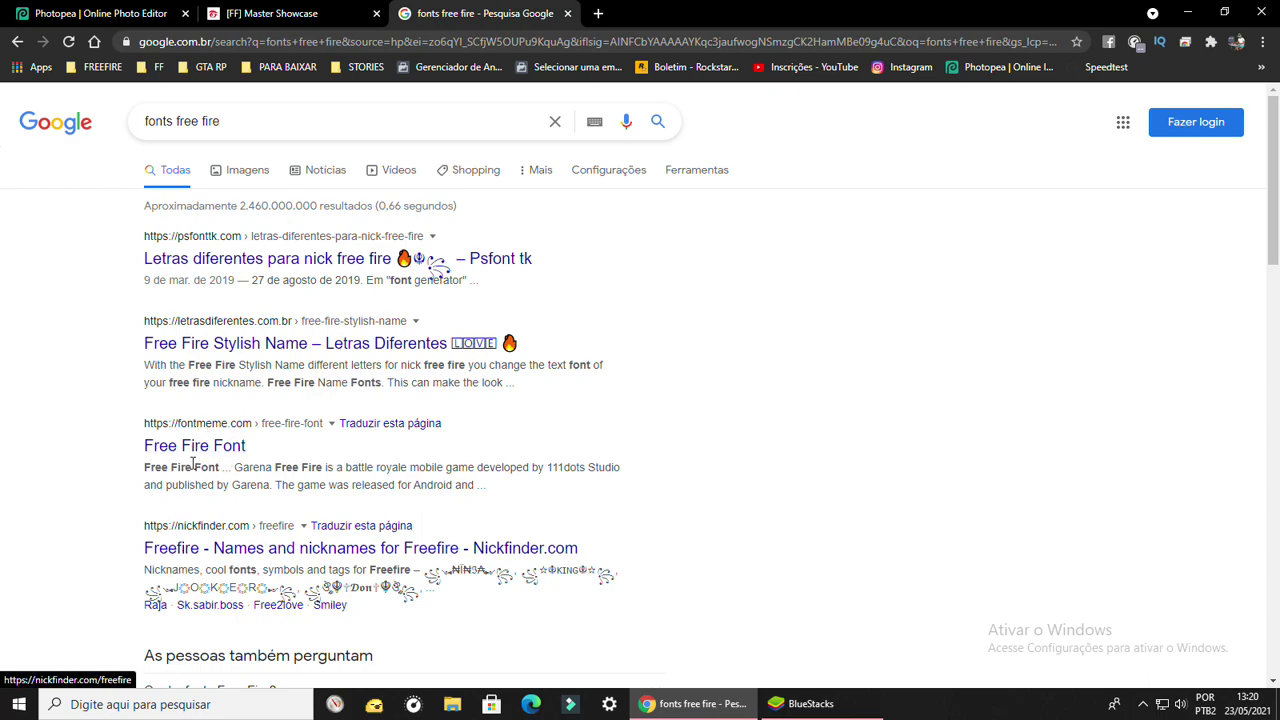
- Open the fontmeme.com 'Free Fire Font' result from the 'fonts free fire' Google search
click(179, 452)
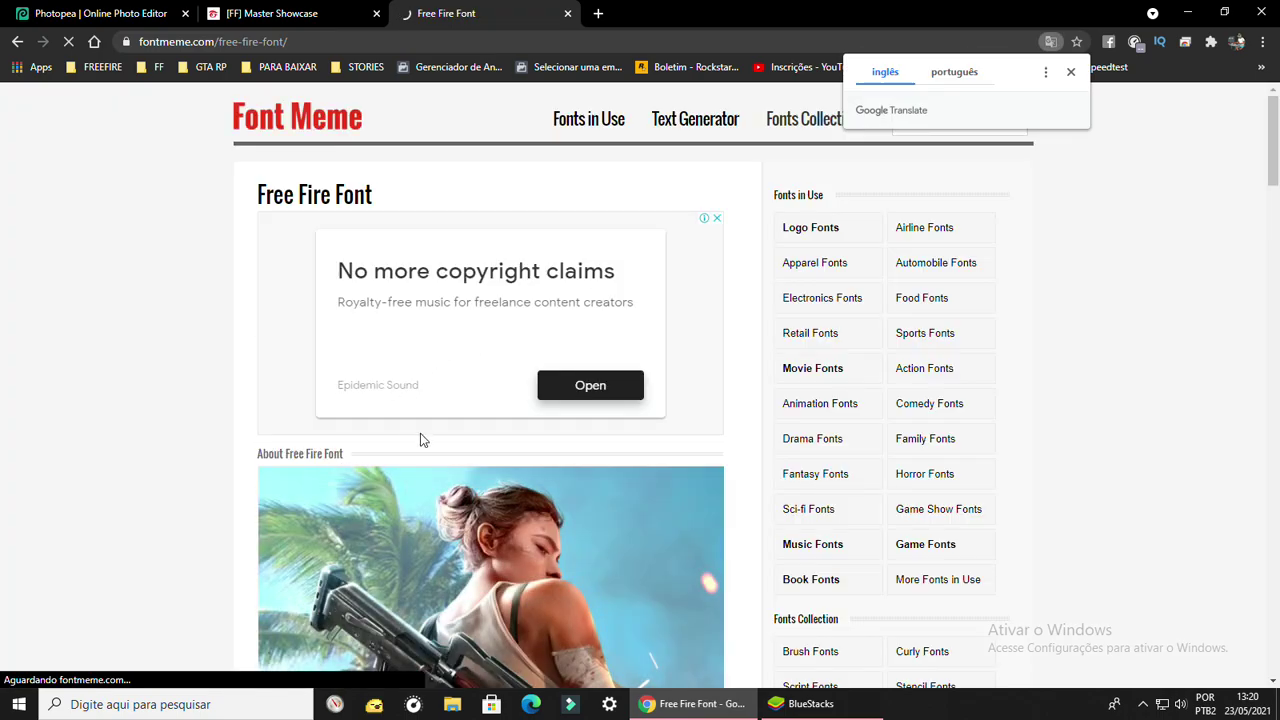
- Enter 'LIVE DO MESTRE' with the UrbanJungle font and generate a preview
scroll(423, 437, down, 4)
scroll(423, 465, down, 1)
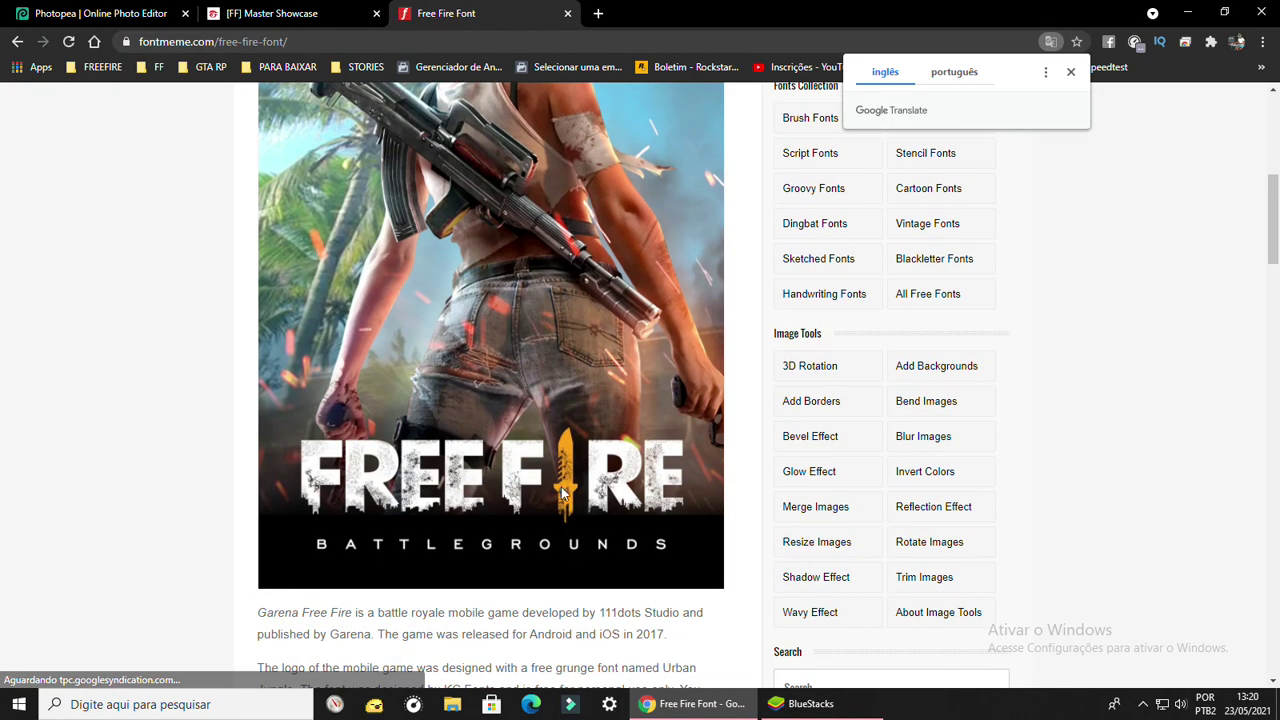
scroll(525, 485, down, 4)
scroll(521, 488, down, 2)
scroll(510, 482, down, 3)
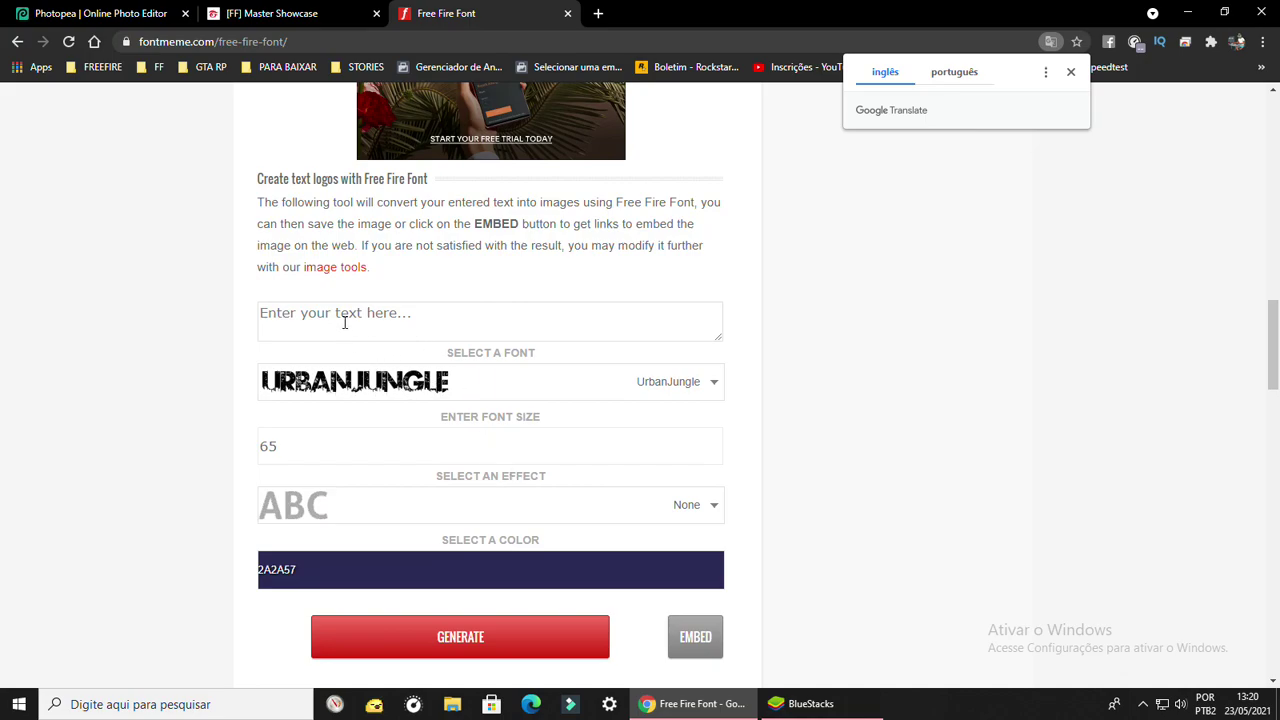
click(344, 322)
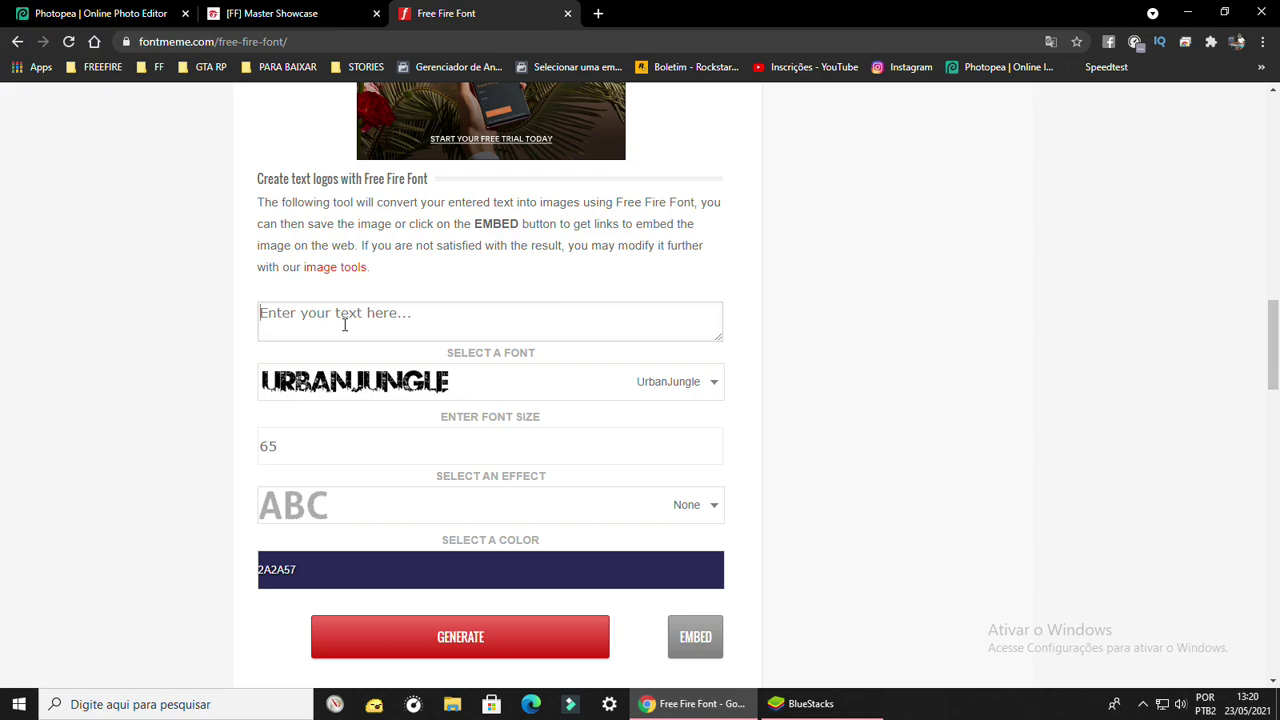
text(LIVE DO MESTRE)
click(546, 394)
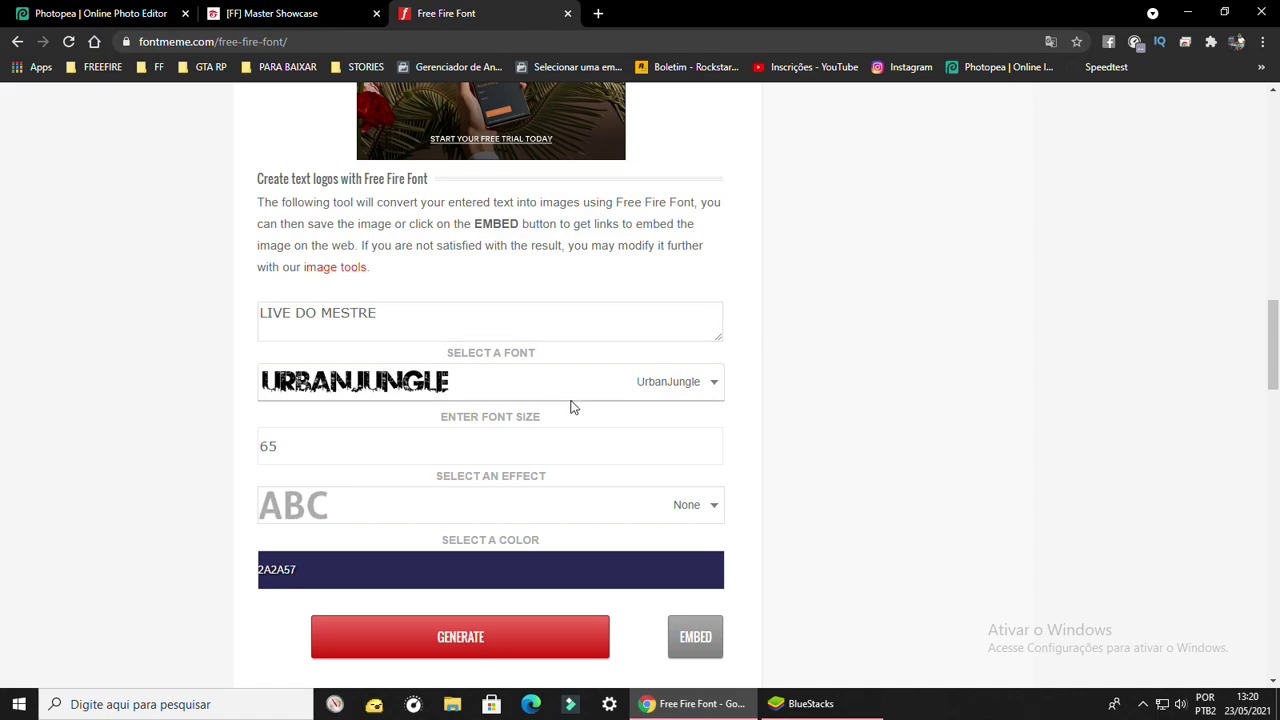
click(657, 394)
scroll(378, 519, down, 1)
click(460, 545)
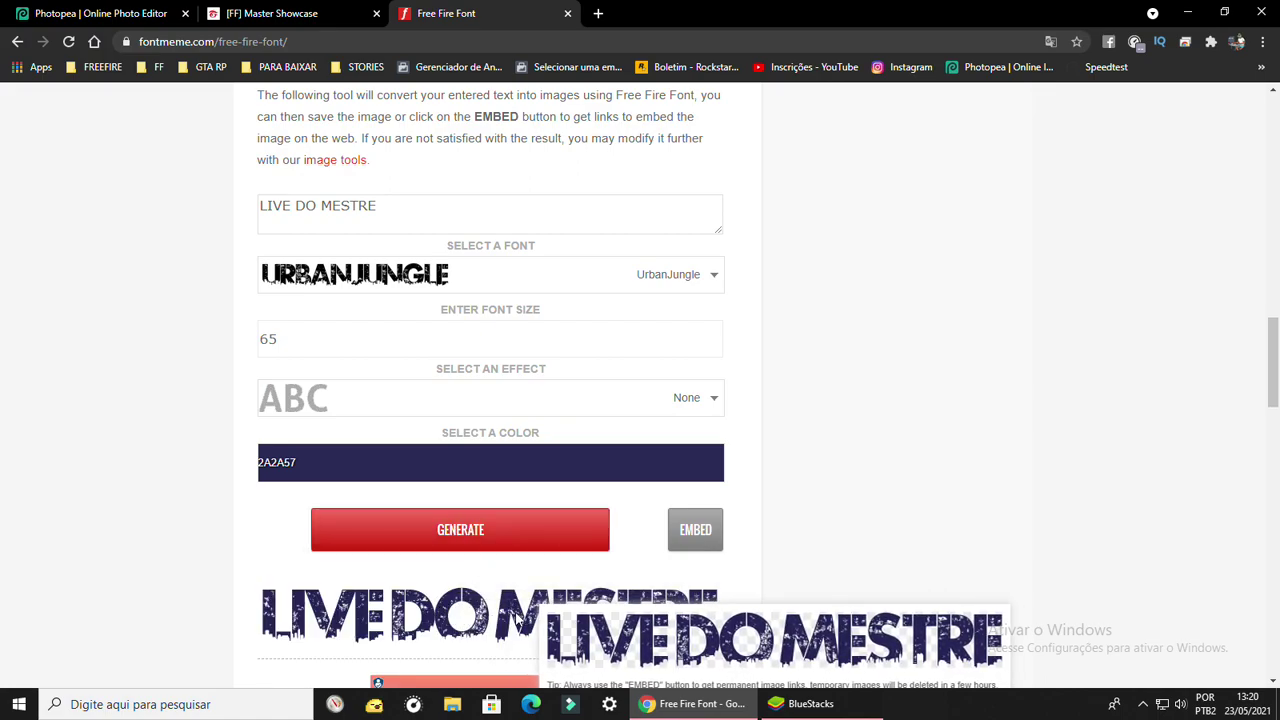
- Regenerate the logo in bright green 92FF00 and copy the resulting image
click(361, 471)
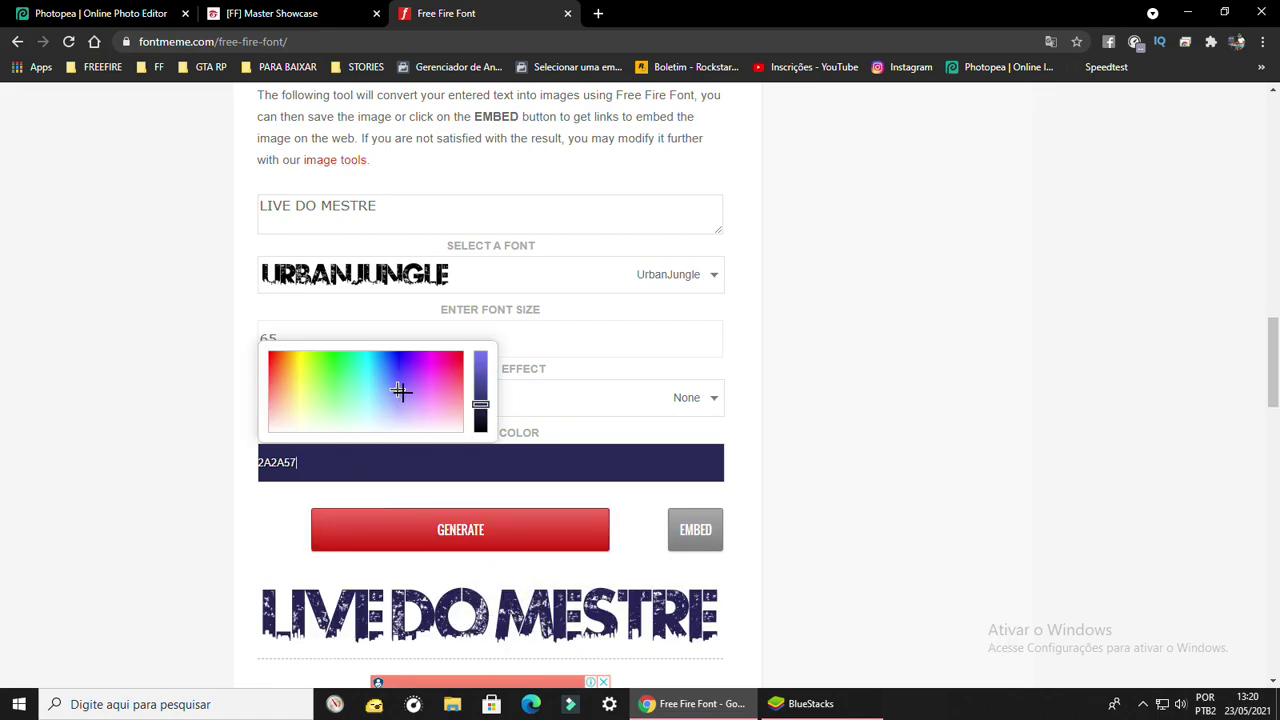
mouse_move(400, 390)
mouse_down()
mouse_move(361, 352)
mouse_move(315, 351)
mouse_up()
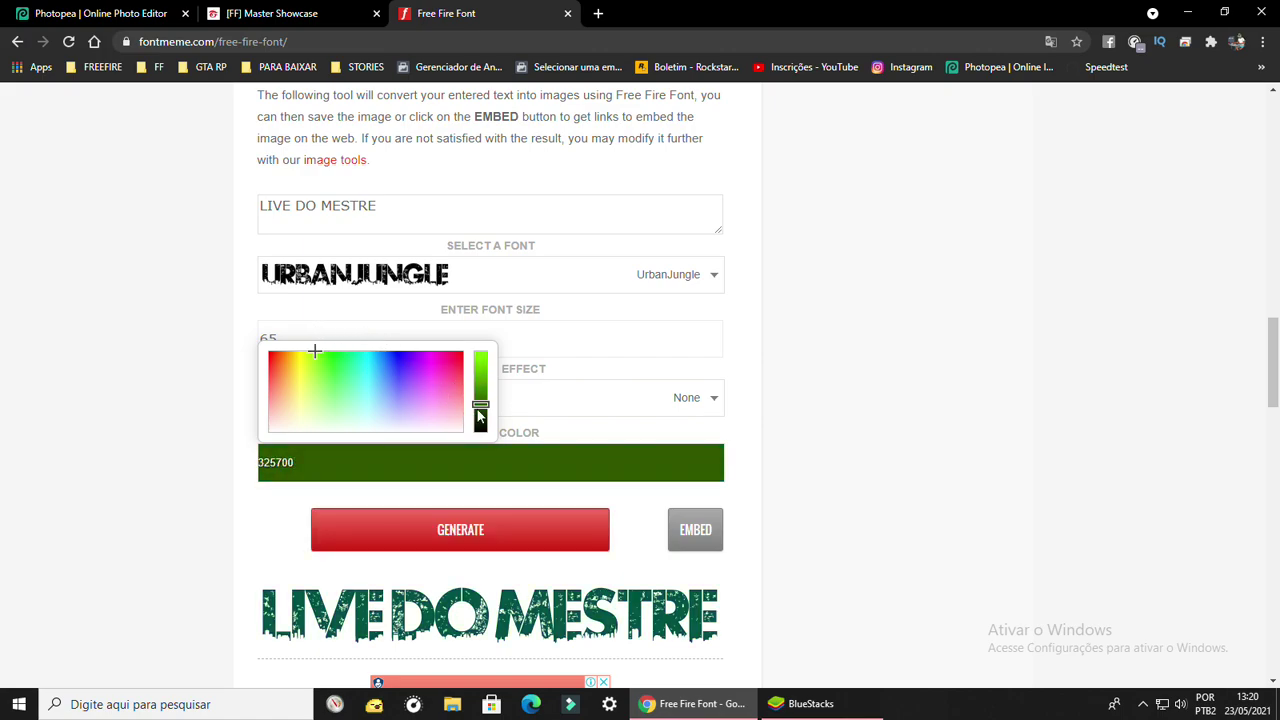
drag(480, 418, 485, 321)
click(473, 538)
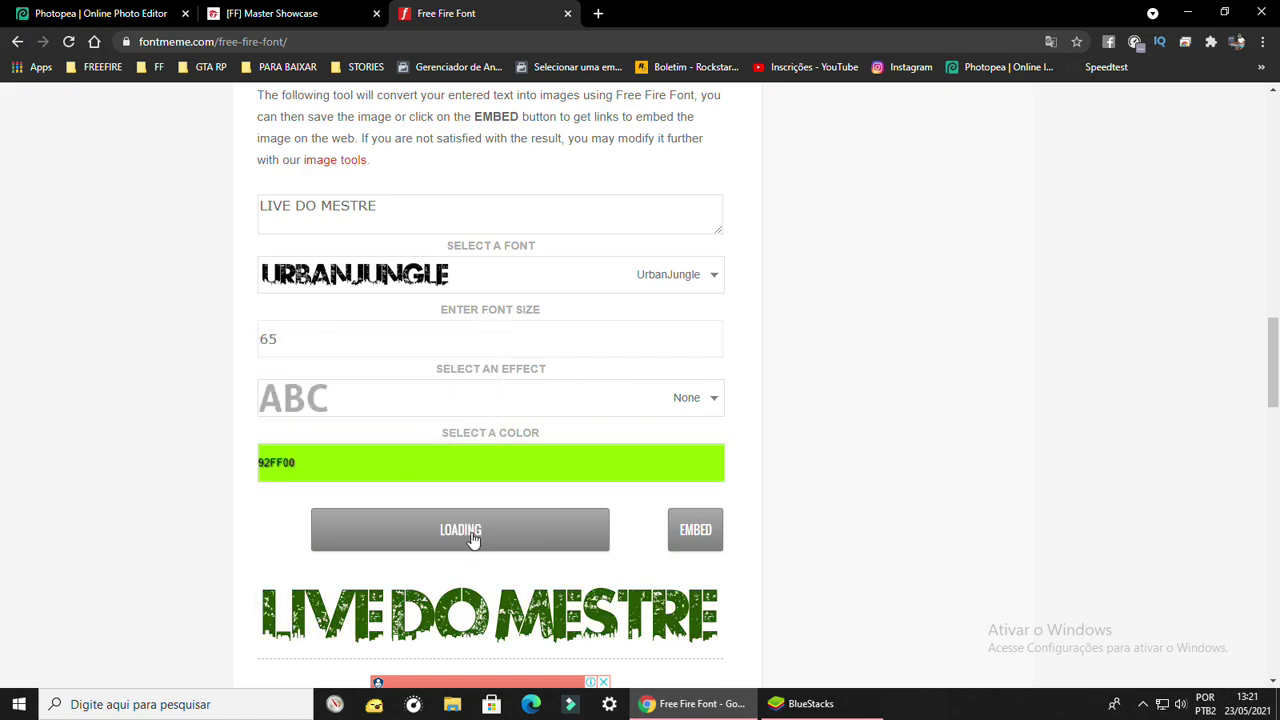
drag(492, 615, 484, 620)
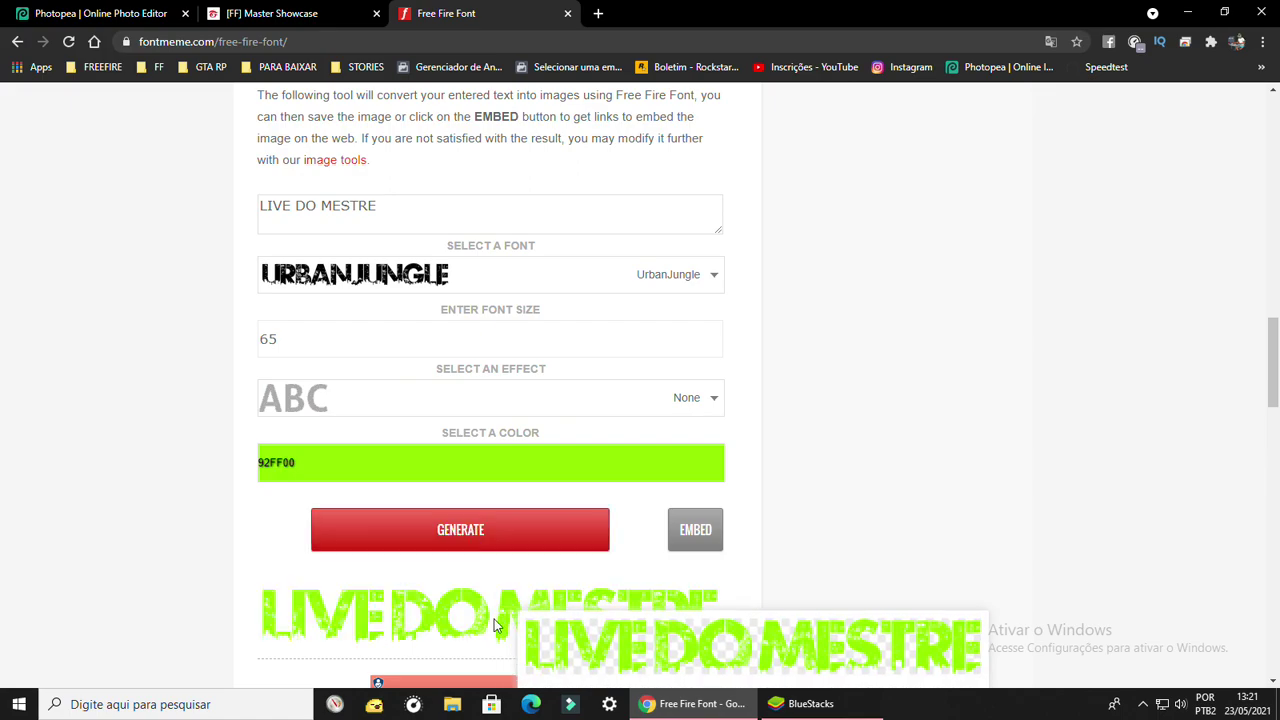
right_click(484, 620)
click(530, 518)
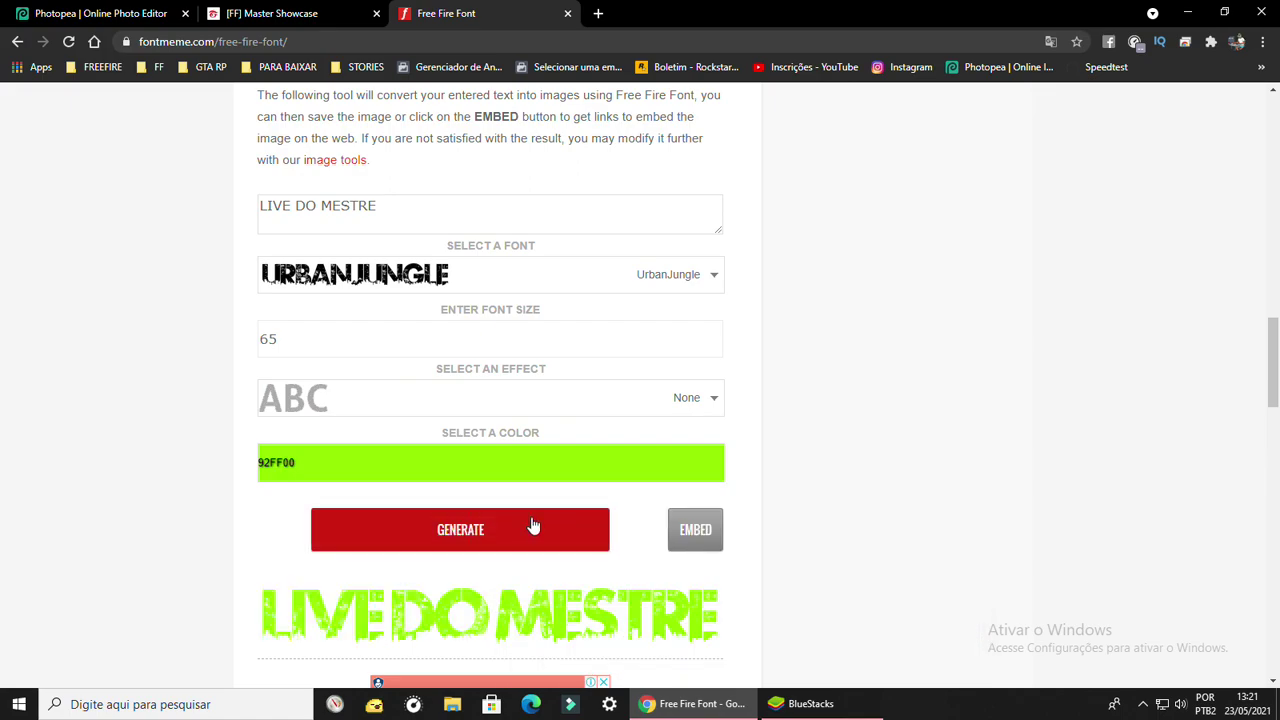
- Back in Photopea, delete the empty text layer, paste the green logo, and nudge the backdrop up
click(157, 11)
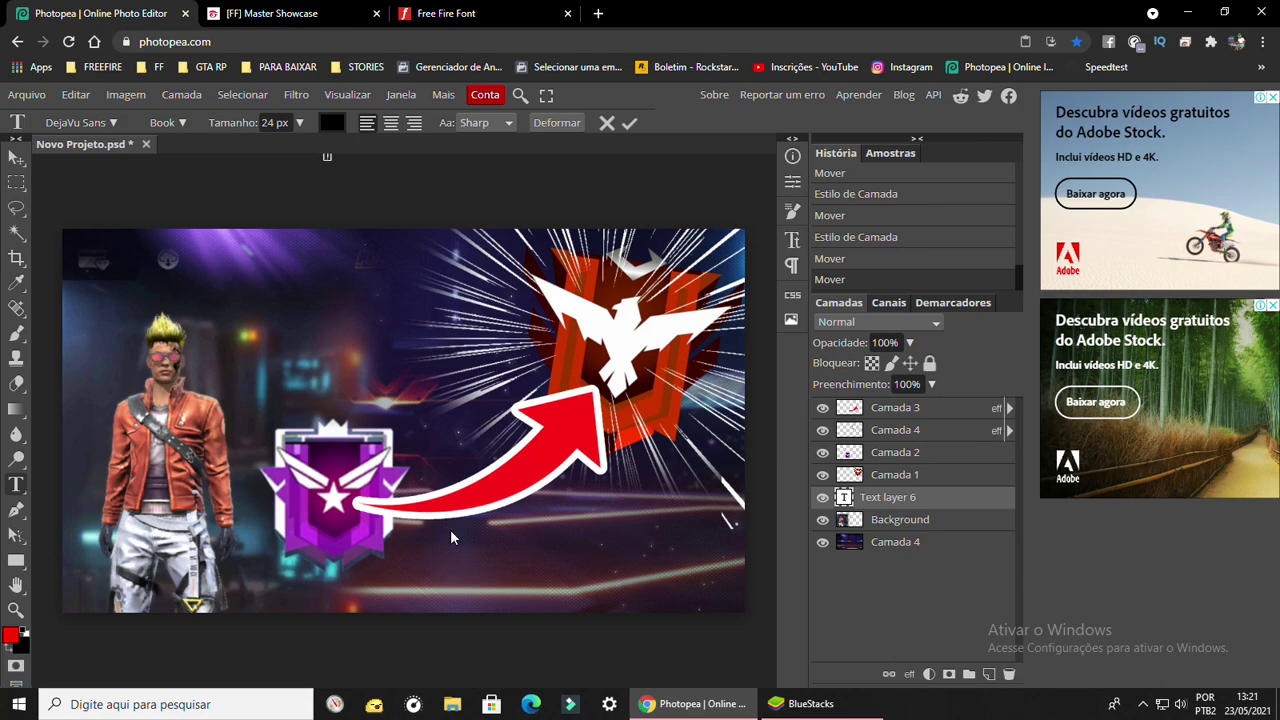
click(852, 526)
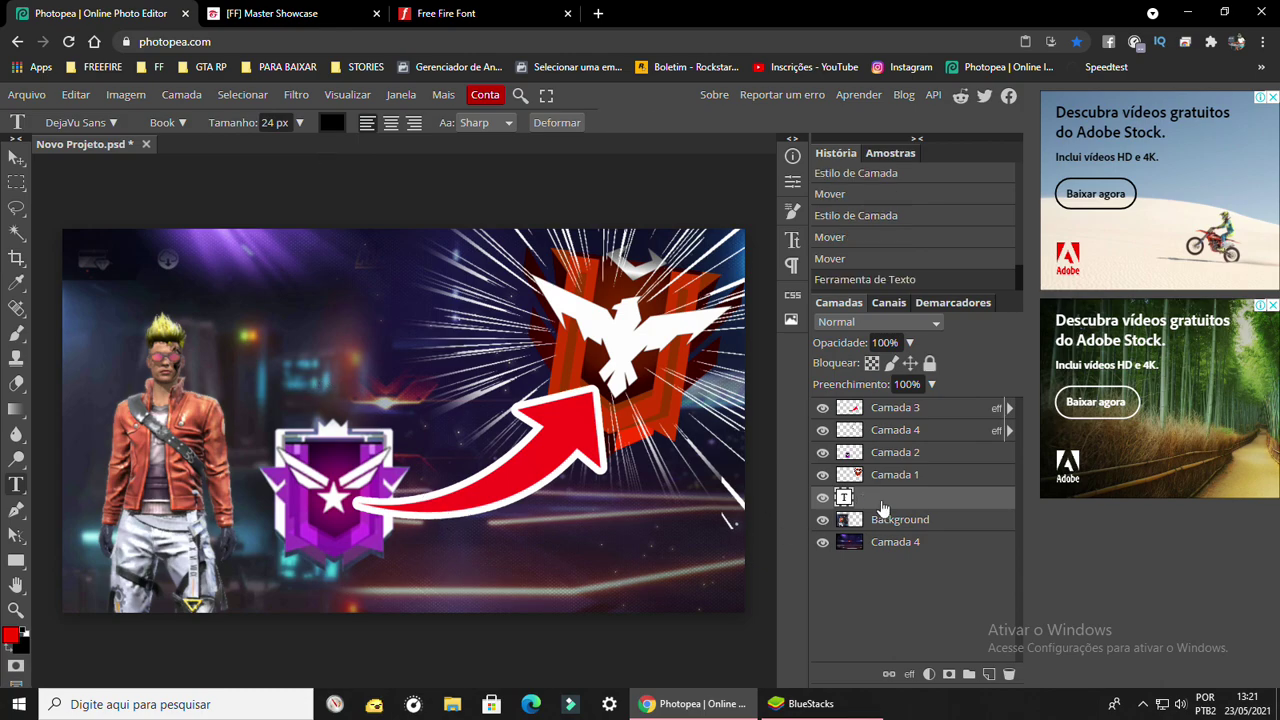
key(ctrl+v)
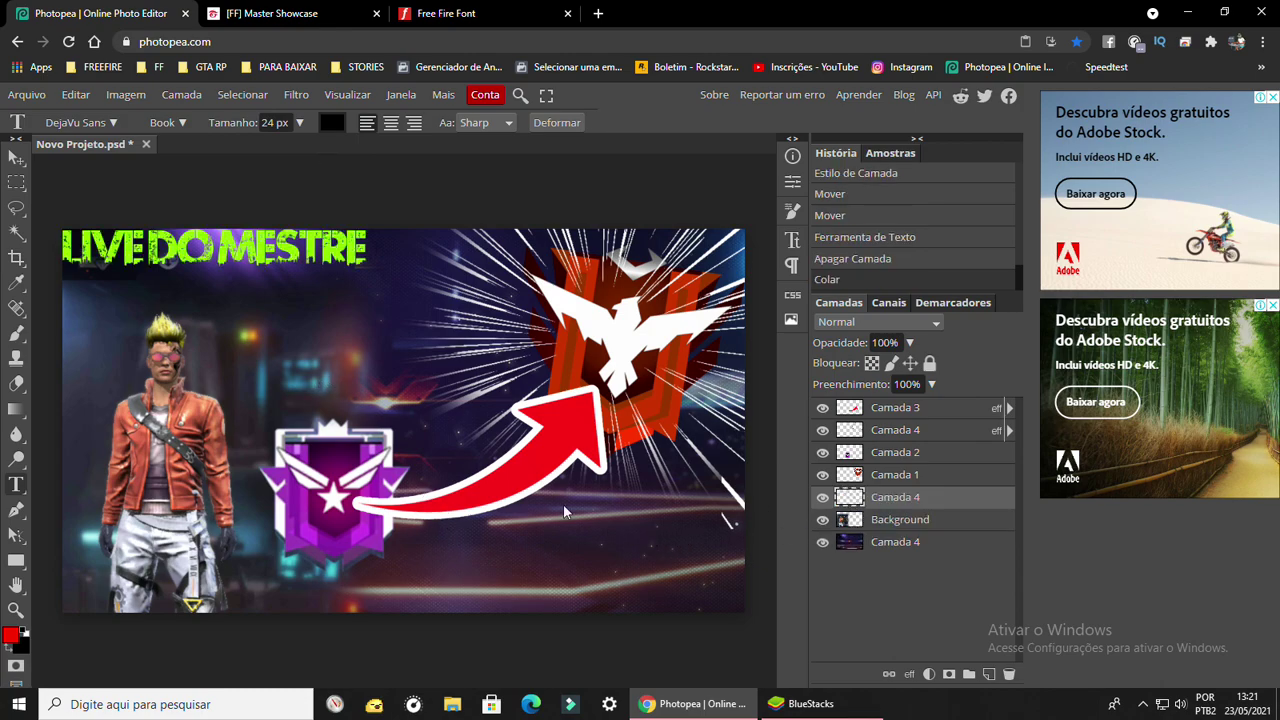
click(16, 157)
drag(217, 275, 204, 252)
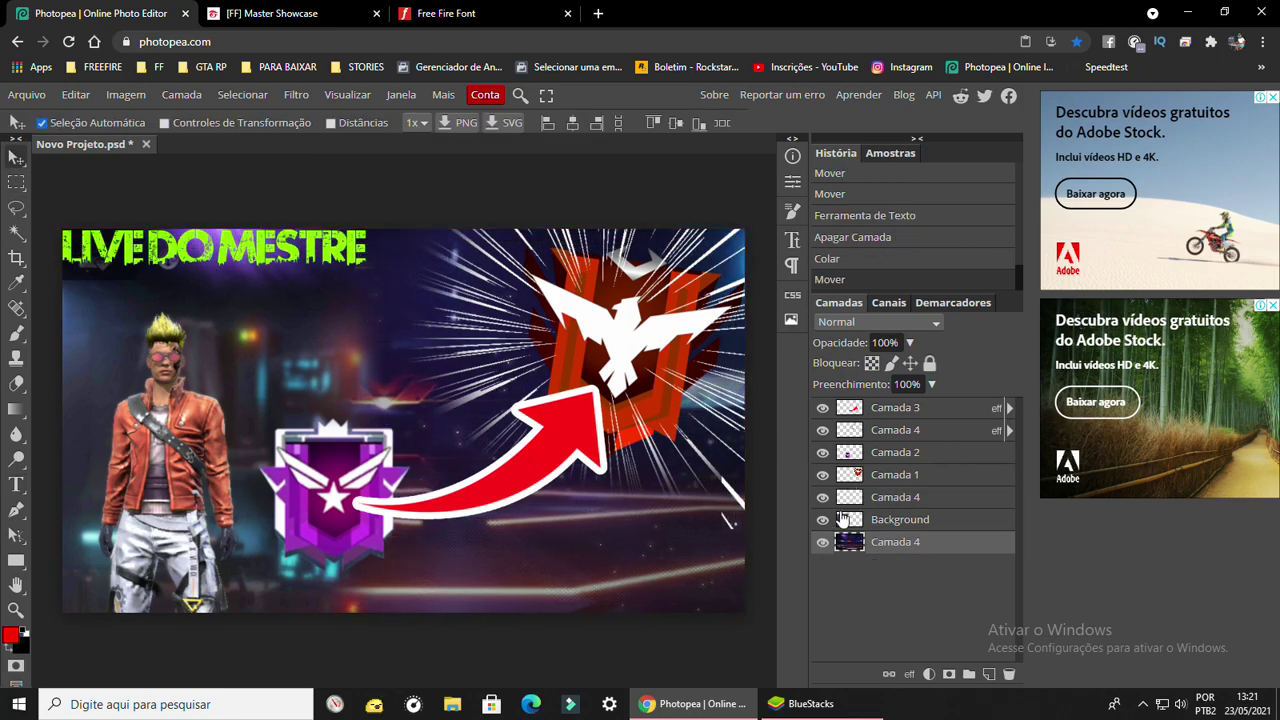
- Move the logo layer to the top, enlarge it about 150% and place it along the bottom
drag(890, 508, 892, 410)
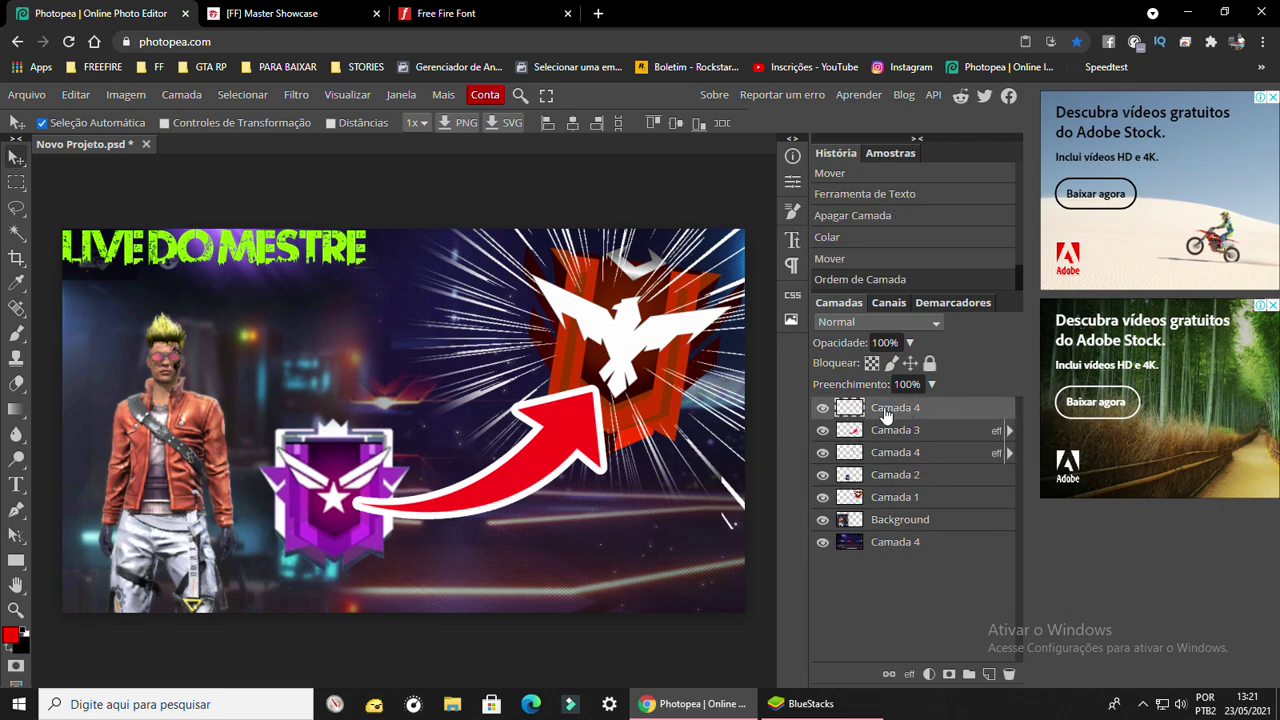
drag(140, 244, 148, 255)
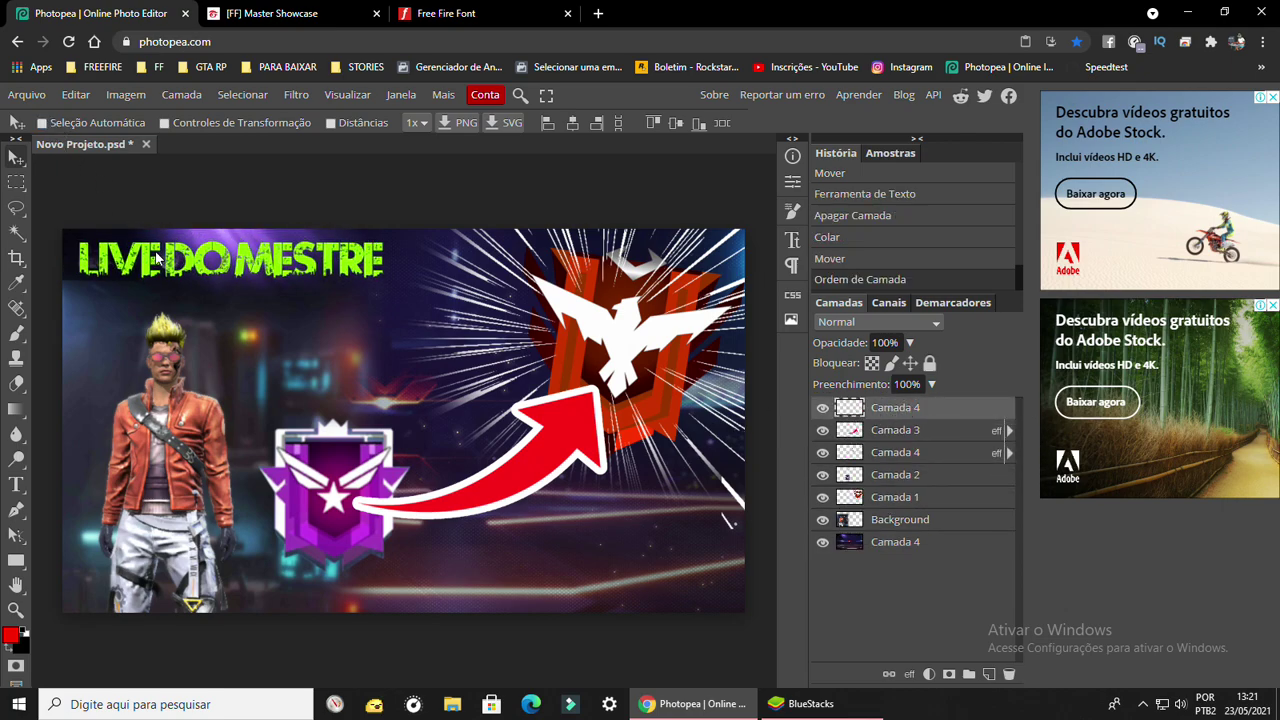
key(ctrl+alt+t)
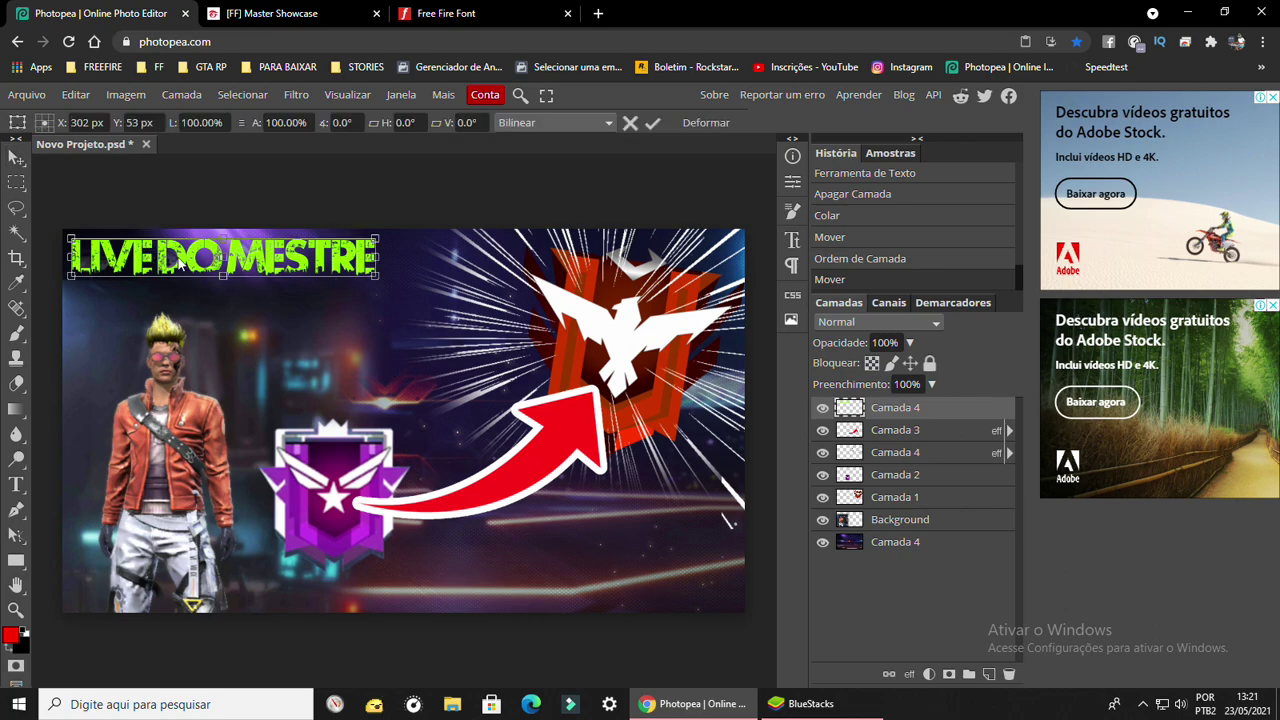
drag(375, 280, 536, 294)
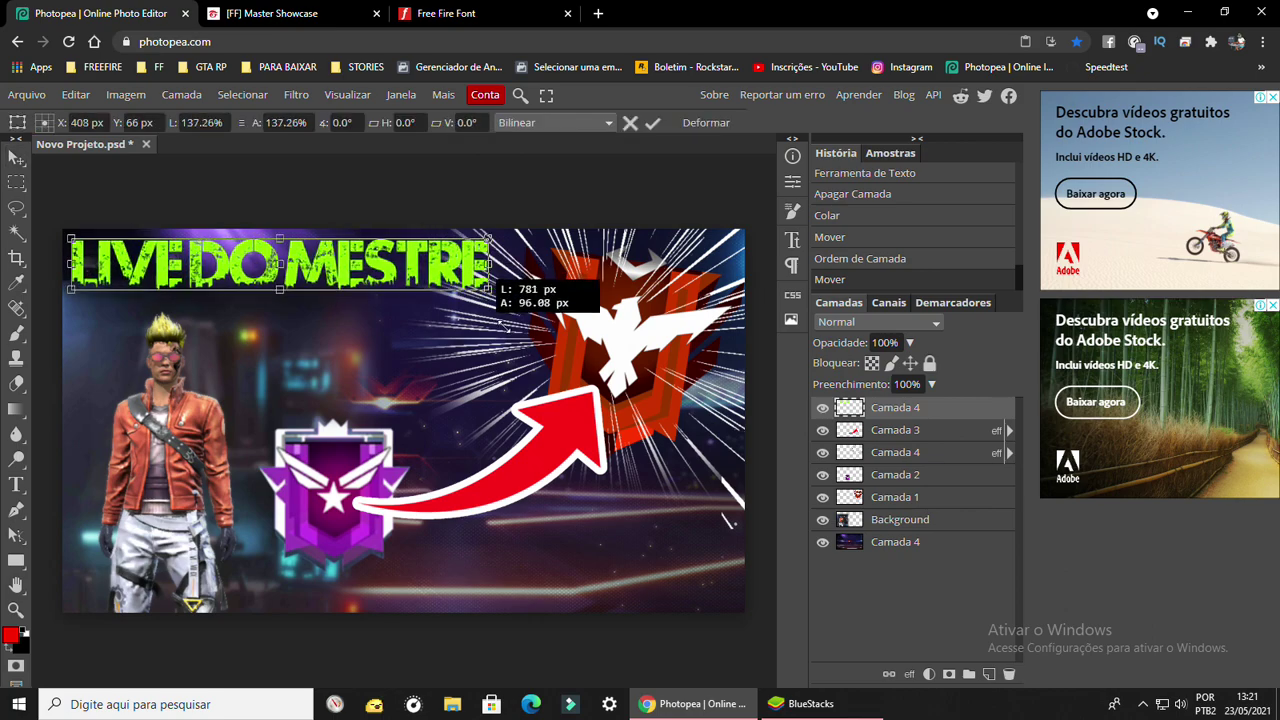
mouse_move(425, 280)
mouse_down()
mouse_move(614, 563)
mouse_move(600, 568)
mouse_up()
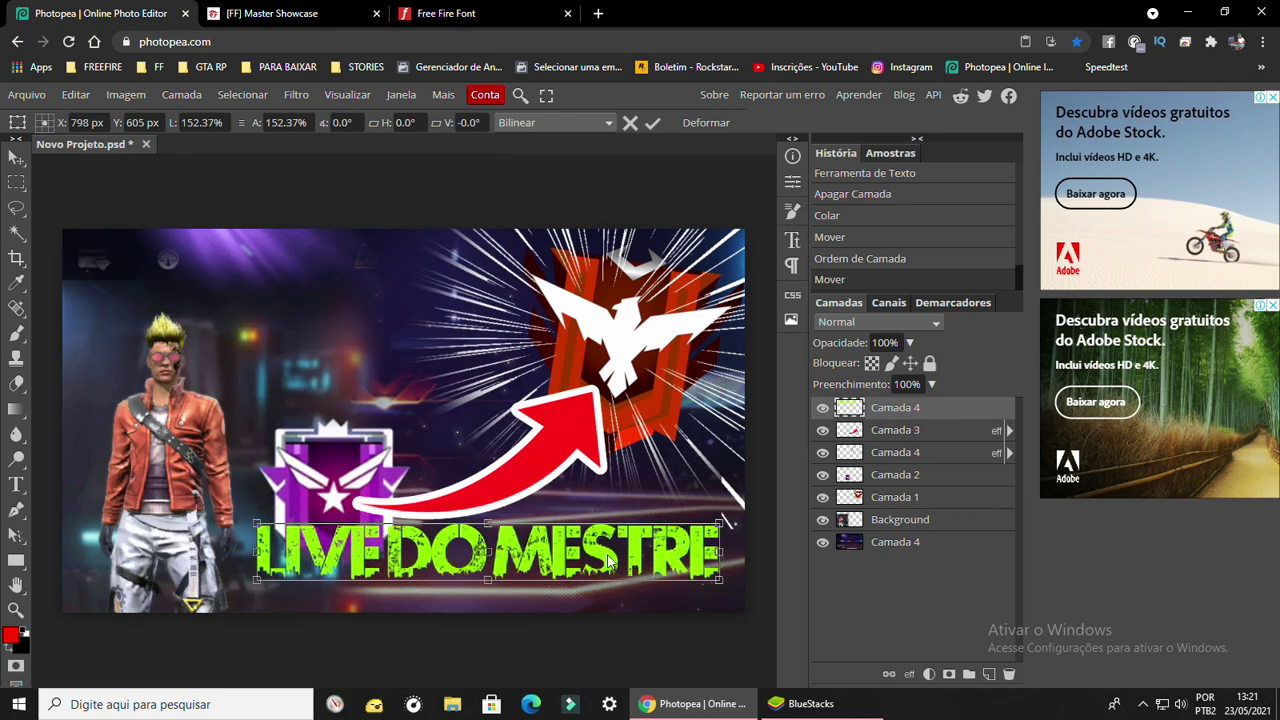
key(Return)
mouse_move(322, 463)
mouse_down()
mouse_move(340, 465)
mouse_move(298, 396)
mouse_up()
- Move the red arrow up and left and tilt it slightly clockwise
click(880, 484)
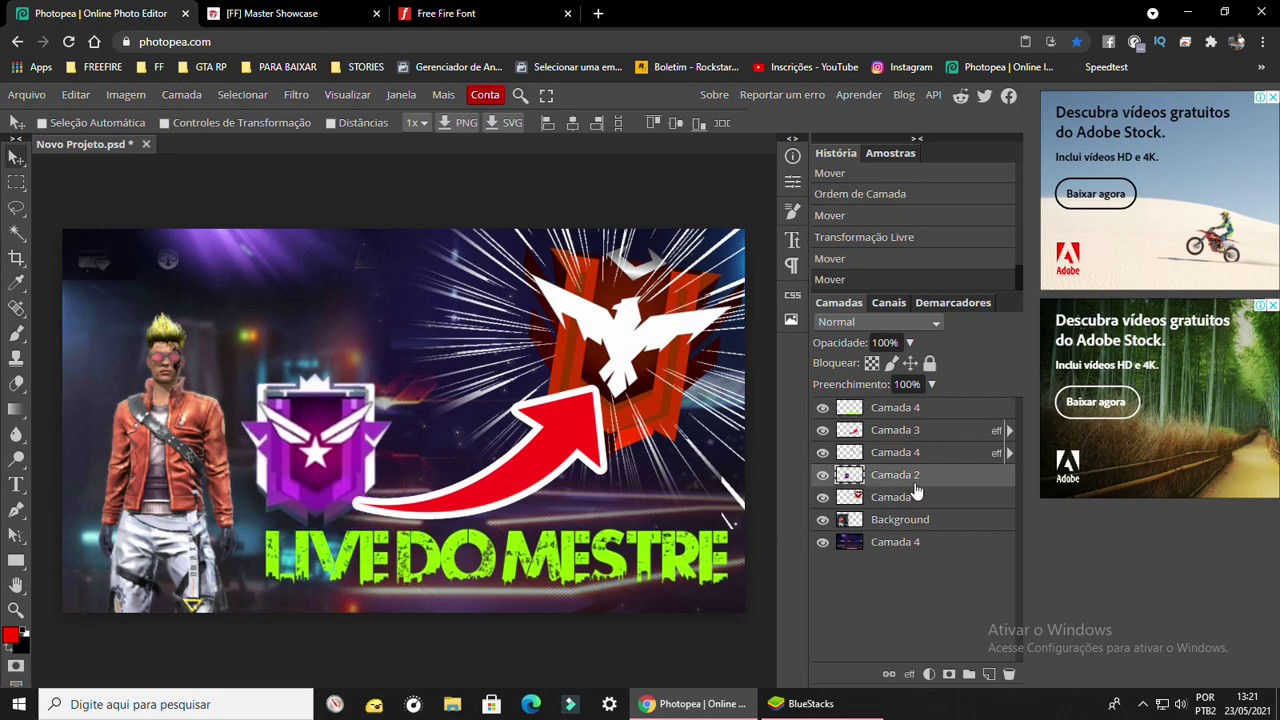
click(880, 430)
drag(550, 420, 520, 390)
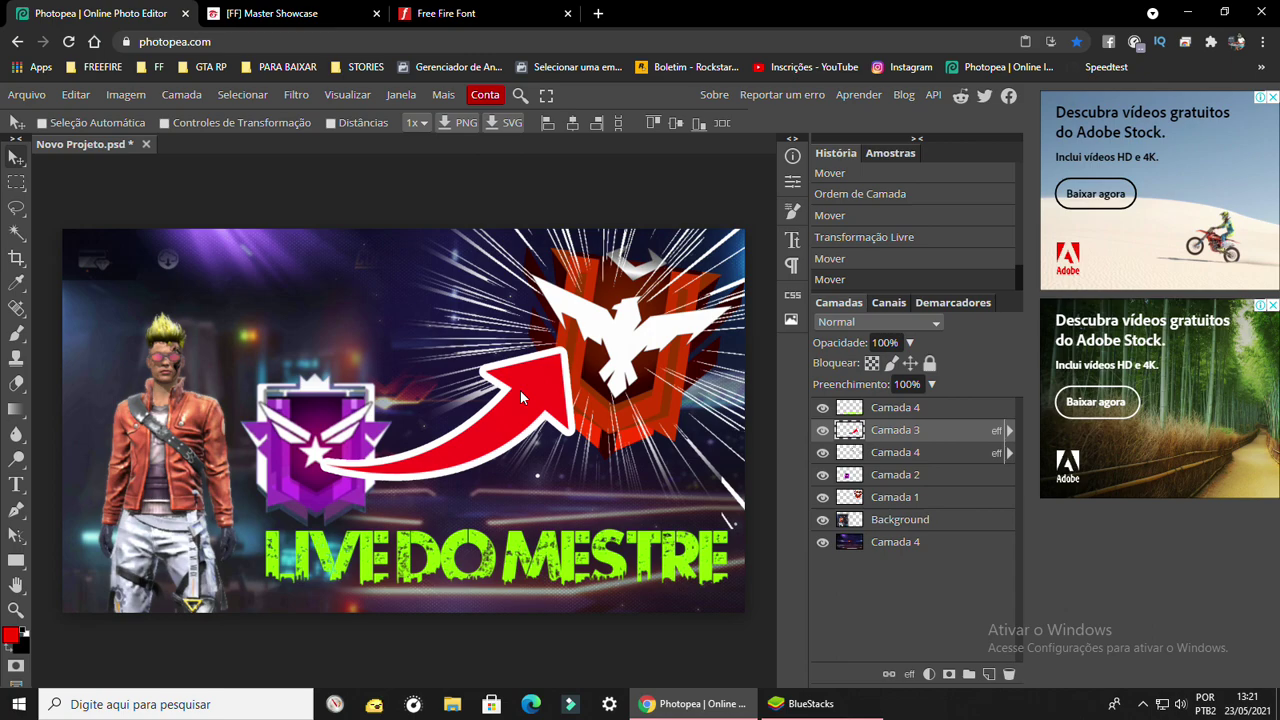
key(ctrl+t)
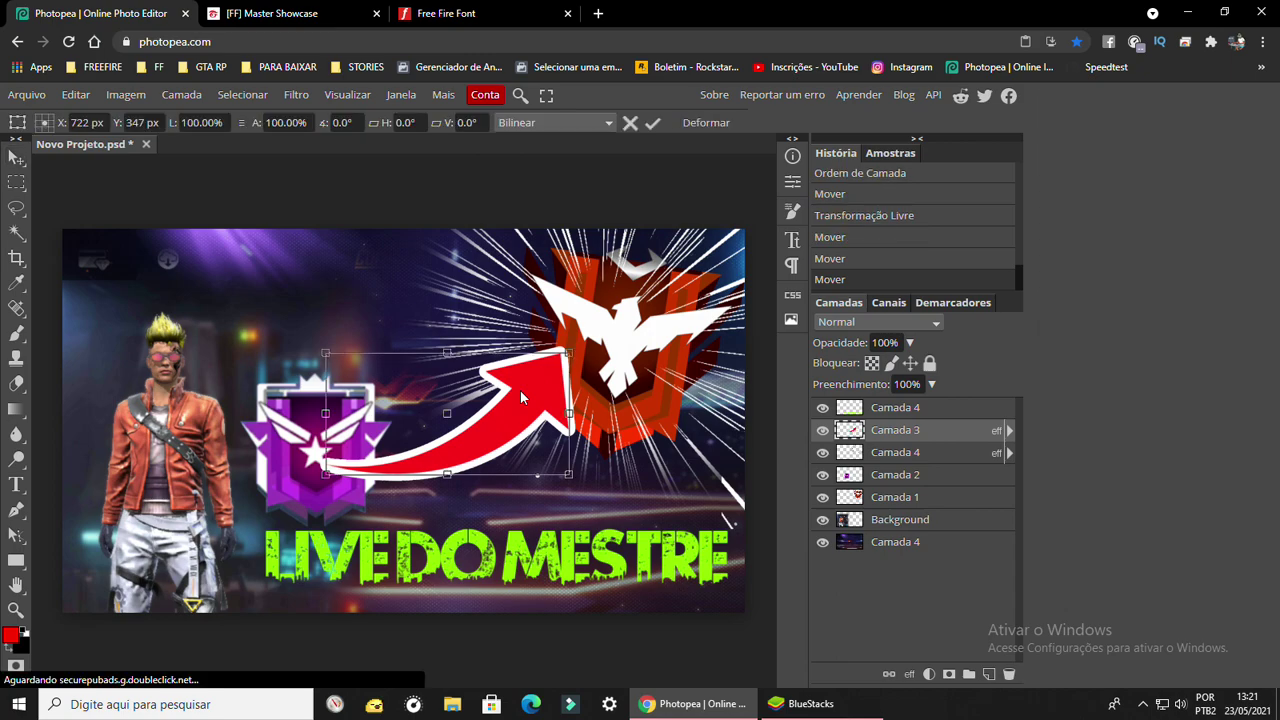
drag(577, 340, 555, 447)
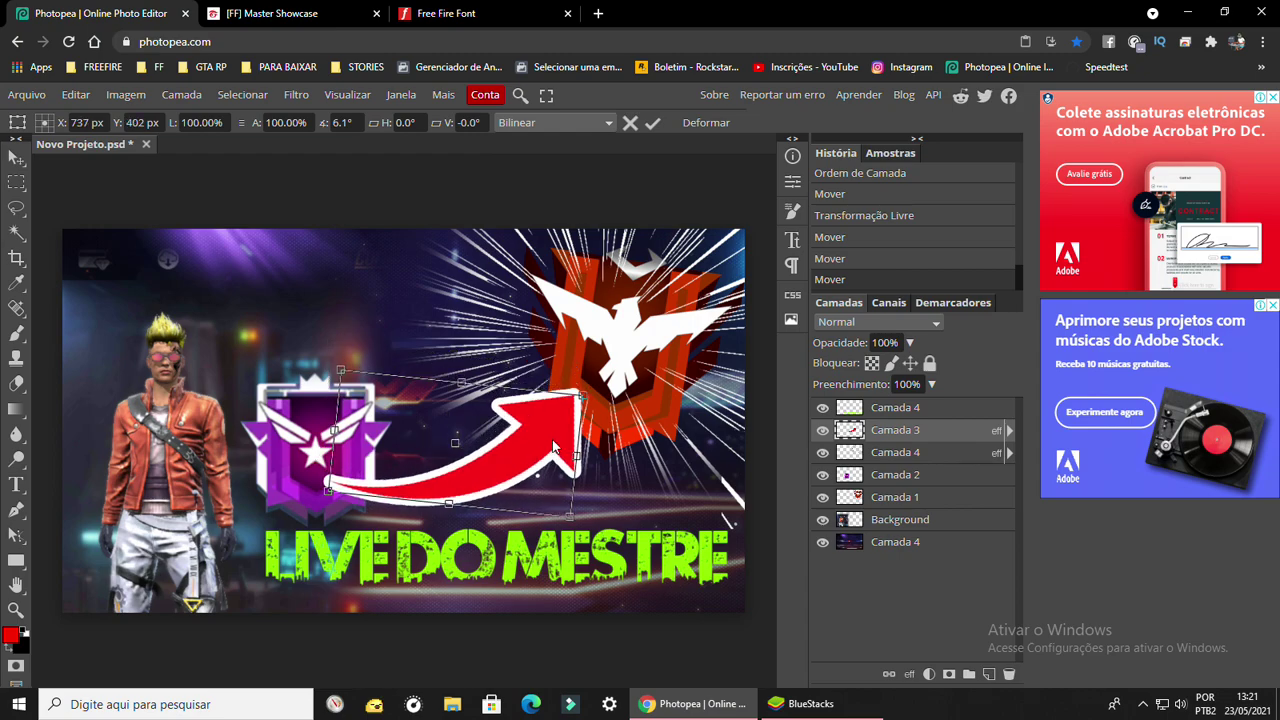
- Replace the arrow's white outline with a white outer glow, spread slightly wider, and nudge the arrow
right_click(910, 433)
click(790, 229)
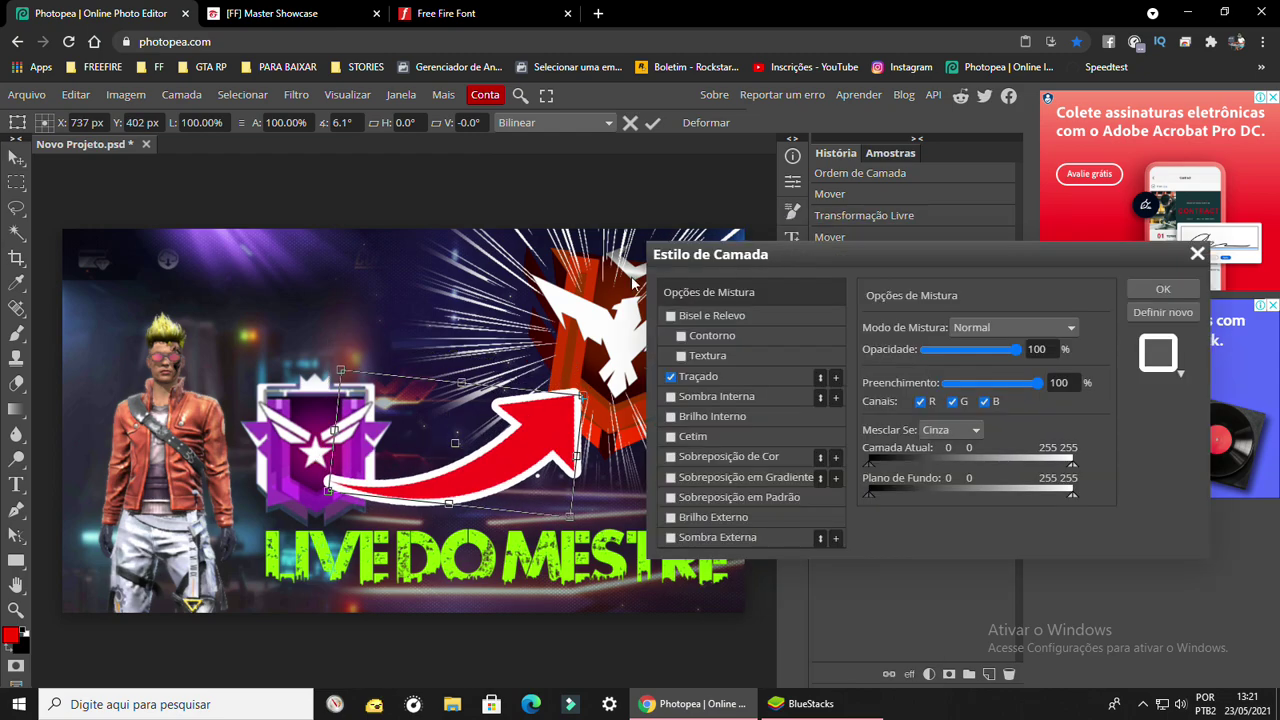
click(715, 377)
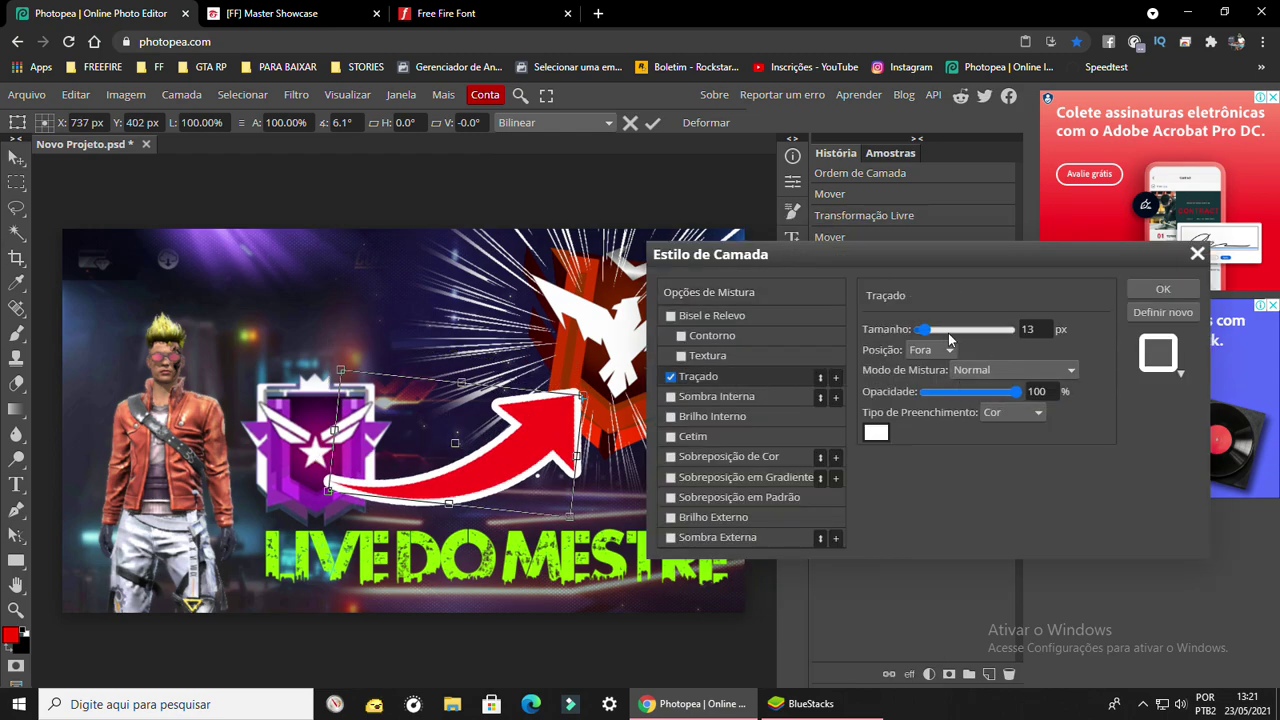
click(671, 377)
click(711, 516)
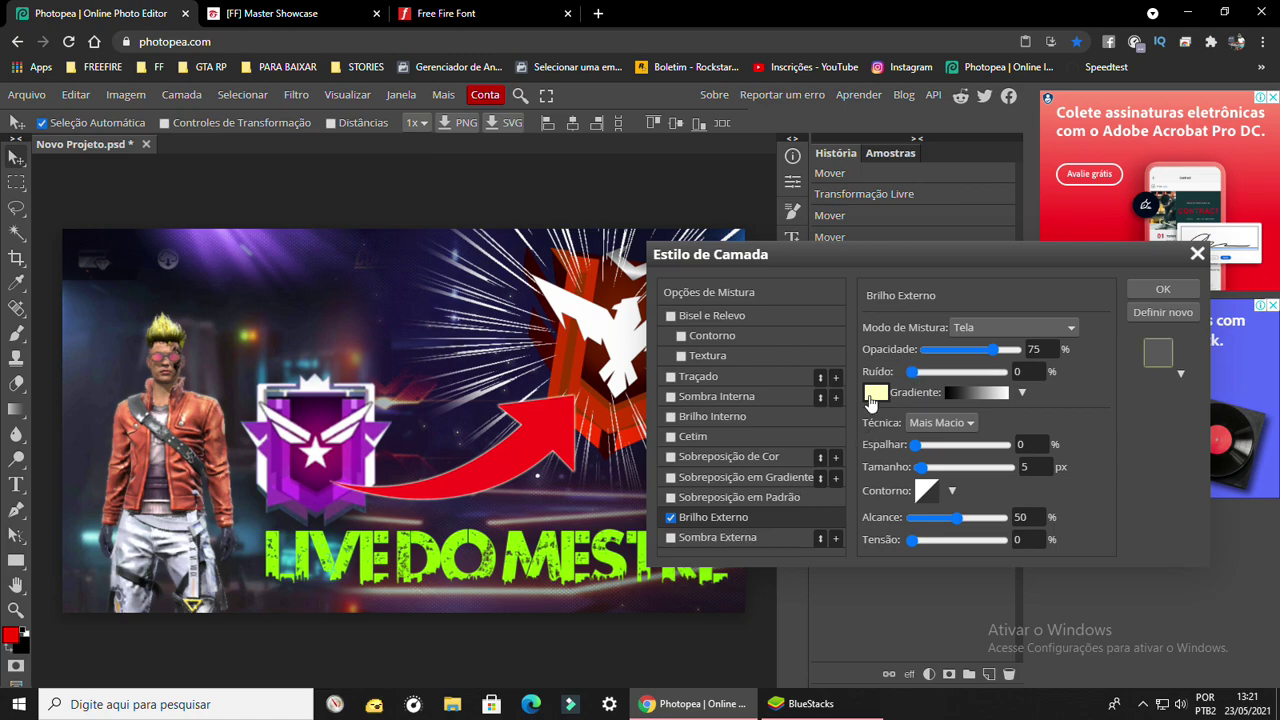
click(873, 394)
click(483, 405)
key(Return)
drag(914, 444, 934, 479)
click(1163, 289)
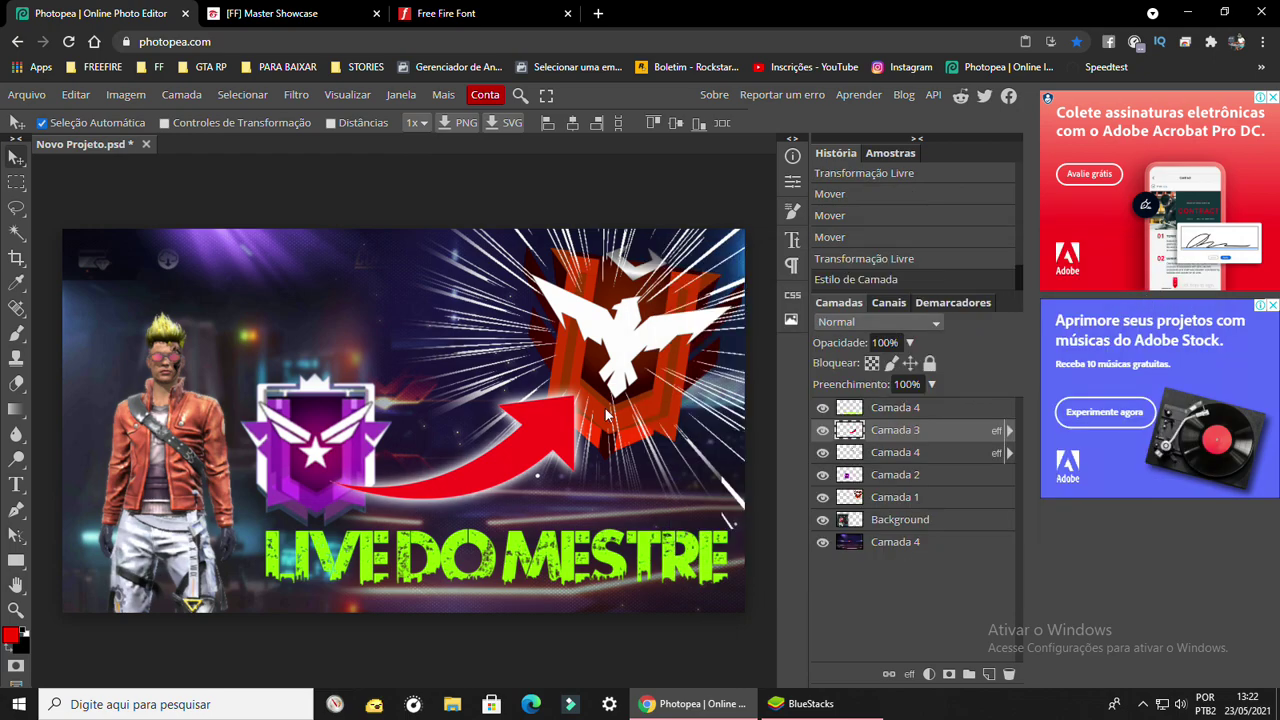
drag(544, 413, 552, 420)
click(800, 703)
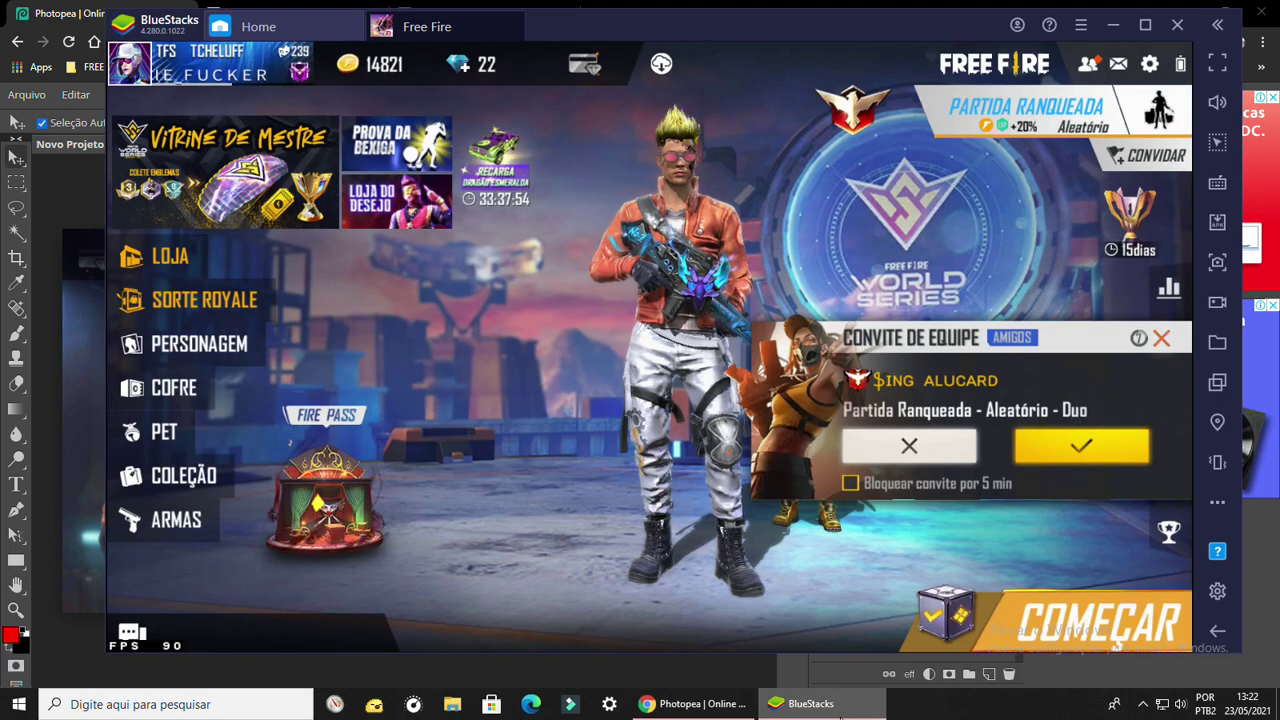
- Add a 3 px black stroke to the green title, nudging the title left and the backdrop up
click(700, 703)
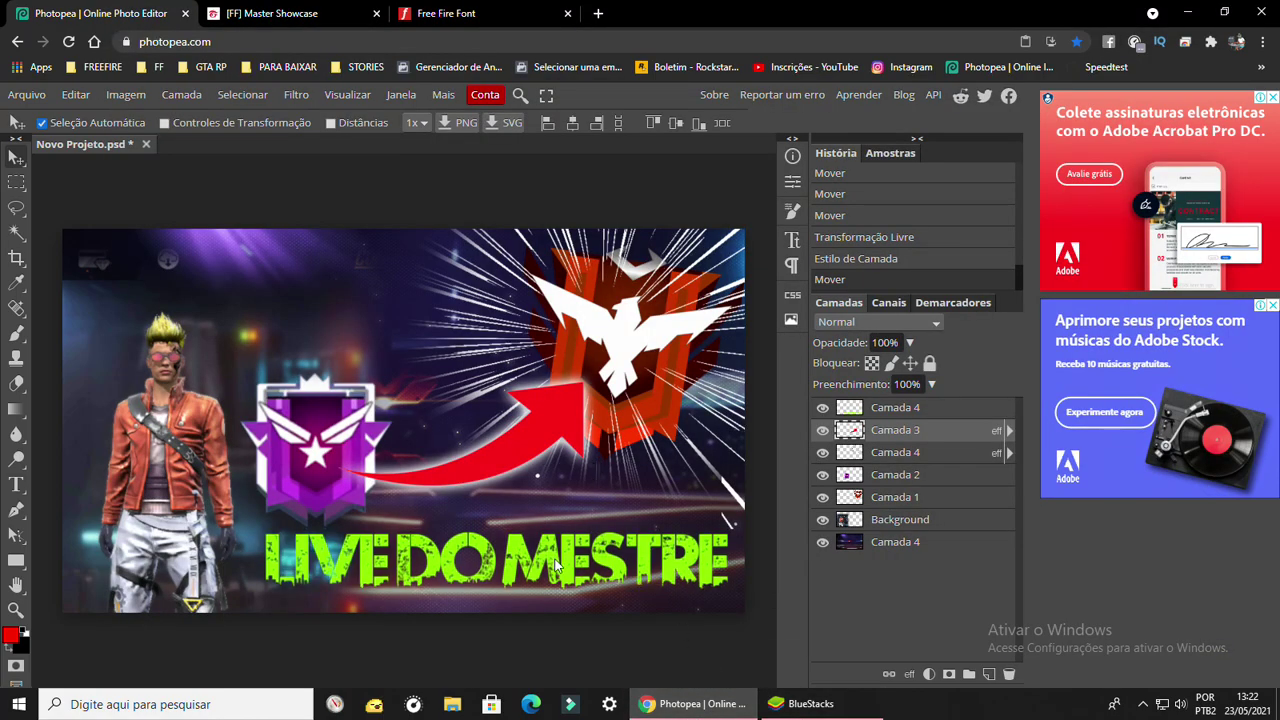
drag(555, 558, 545, 558)
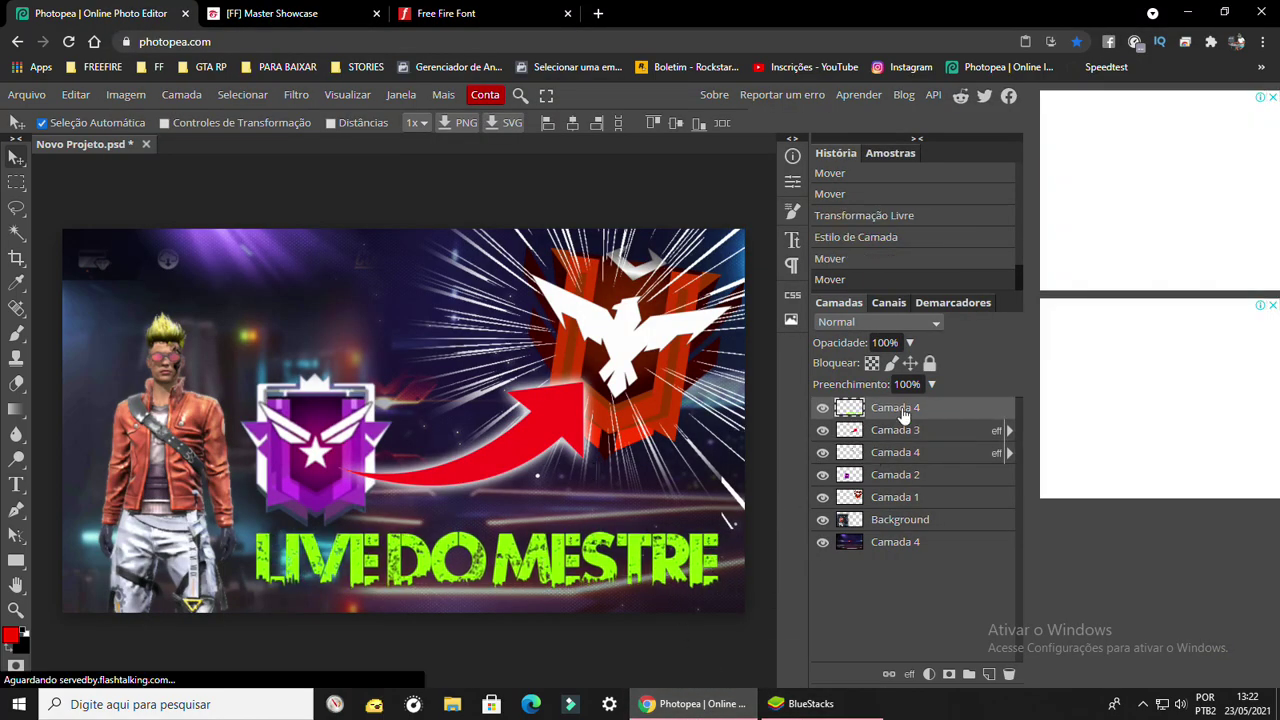
right_click(900, 408)
click(815, 232)
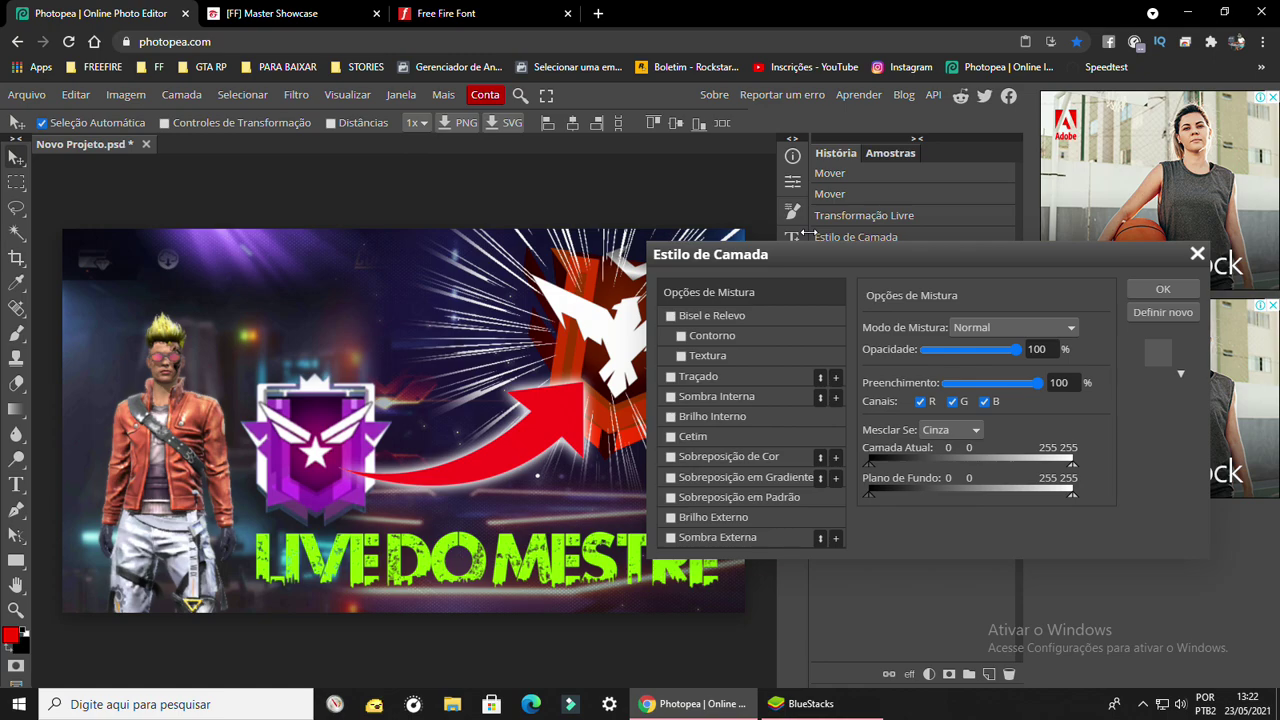
click(691, 378)
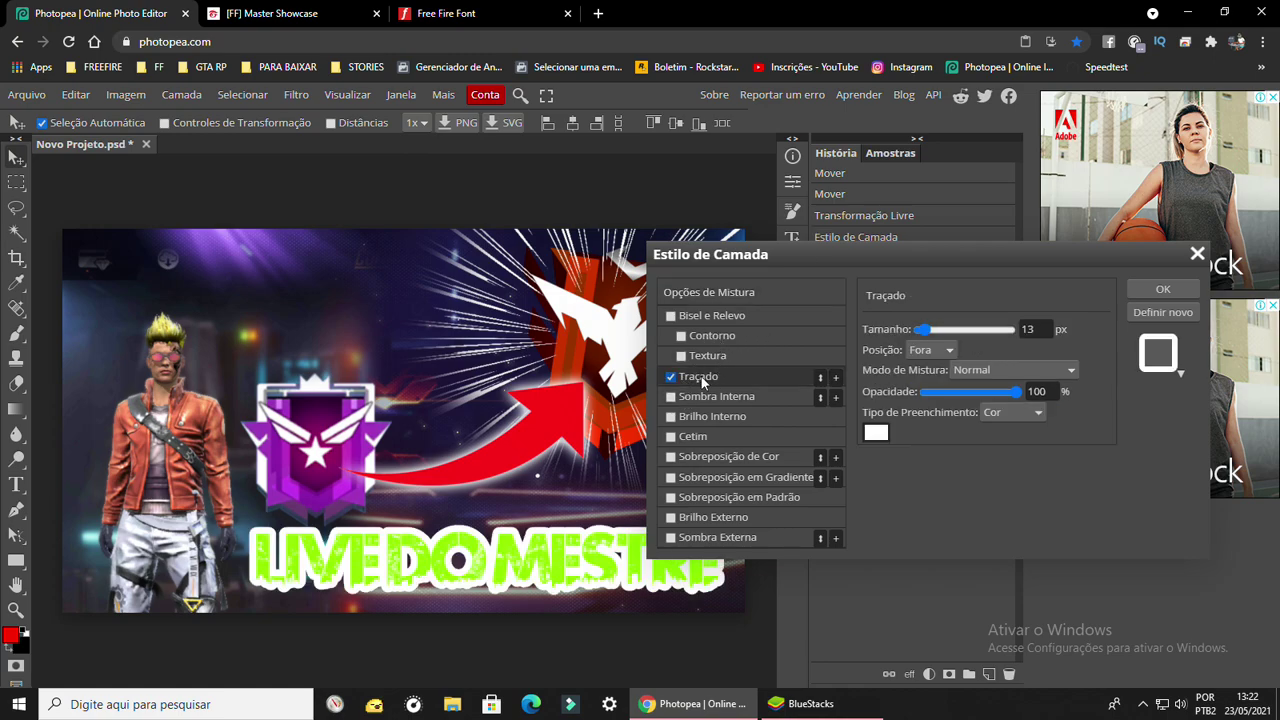
click(880, 436)
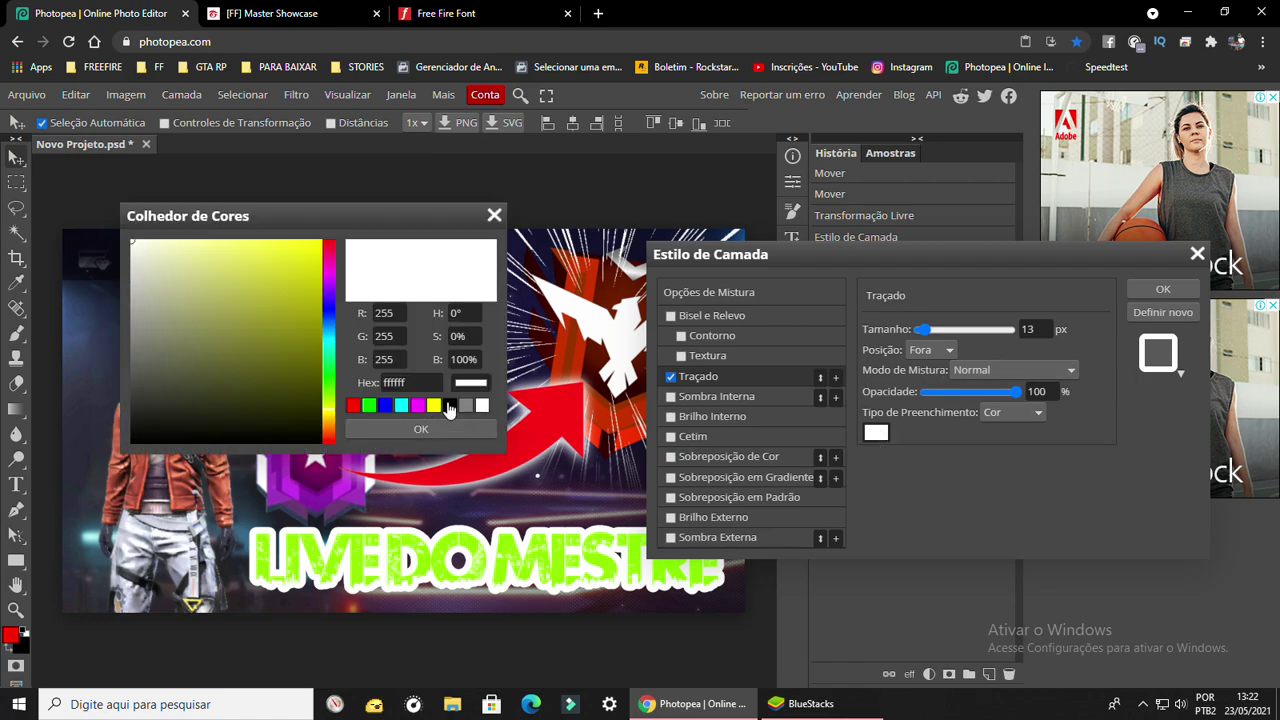
click(449, 405)
click(446, 432)
drag(923, 330, 919, 335)
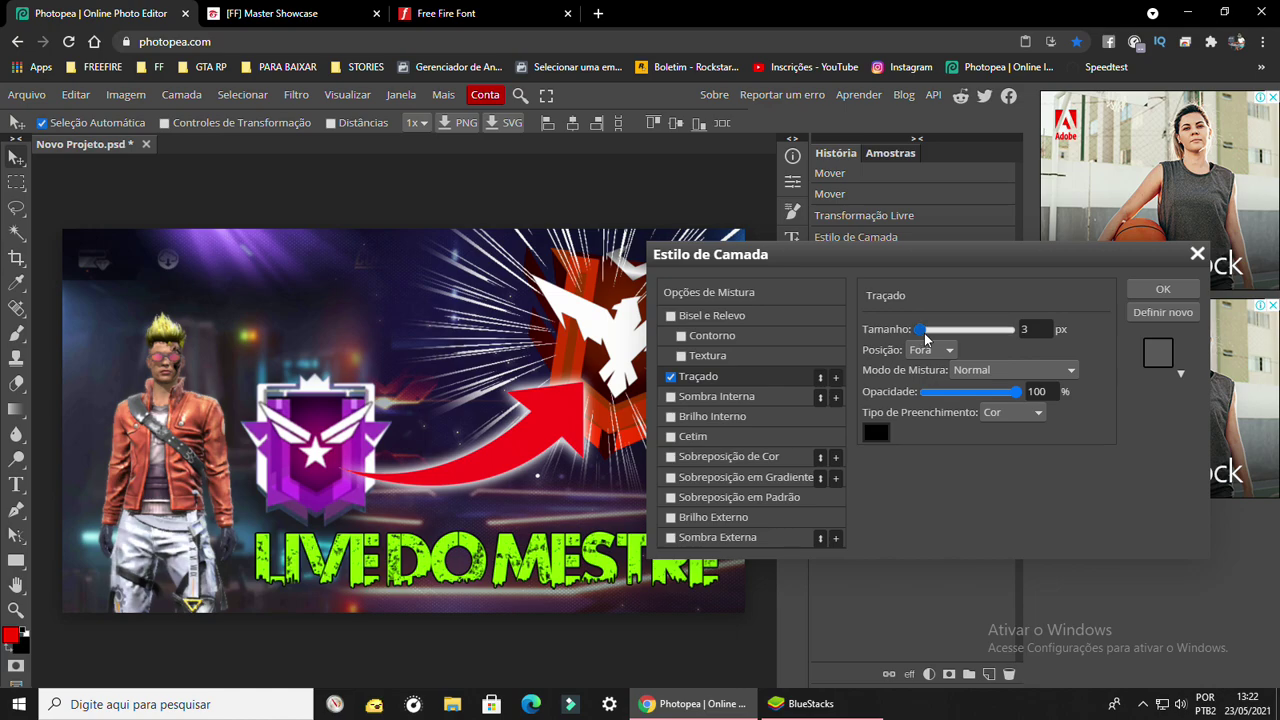
click(1162, 289)
drag(551, 565, 551, 549)
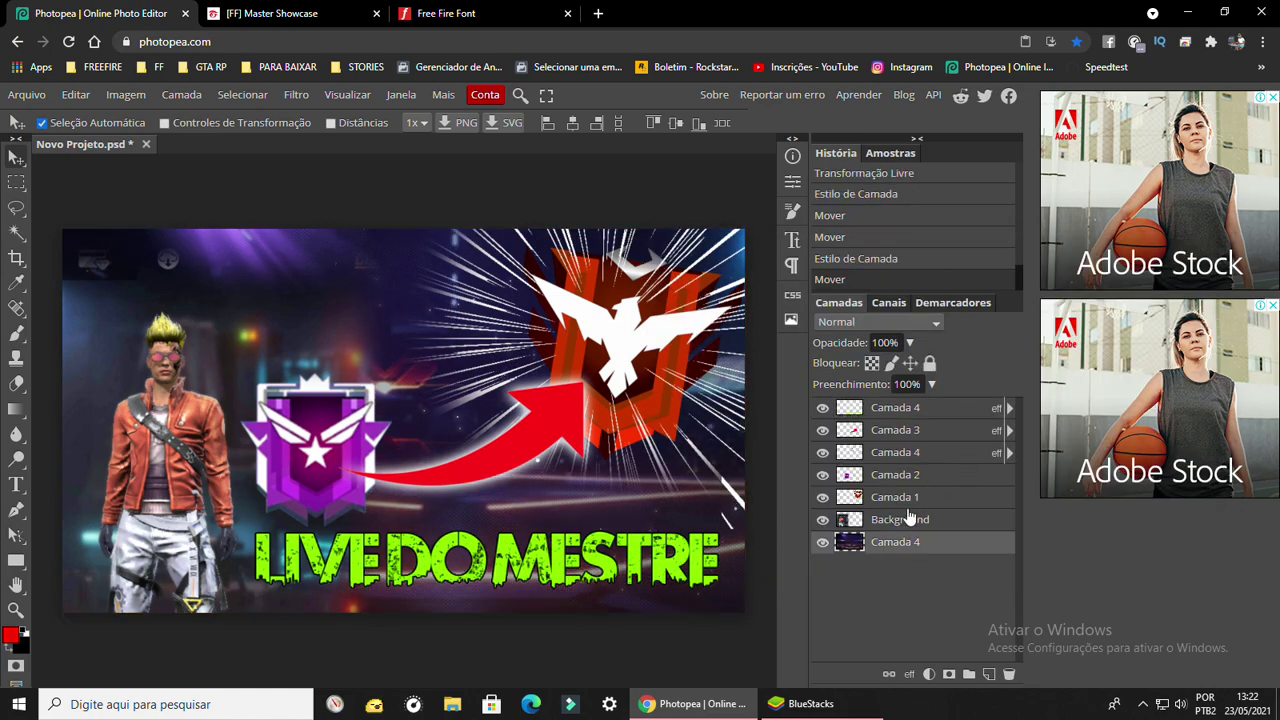
- Nudge the title, move the character up, shift the purple badge up-left, then move the title left and up
click(895, 410)
drag(565, 558, 566, 561)
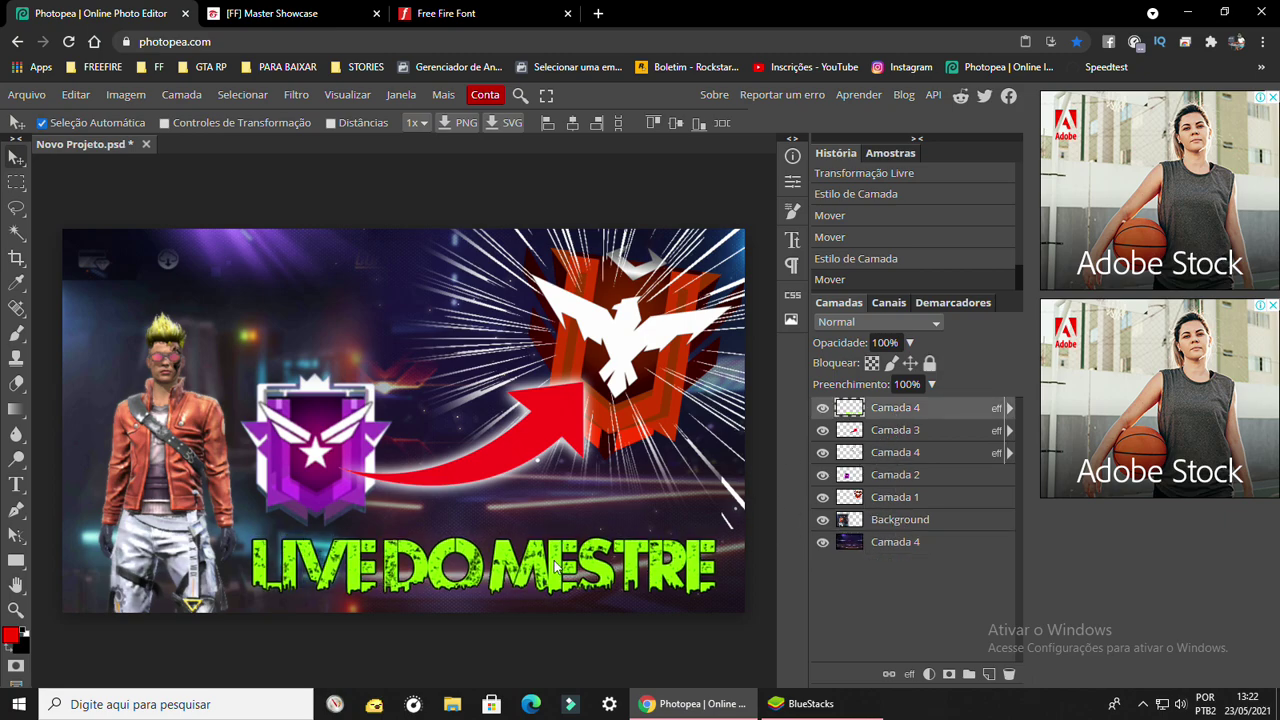
drag(215, 507, 157, 430)
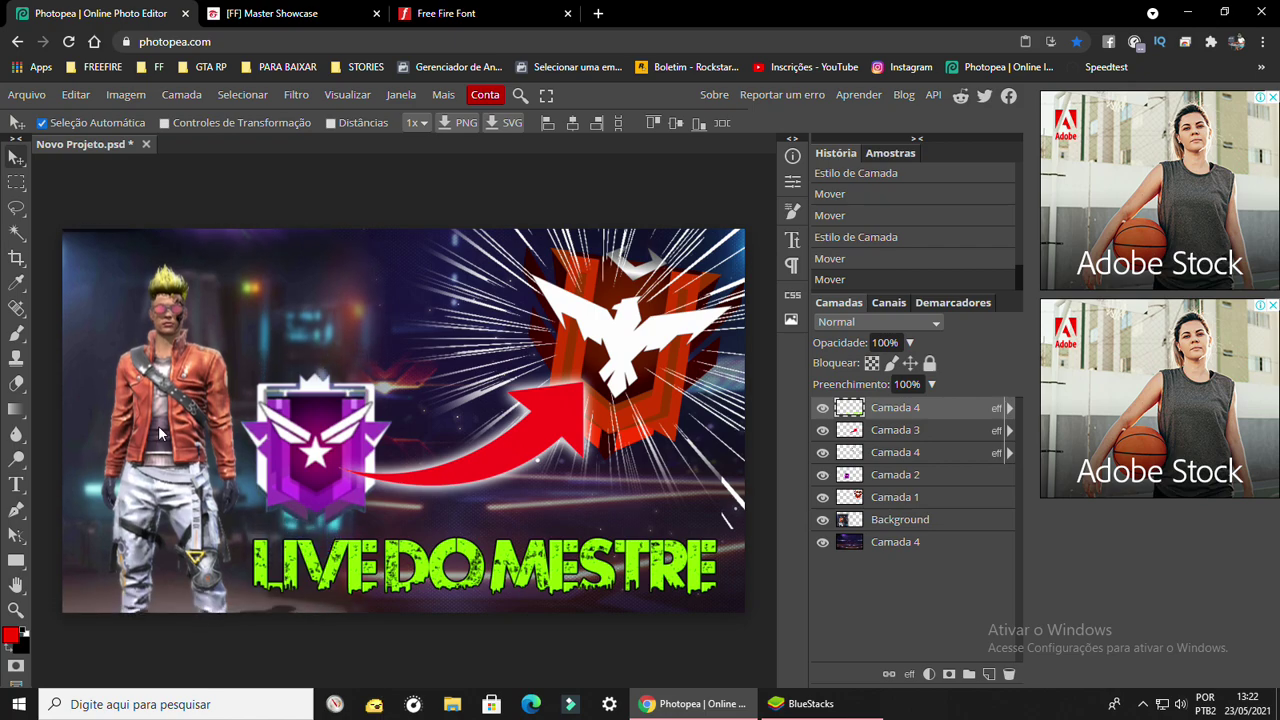
drag(315, 440, 309, 433)
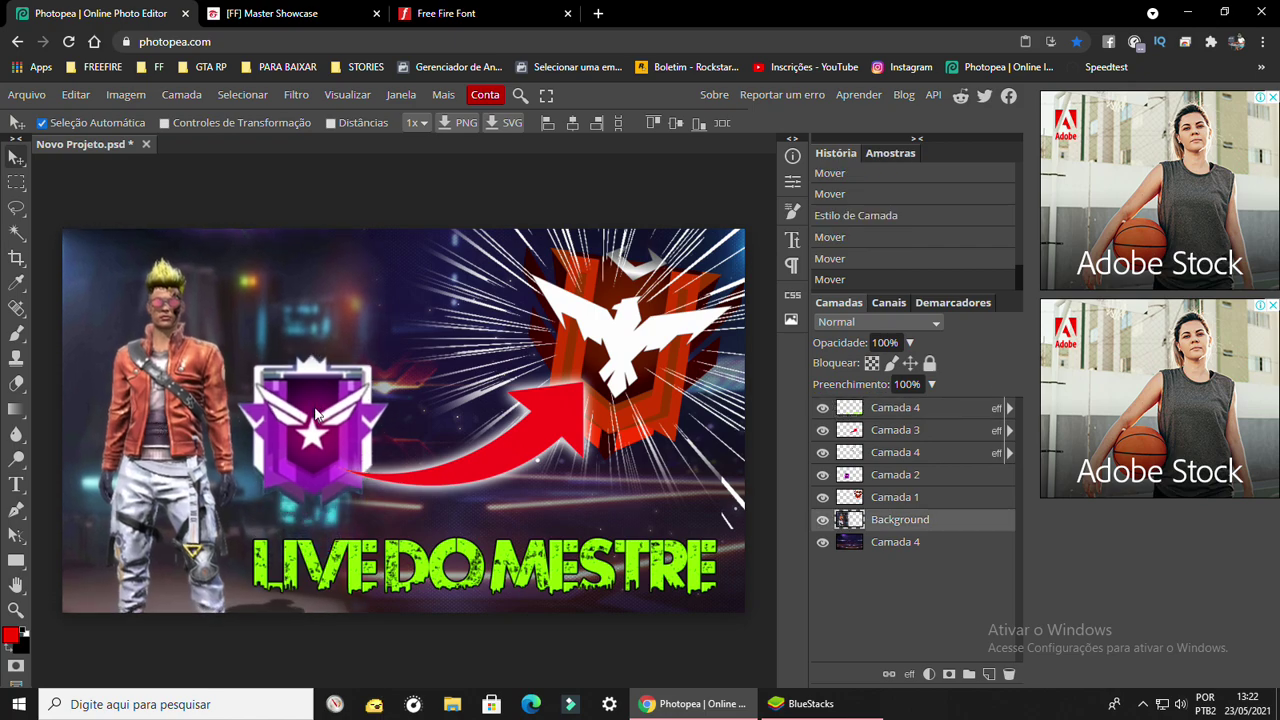
drag(500, 454, 487, 445)
drag(510, 575, 512, 575)
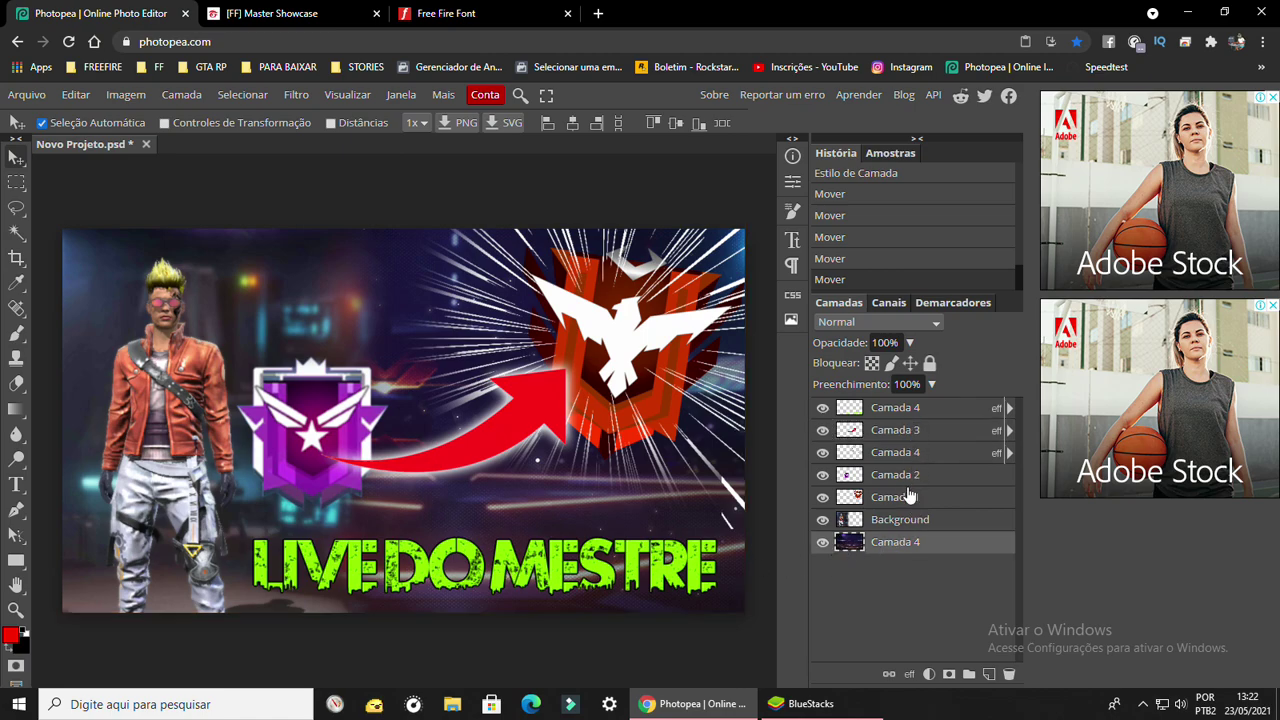
click(900, 417)
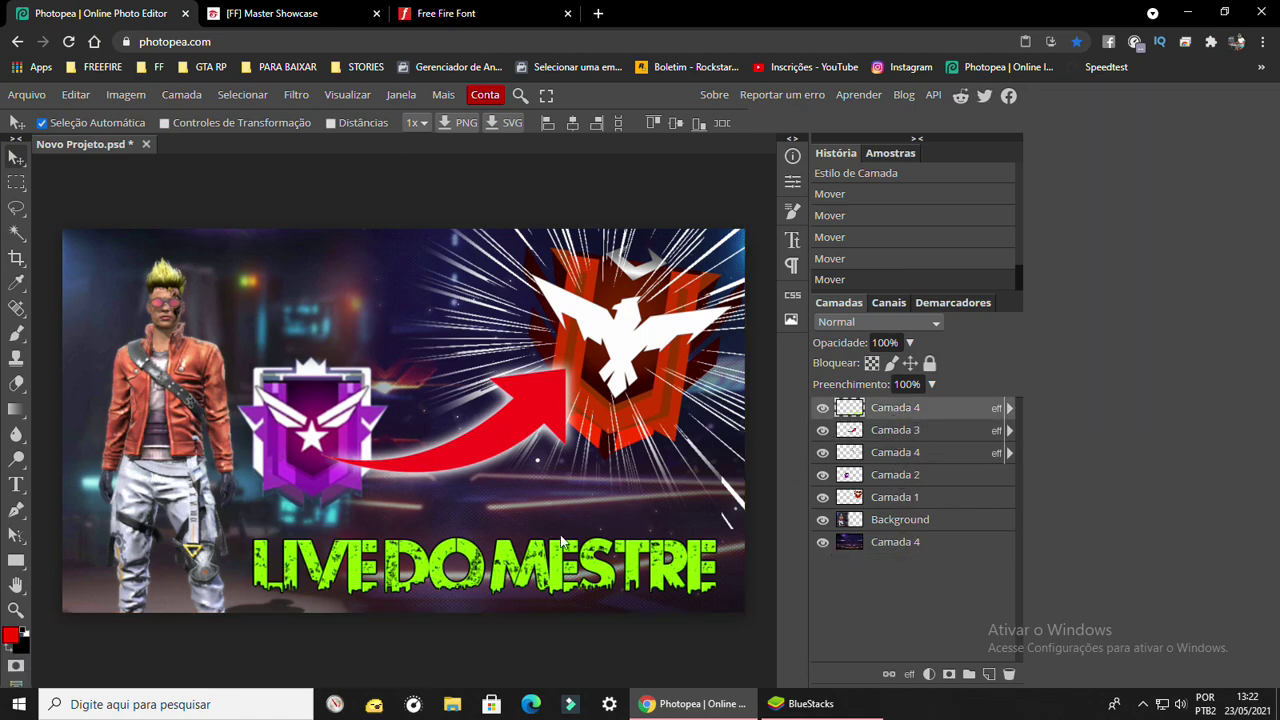
drag(545, 553, 536, 545)
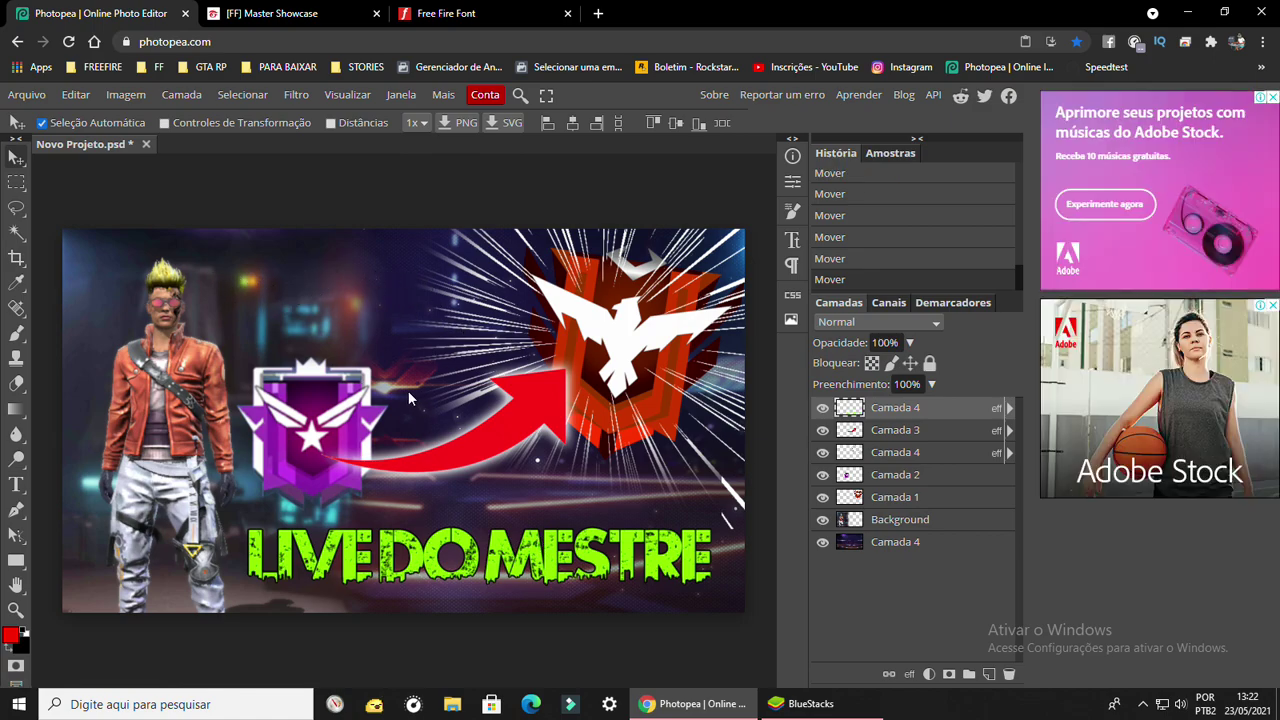
- Search Google for 'CAPA PNG FREE FIRE' and show the image results
click(450, 13)
click(285, 13)
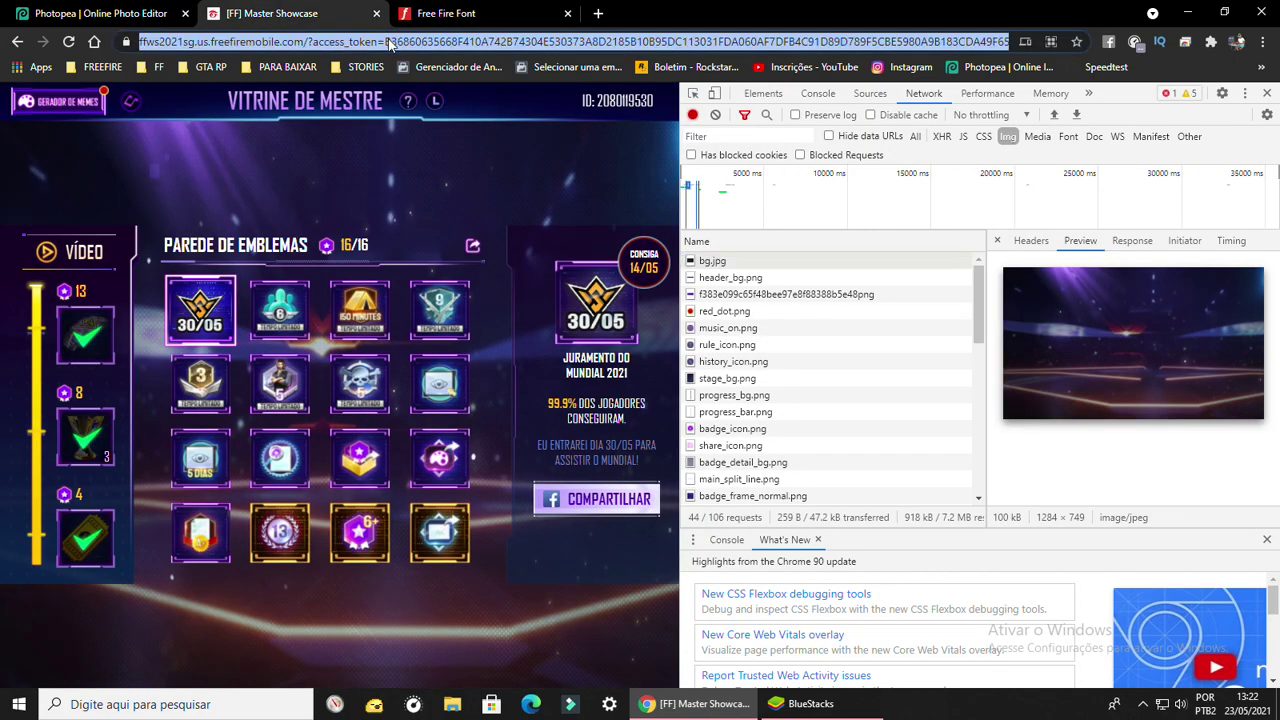
text(CA)
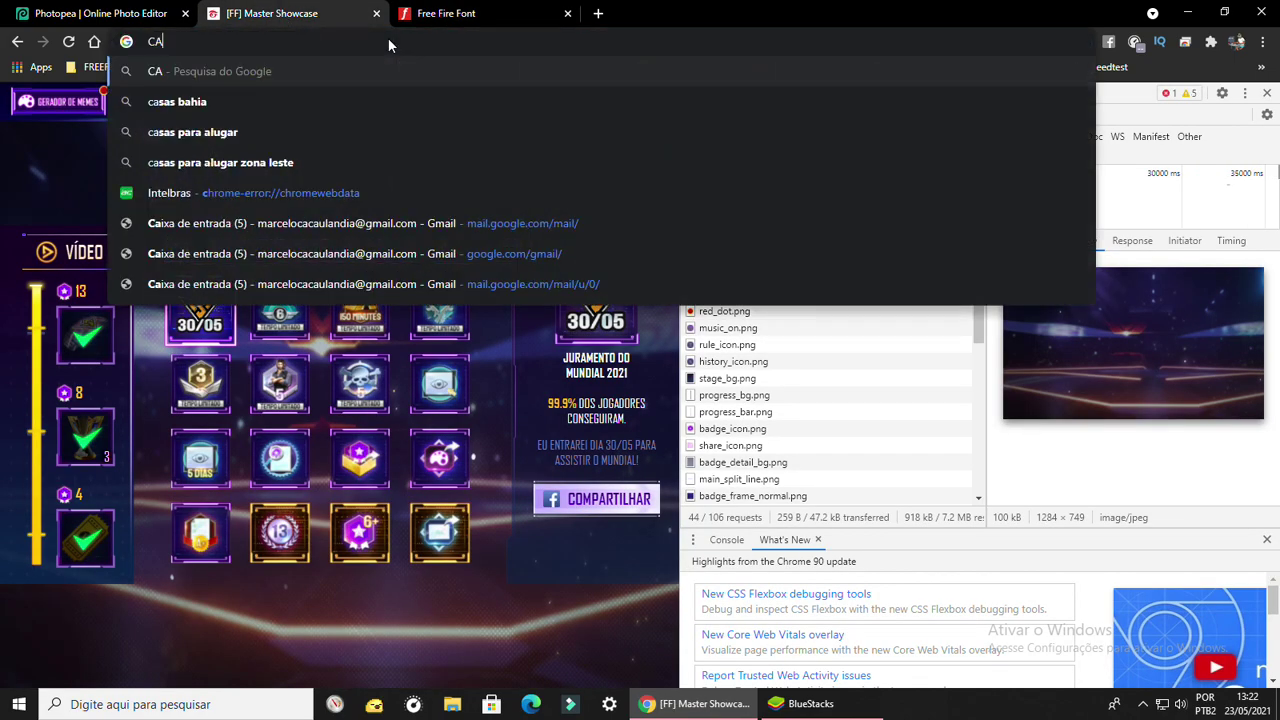
text(PA PNG FRE)
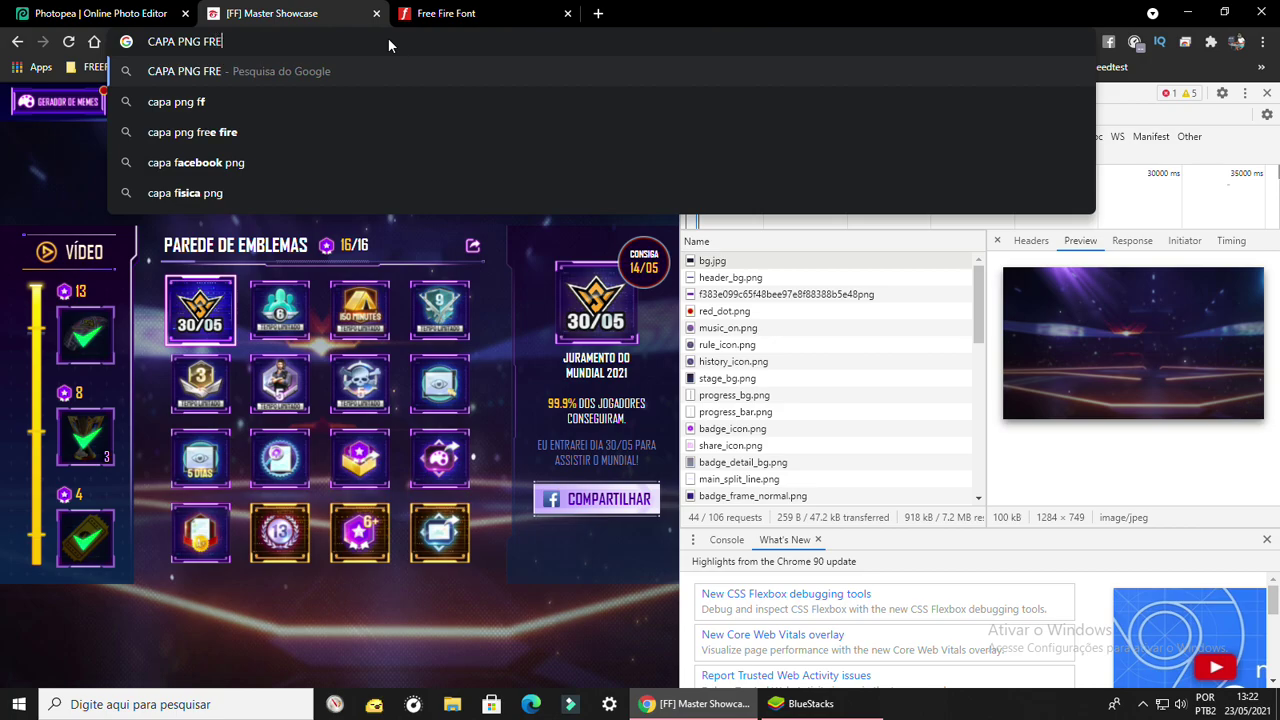
text(E FIRE)
key(Return)
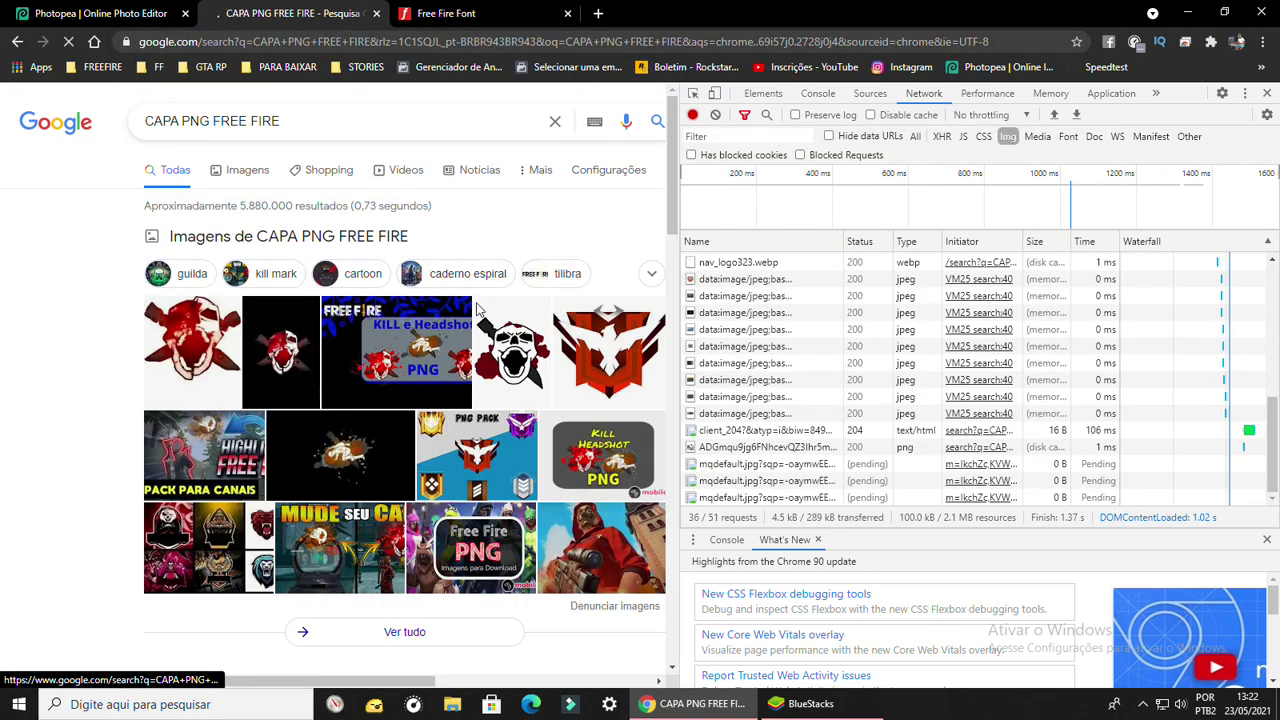
click(391, 371)
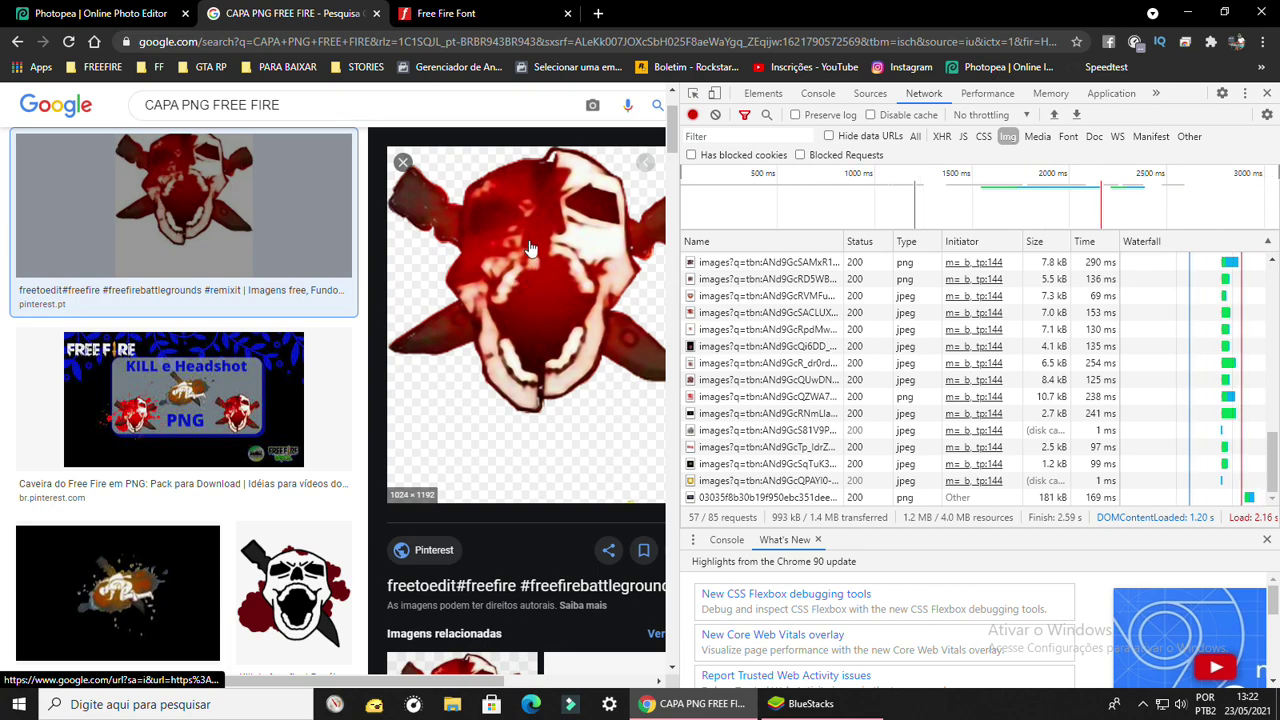
- Copy the red skull image and return to the Photopea thumbnail
right_click(531, 248)
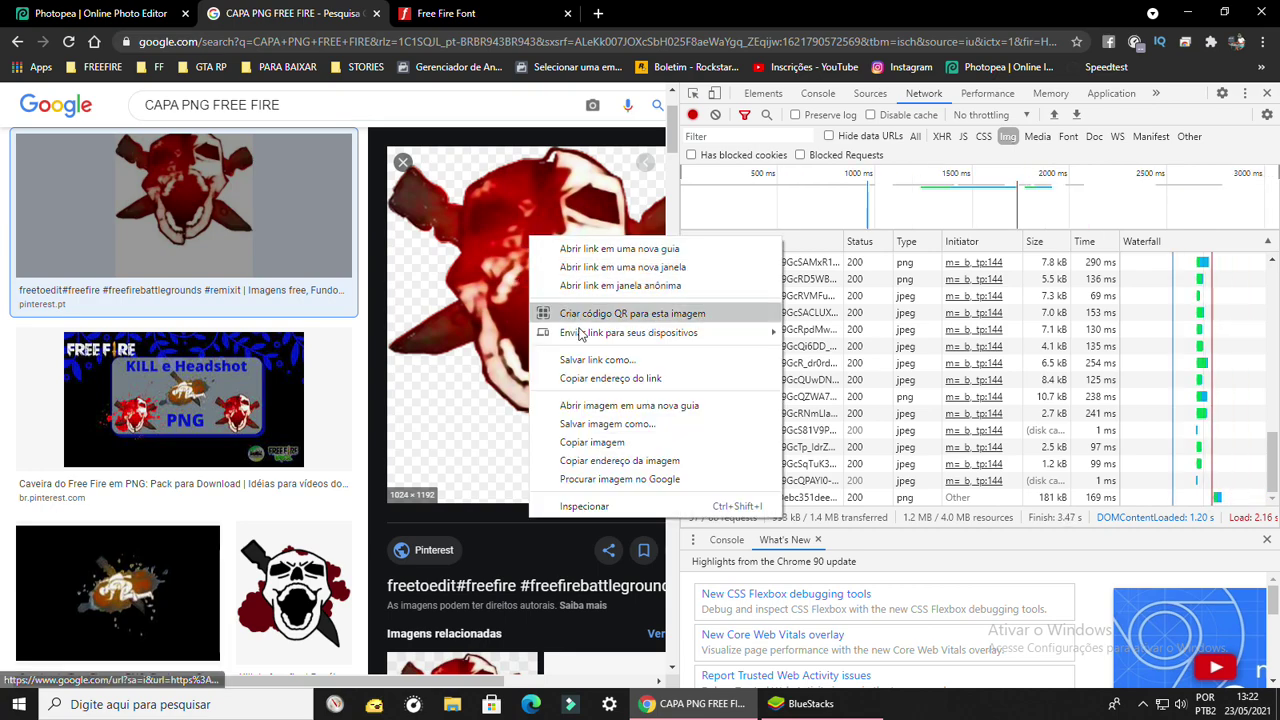
click(605, 441)
key(F12)
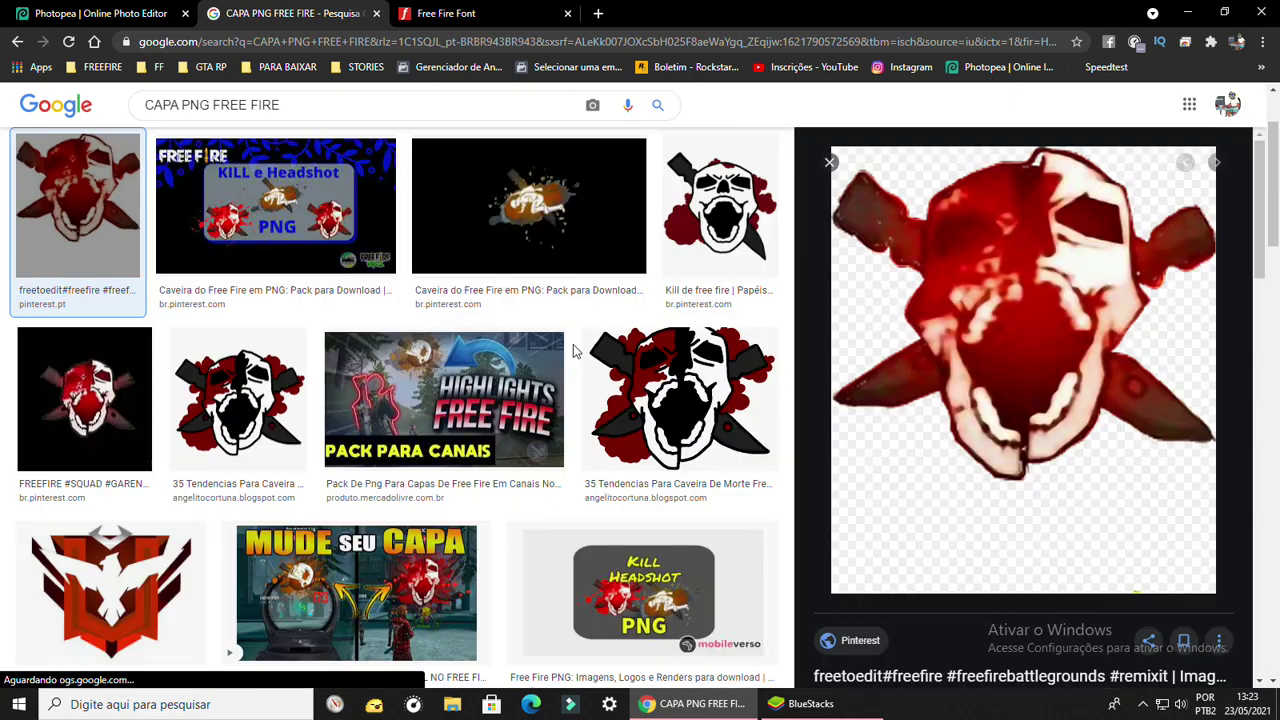
right_click(1015, 286)
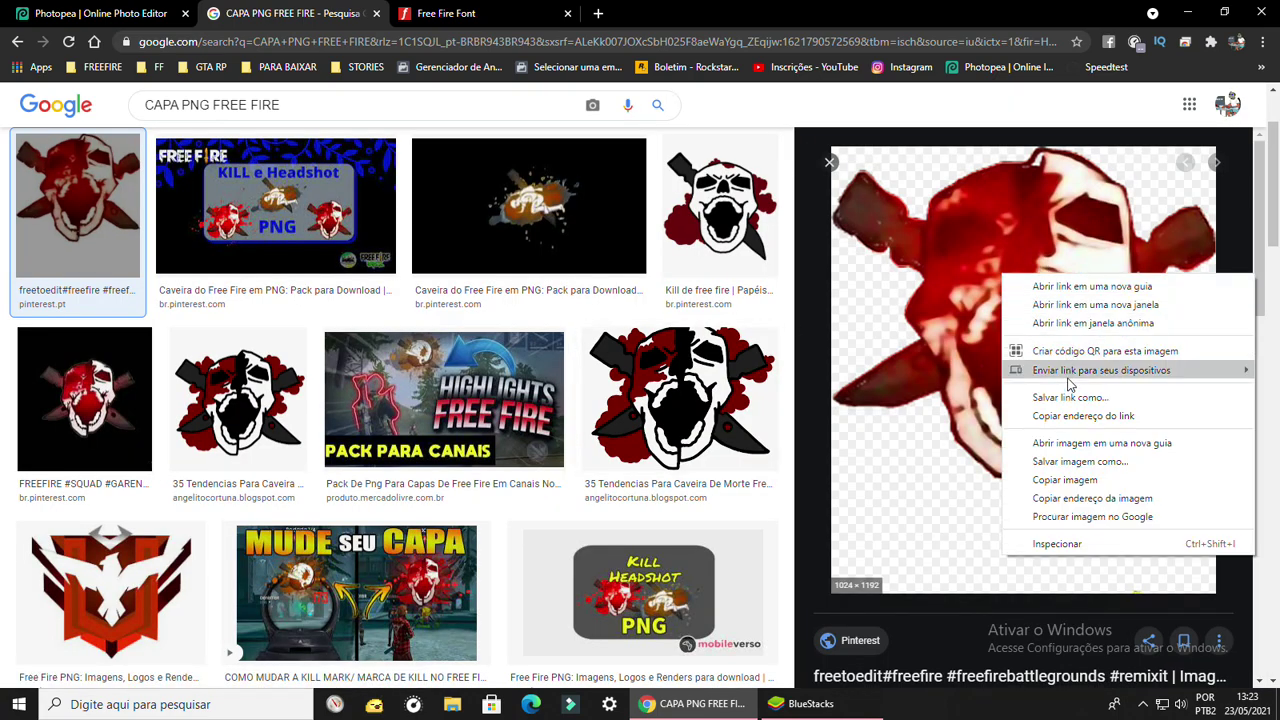
click(1076, 485)
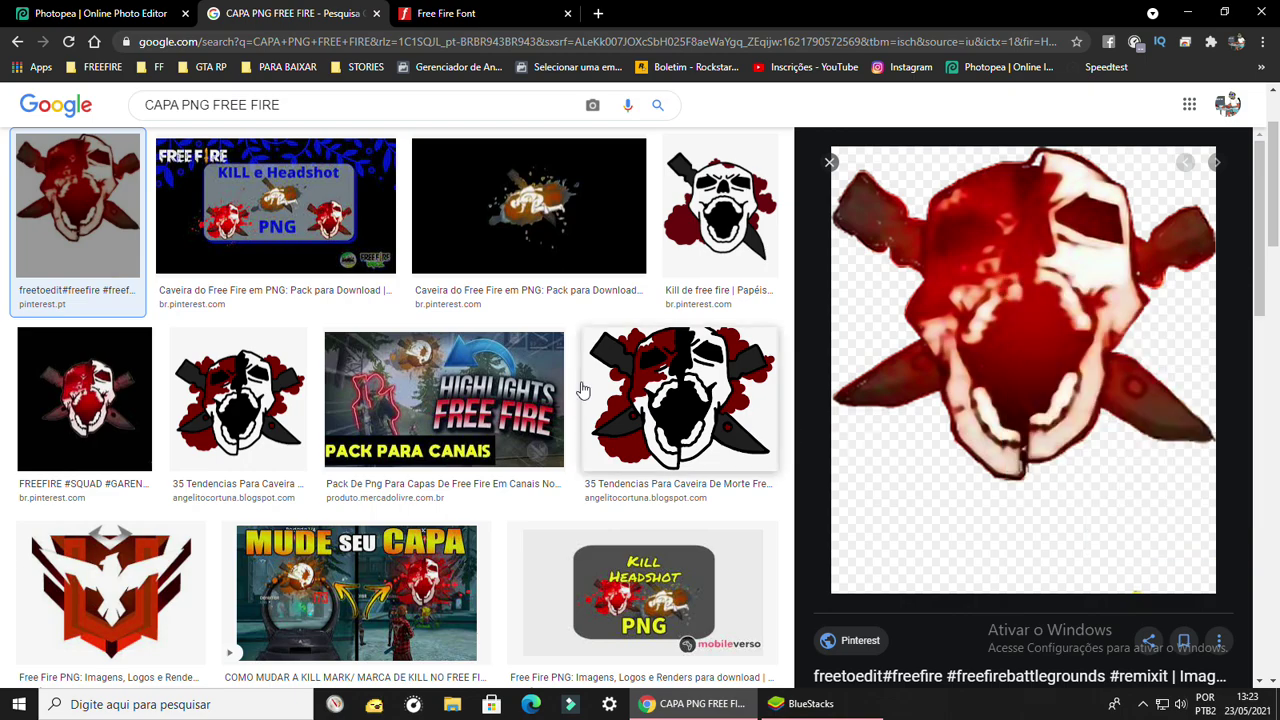
click(99, 13)
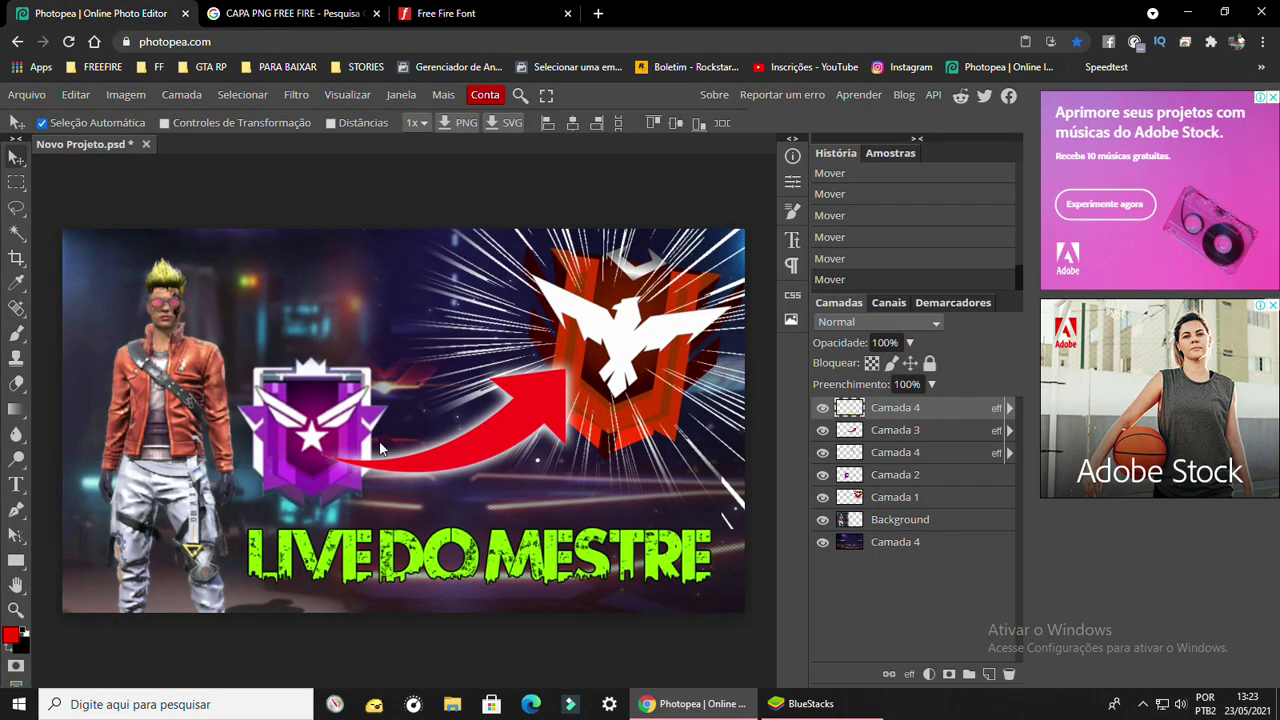
- Paste the red skull, scale it to about 58% and centre it on the canvas
key(ctrl+v)
key(ctrl+t)
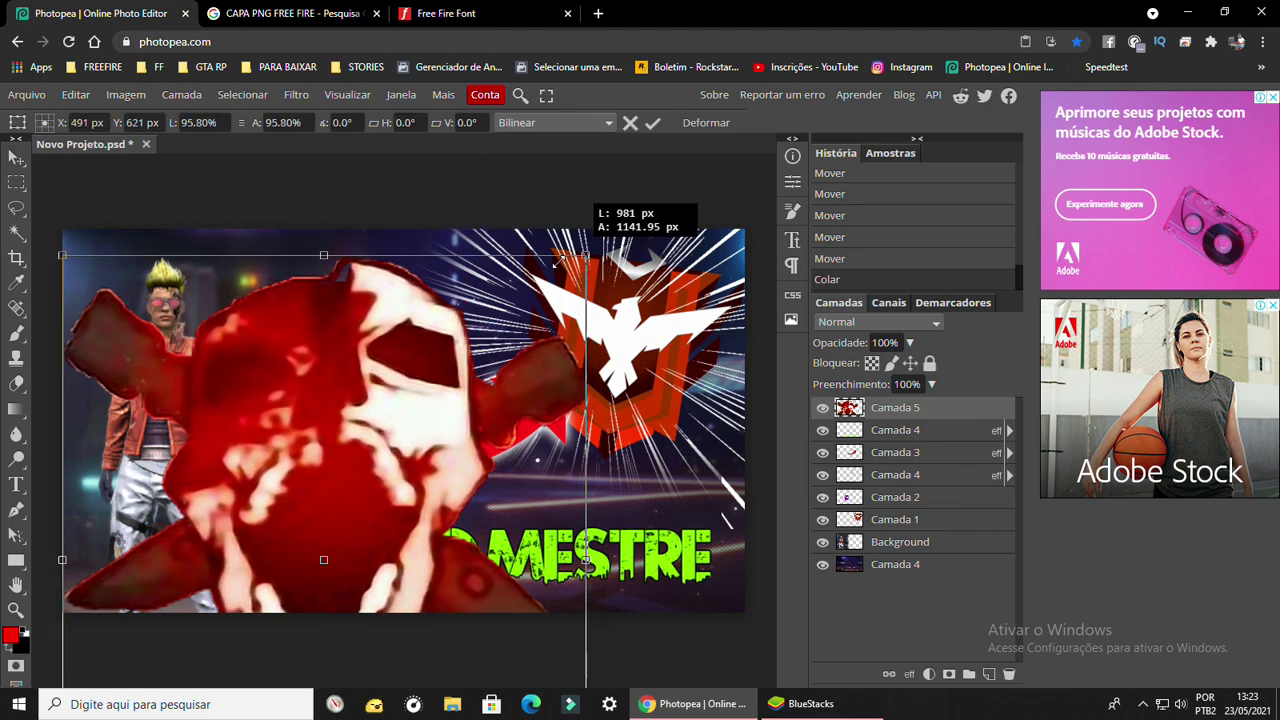
drag(612, 228, 379, 495)
mouse_move(231, 543)
mouse_down()
mouse_move(391, 270)
mouse_move(372, 289)
mouse_move(397, 270)
mouse_up()
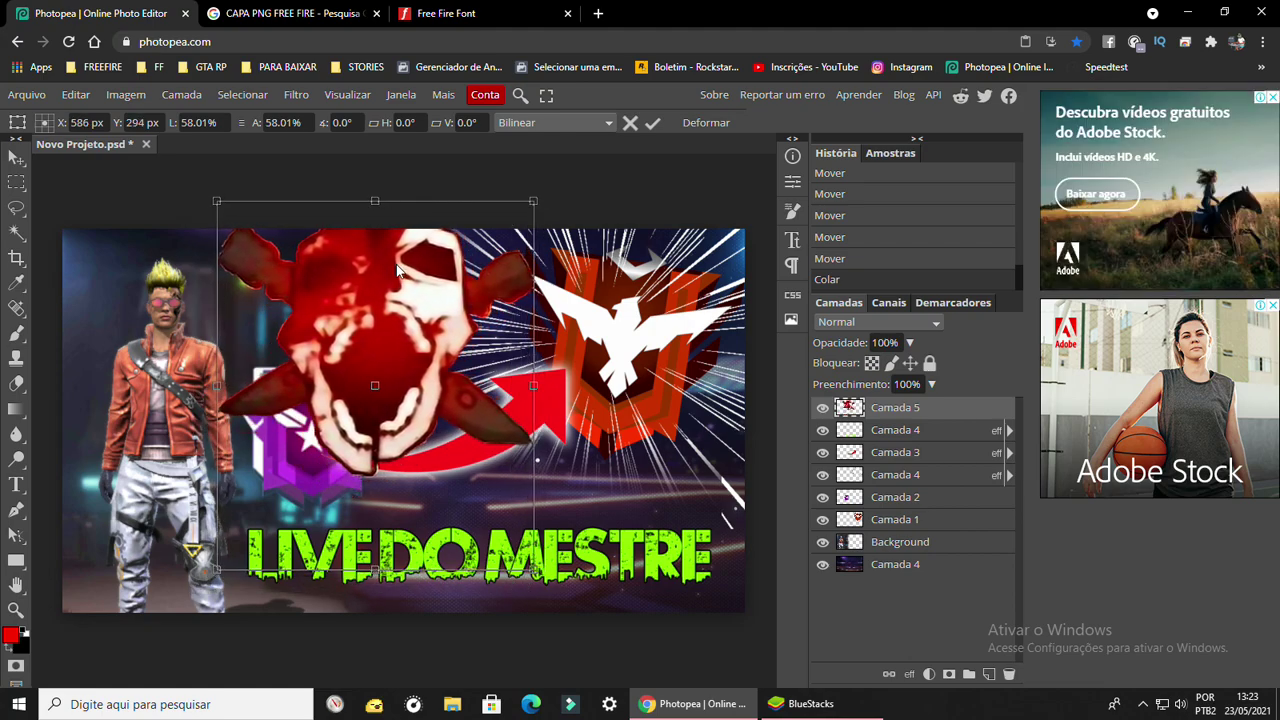
drag(295, 328, 315, 318)
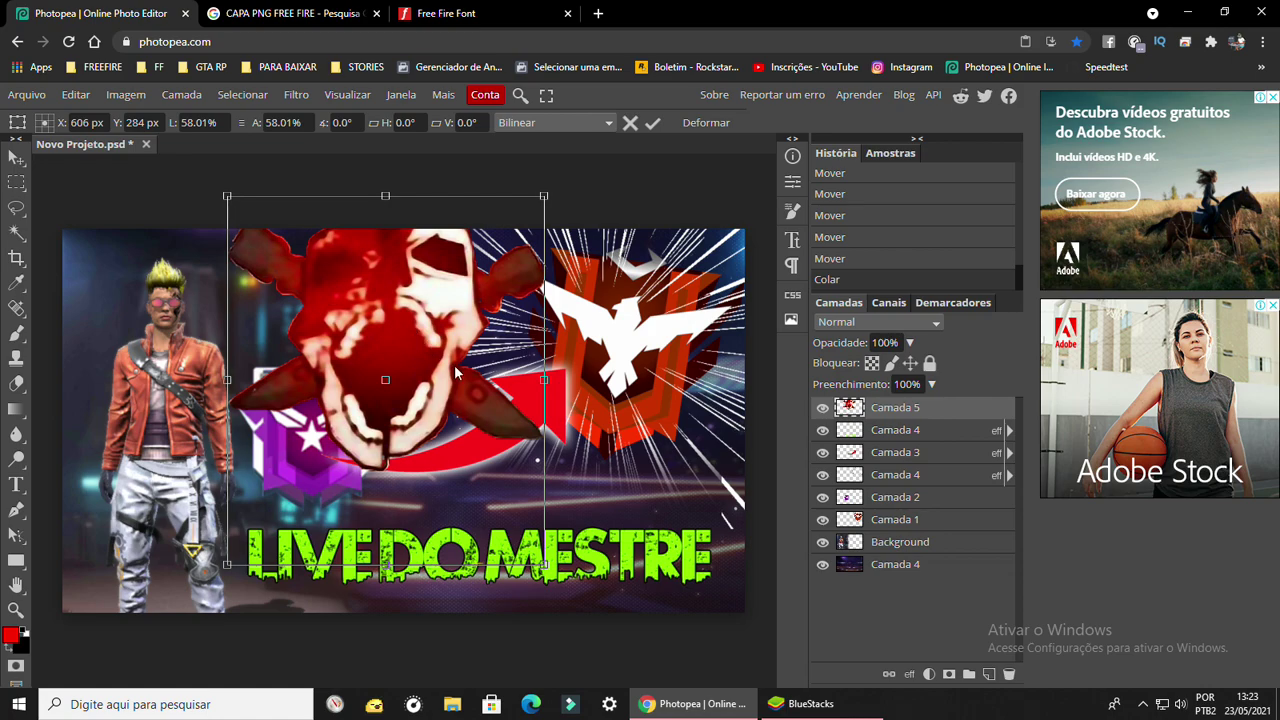
- Fade the skull to 61% opacity, move it just above Background, and nudge the skull and purple badge
click(931, 386)
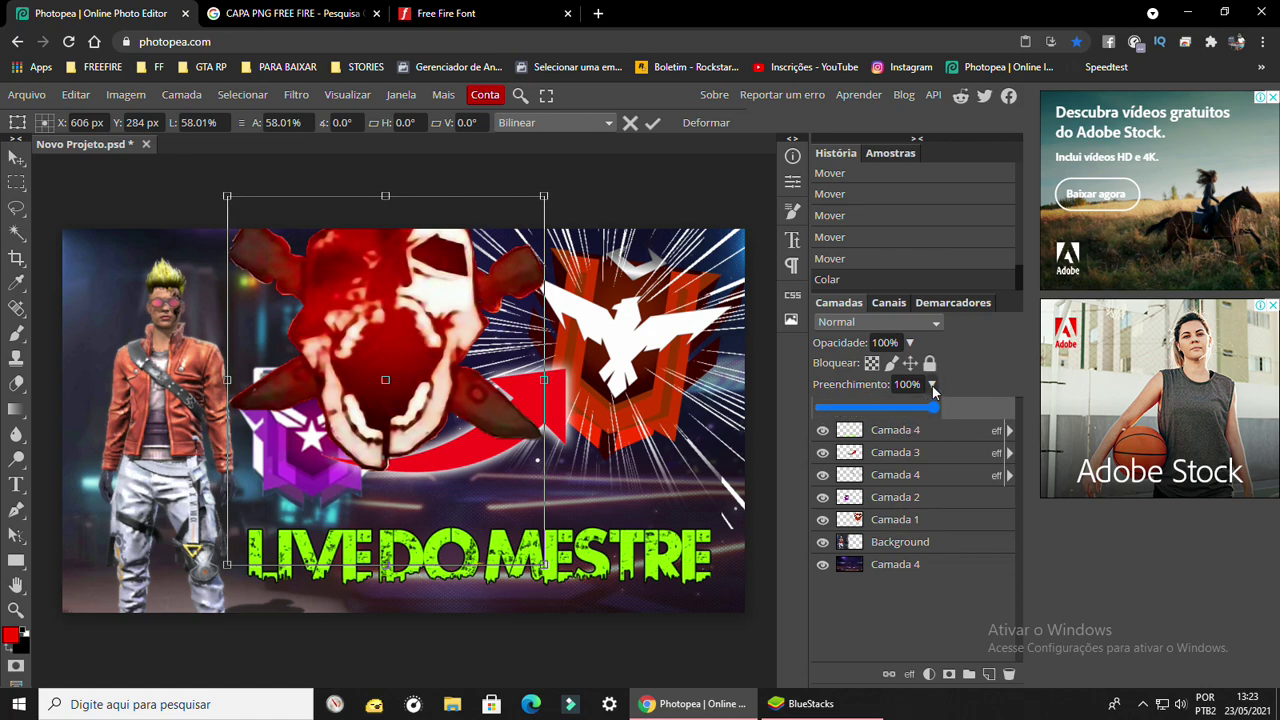
mouse_move(936, 408)
mouse_down()
mouse_move(893, 410)
mouse_move(949, 404)
mouse_up()
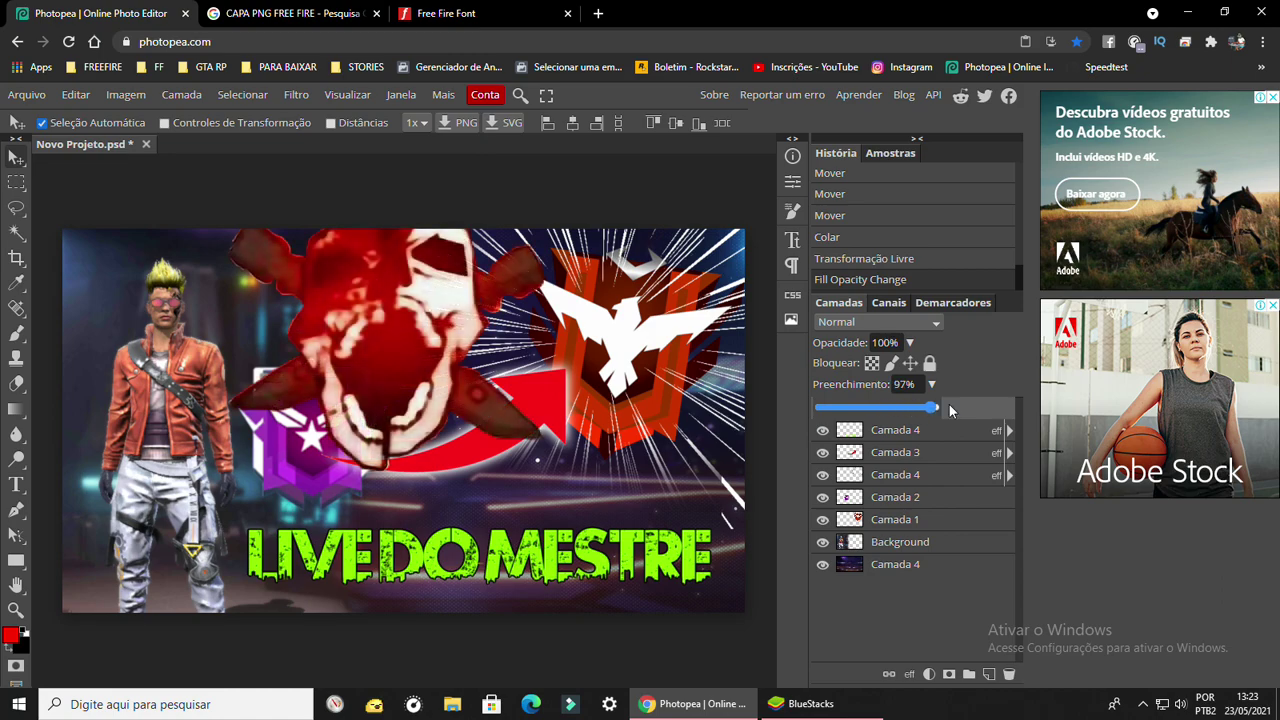
click(909, 342)
mouse_move(912, 366)
mouse_down()
mouse_move(845, 378)
mouse_move(883, 373)
mouse_up()
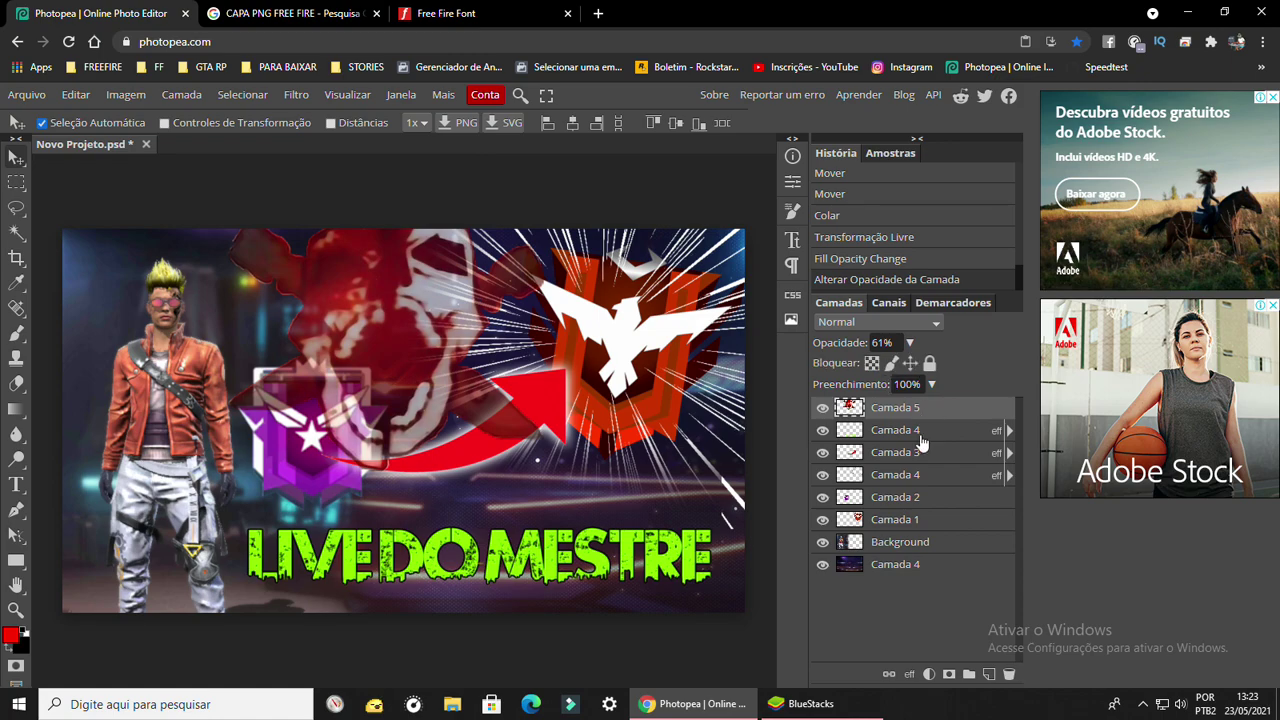
drag(893, 410, 899, 540)
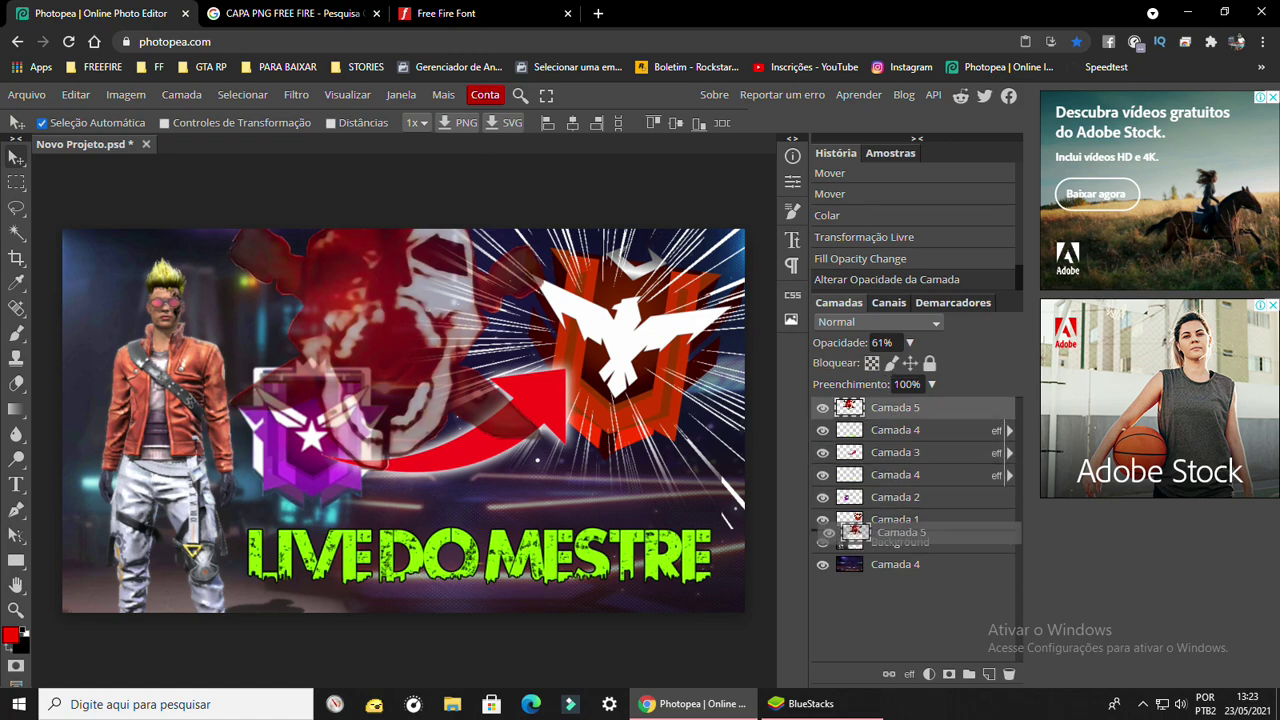
drag(333, 279, 329, 279)
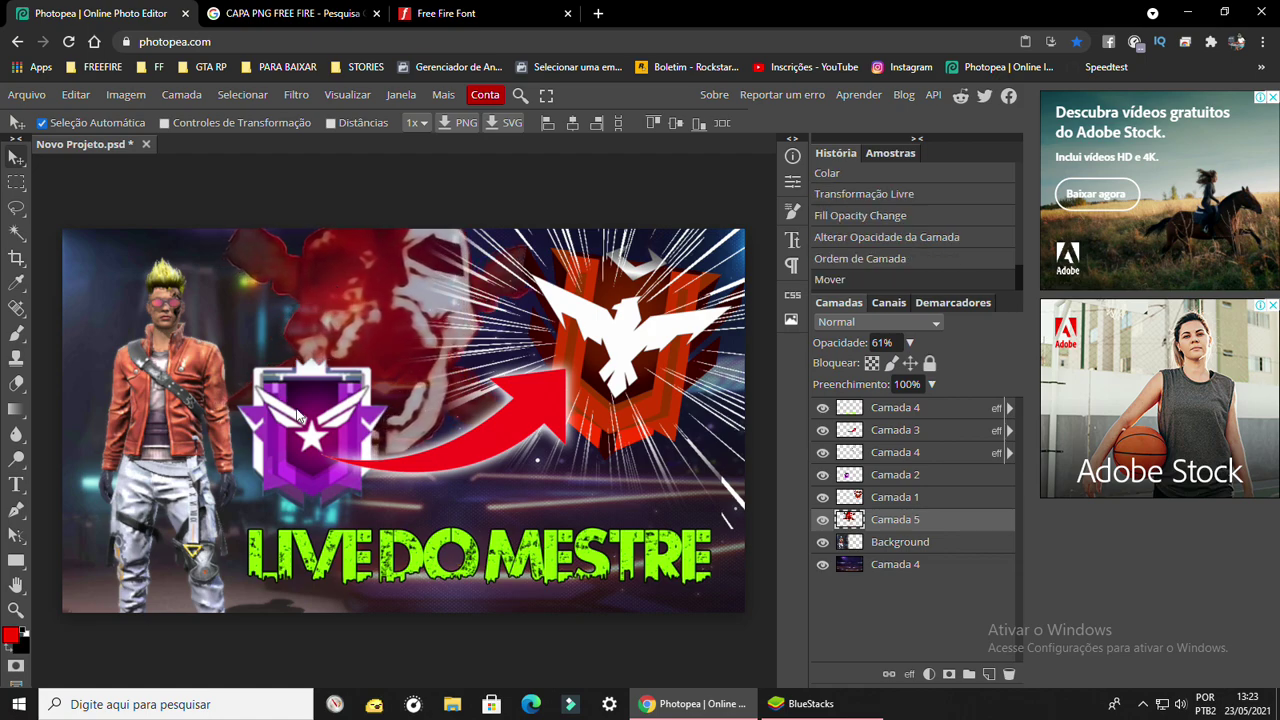
drag(373, 427, 368, 432)
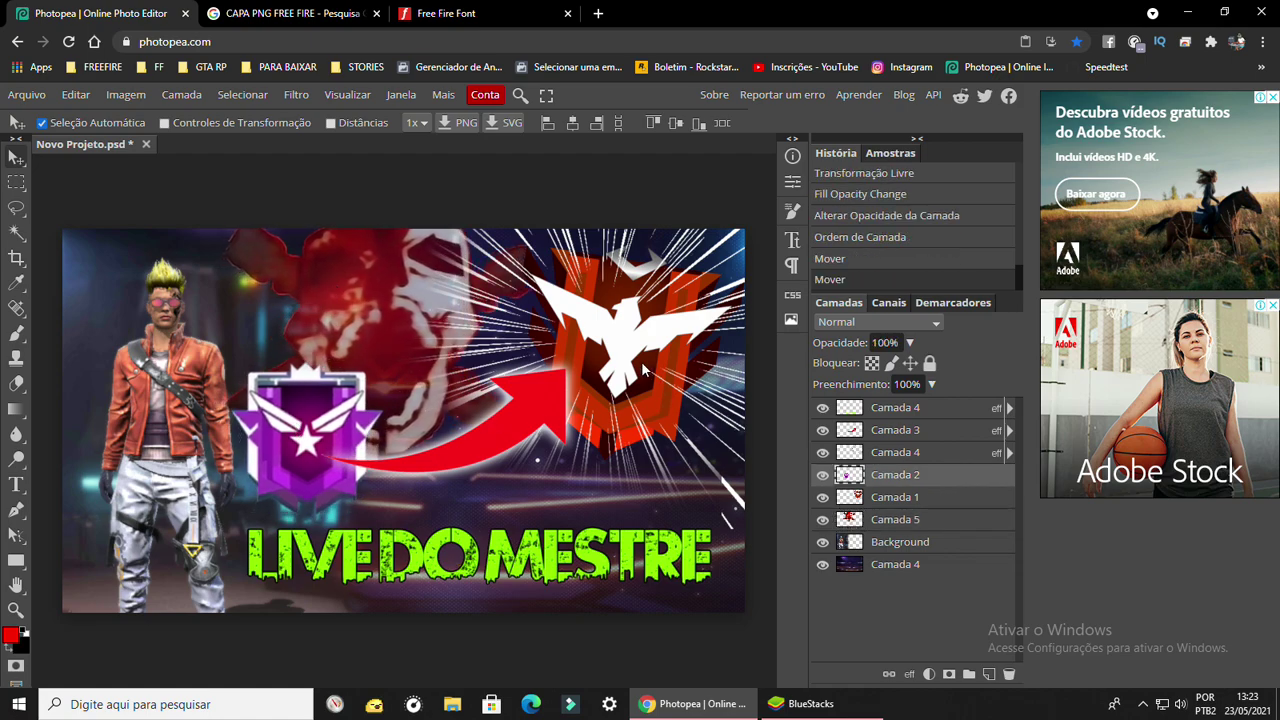
- Select the title text layer and shift the LIVE DO MESTRE text slightly right
click(576, 572)
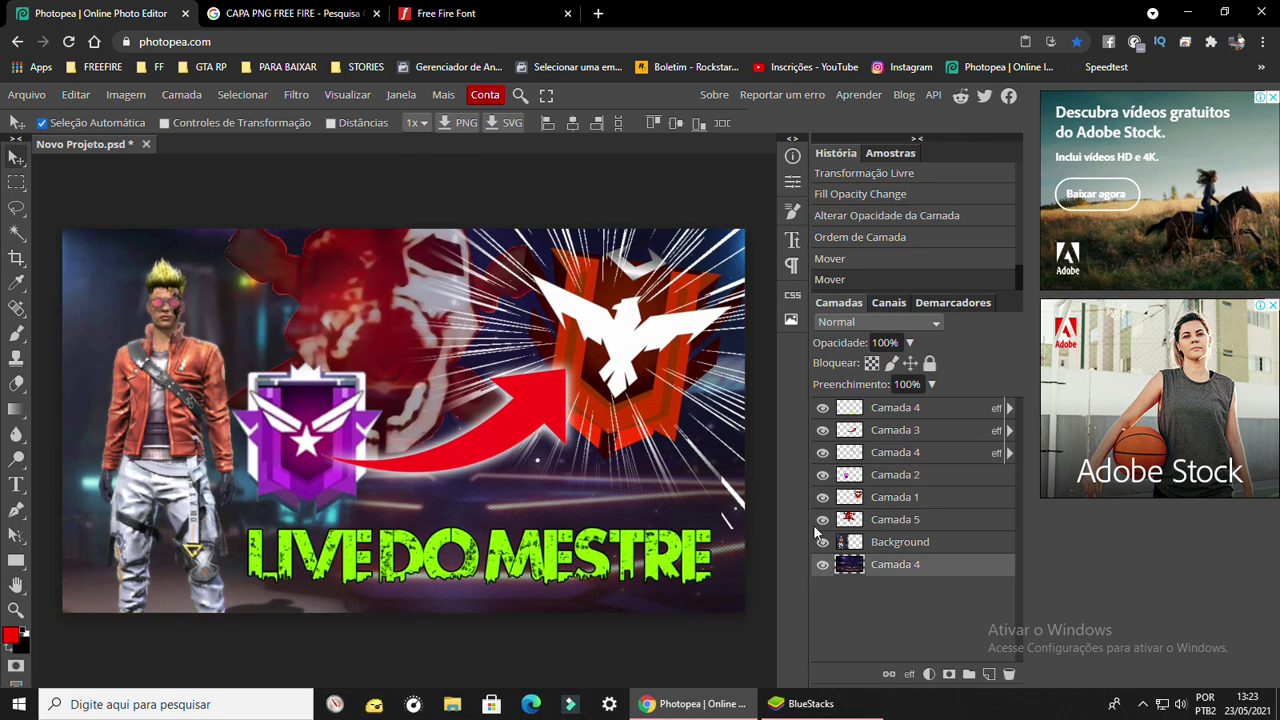
click(898, 409)
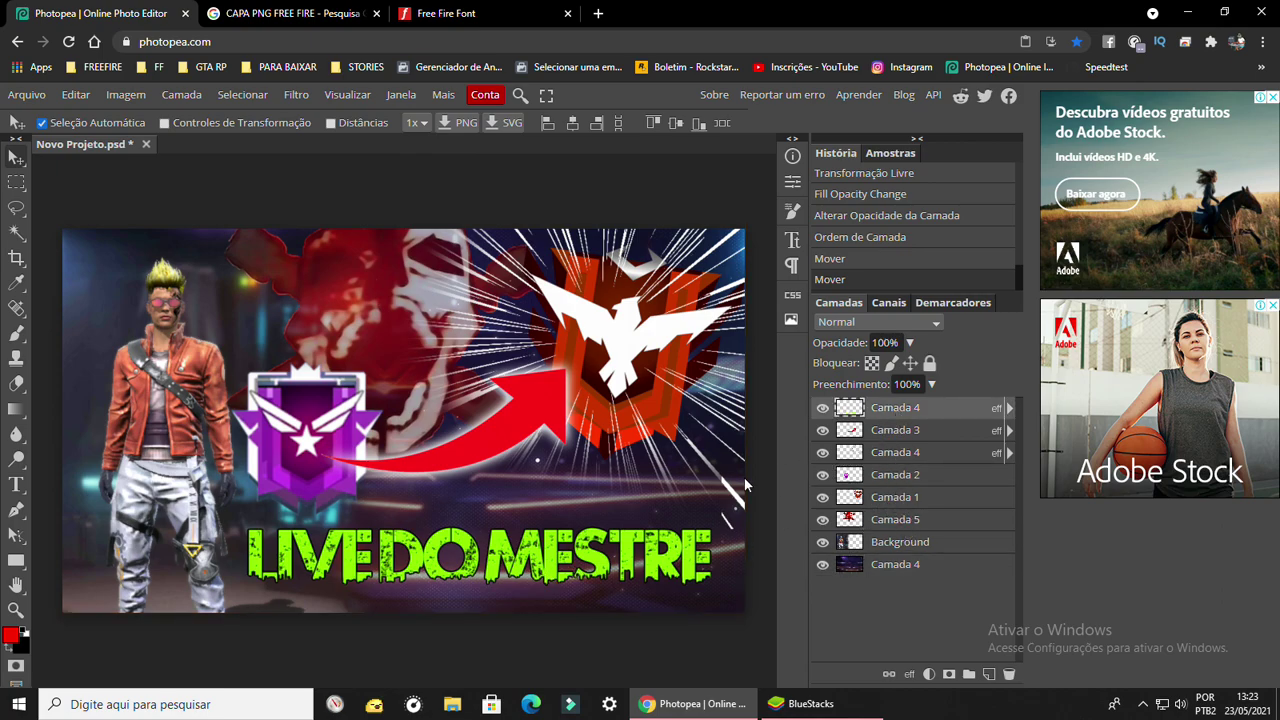
drag(744, 477, 576, 557)
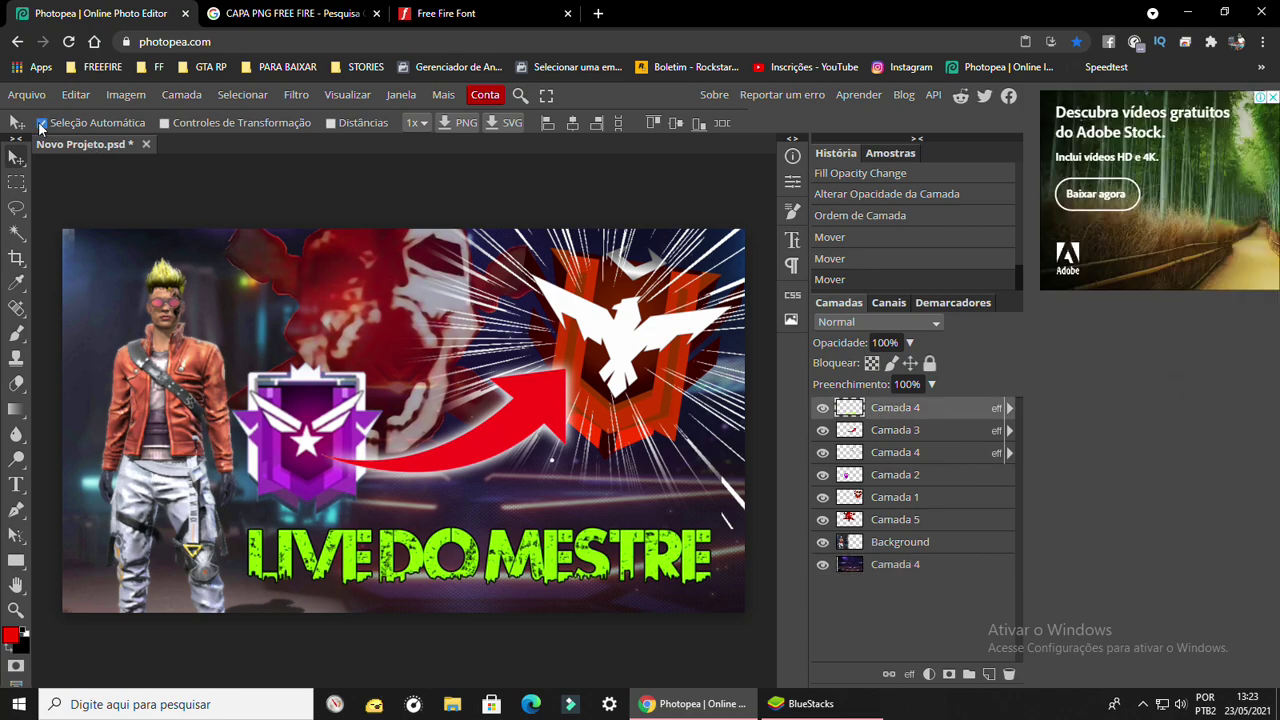
drag(413, 568, 418, 566)
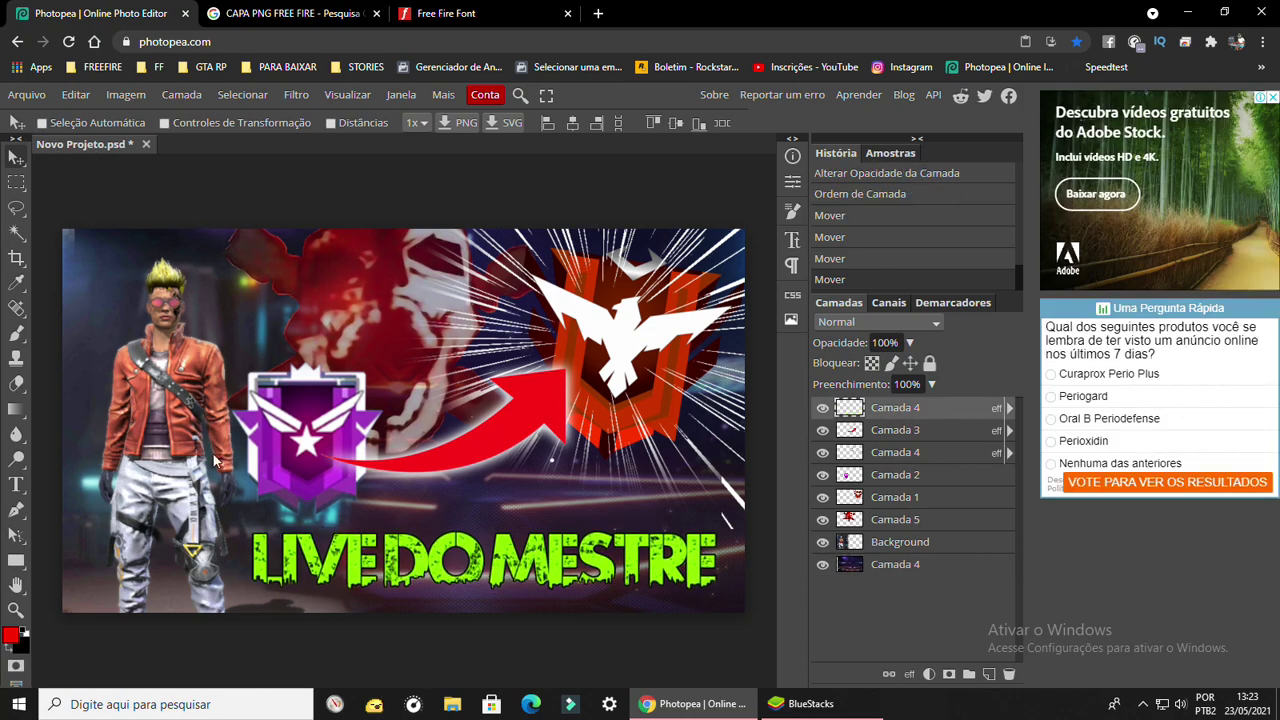
key(Right)
key(Right)
key(Right)
key(Right)
key(Right)
key(Right)
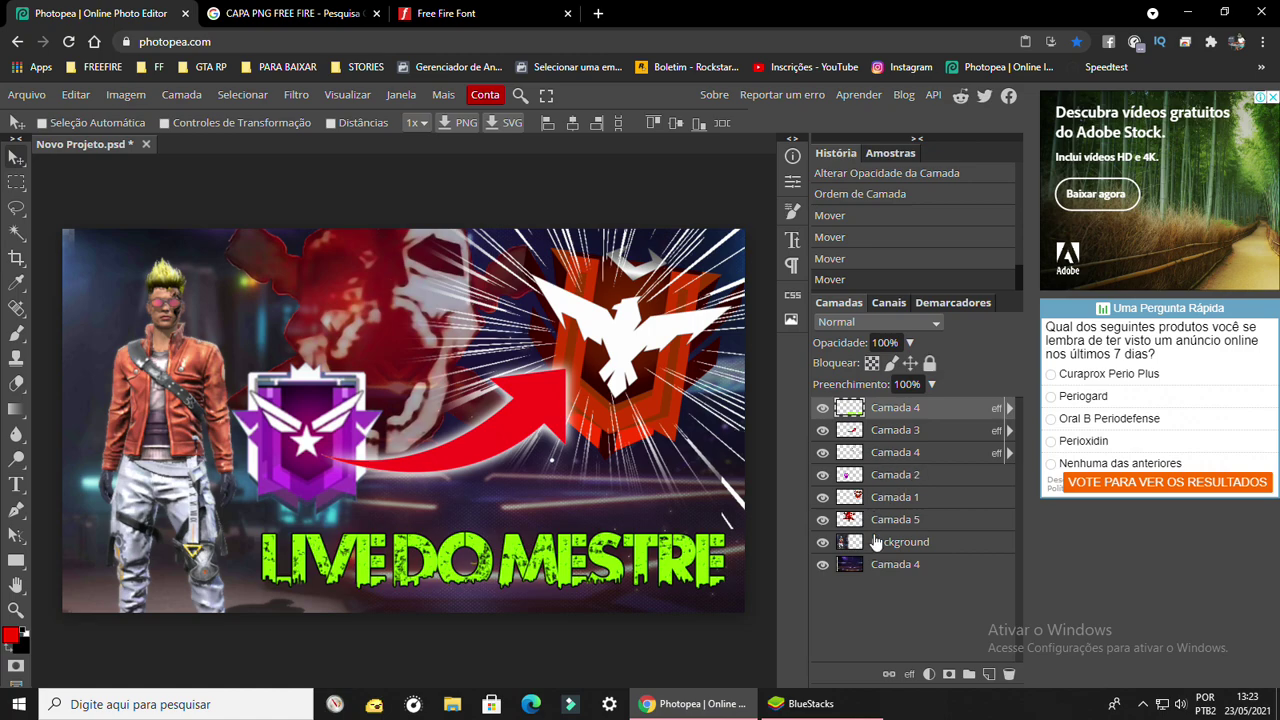
- Shift the character right, the backdrop slightly left, and the title slightly left
click(884, 545)
drag(151, 358, 164, 358)
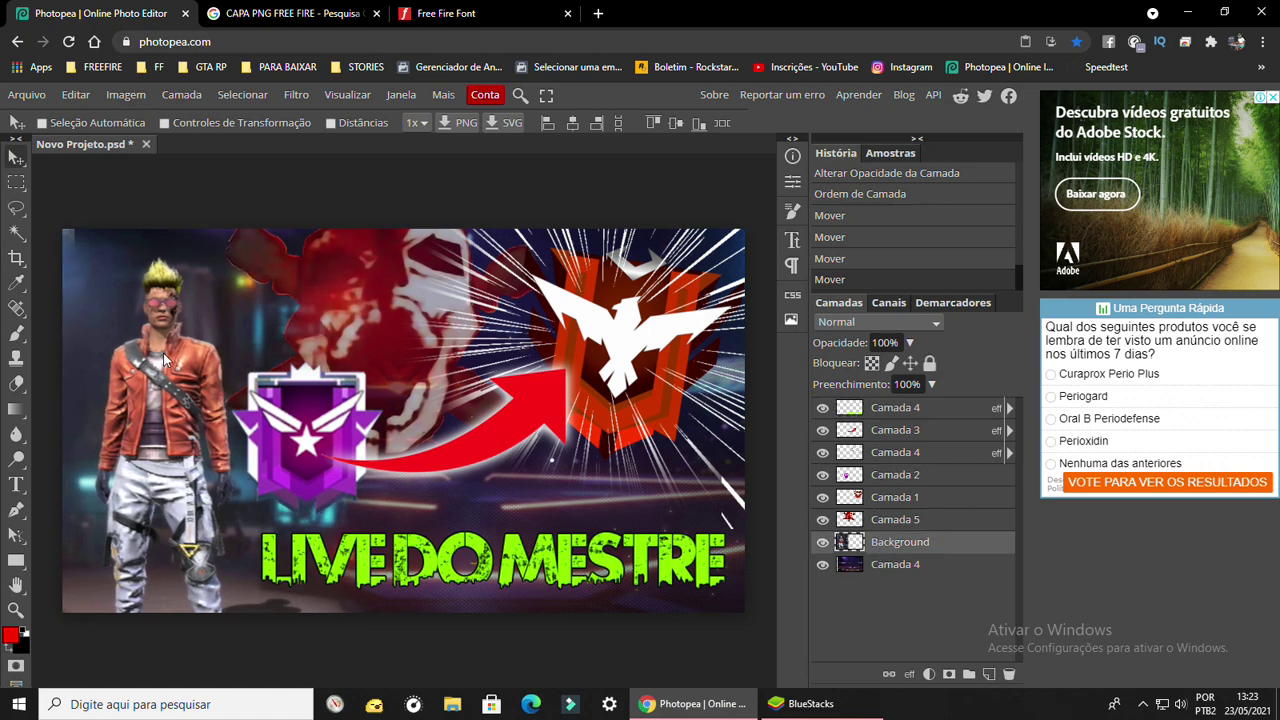
click(873, 568)
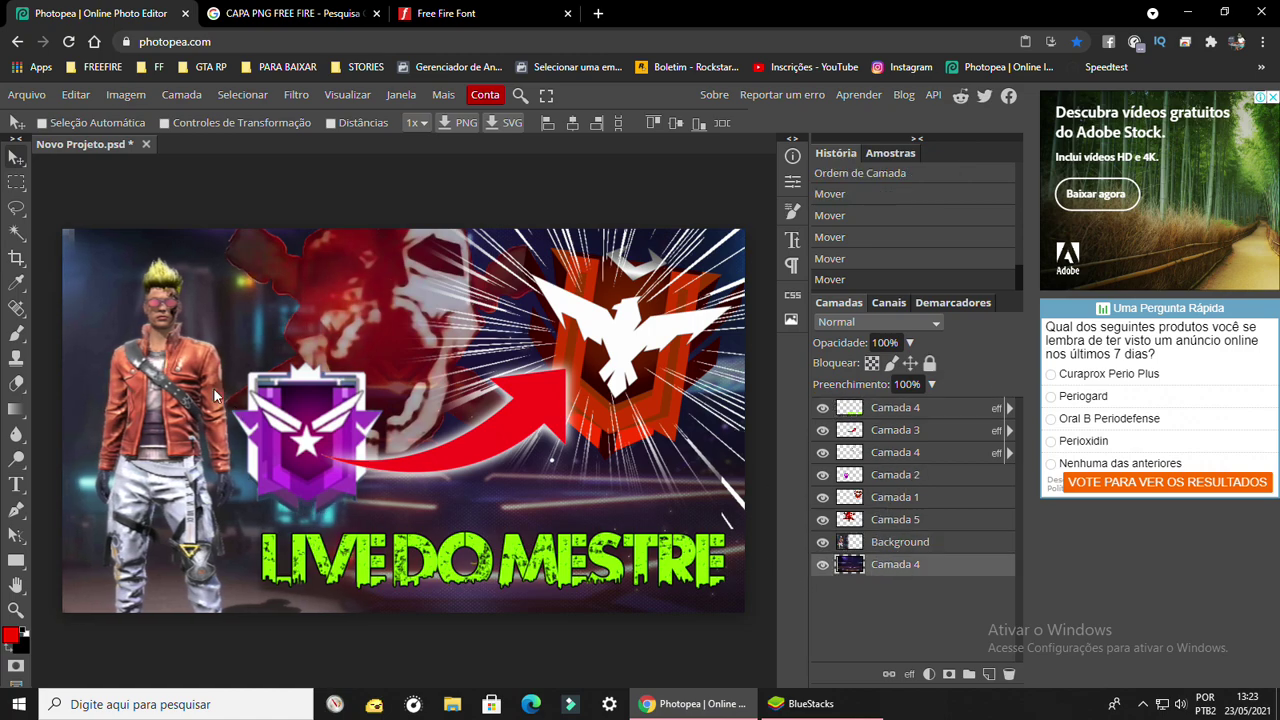
drag(213, 395, 203, 397)
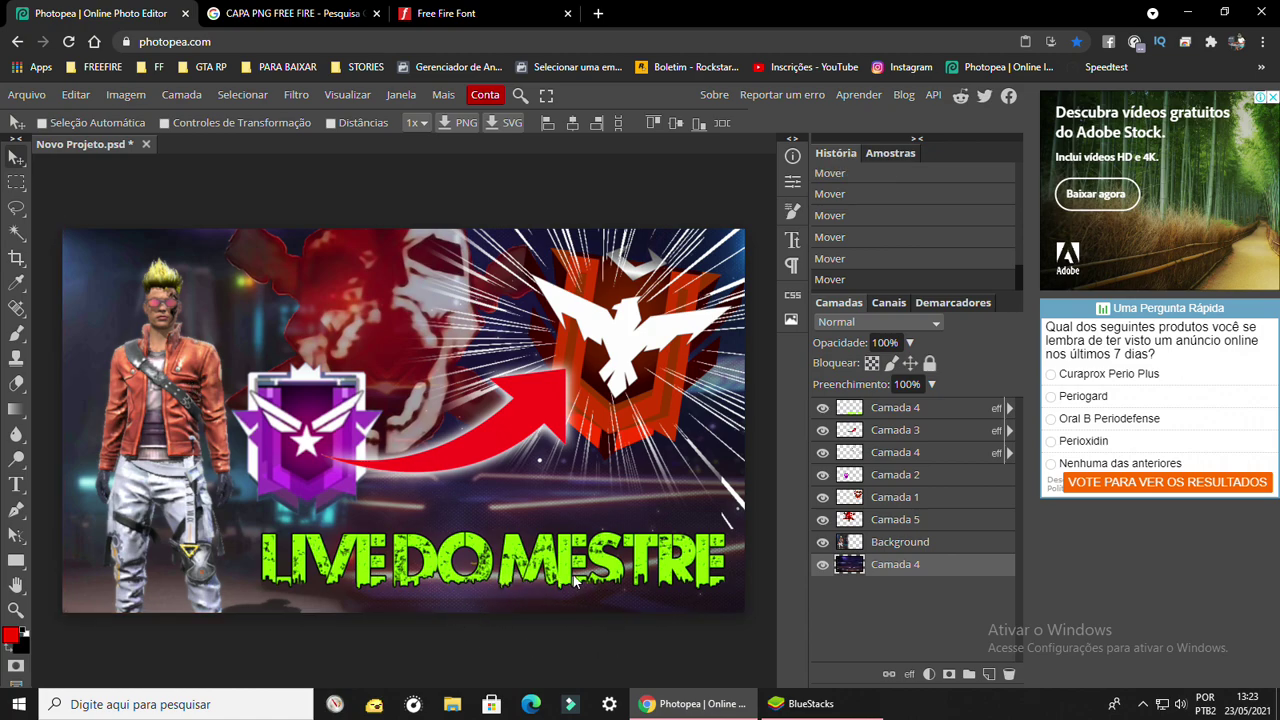
click(900, 418)
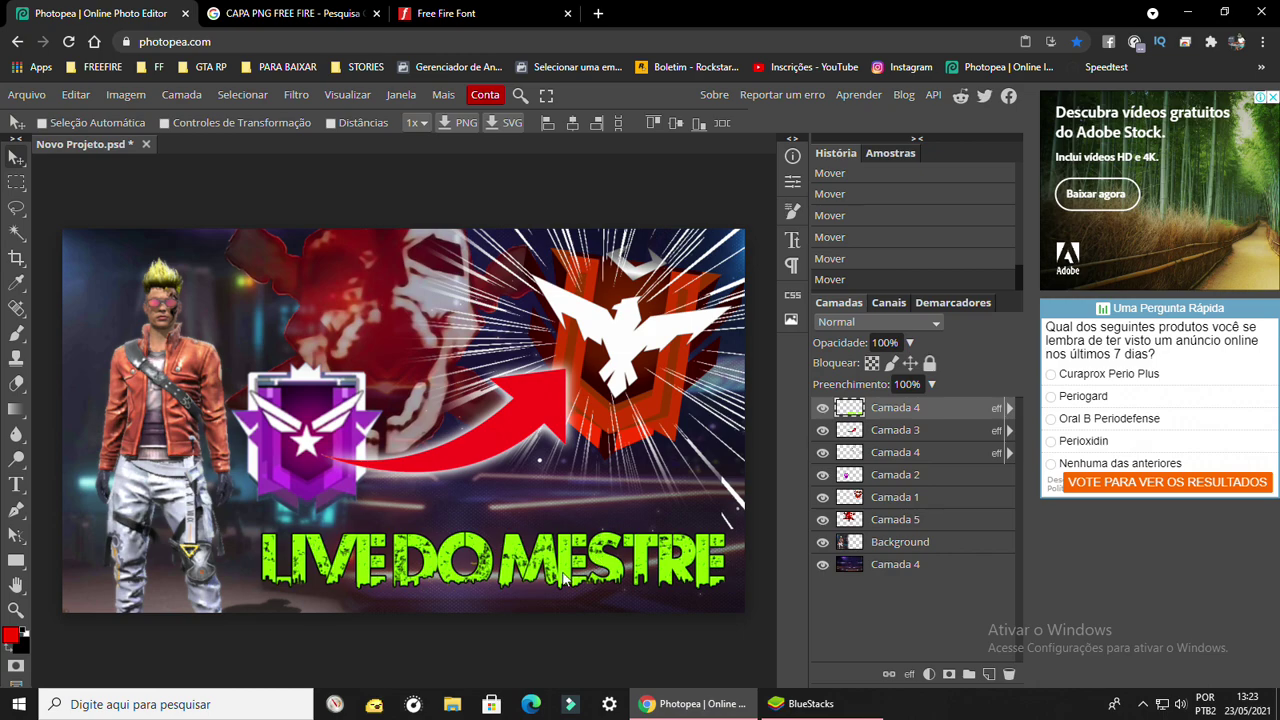
drag(563, 580, 560, 580)
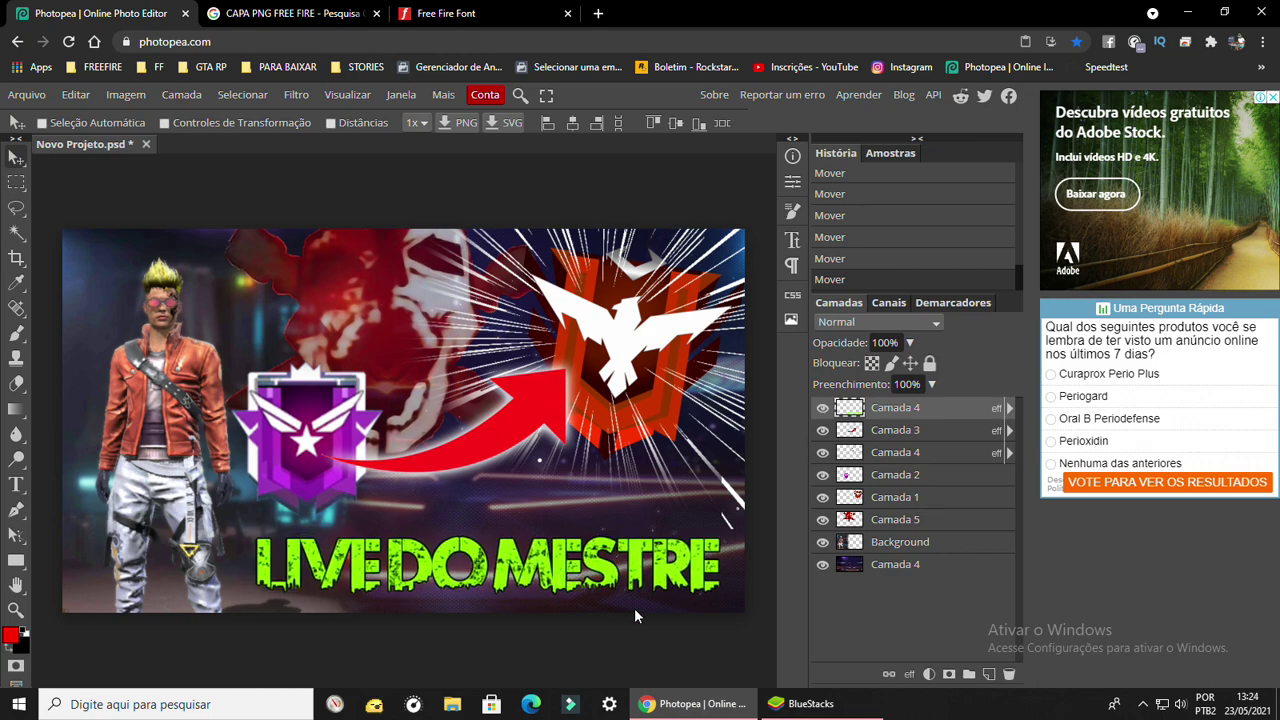
drag(585, 638, 578, 632)
- Export the thumbnail to the Desktop as 'CAPA DA LIVE 2021.jpg', then switch to BlueStacks
click(31, 94)
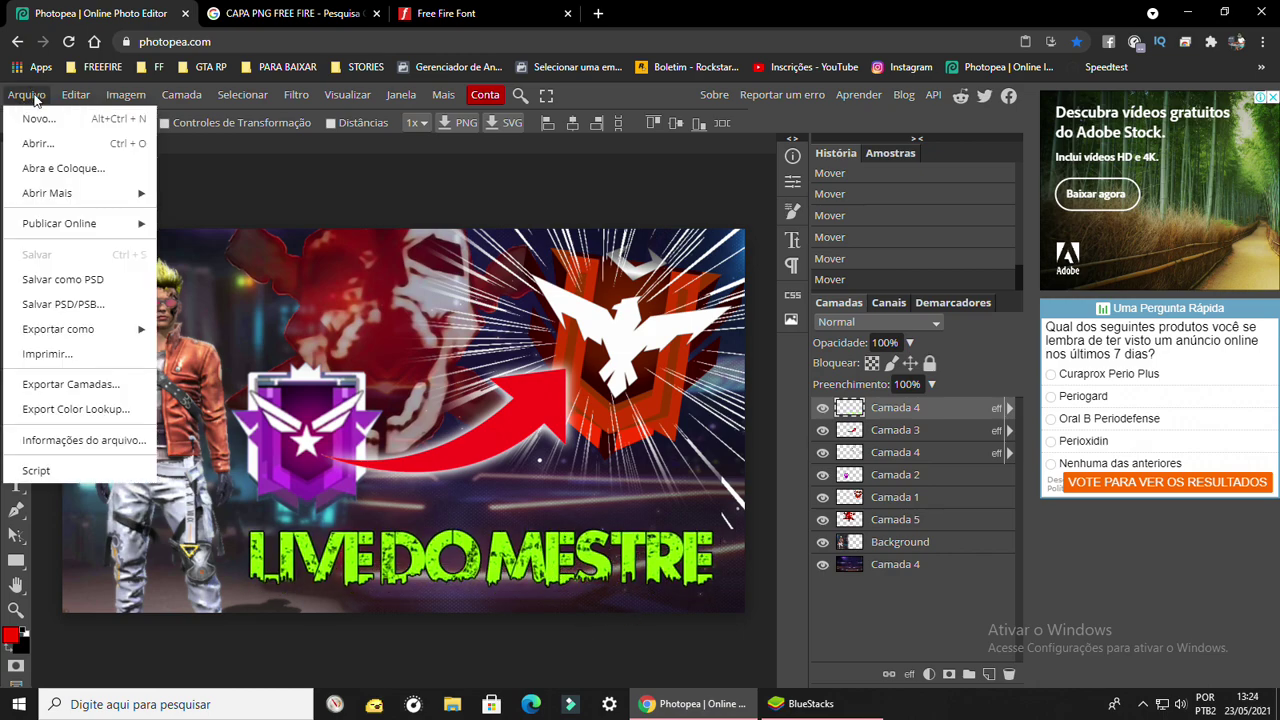
mouse_move(58, 329)
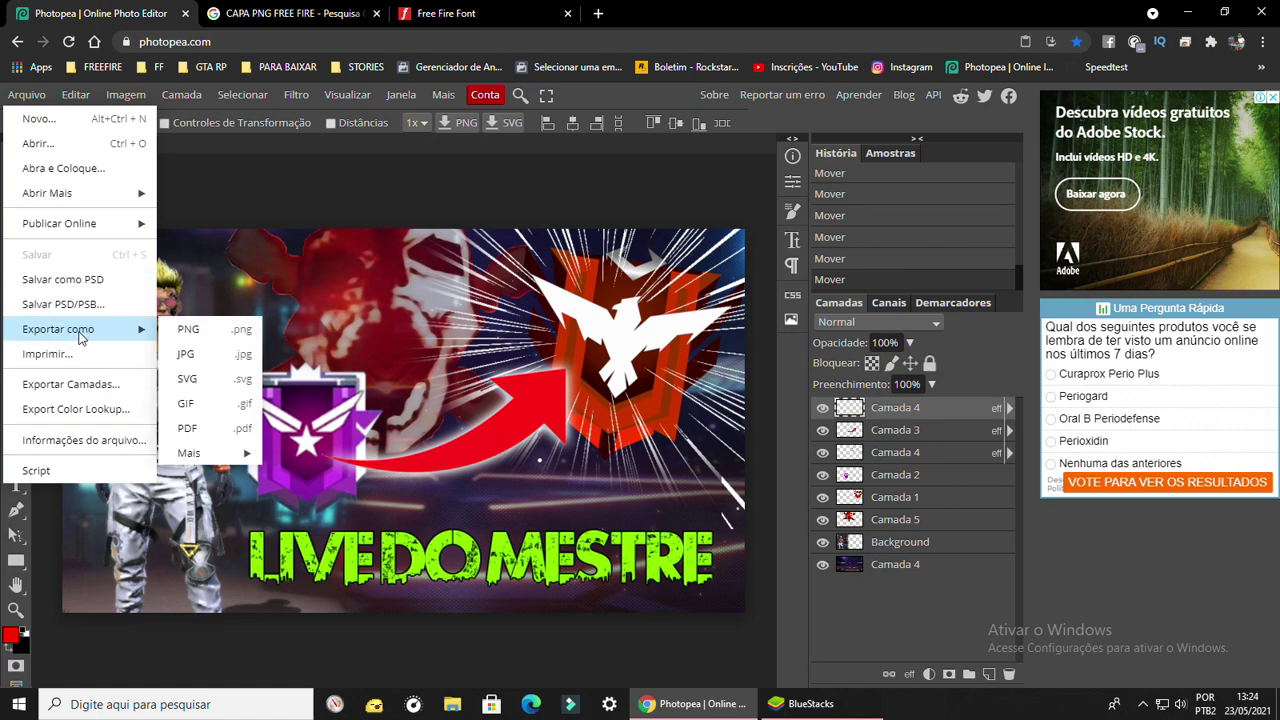
click(200, 358)
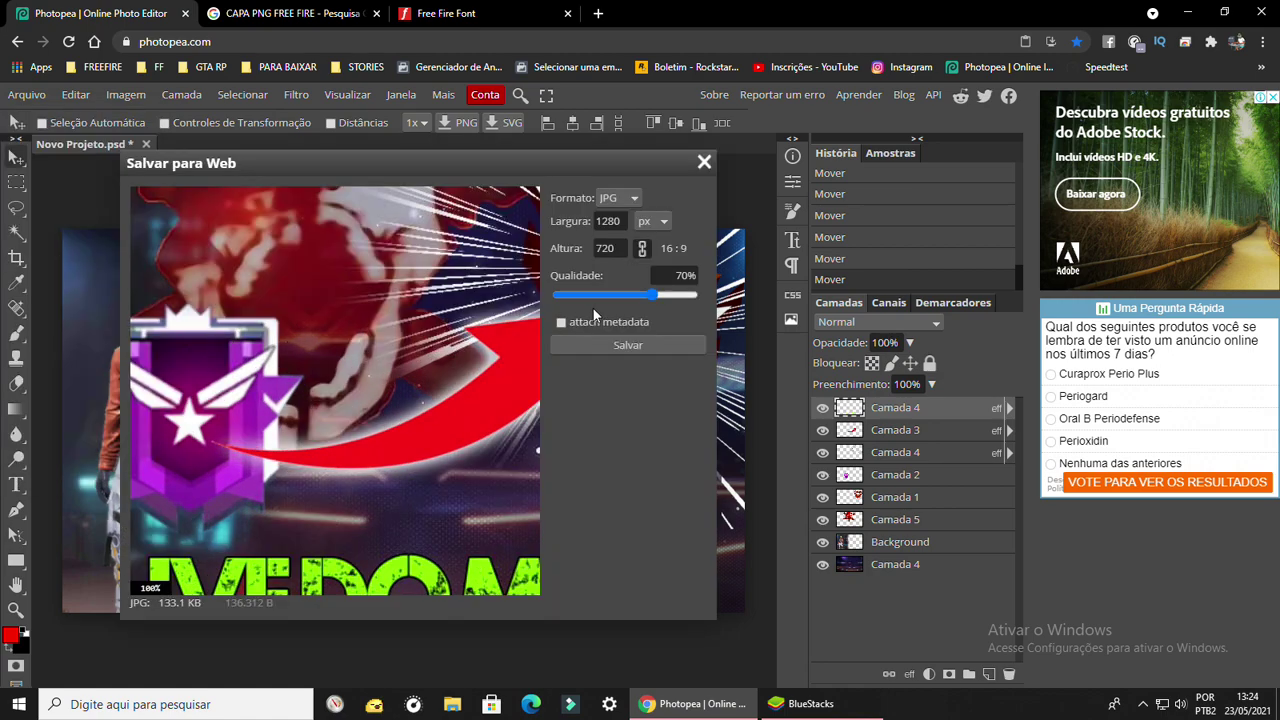
click(640, 345)
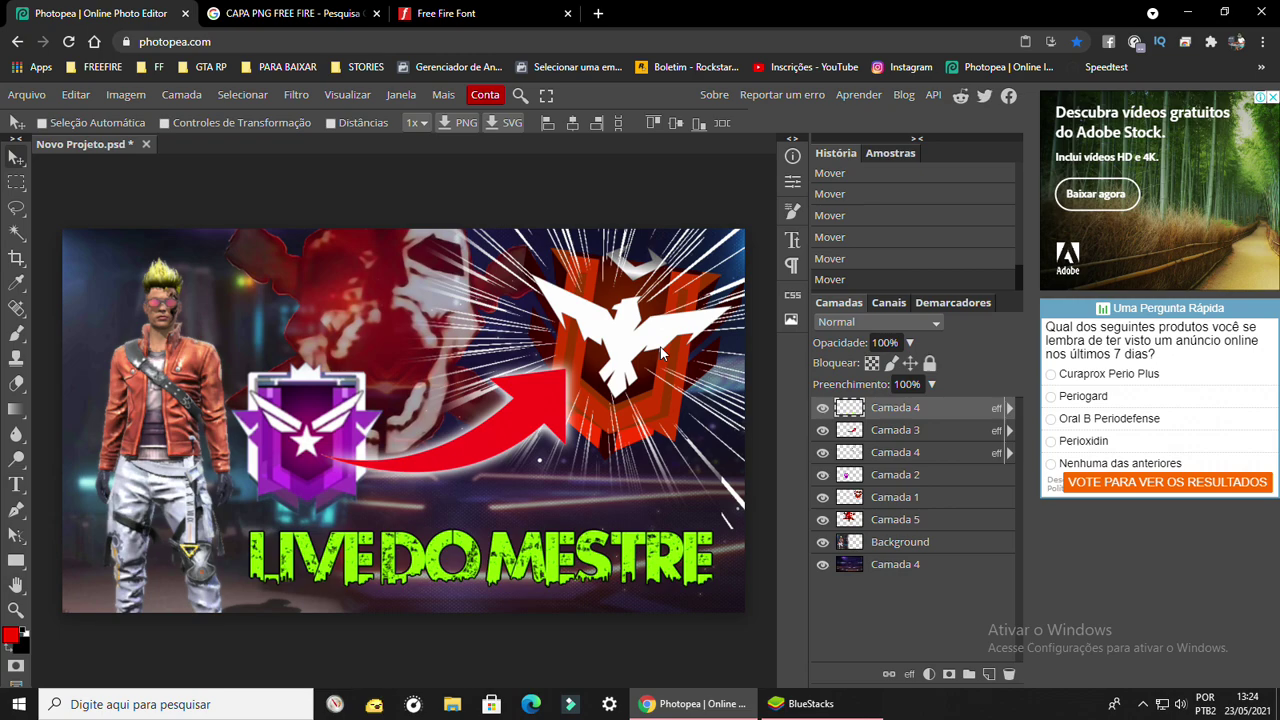
click(78, 92)
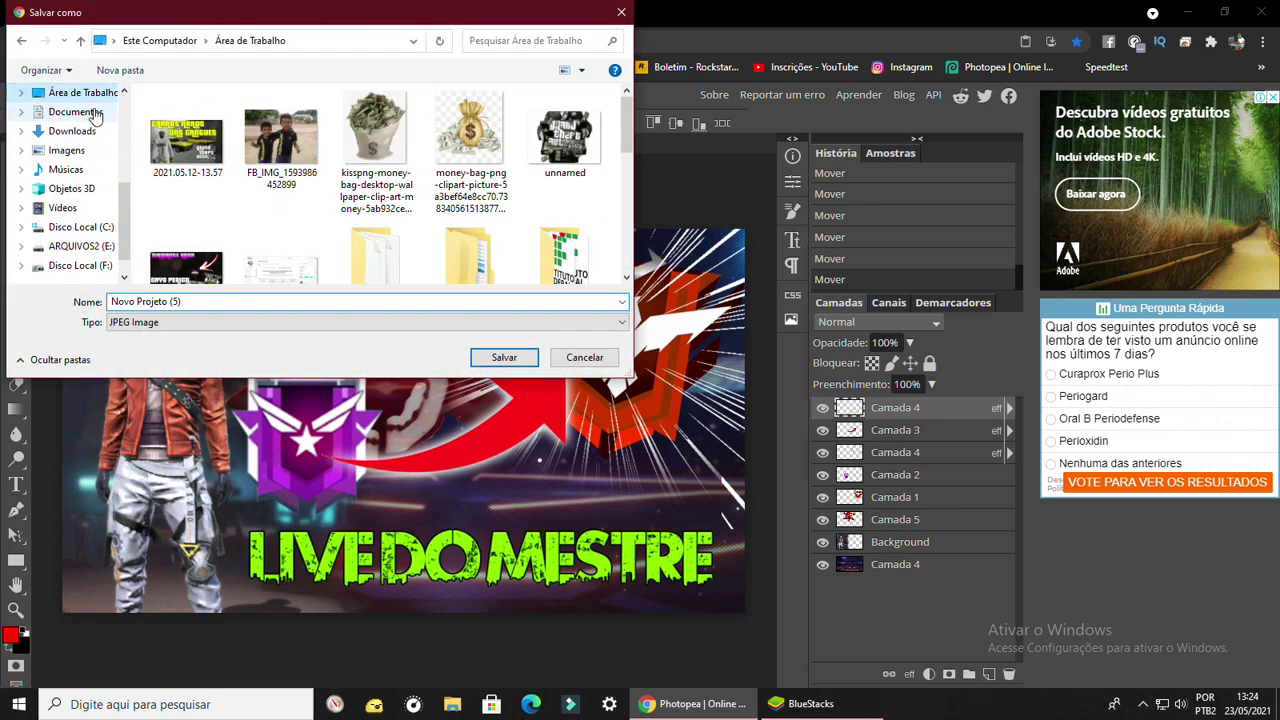
text(CAPA)
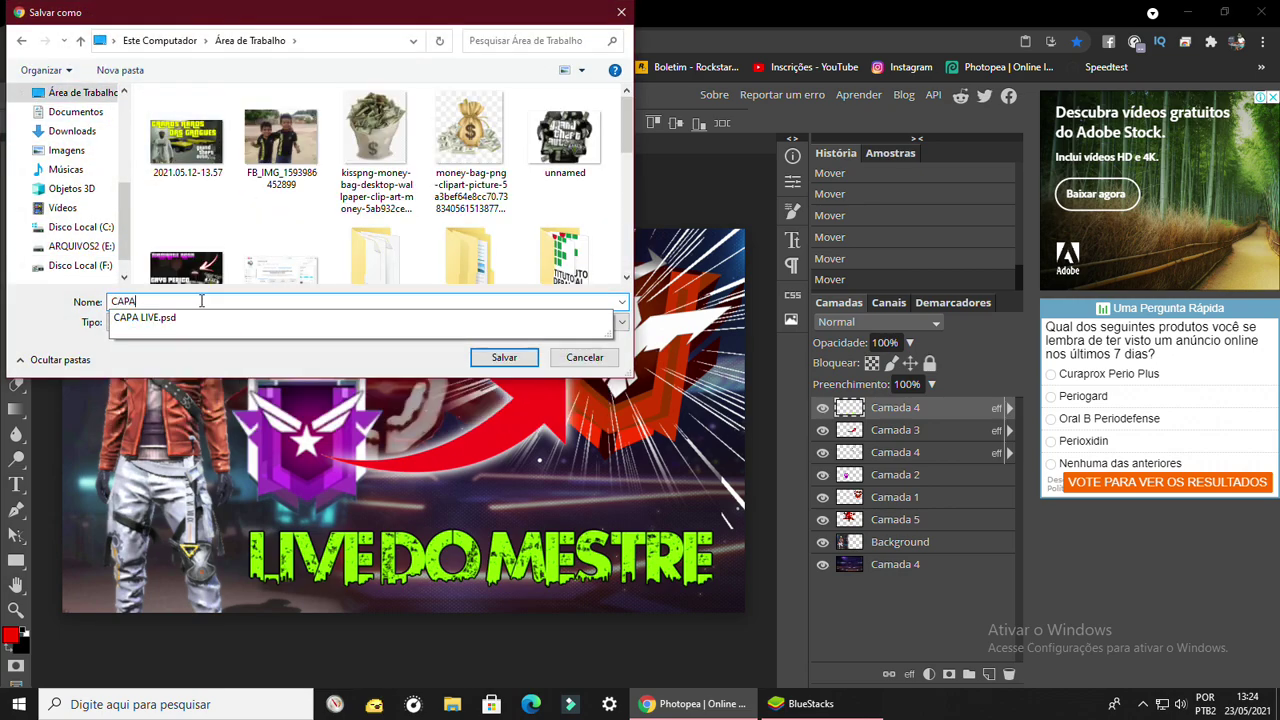
text( DA LIVE )
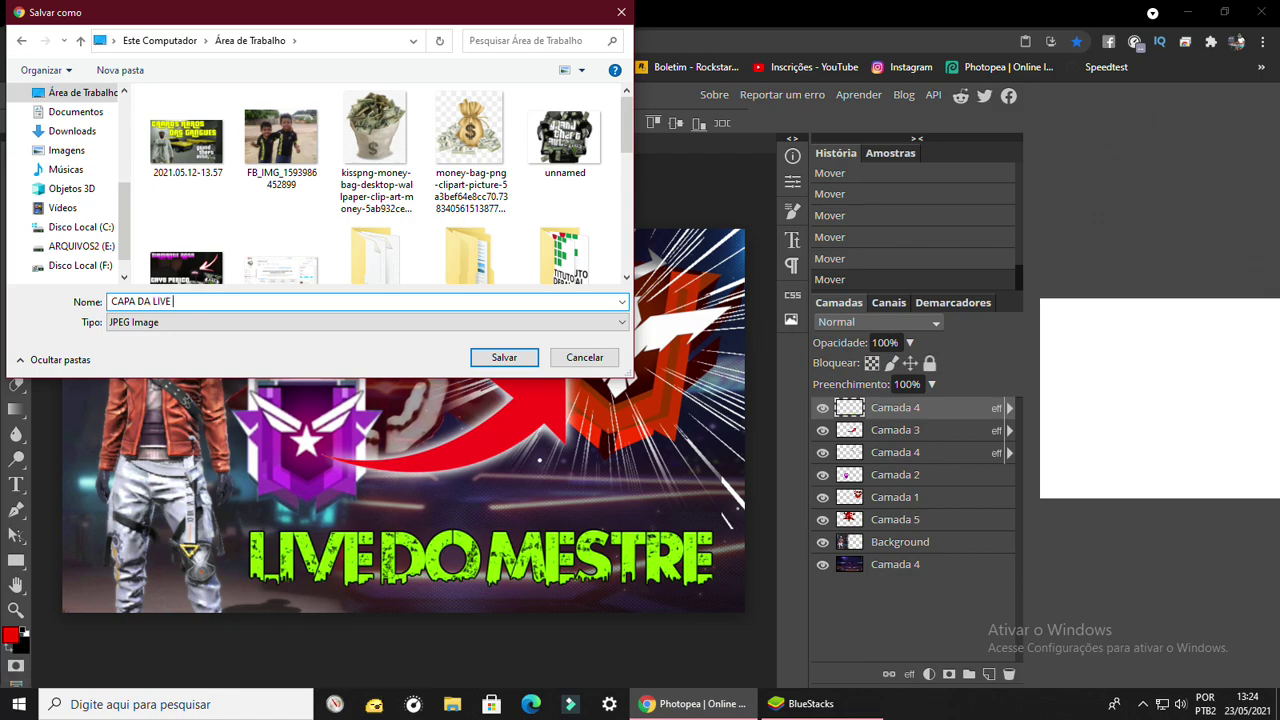
text(2021)
key(Return)
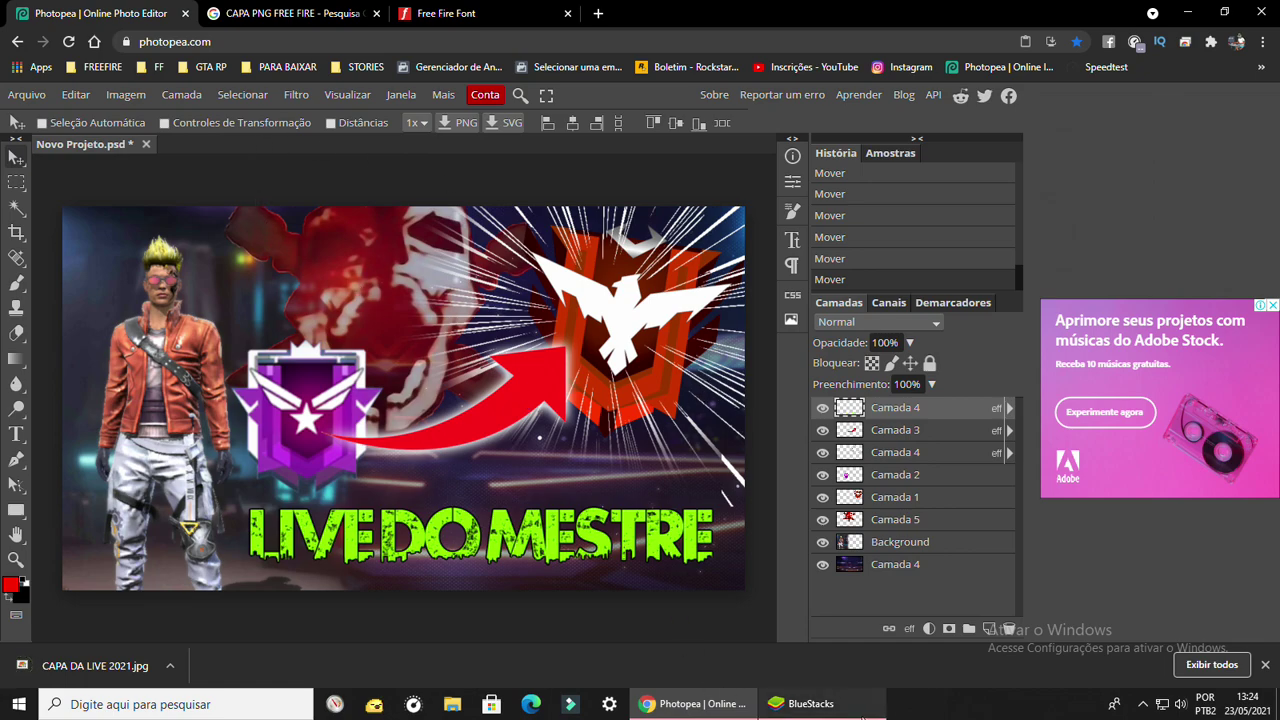
click(810, 703)
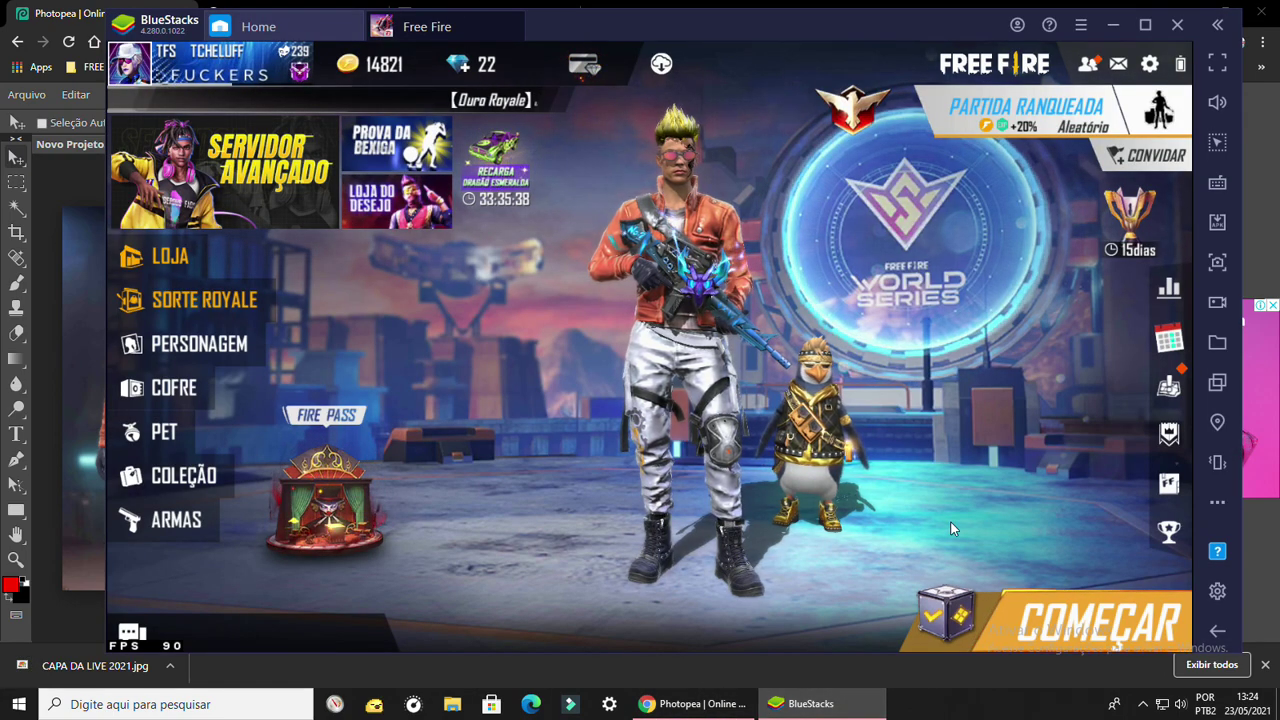